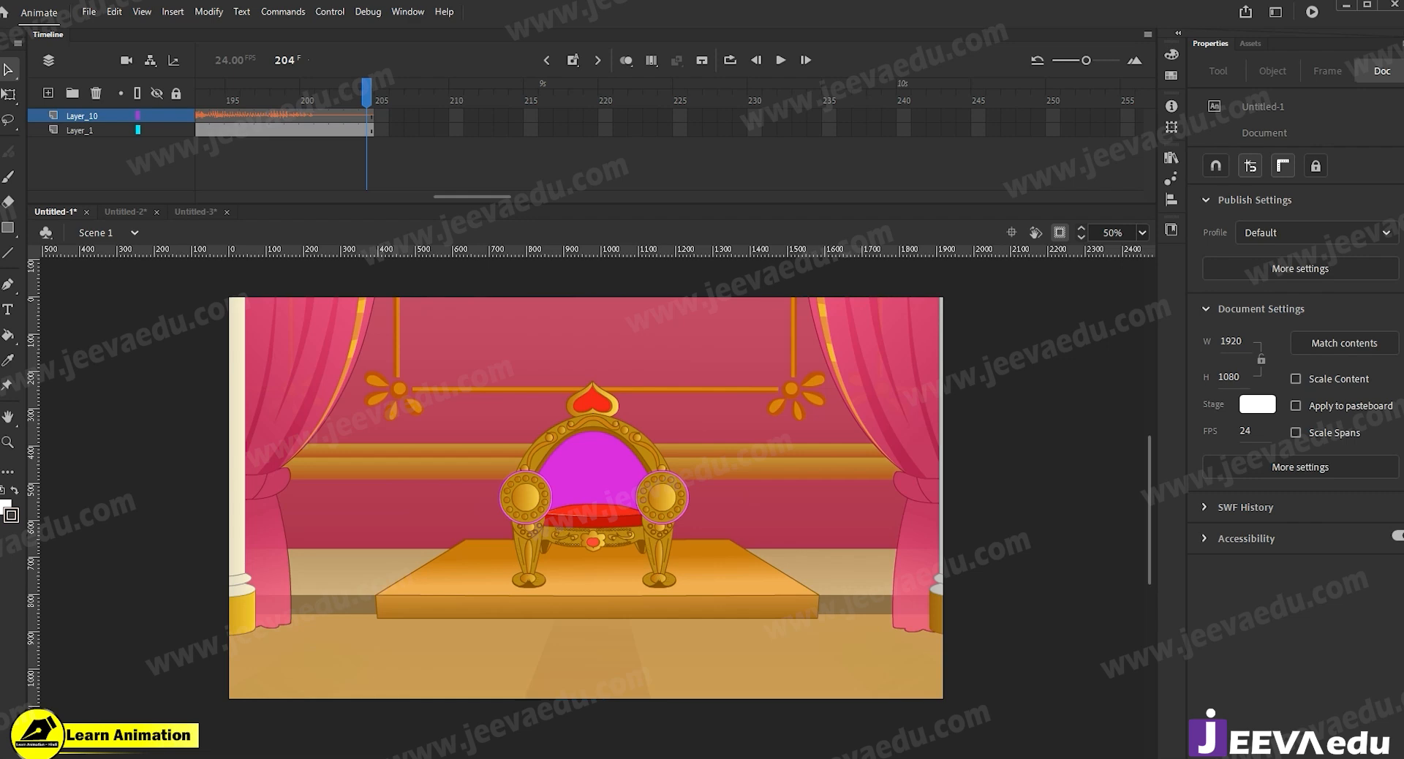
View the characters in Untitled-2 and return to the start of the throne-room timeline in Untitled-1.
click(123, 212)
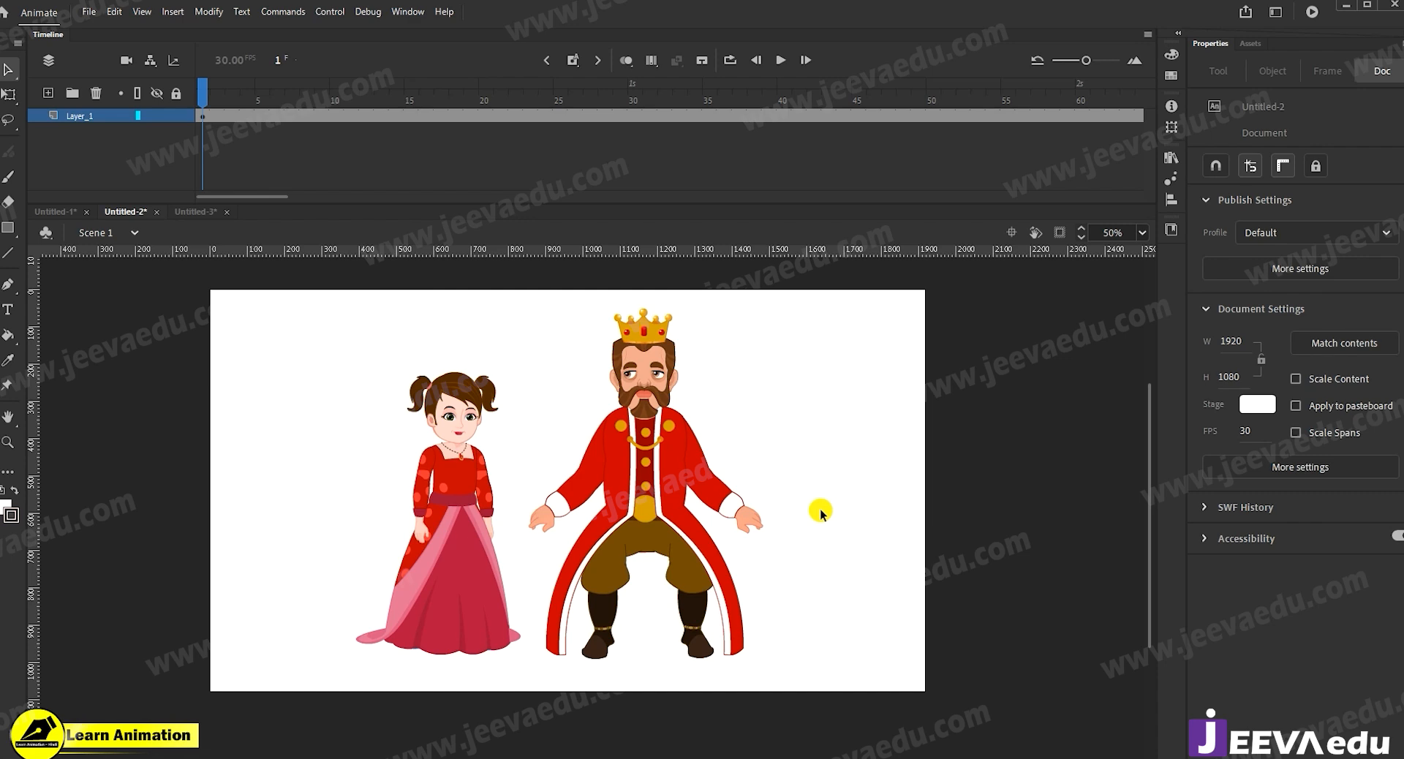
click(56, 212)
drag(485, 196, 253, 196)
click(264, 106)
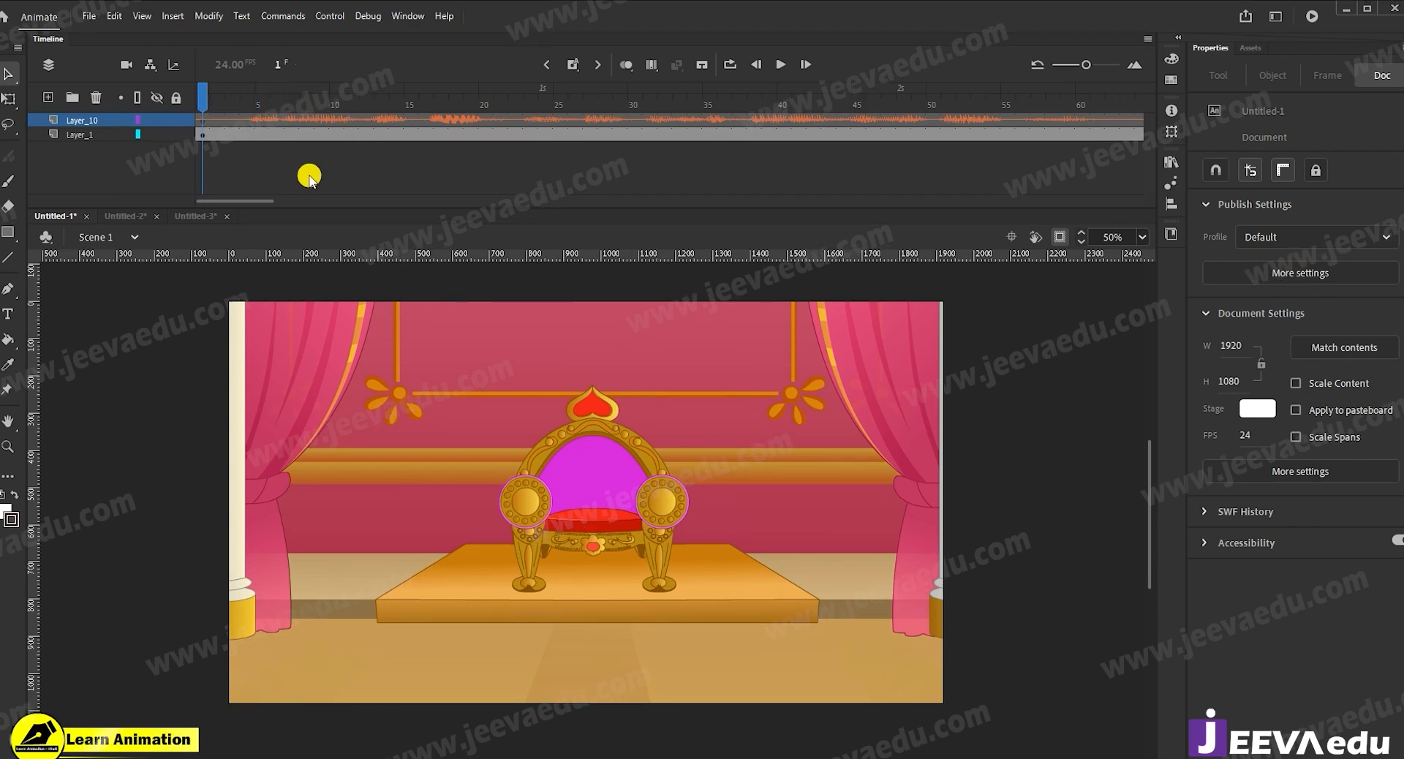
Copy the audio layer Layer_10 in the main scene.
click(292, 121)
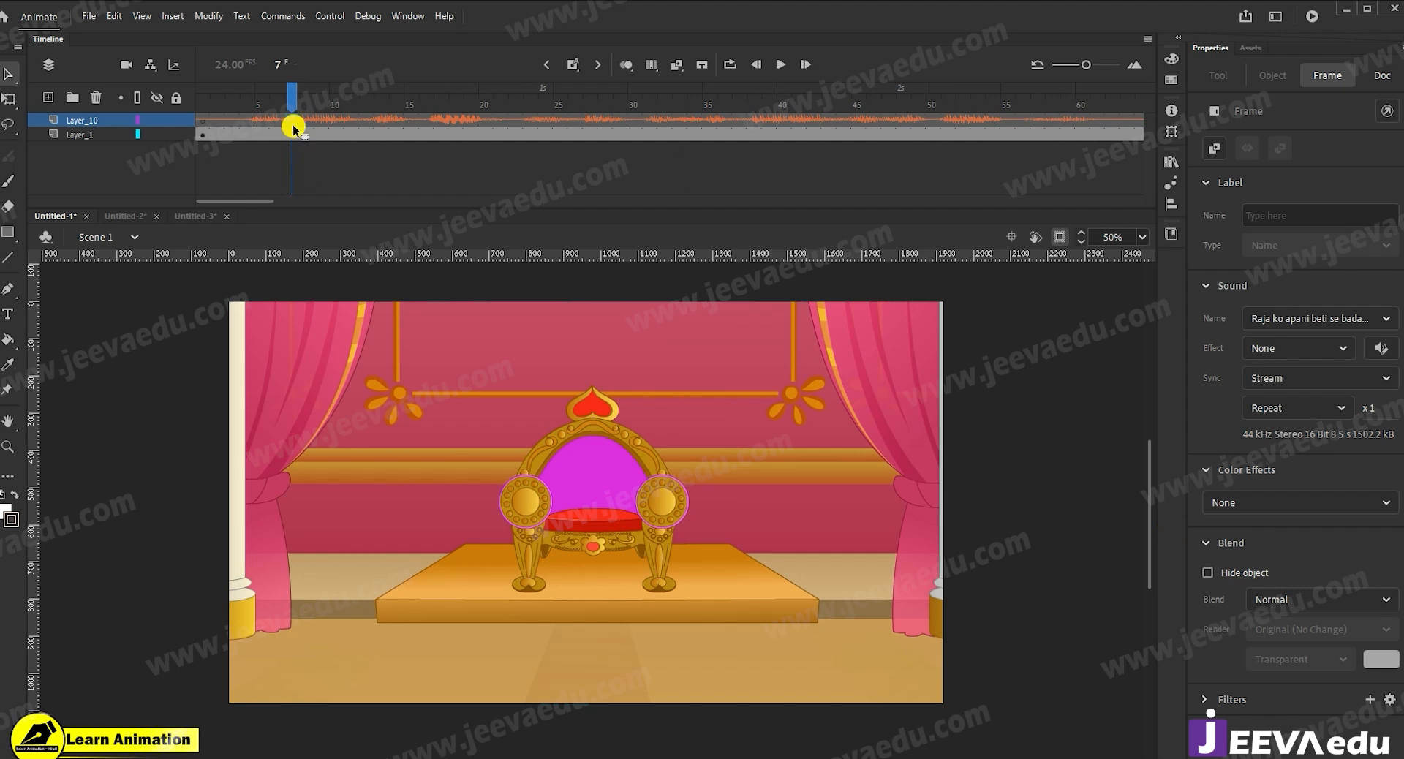
right_click(82, 121)
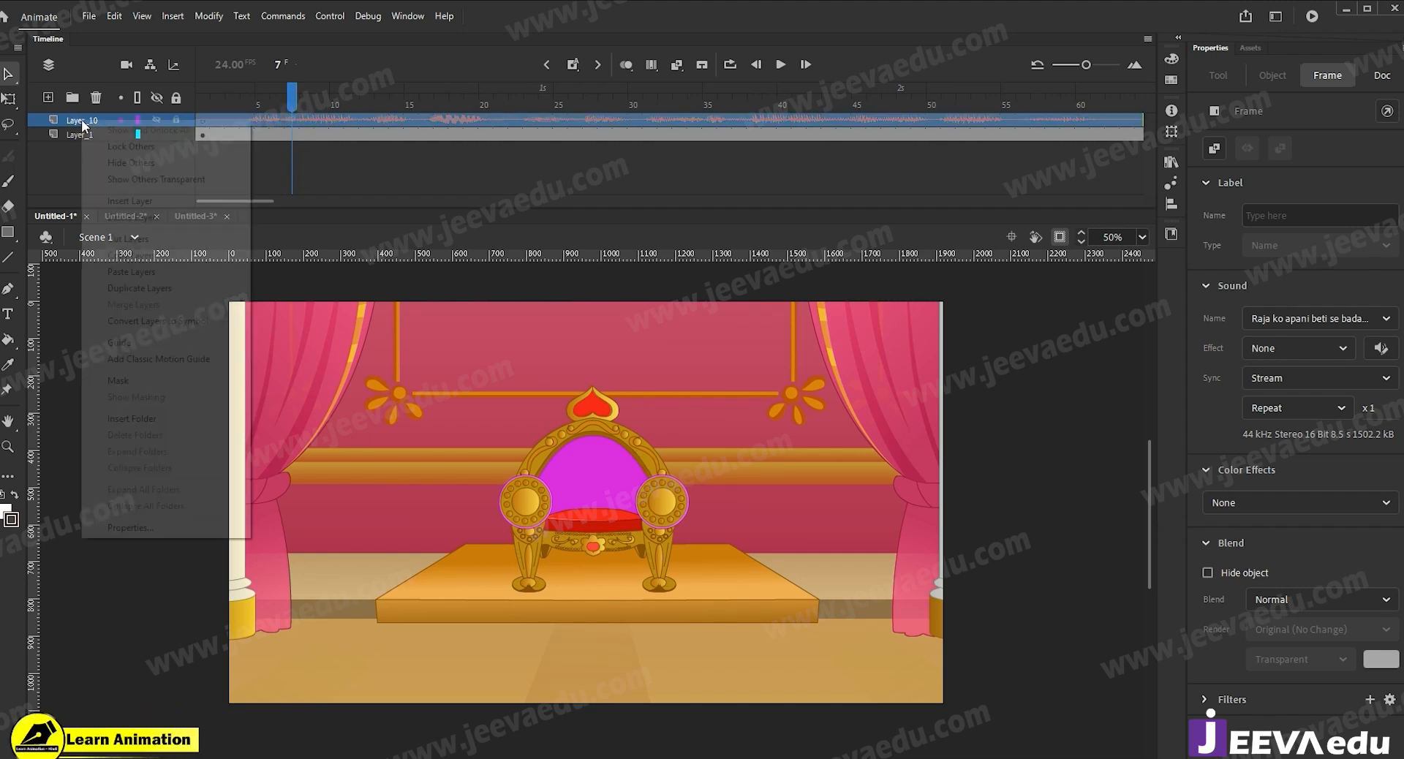
click(127, 256)
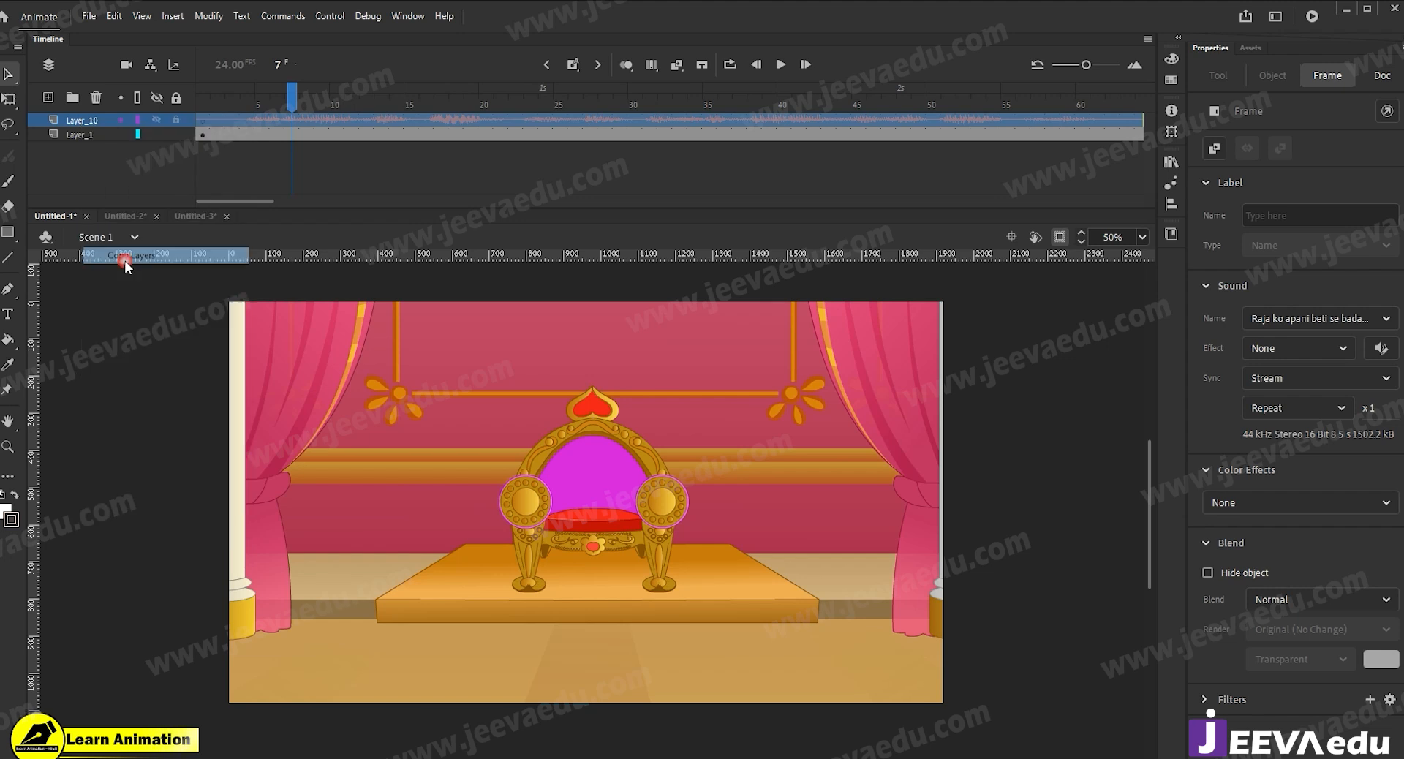
Show the artwork beyond the stage edges, examine the layers inside the palace background symbol and return to Scene 1.
click(1062, 238)
key(z)
alt+click(751, 424)
key(v)
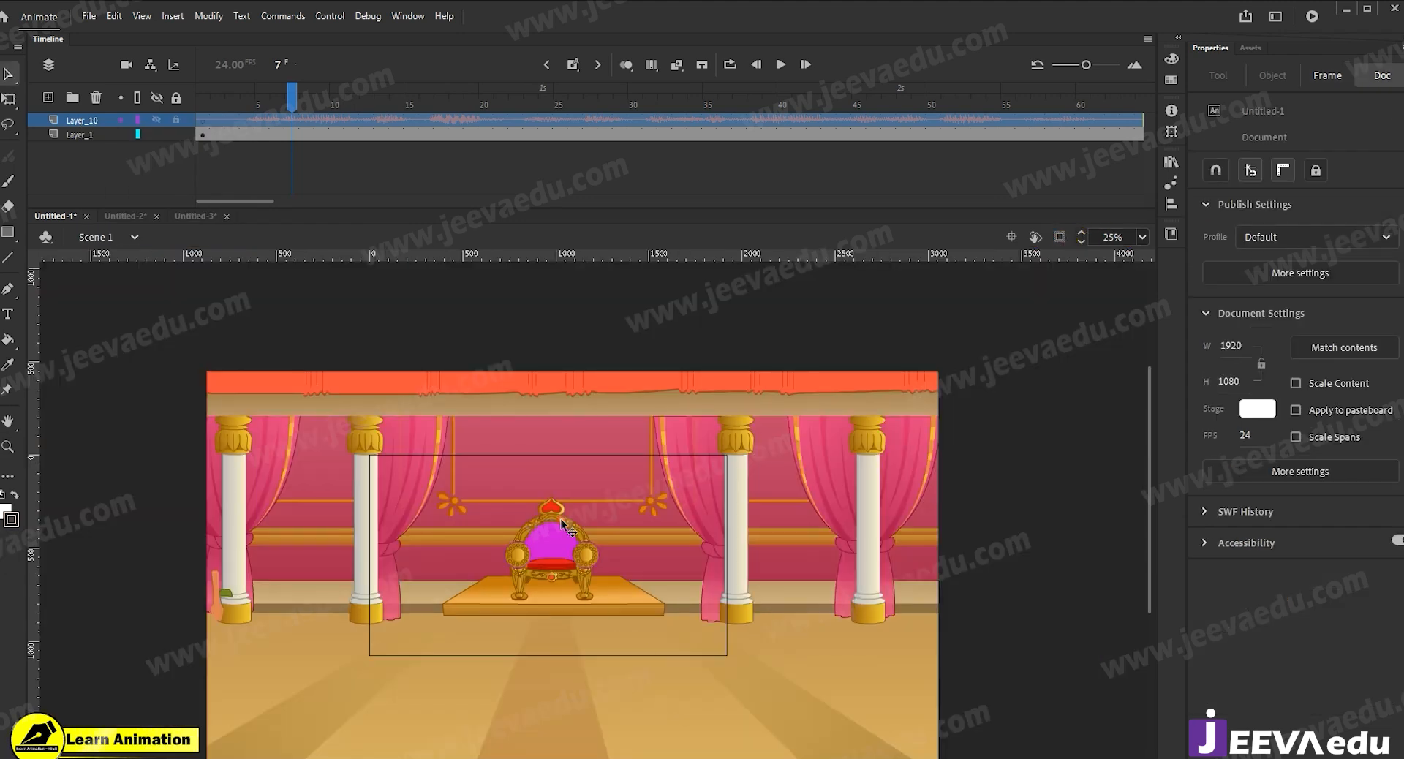
click(564, 526)
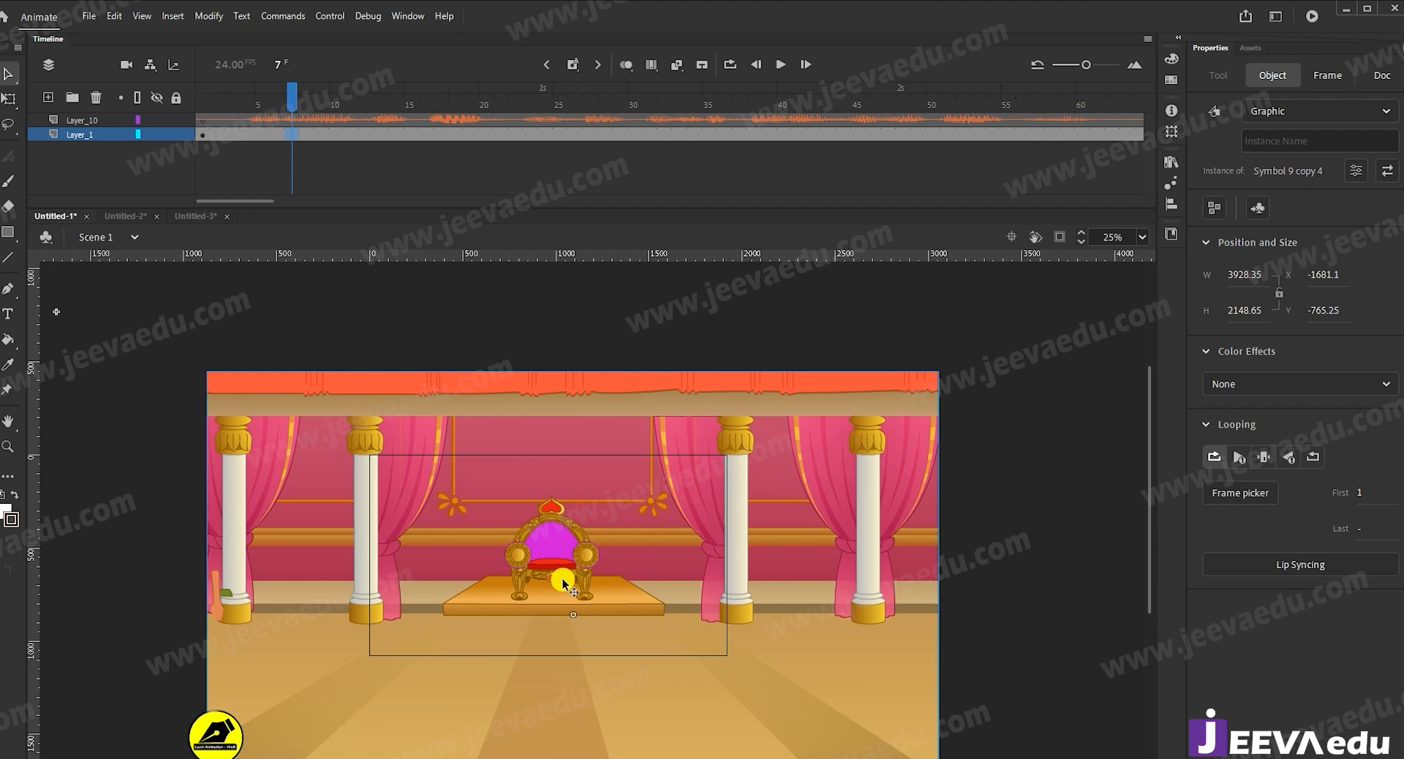
key(space)
drag(647, 550, 655, 505)
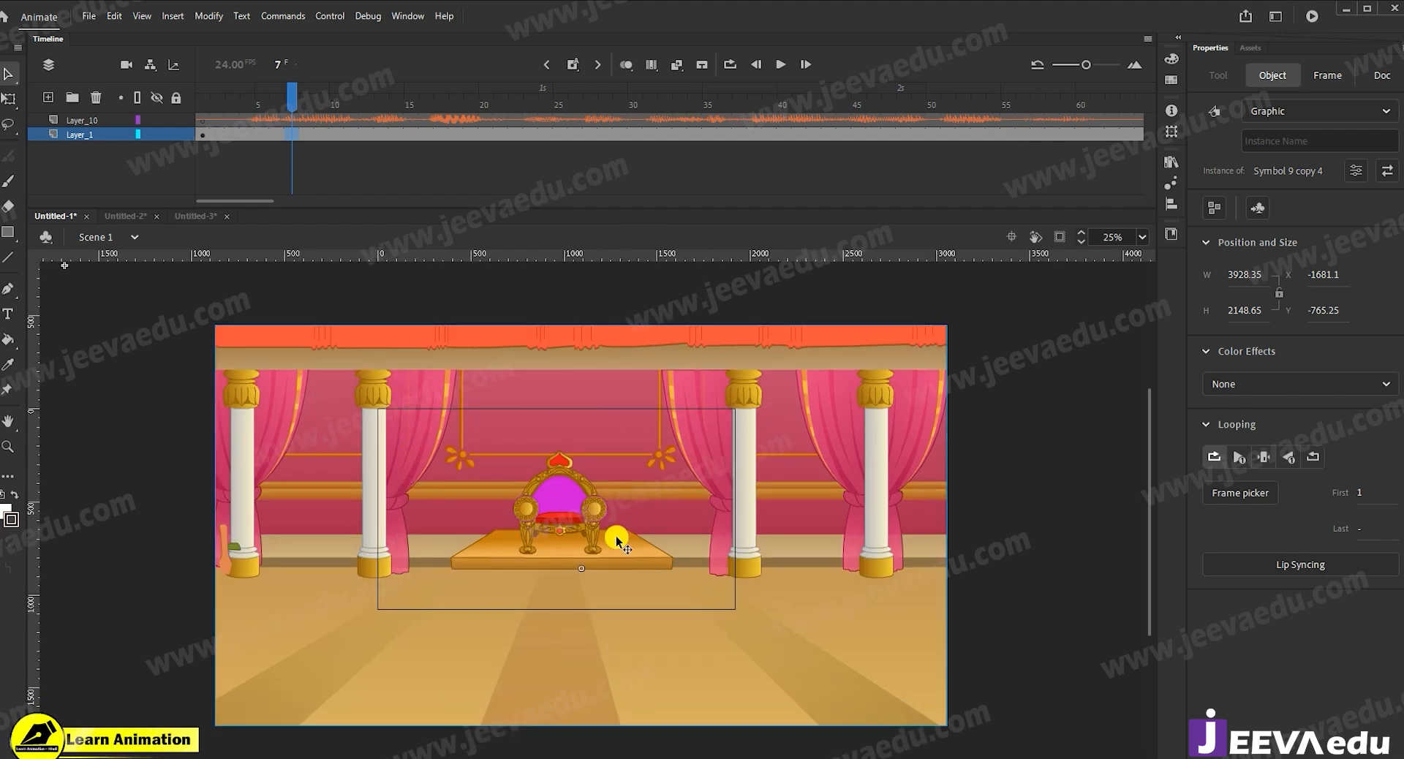
double_click(588, 536)
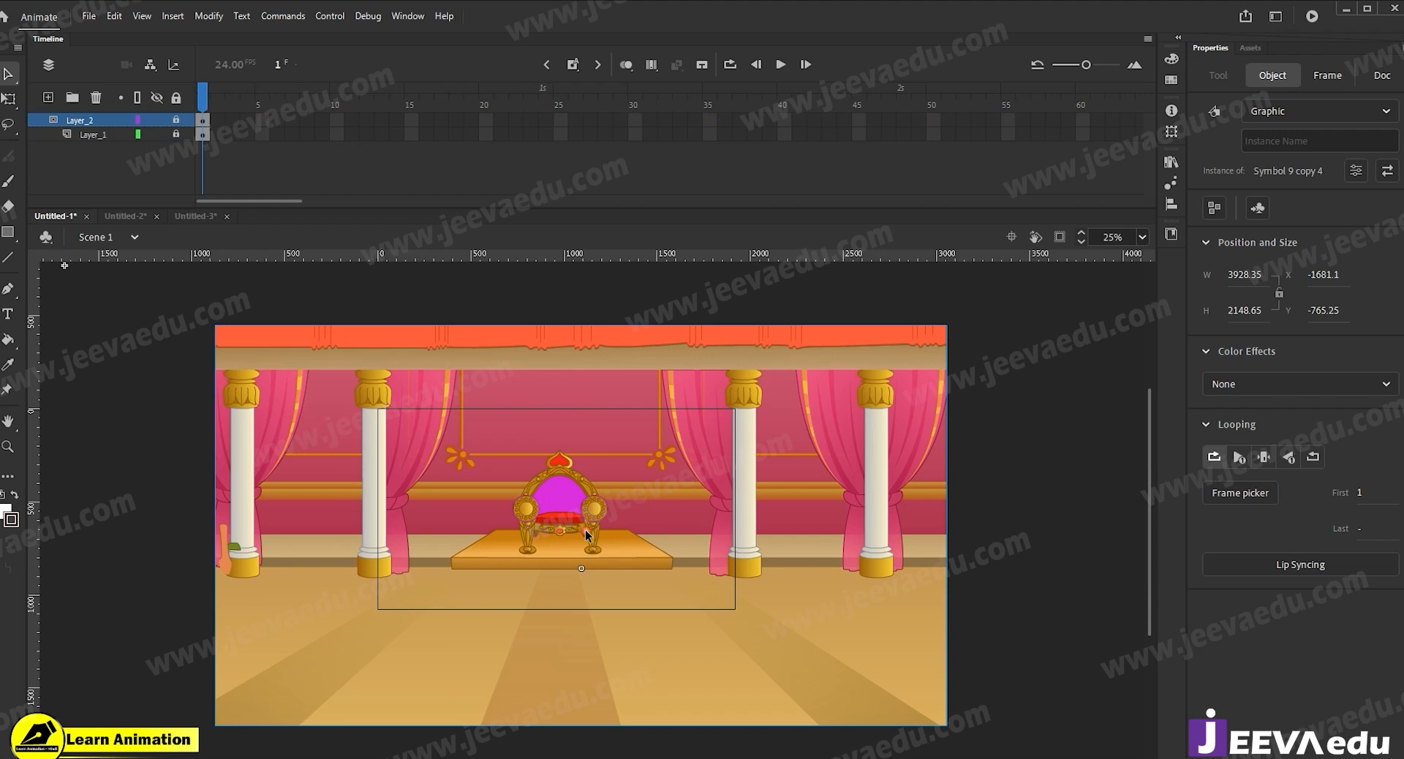
click(117, 234)
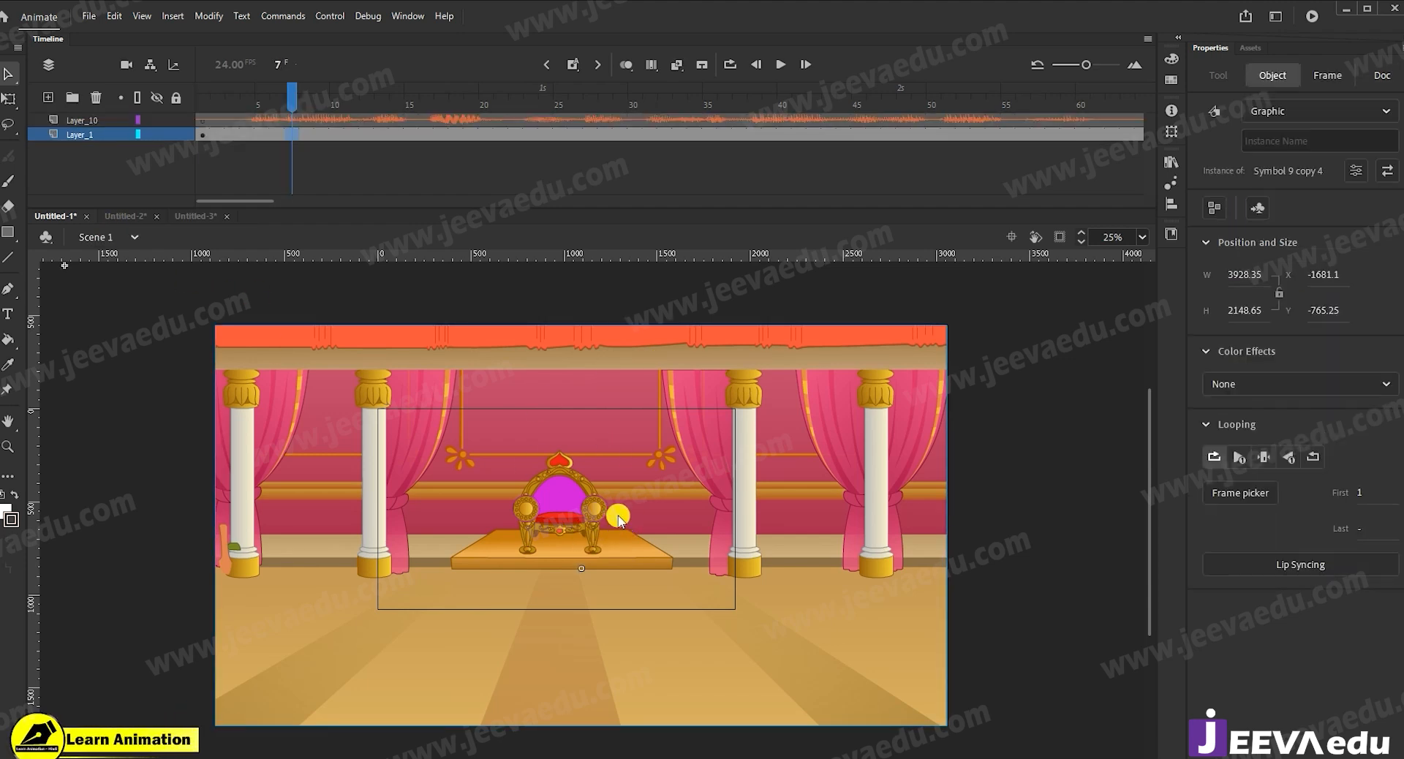
Try converting the palace background at frame 7 to a graphic symbol and clear the extra keyframe.
key(F8)
click(809, 138)
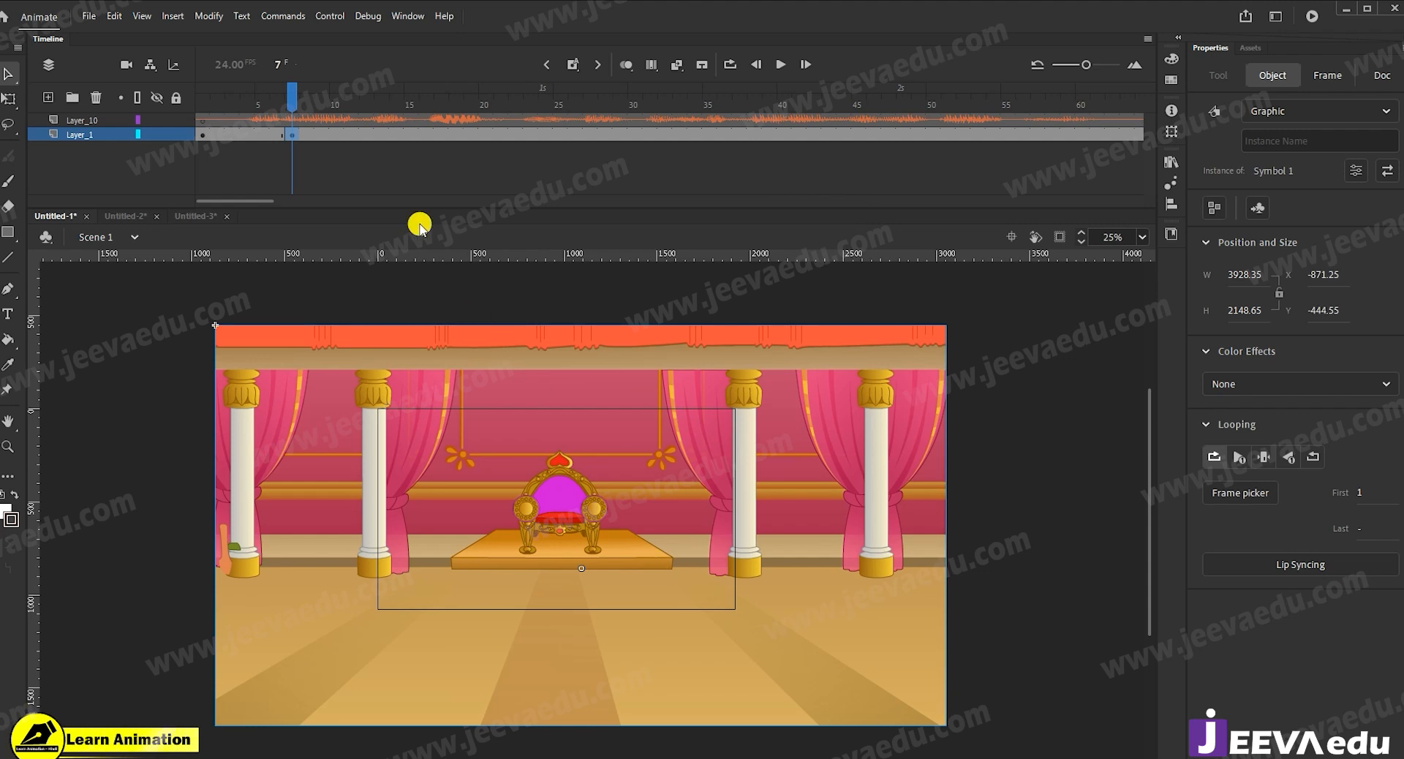
right_click(292, 136)
click(335, 273)
Convert the palace background at frame 1 of Layer_1 to a new graphic symbol.
click(203, 106)
click(608, 454)
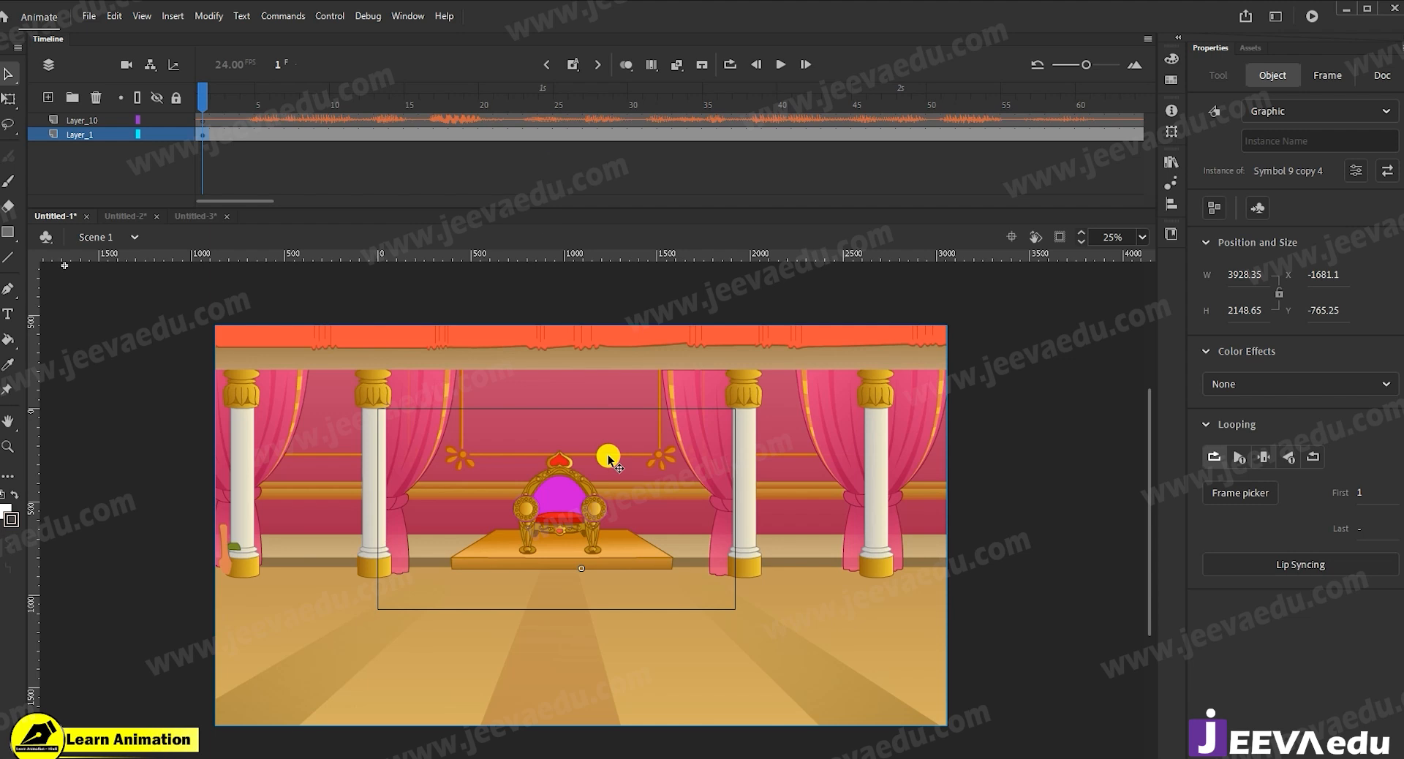
key(F8)
click(807, 139)
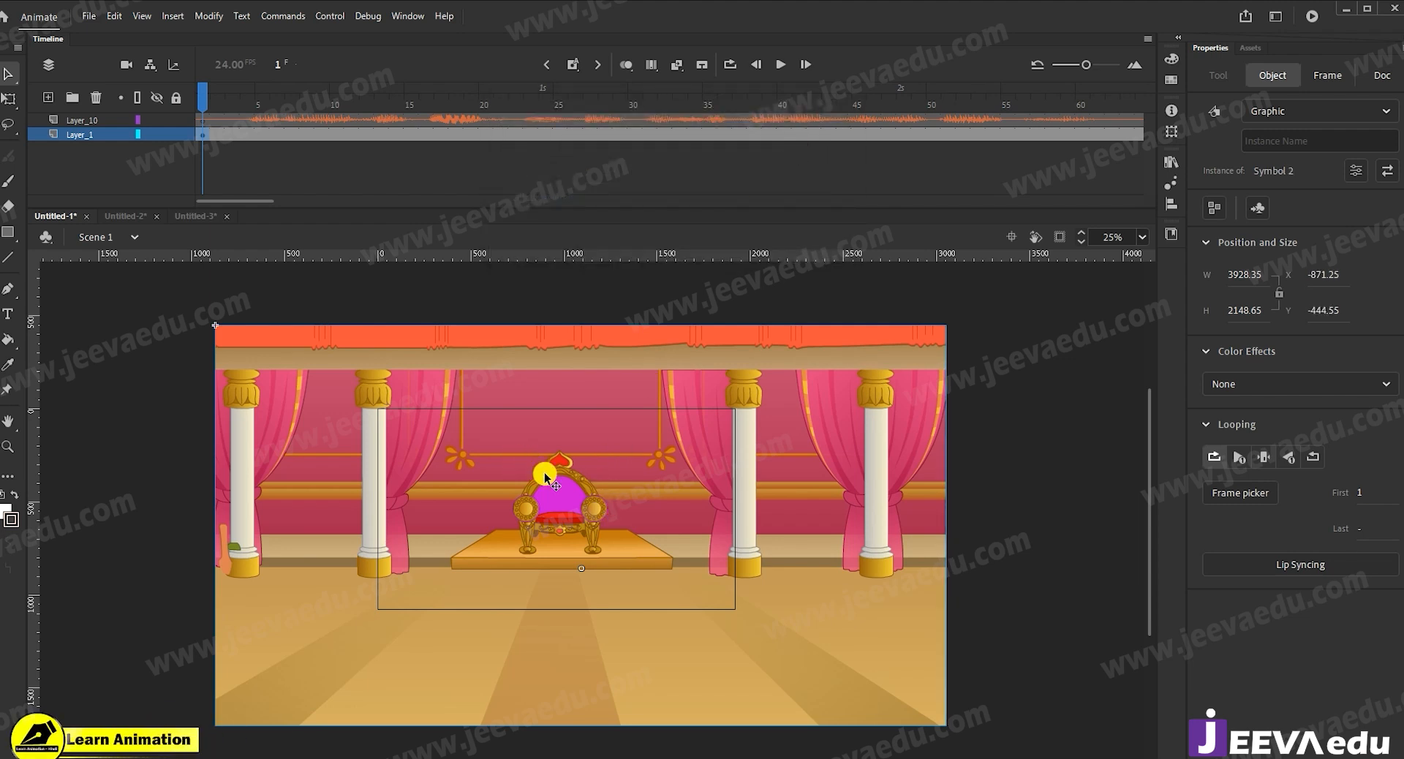
Copy the audio layer Layer_10 from the main scene and paste it inside the new background symbol.
click(84, 121)
right_click(97, 125)
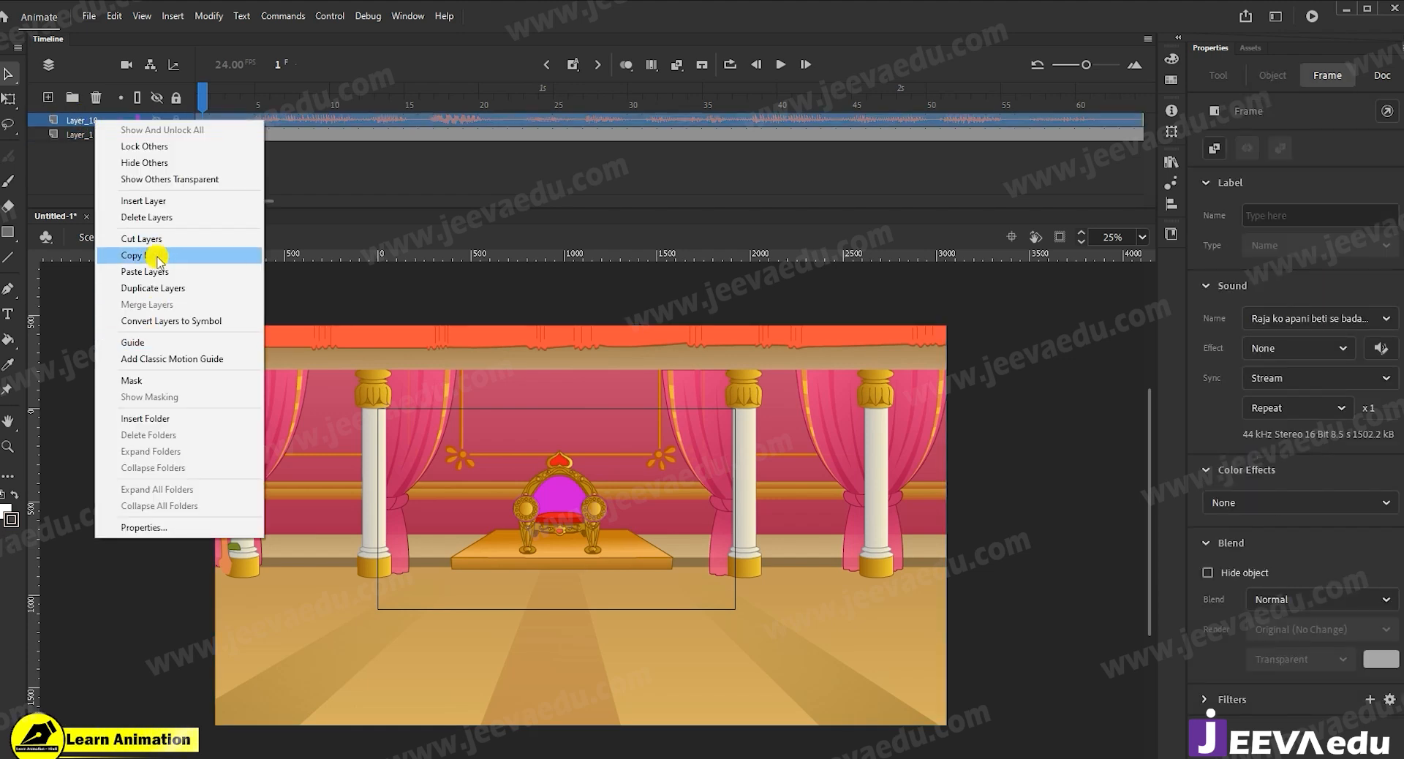
click(161, 256)
double_click(557, 525)
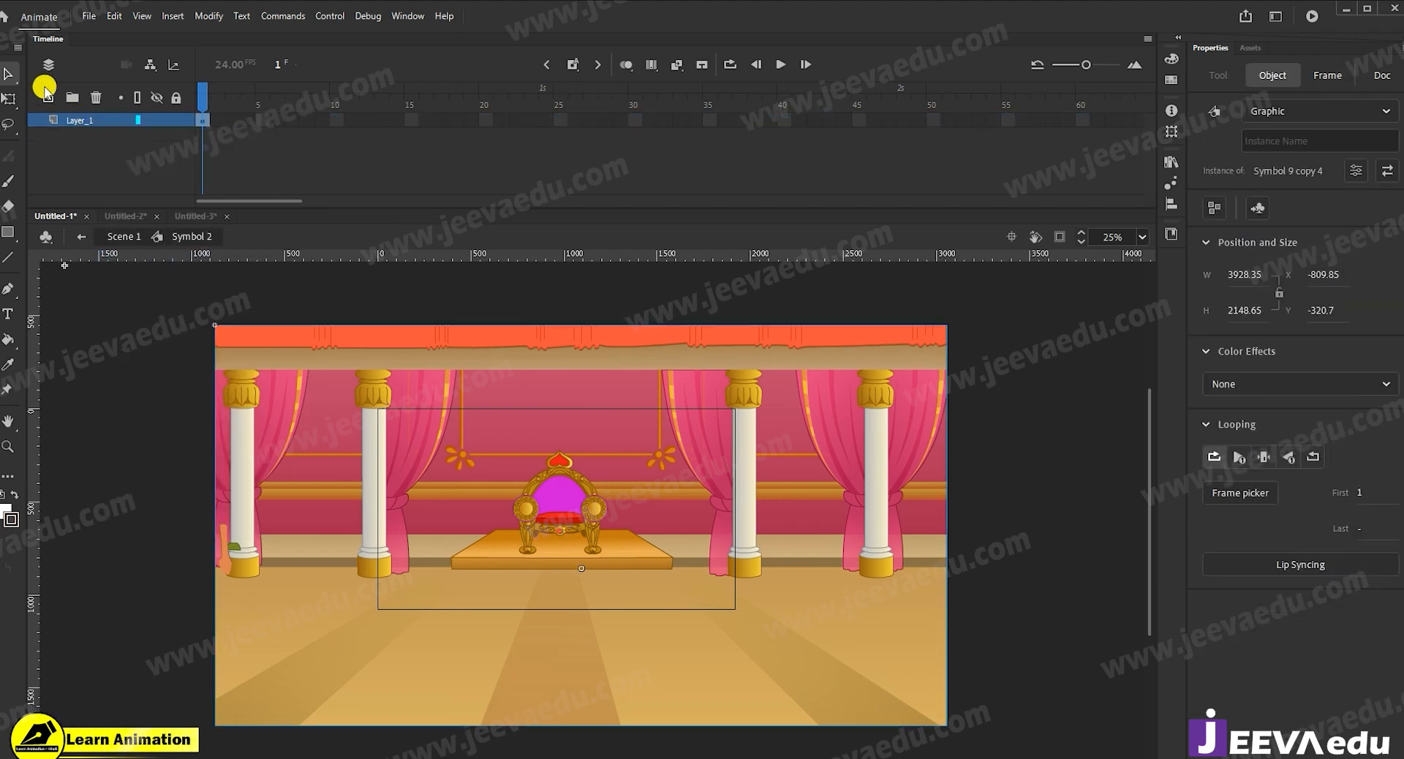
right_click(93, 129)
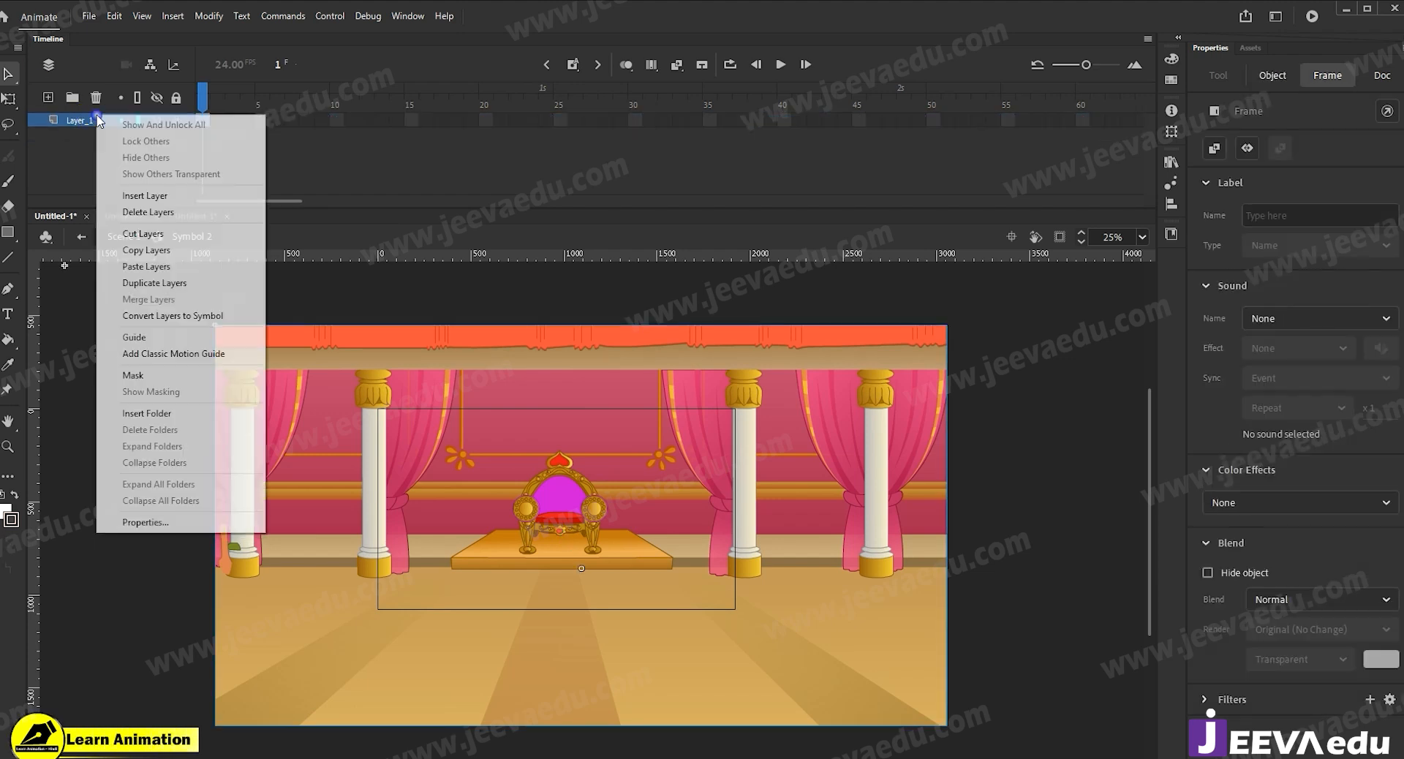
click(136, 261)
Extend the background layer inside the symbol to frame 204, matching the audio layer's length.
drag(257, 201, 472, 207)
click(635, 134)
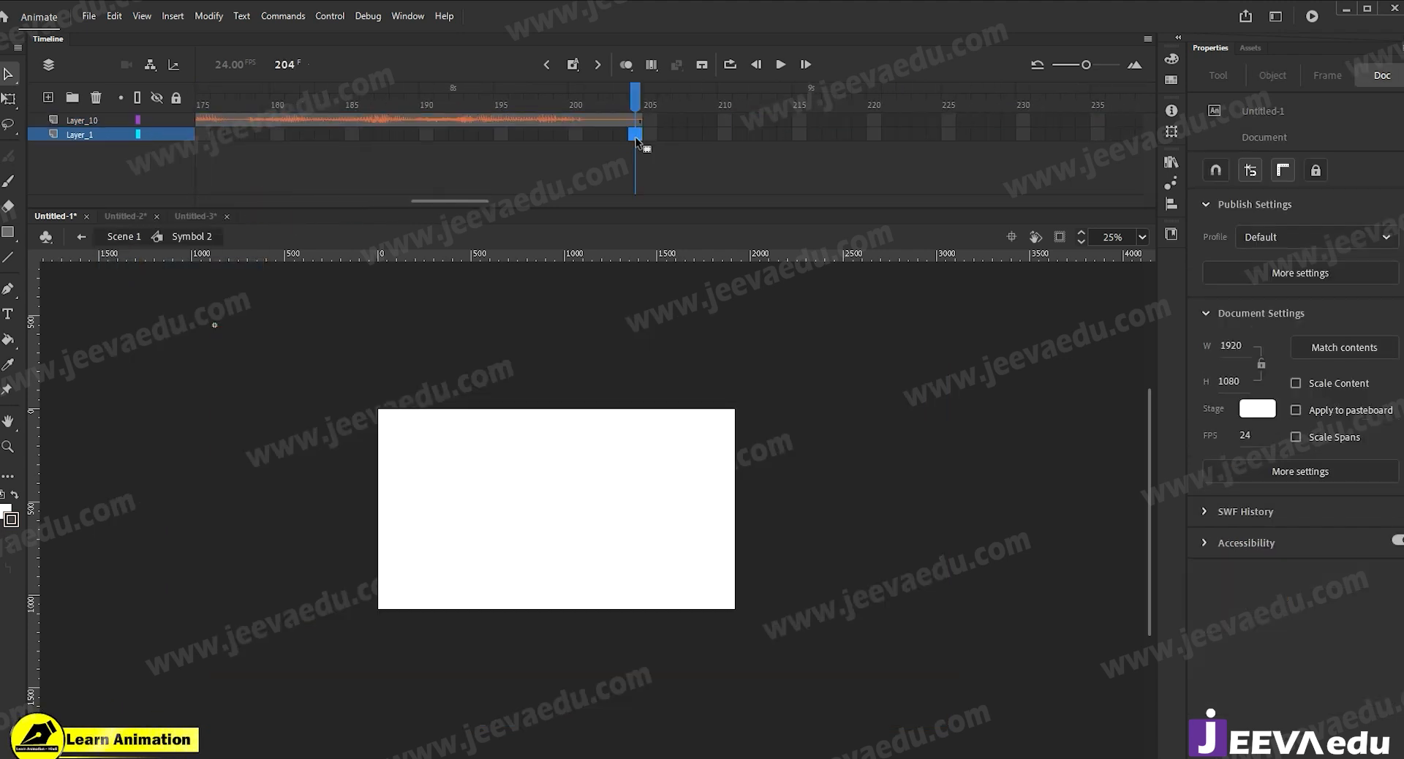
key(F5)
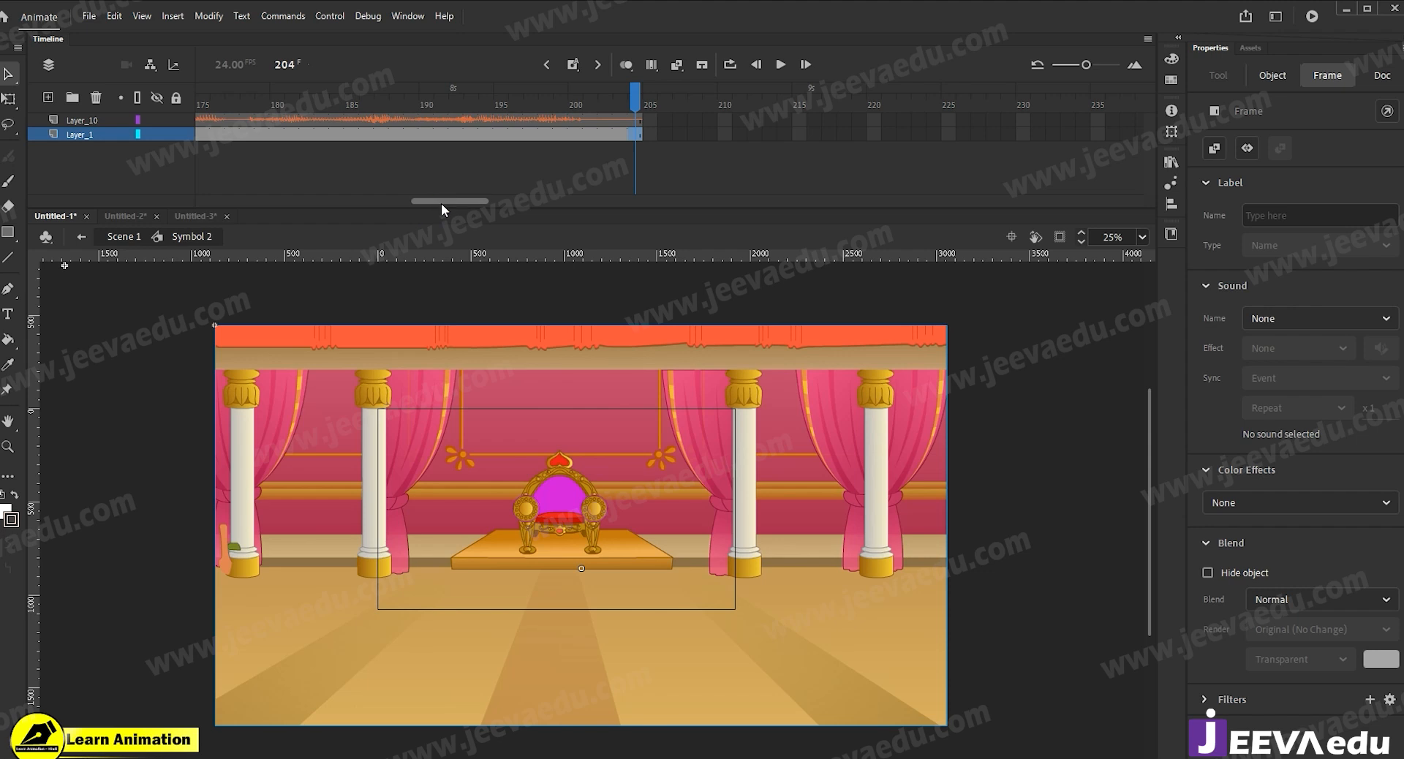
Clip the view to the stage and play the symbol's timeline with its audio from frame 1.
drag(441, 202, 110, 181)
click(217, 120)
drag(207, 98, 189, 98)
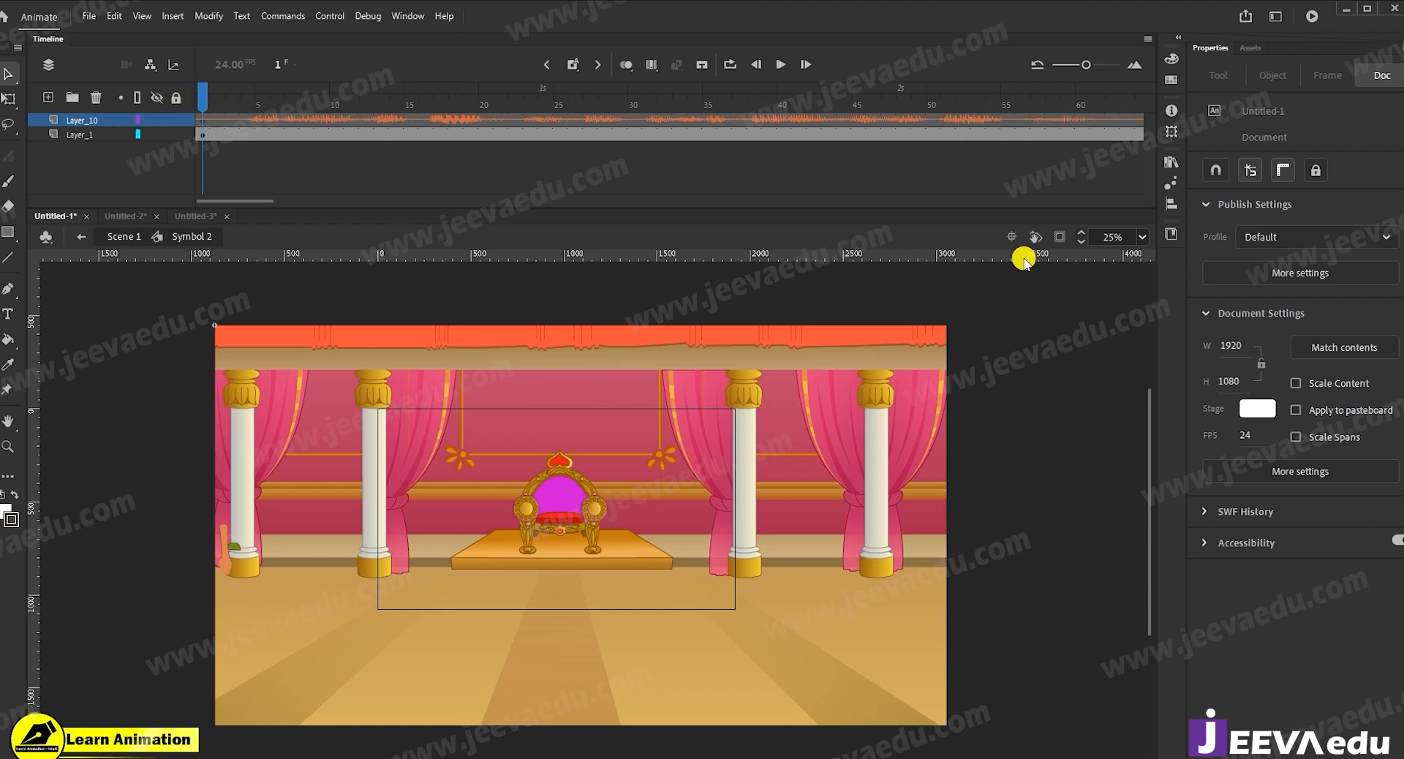
click(1059, 236)
key(Return)
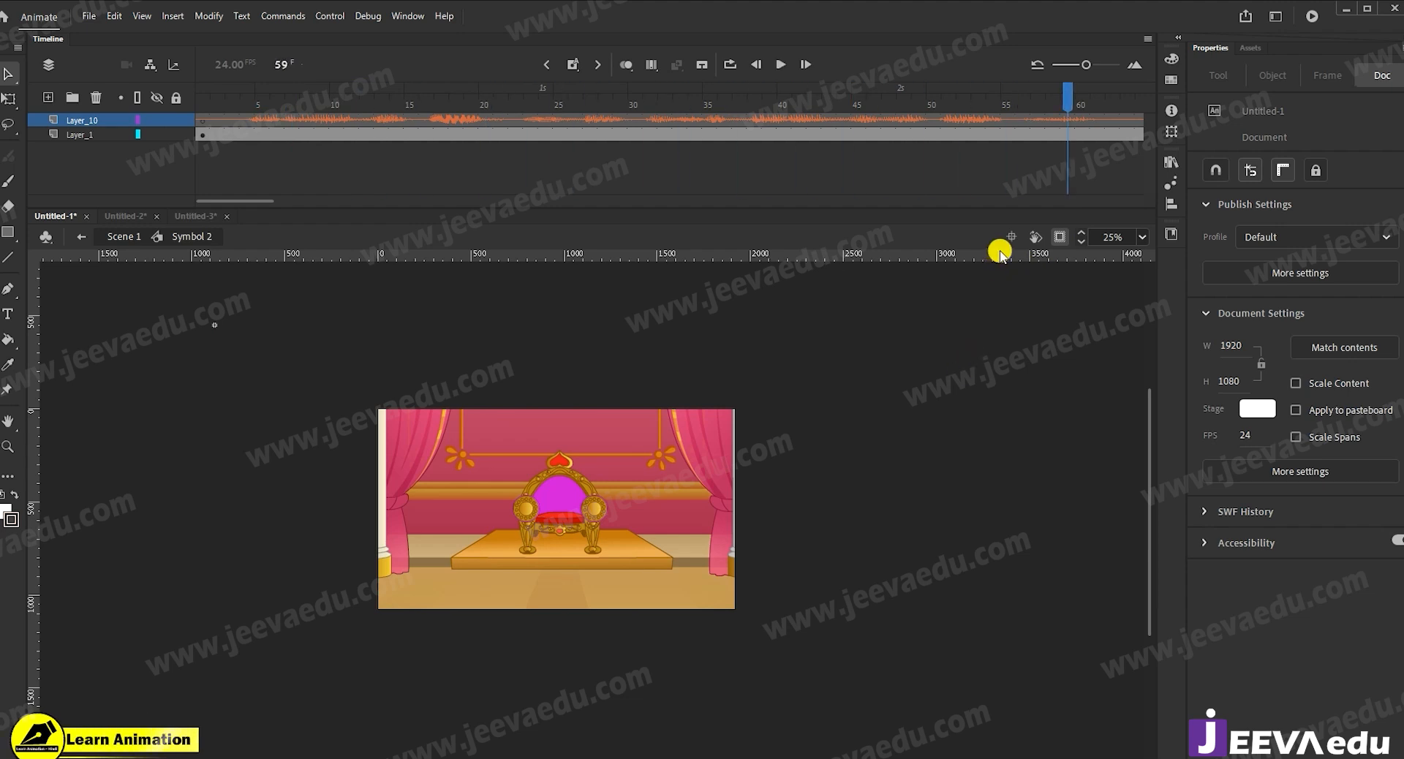
key(z)
click(545, 503)
drag(587, 561, 547, 555)
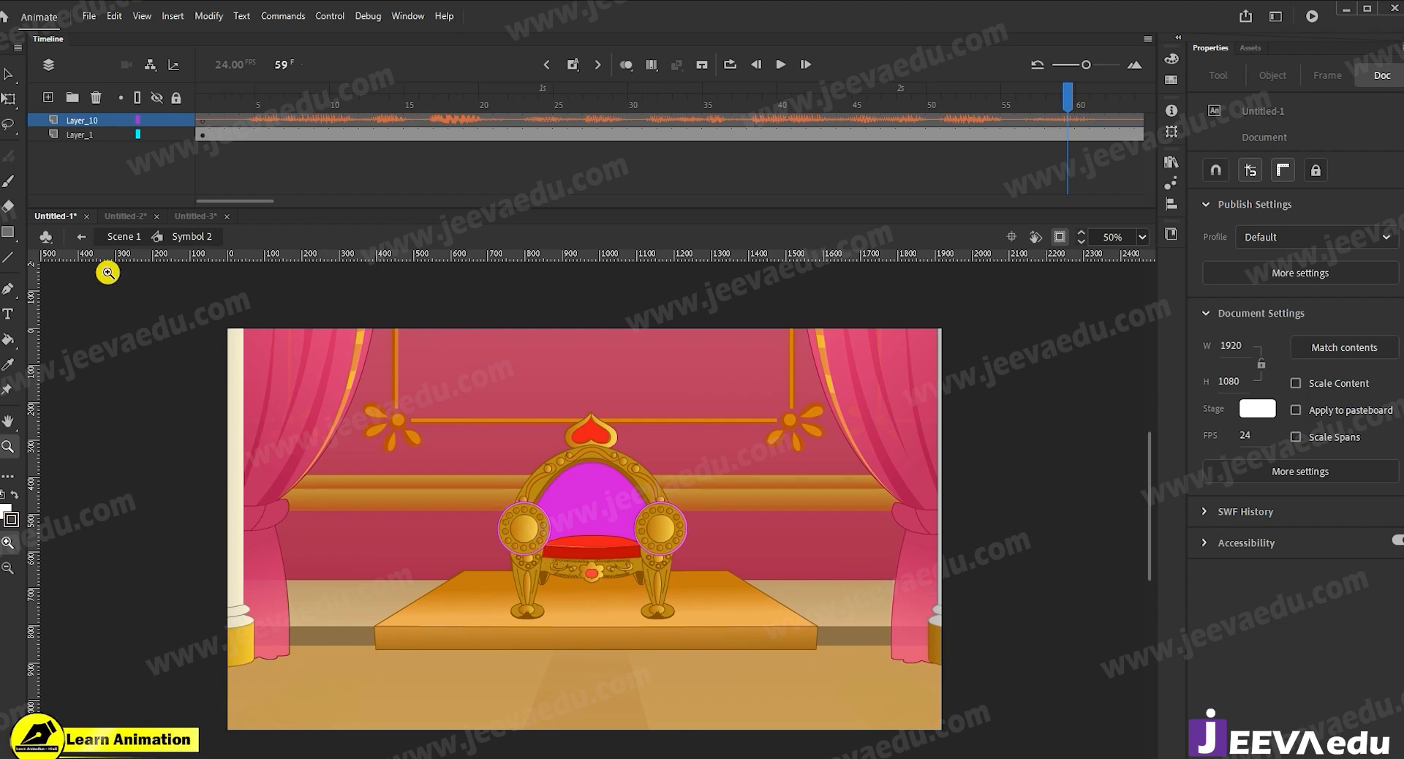
Copy the girl and the king together from Untitled-2.
click(147, 216)
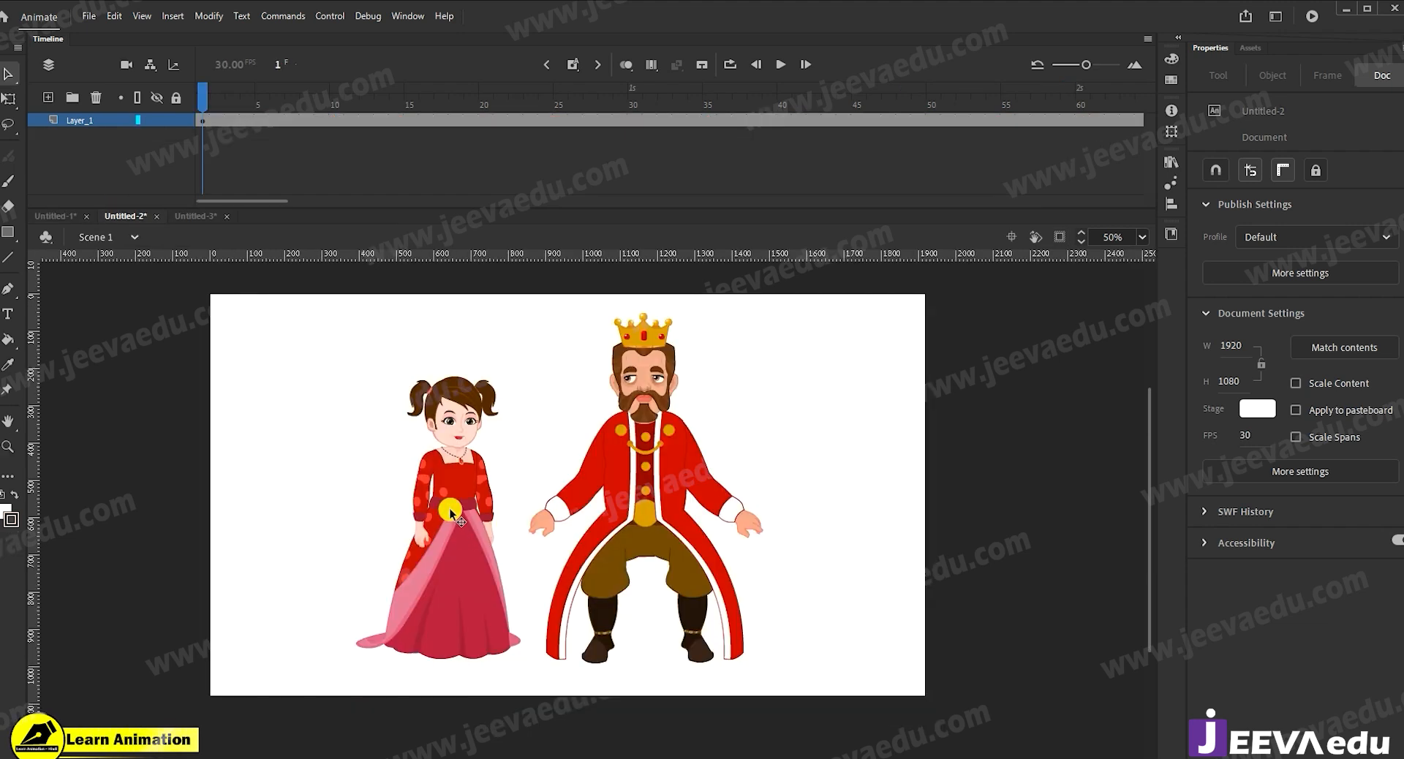
click(450, 507)
shift+click(644, 497)
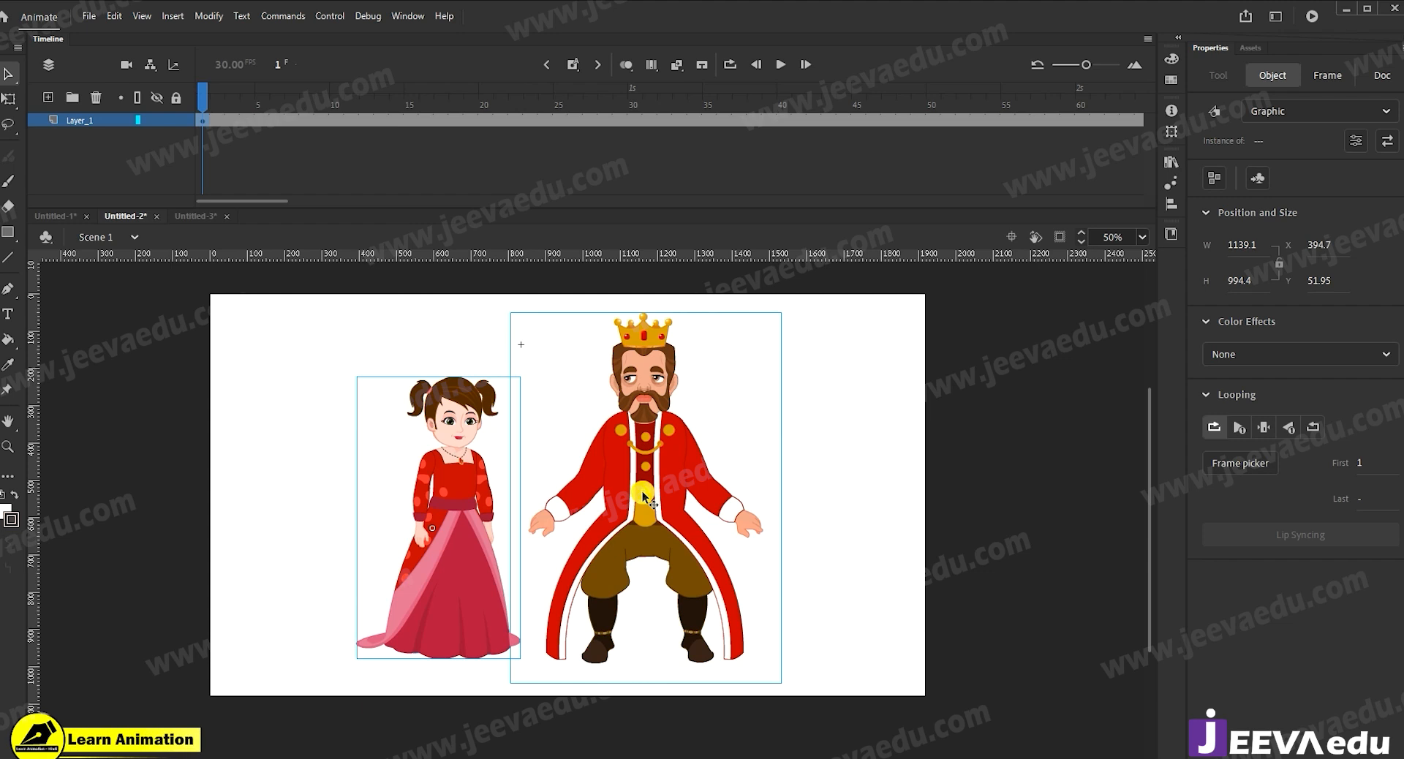
Add a layer above the background inside the symbol, hide the background layer and paste in both characters at frame 1.
click(49, 217)
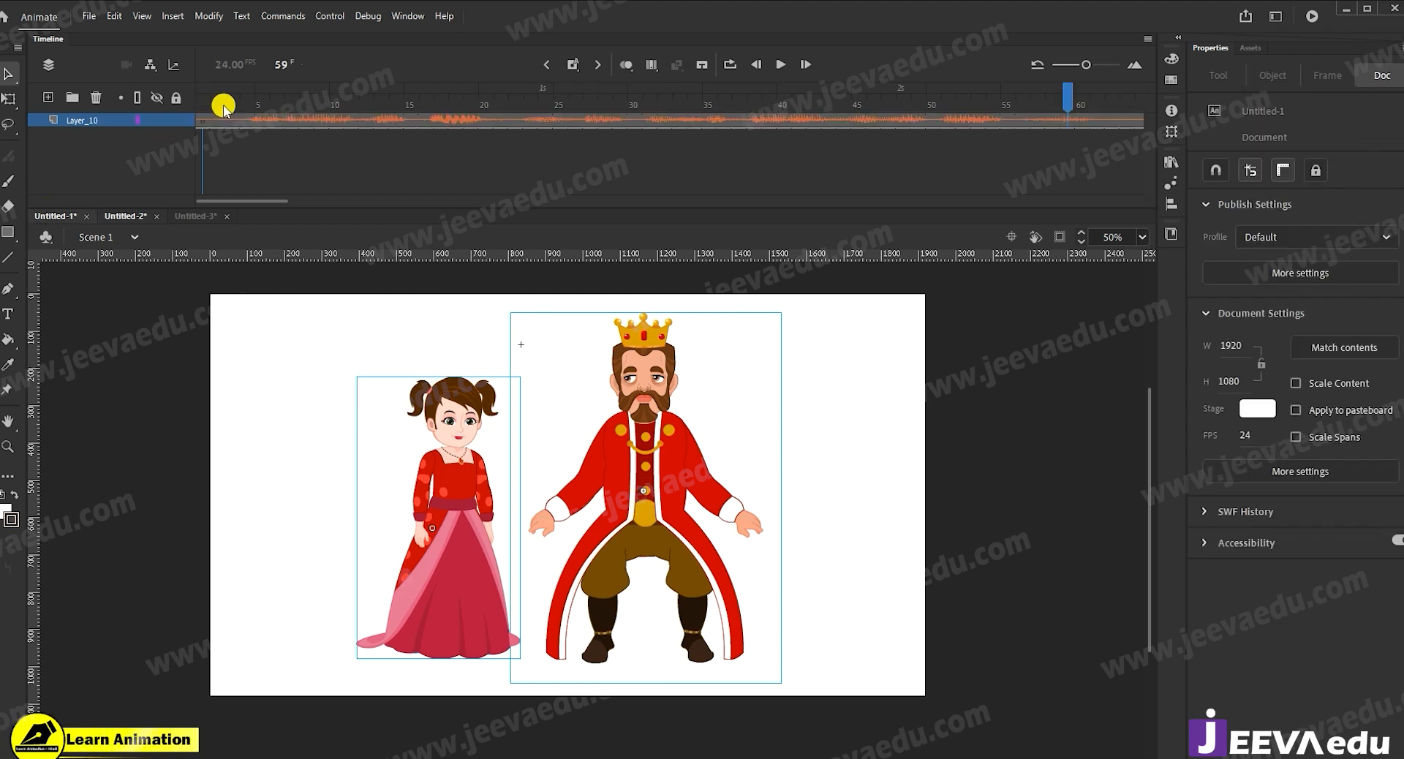
click(204, 134)
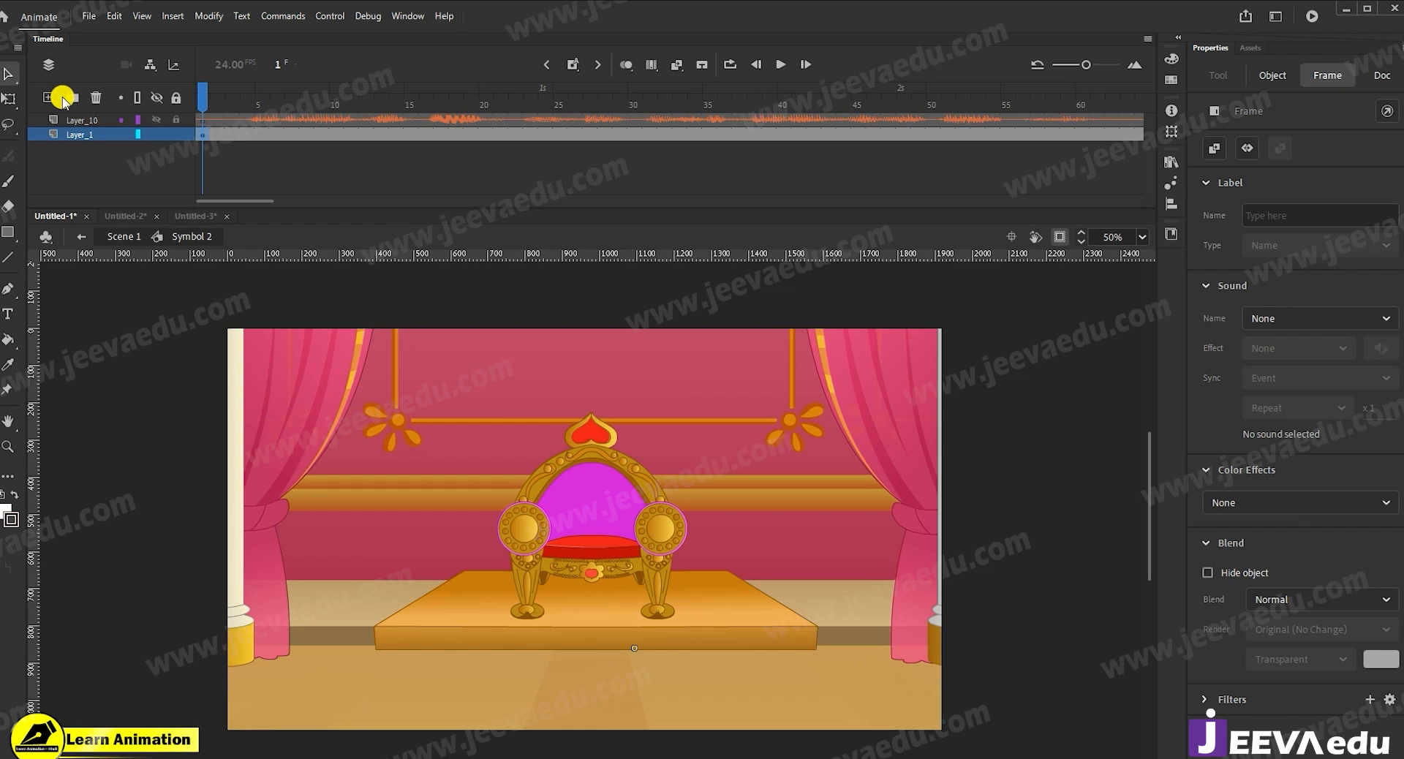
click(48, 97)
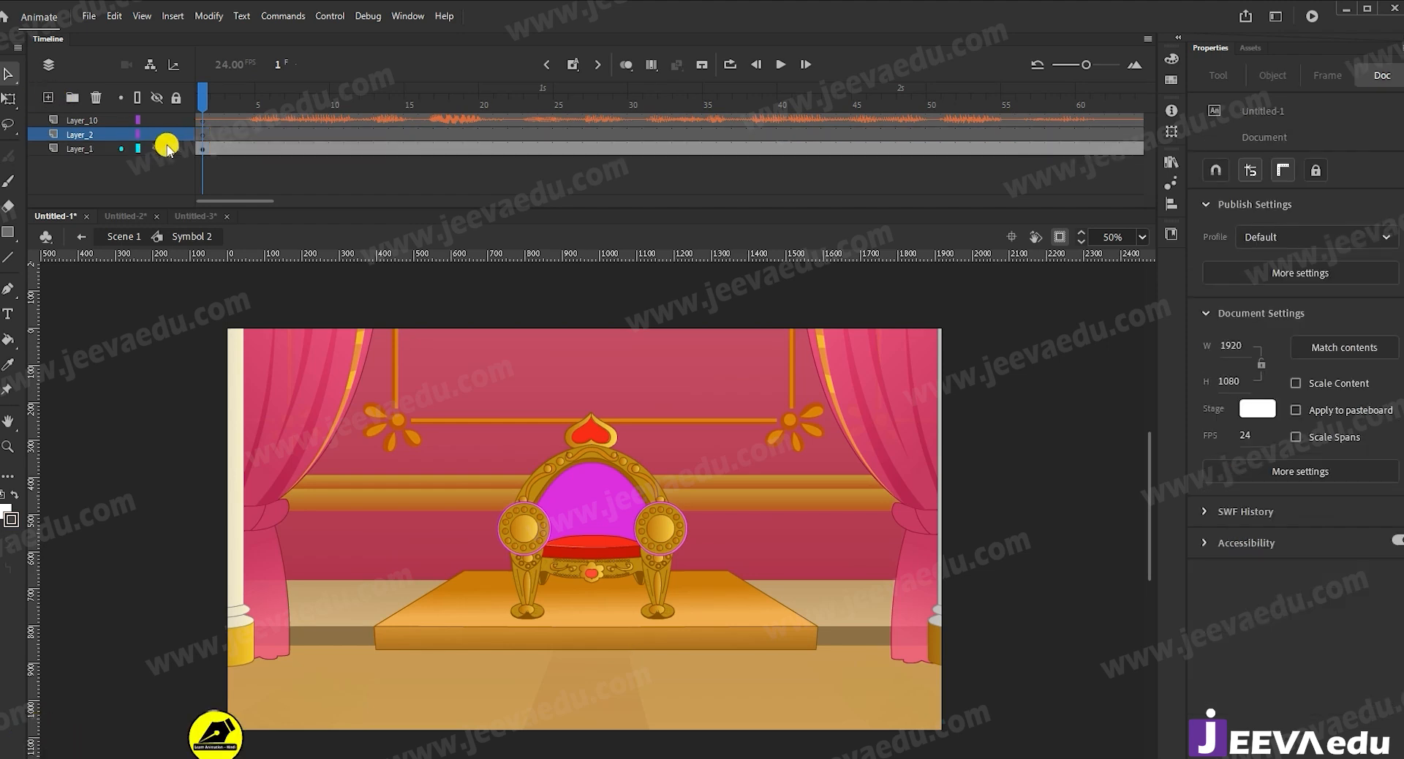
click(156, 147)
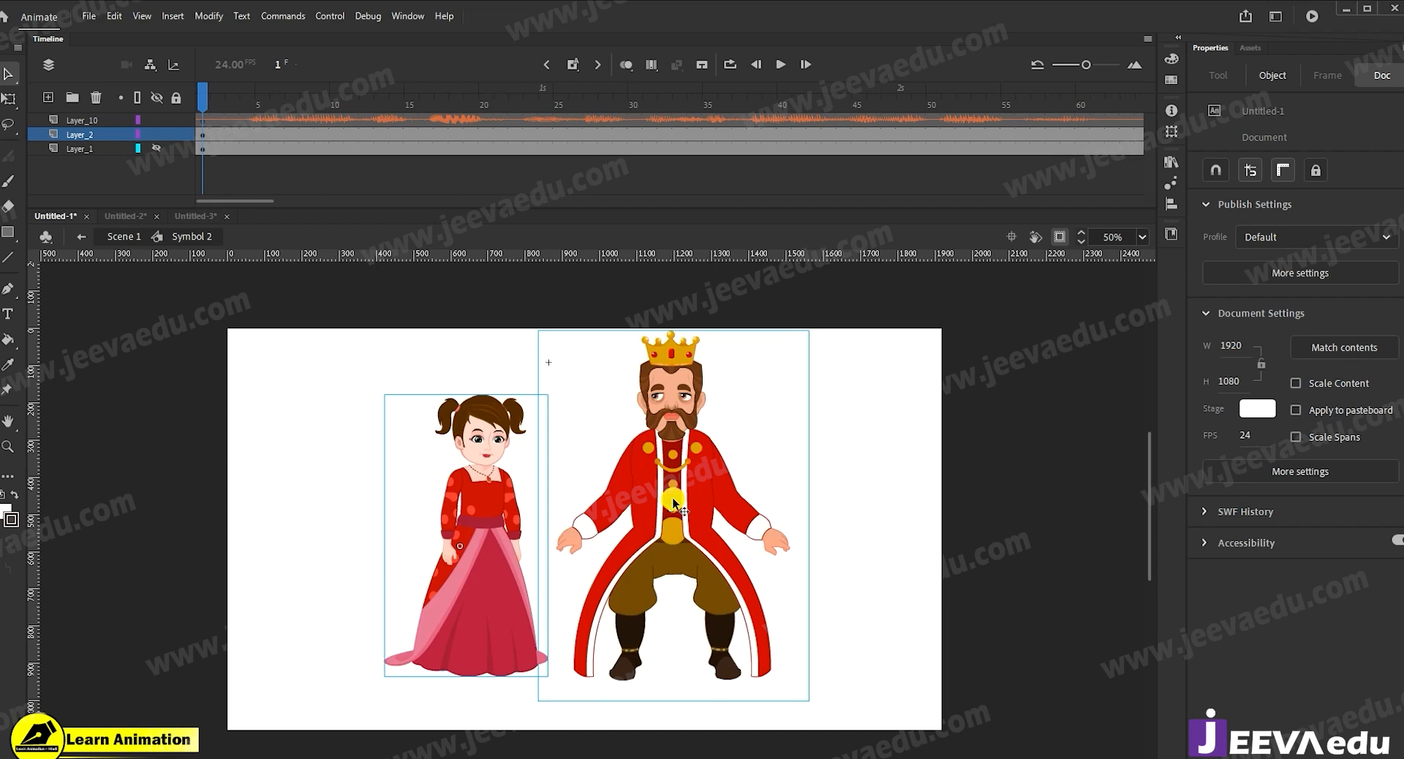
Move the girl from the shared character layer to her own new layer above it, keeping her position.
click(334, 432)
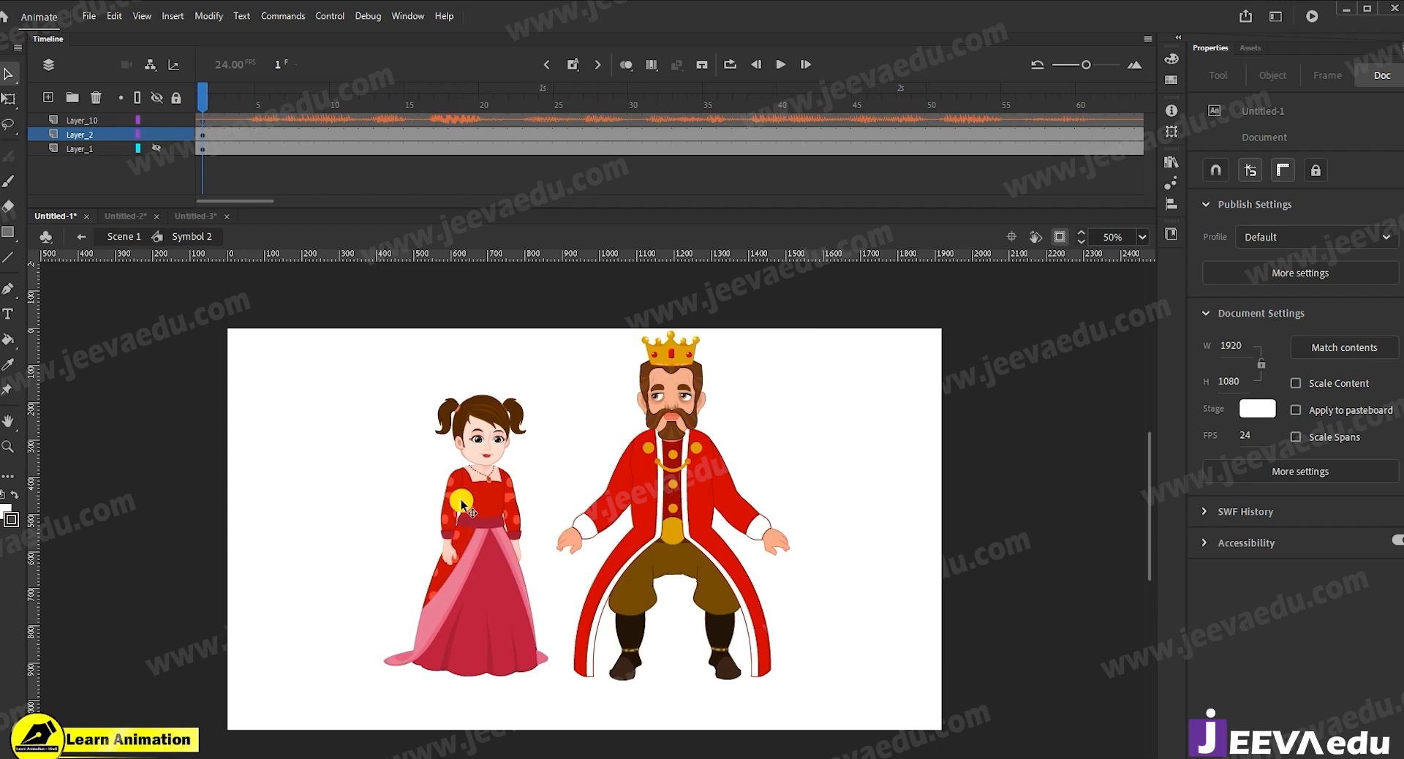
click(494, 521)
key(Delete)
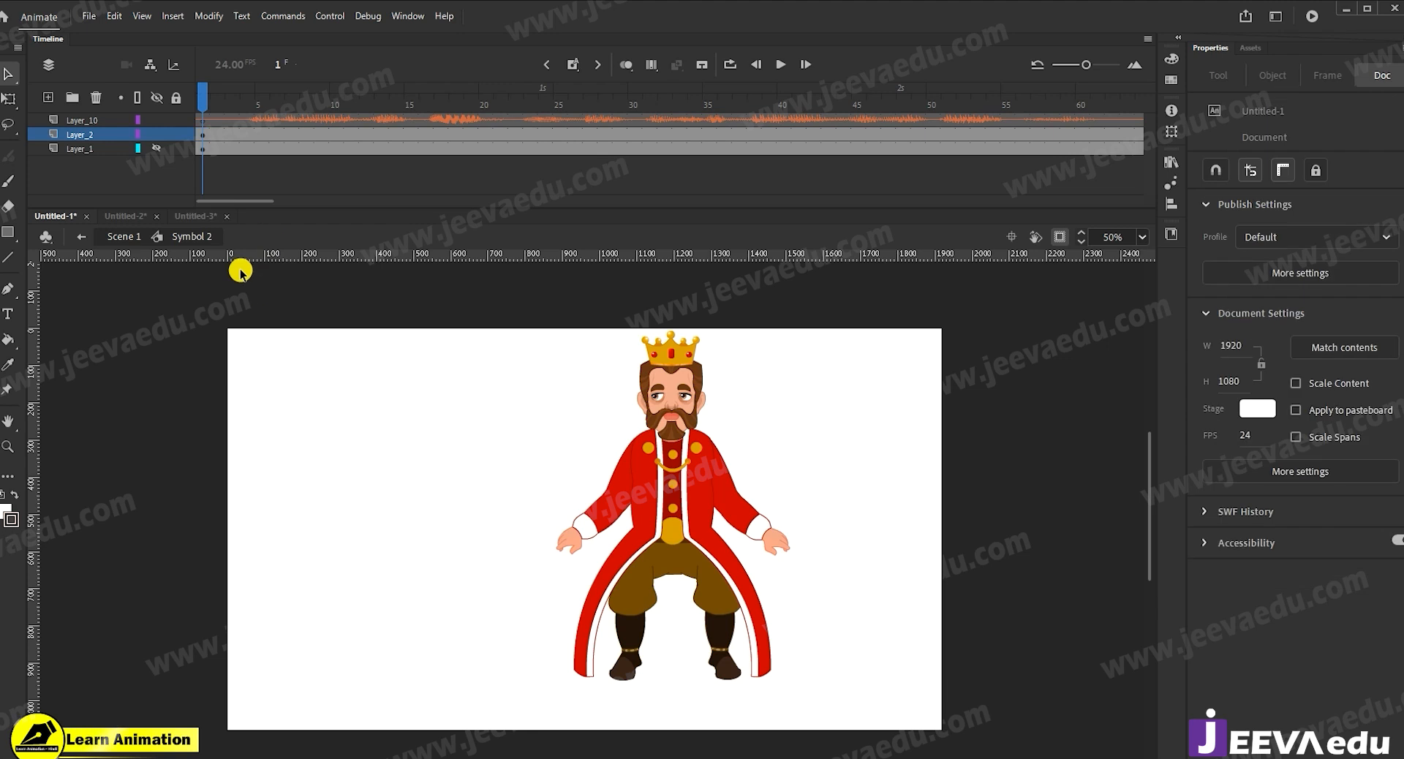
click(48, 97)
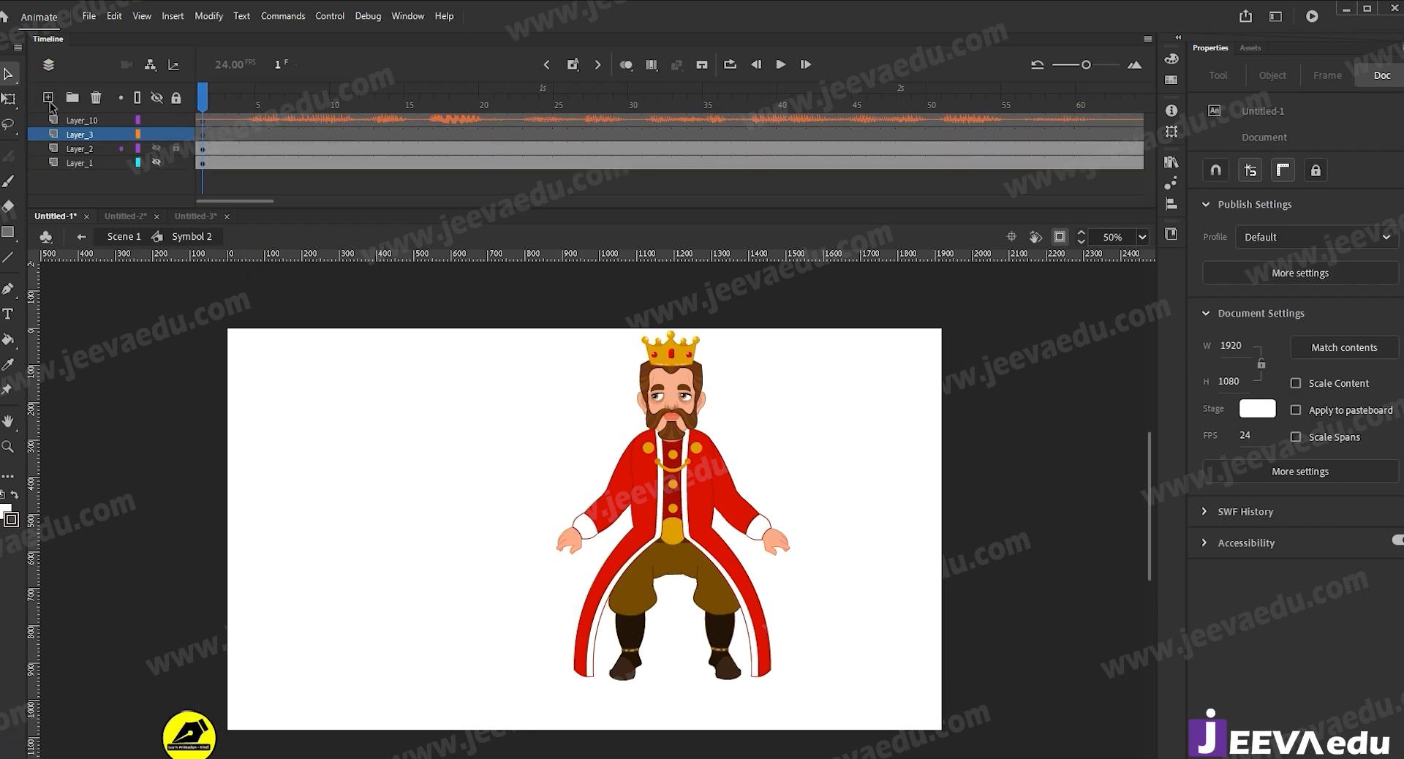
right_click(388, 392)
click(439, 458)
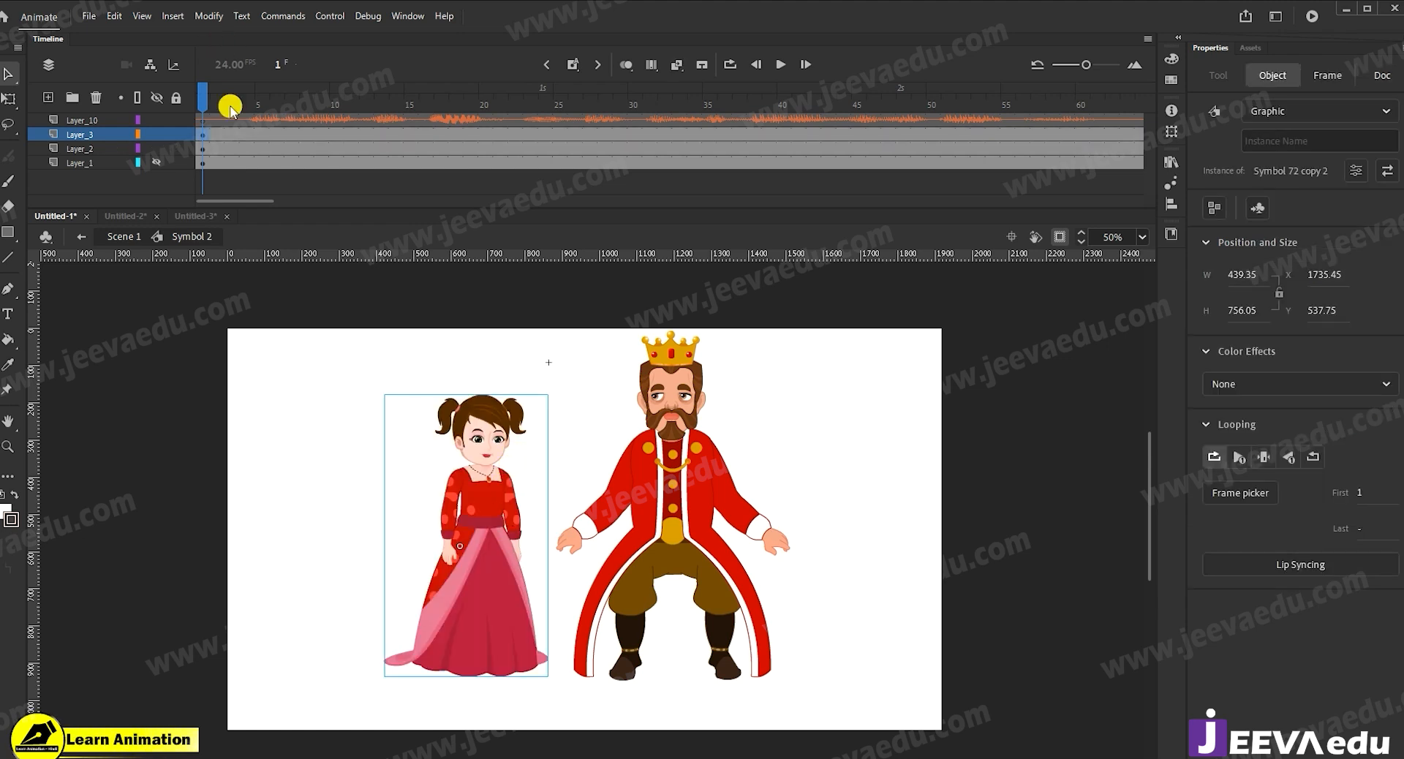
drag(233, 98, 120, 143)
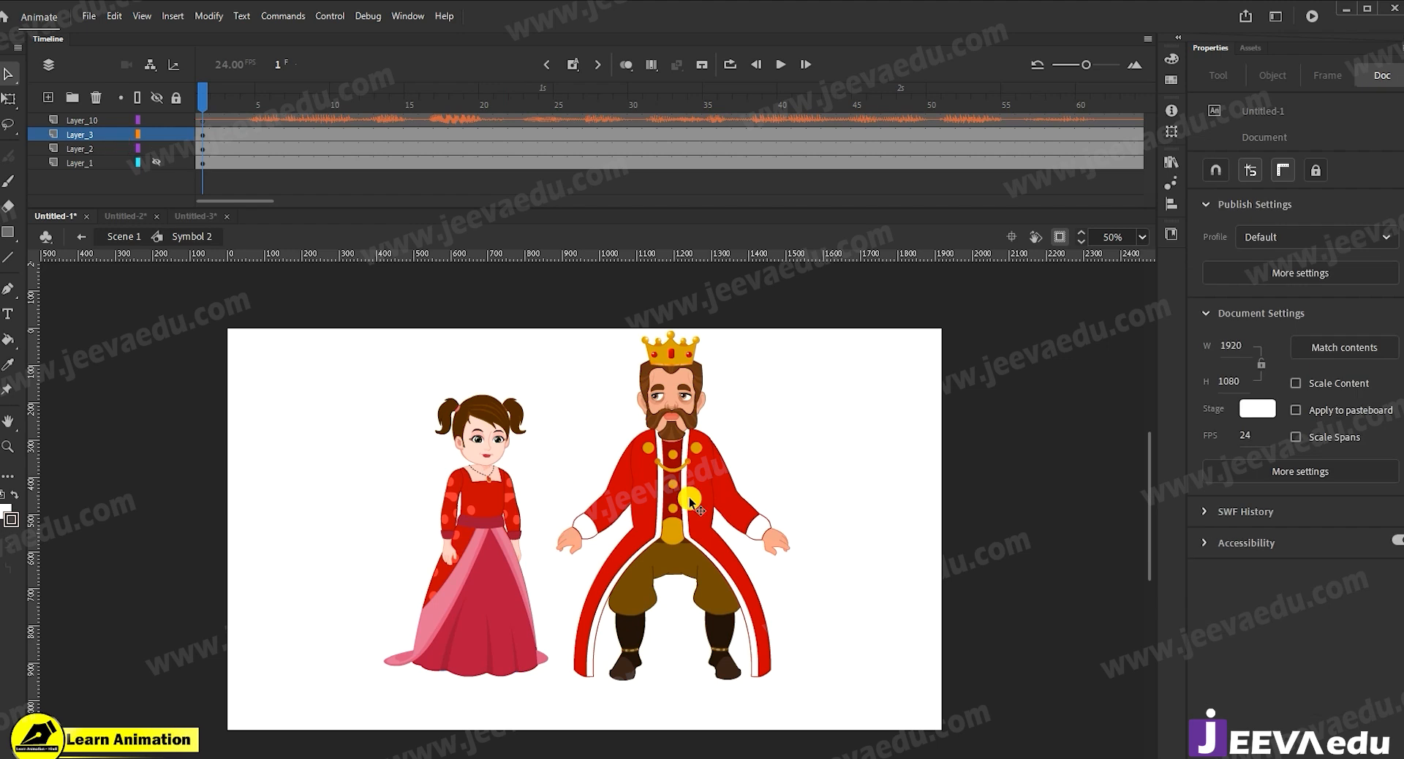
click(678, 504)
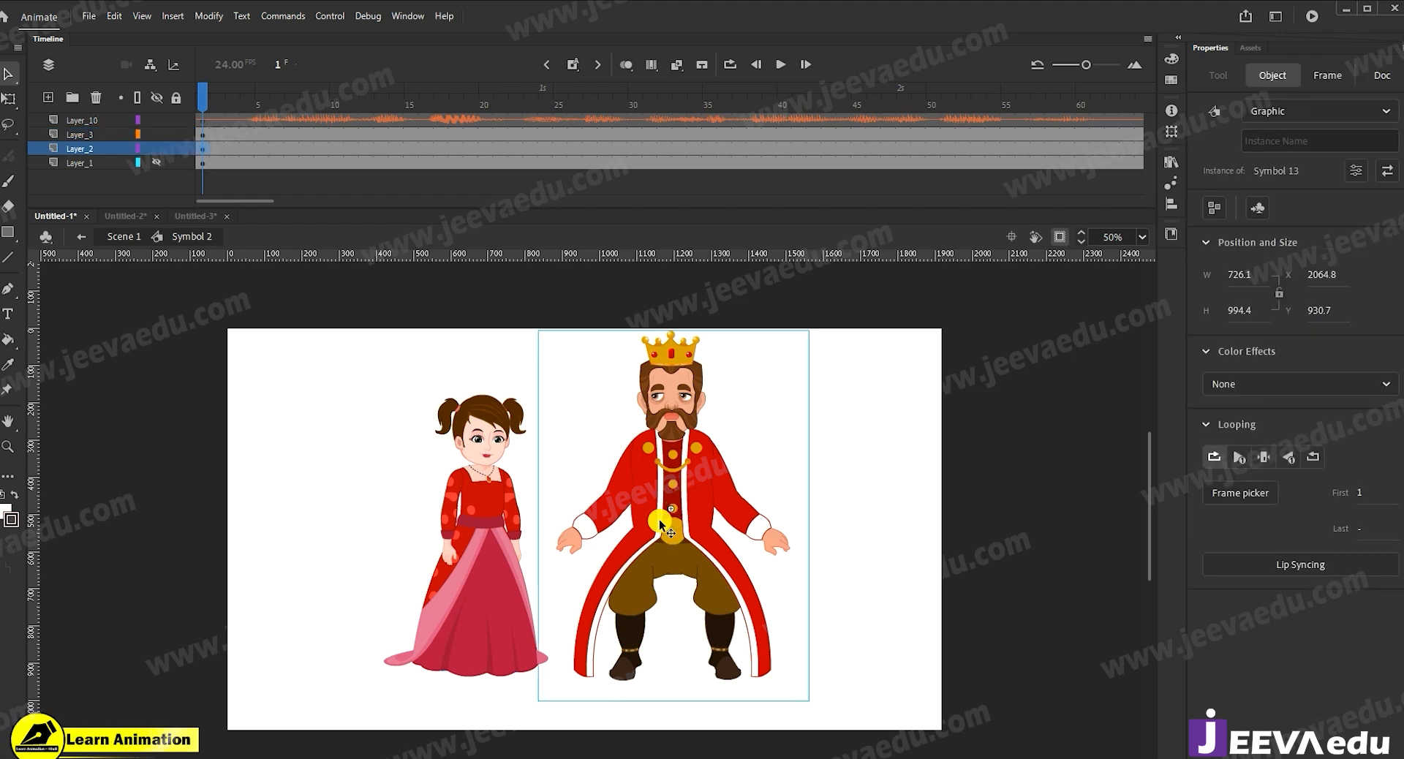
key(z)
click(645, 482)
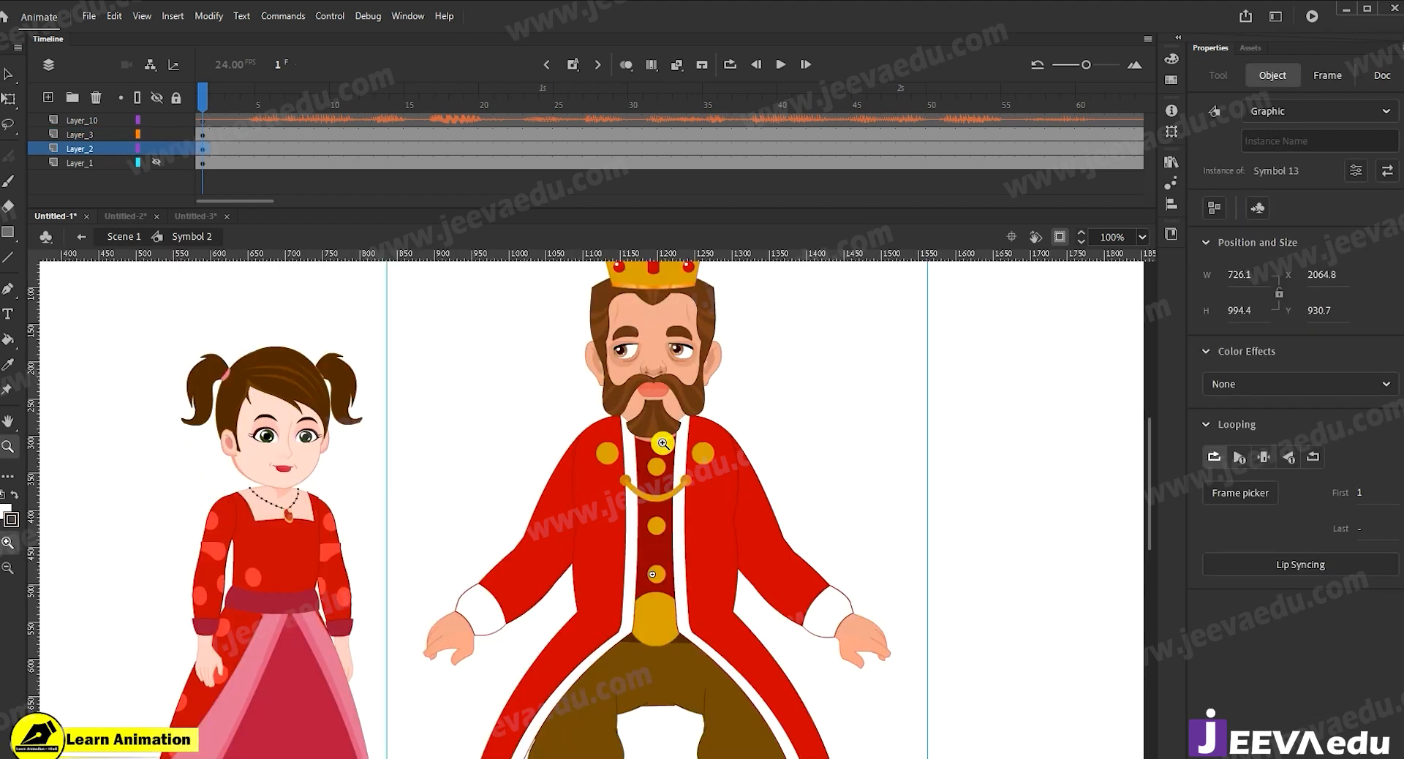
alt+click(622, 505)
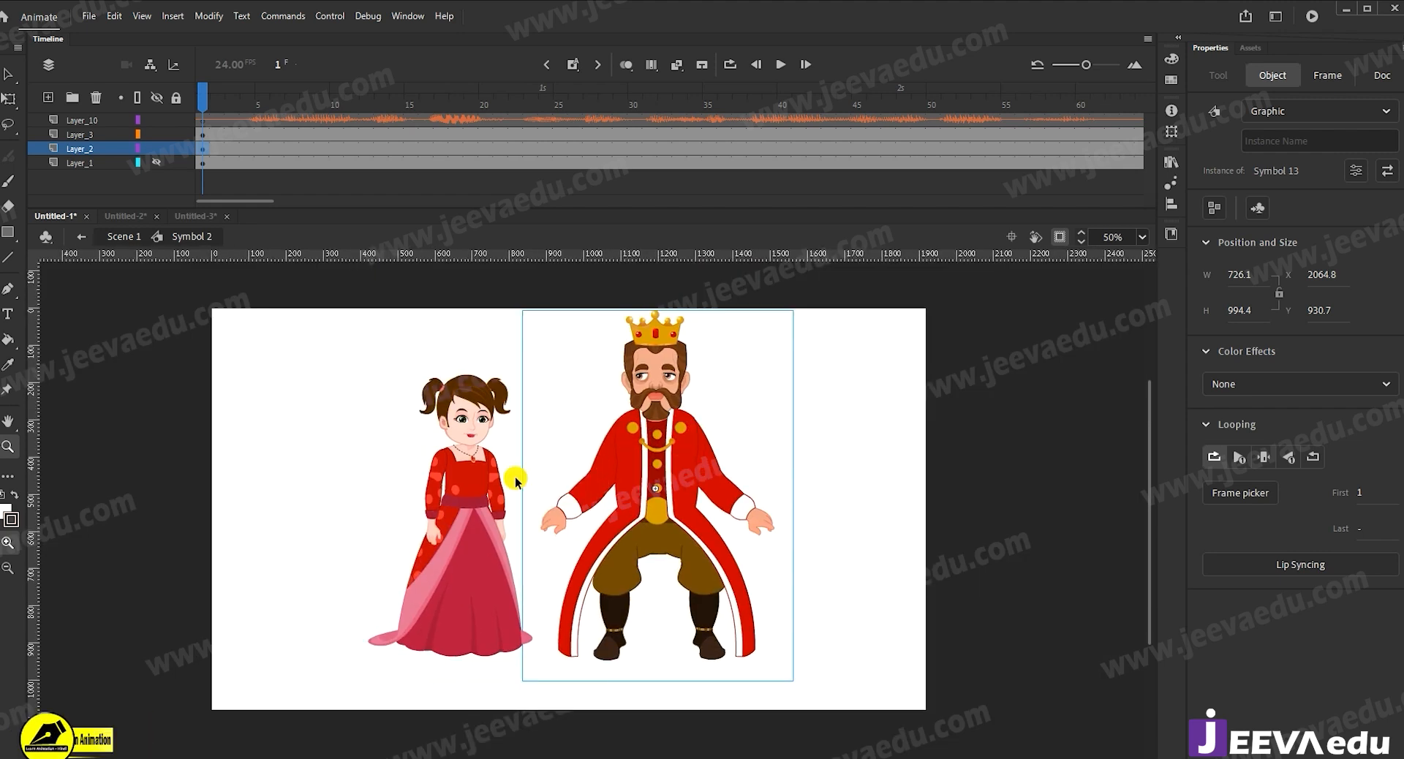
Deselect the king and make the hidden throne-room background layer visible again.
key(v)
click(340, 440)
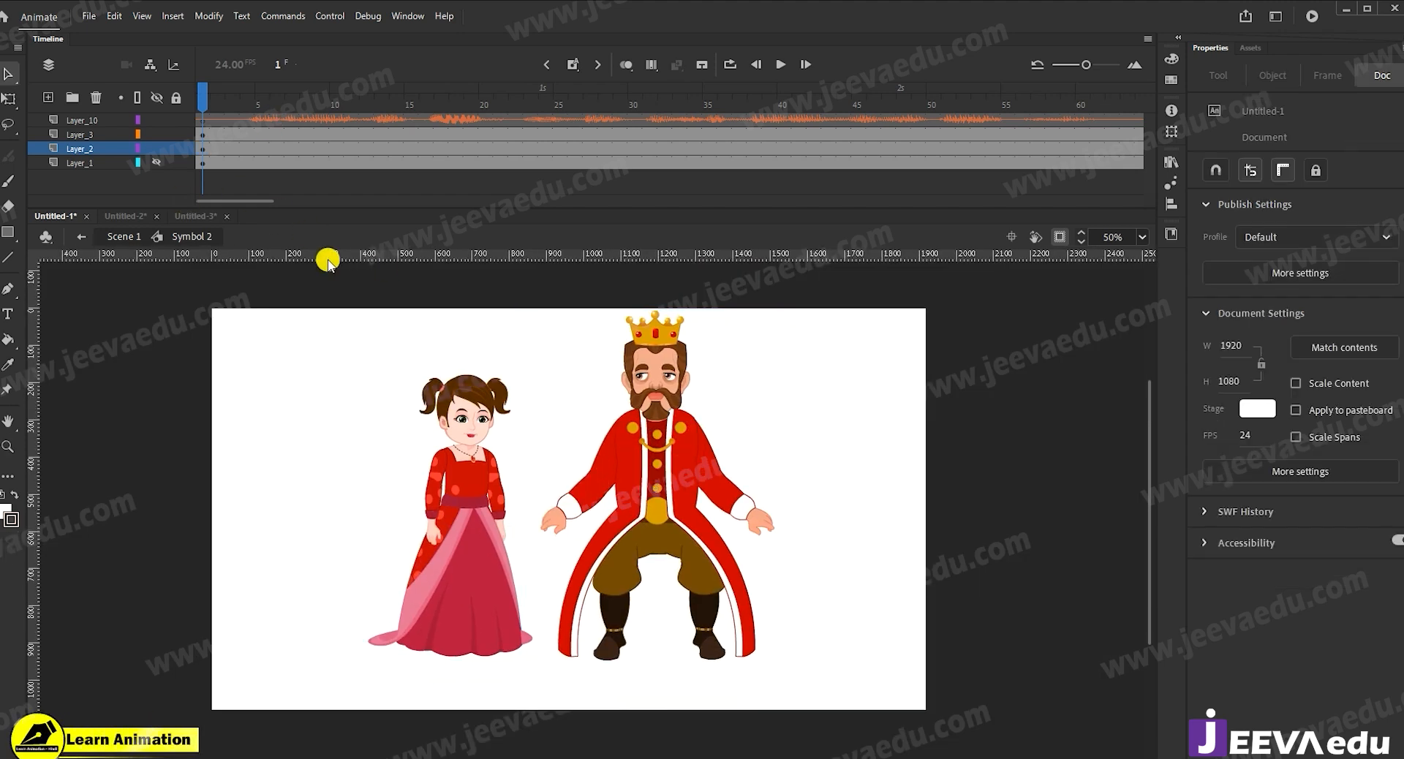
click(156, 163)
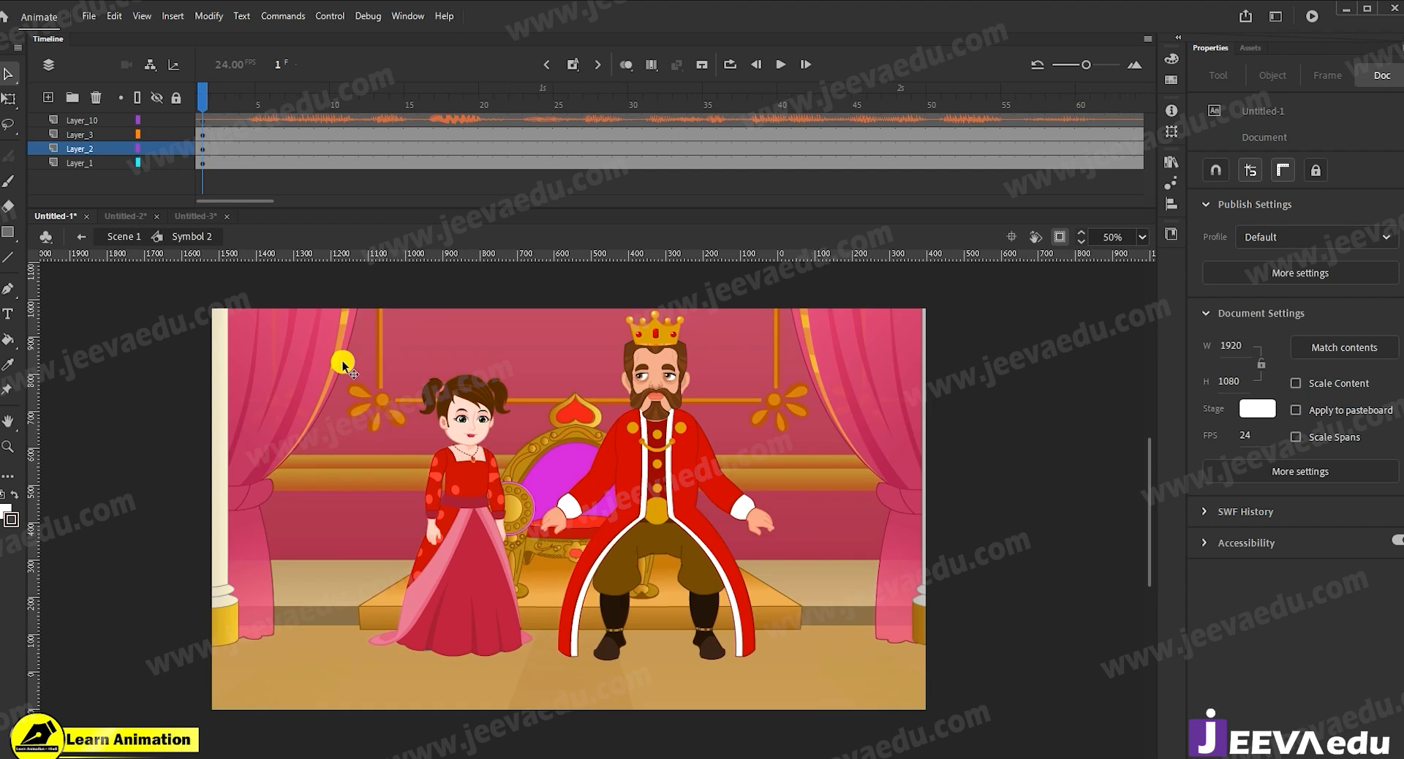
Scale the girl and king down together to about 818 × 714 px and move them onto the throne platform.
click(489, 466)
shift+click(707, 500)
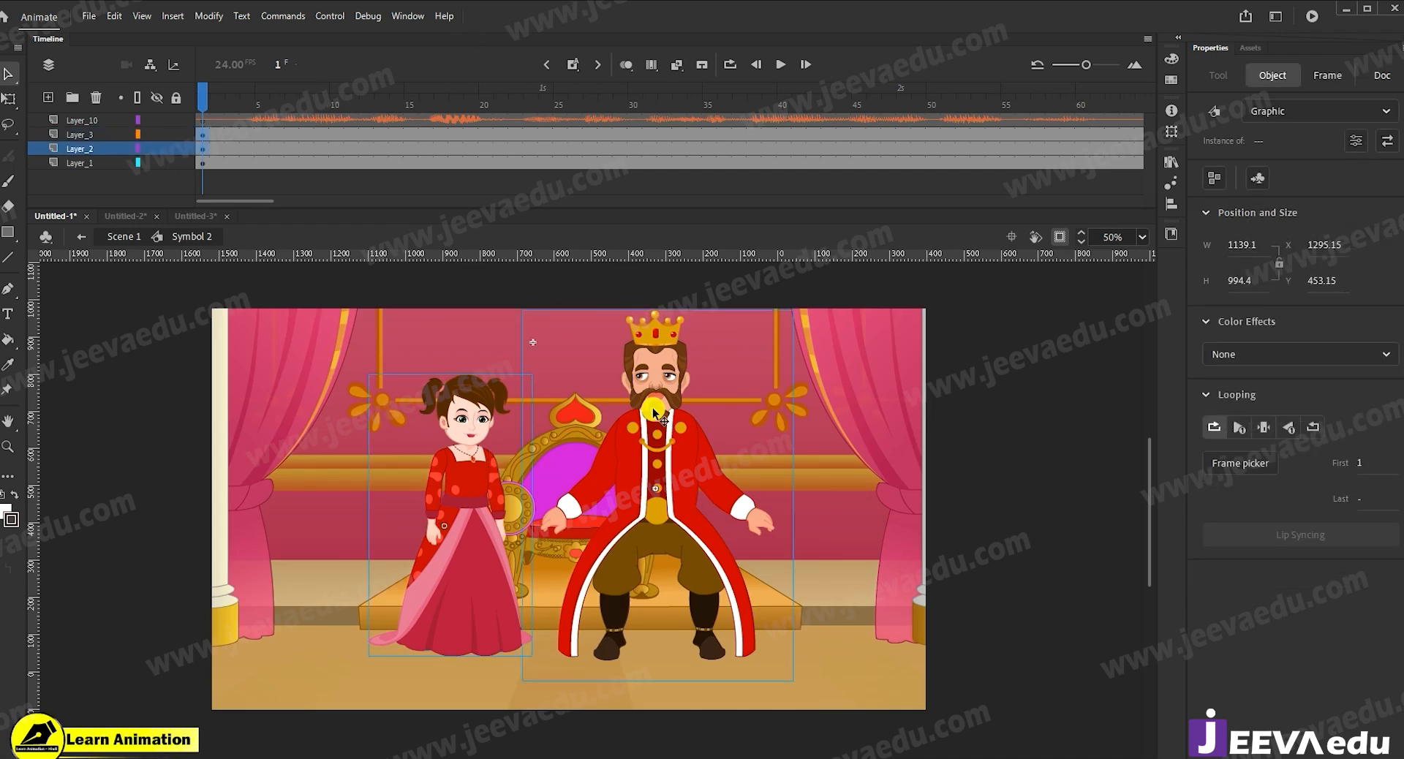
key(q)
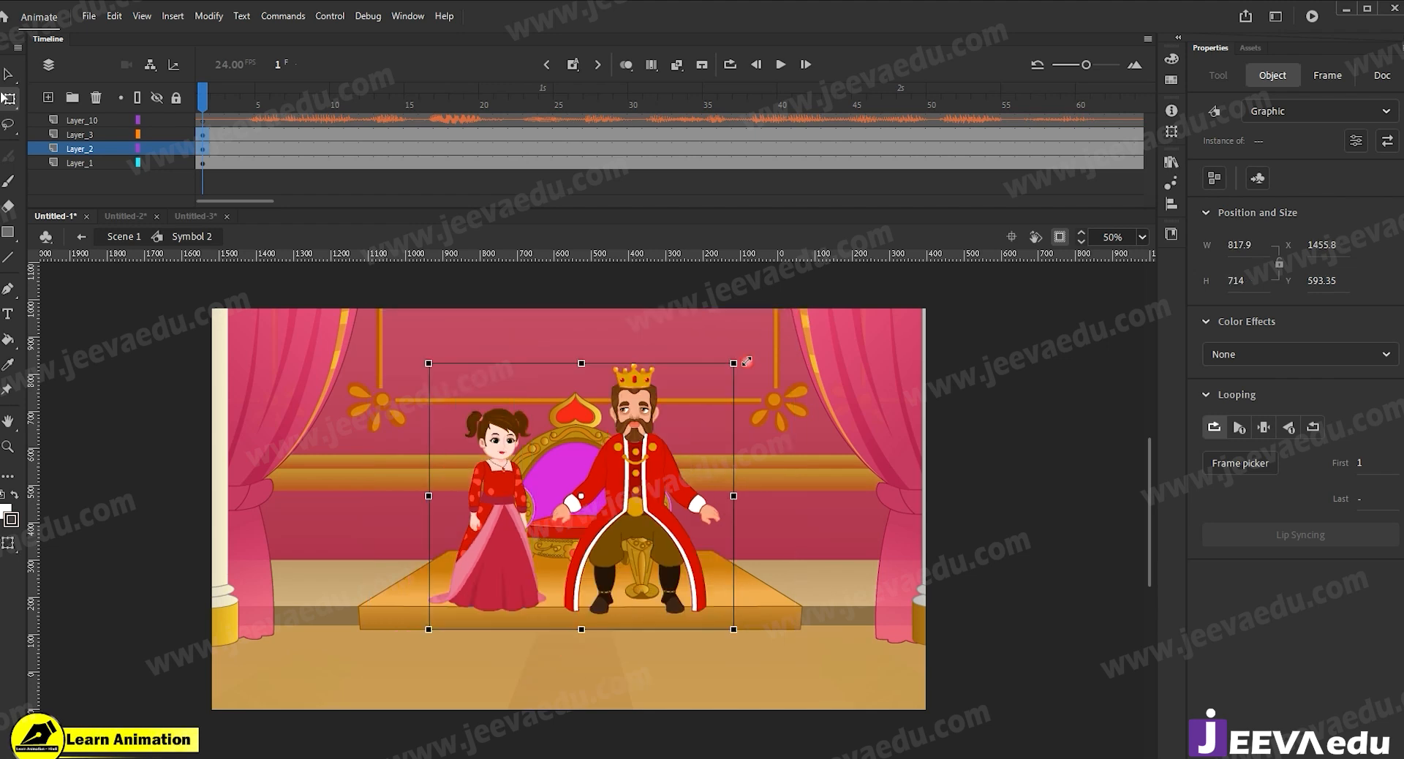
drag(641, 529, 578, 512)
click(388, 177)
Move the king slightly lower so he sits on the throne, at about X 1852, Y 872.
key(v)
click(581, 498)
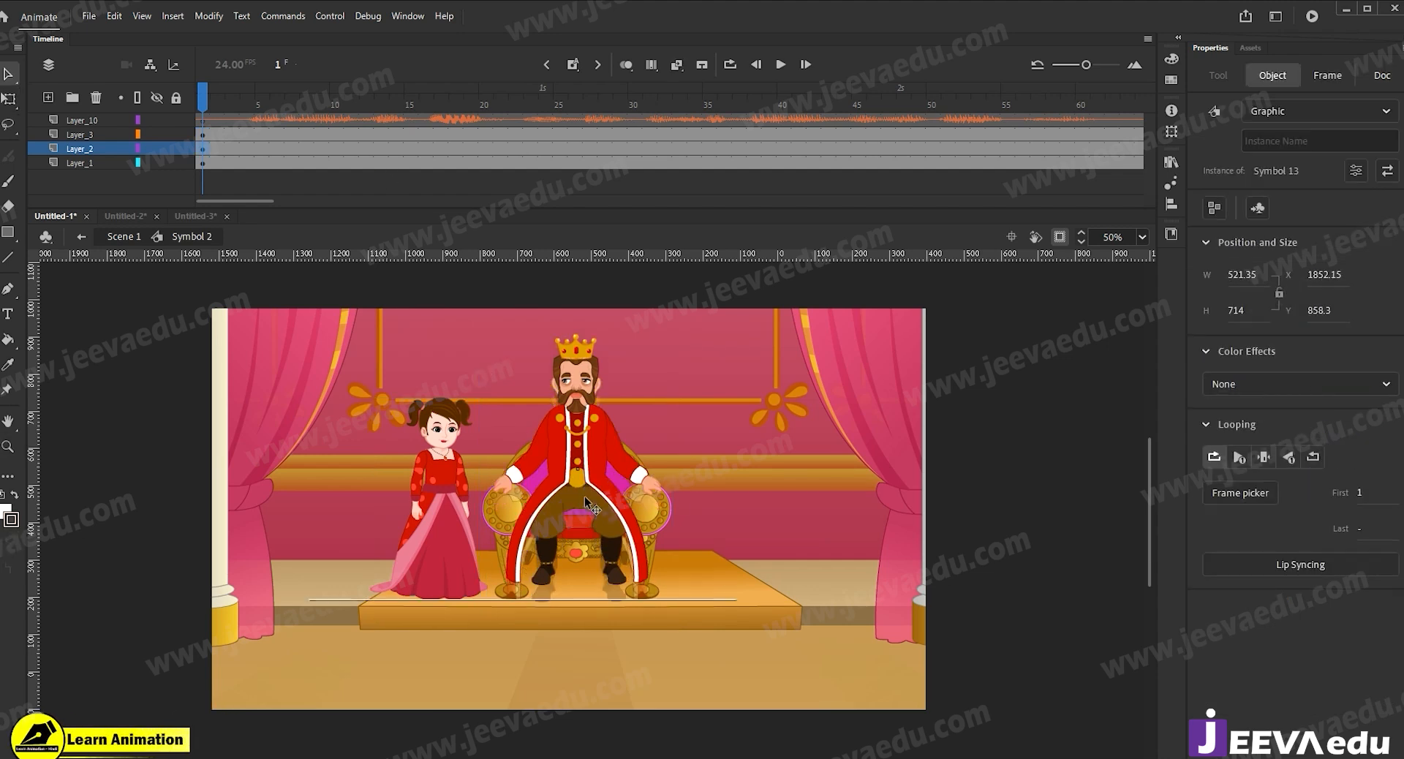
drag(584, 499, 585, 501)
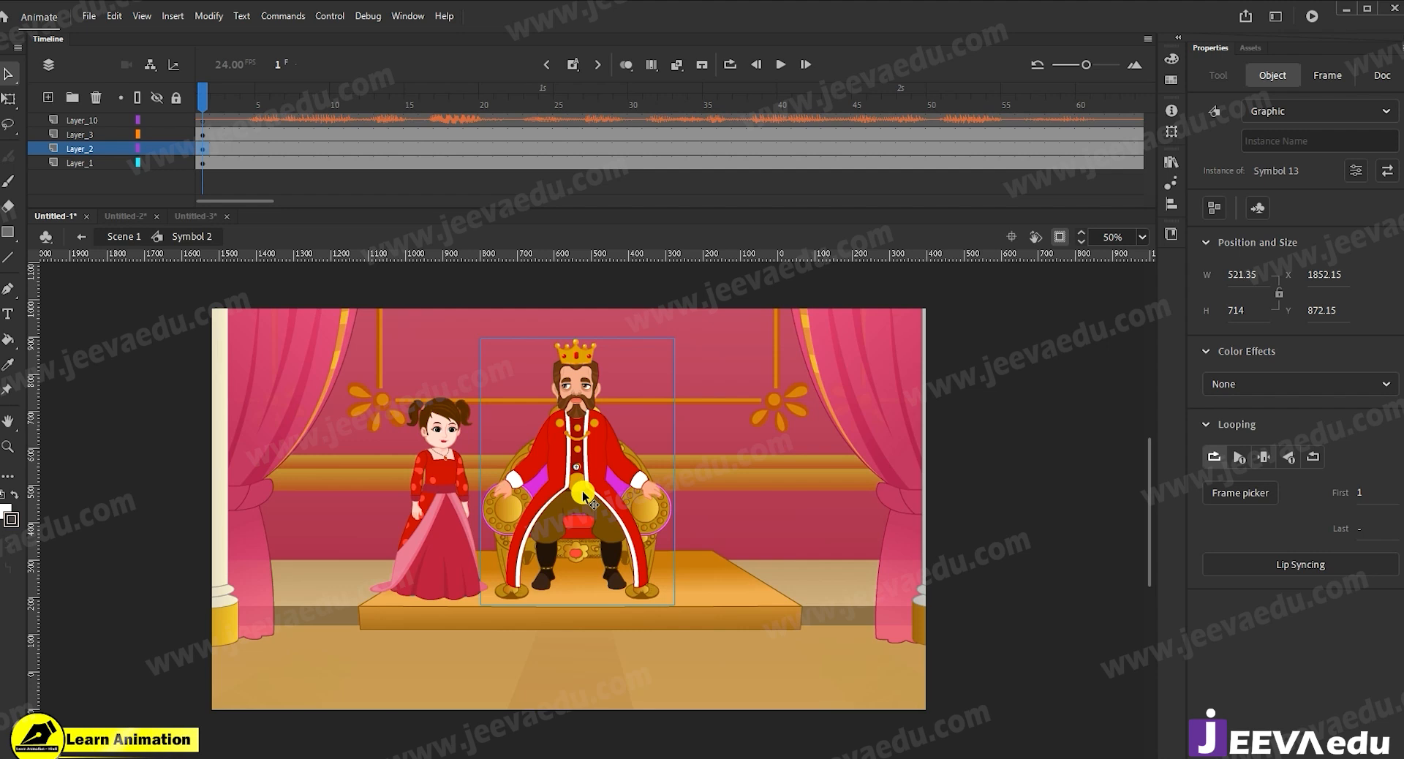
Select the king and girl together and scale them down in two passes to about 738 × 644 px.
click(428, 528)
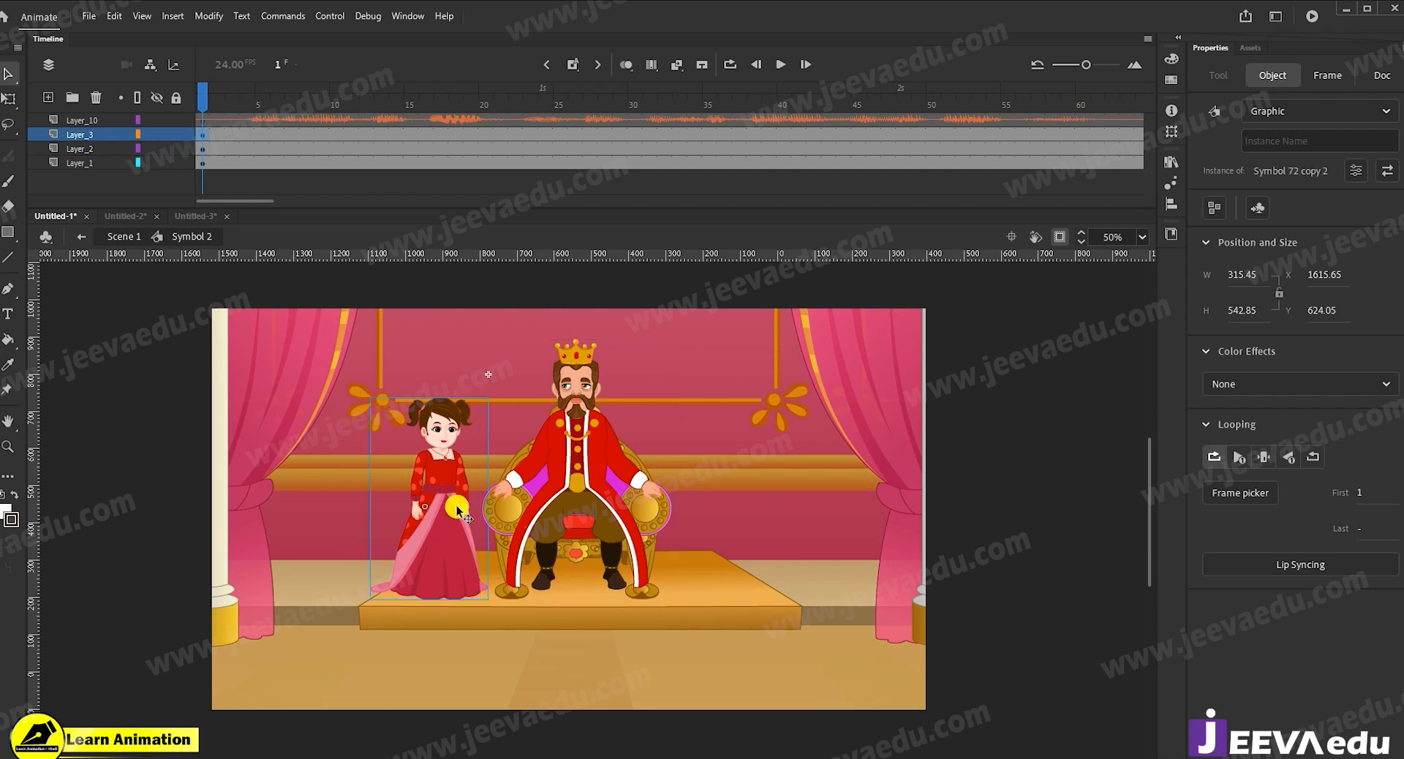
click(583, 448)
shift+click(446, 442)
key(ctrl+alt+s)
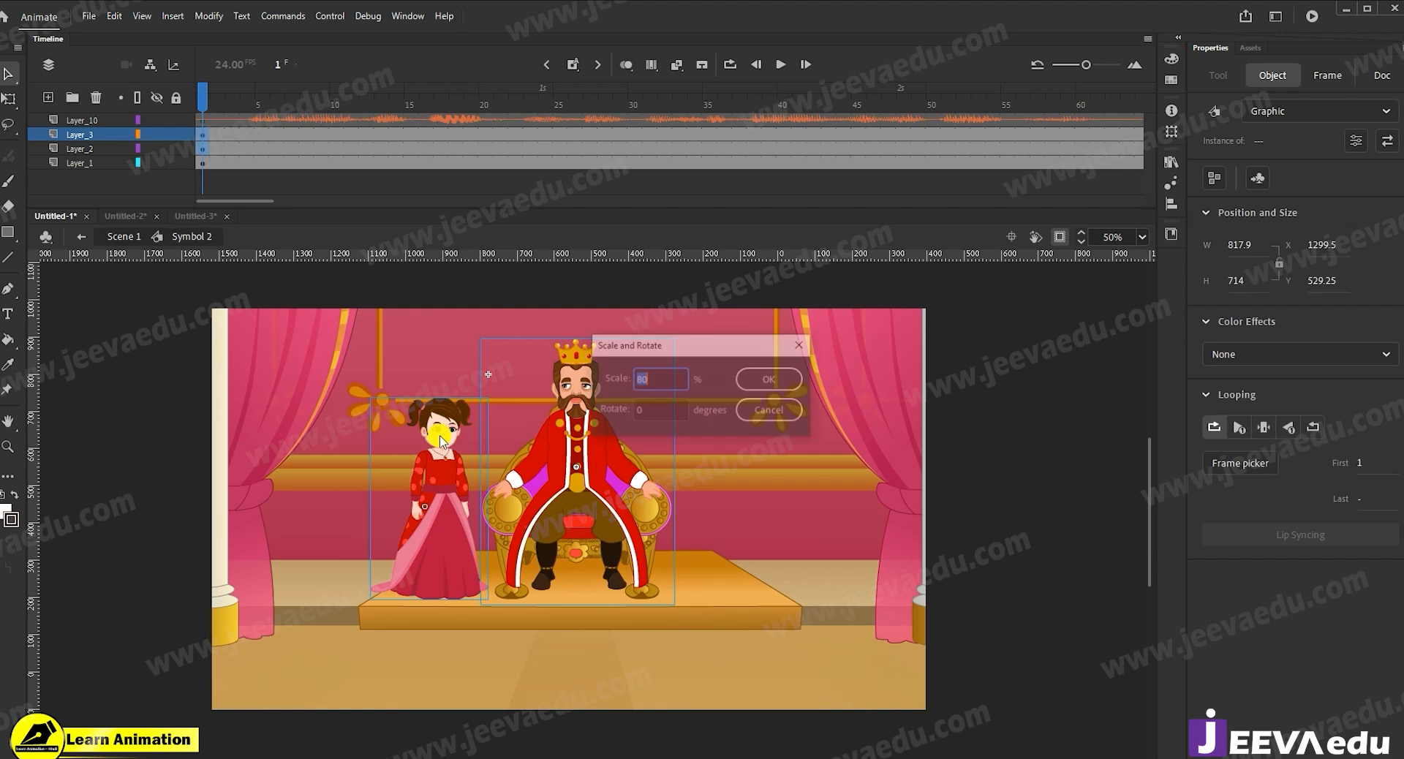
key(Return)
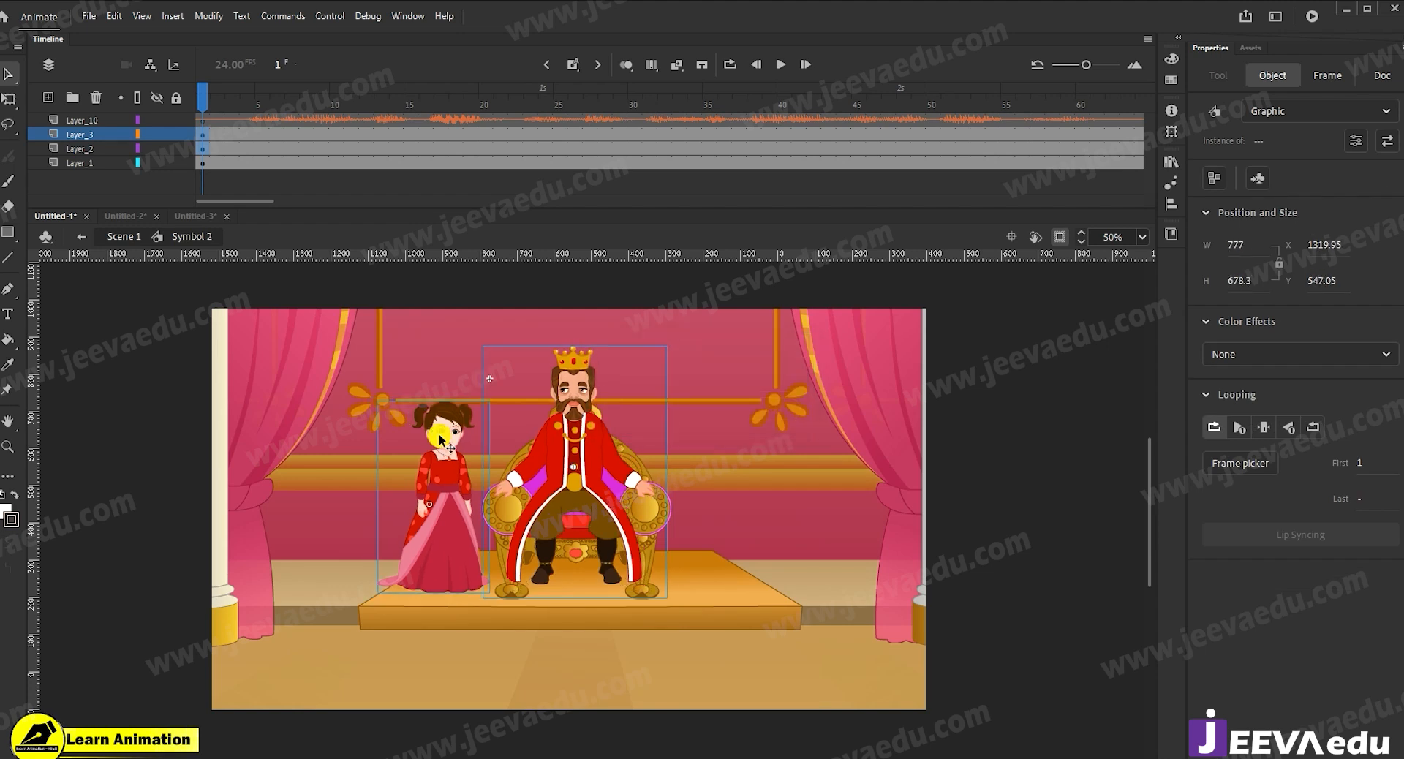
key(ctrl+alt+s)
key(Return)
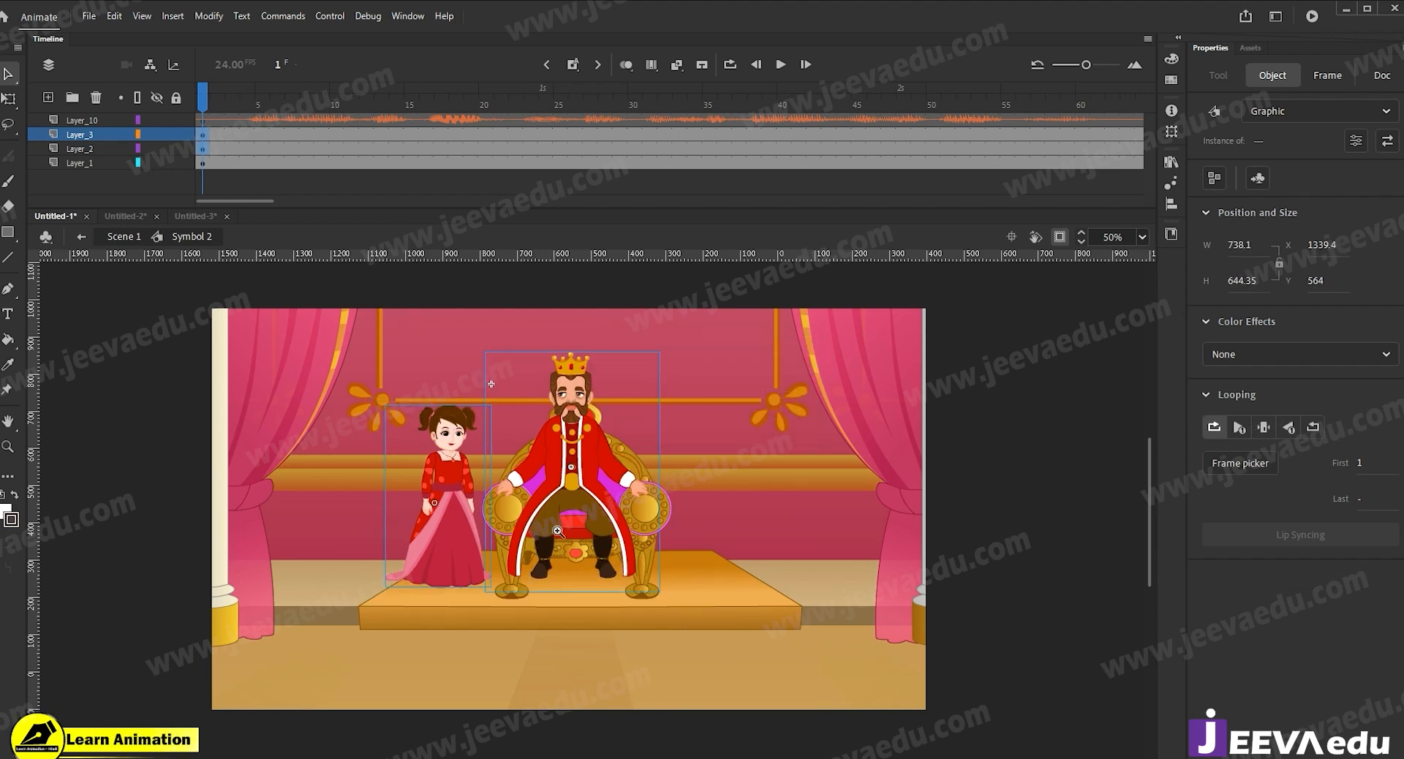
Try moving the king lower on the throne, and undo the move.
key(z)
click(600, 502)
drag(599, 507, 596, 515)
alt+click(601, 494)
key(v)
click(642, 638)
click(619, 500)
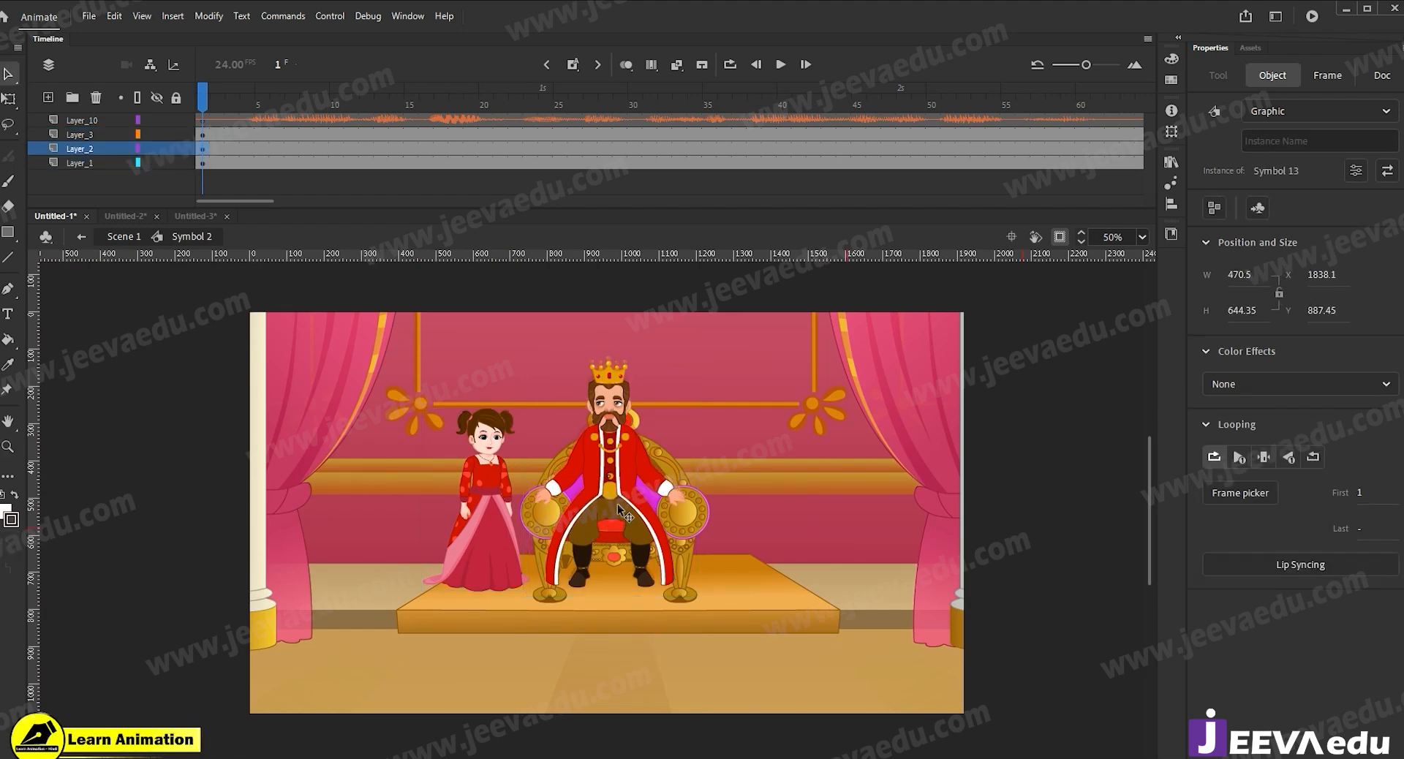
drag(655, 504, 640, 534)
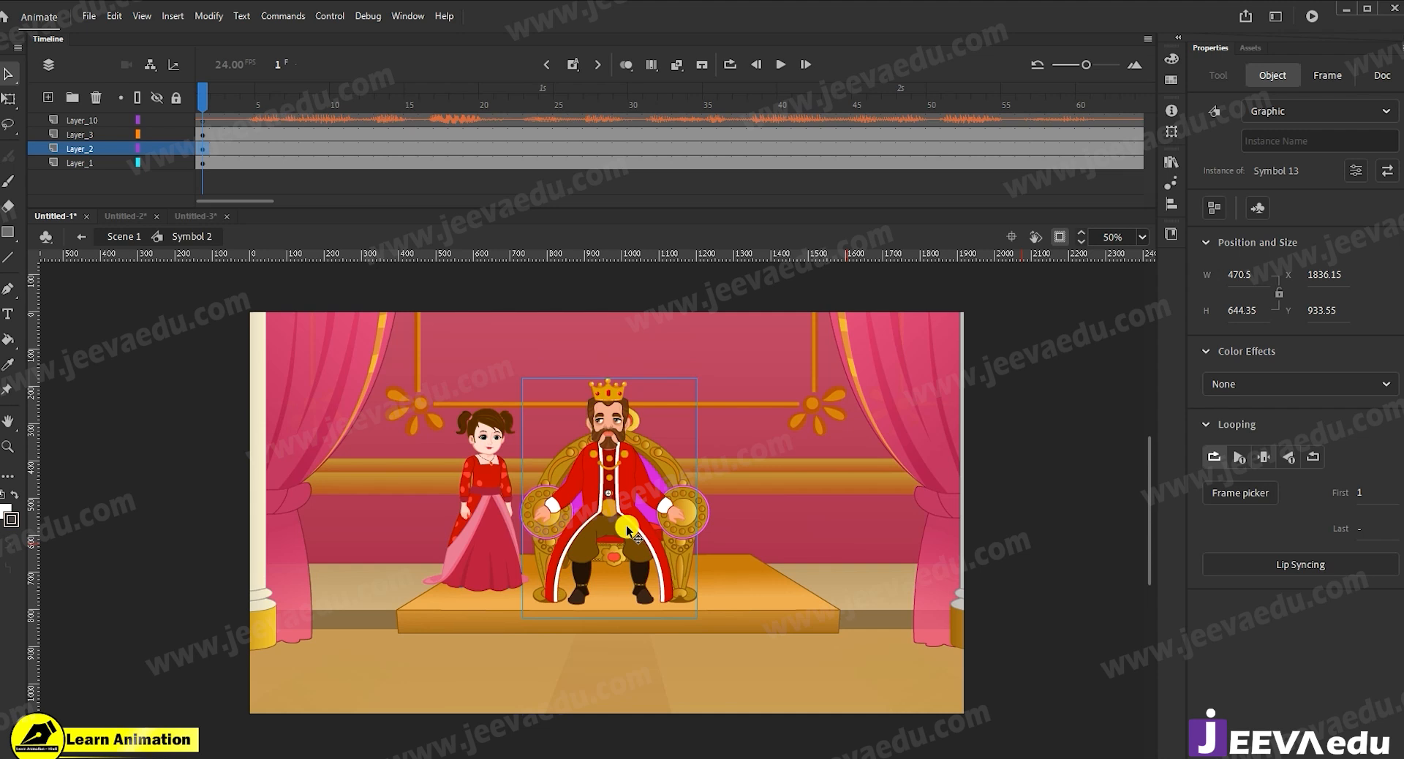
key(ctrl+z)
Add the girl to the king's selection and scale both characters to 105%.
shift+click(460, 526)
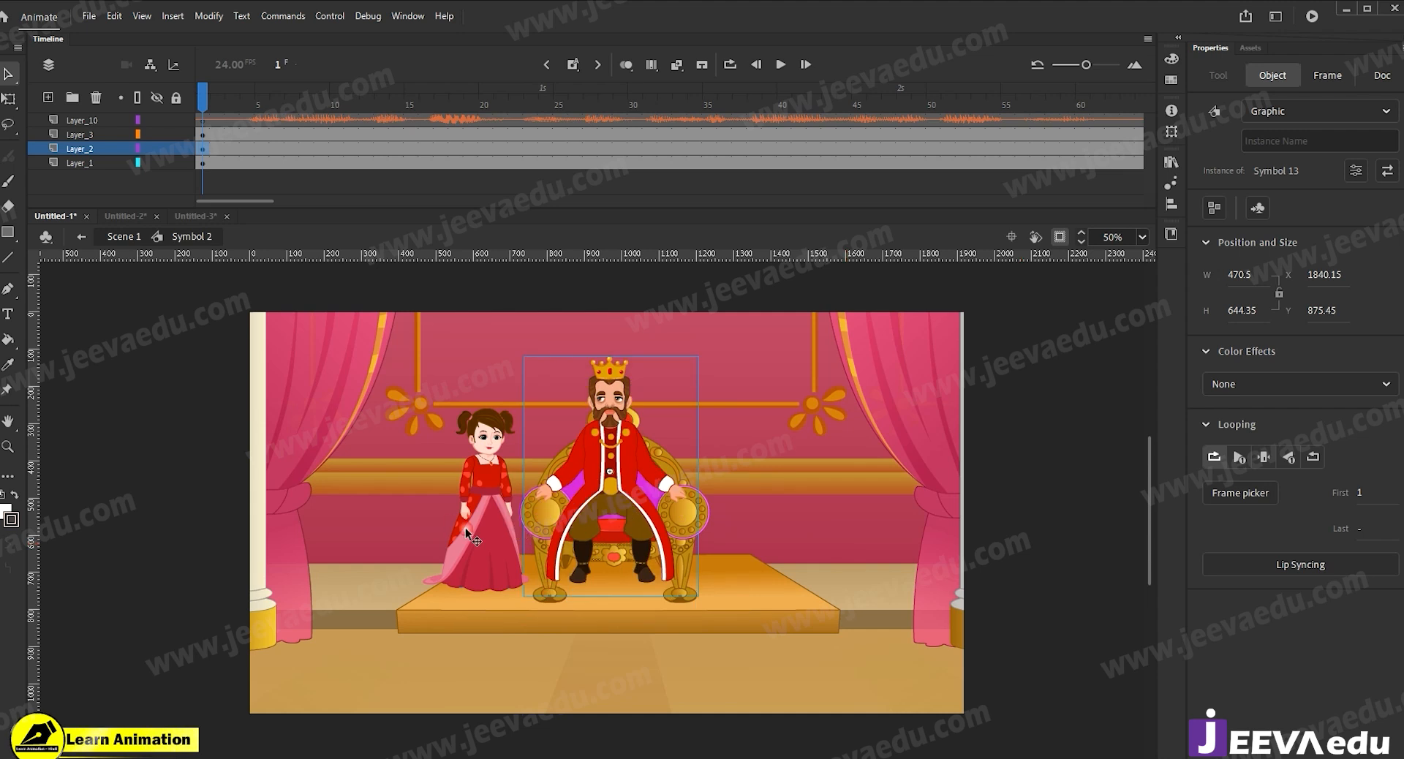
key(ctrl+alt+s)
text(1105)
key(BackSpace)
key(BackSpace)
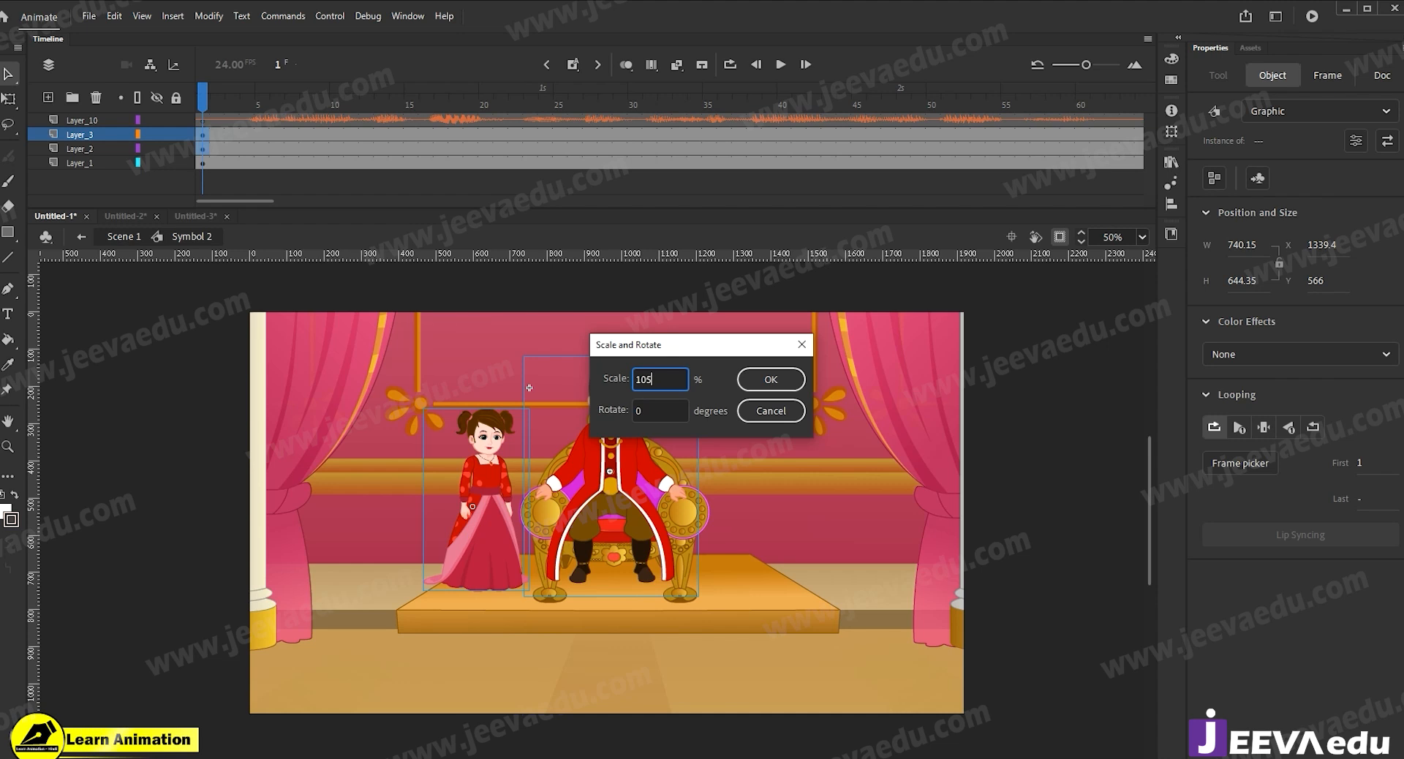
key(Return)
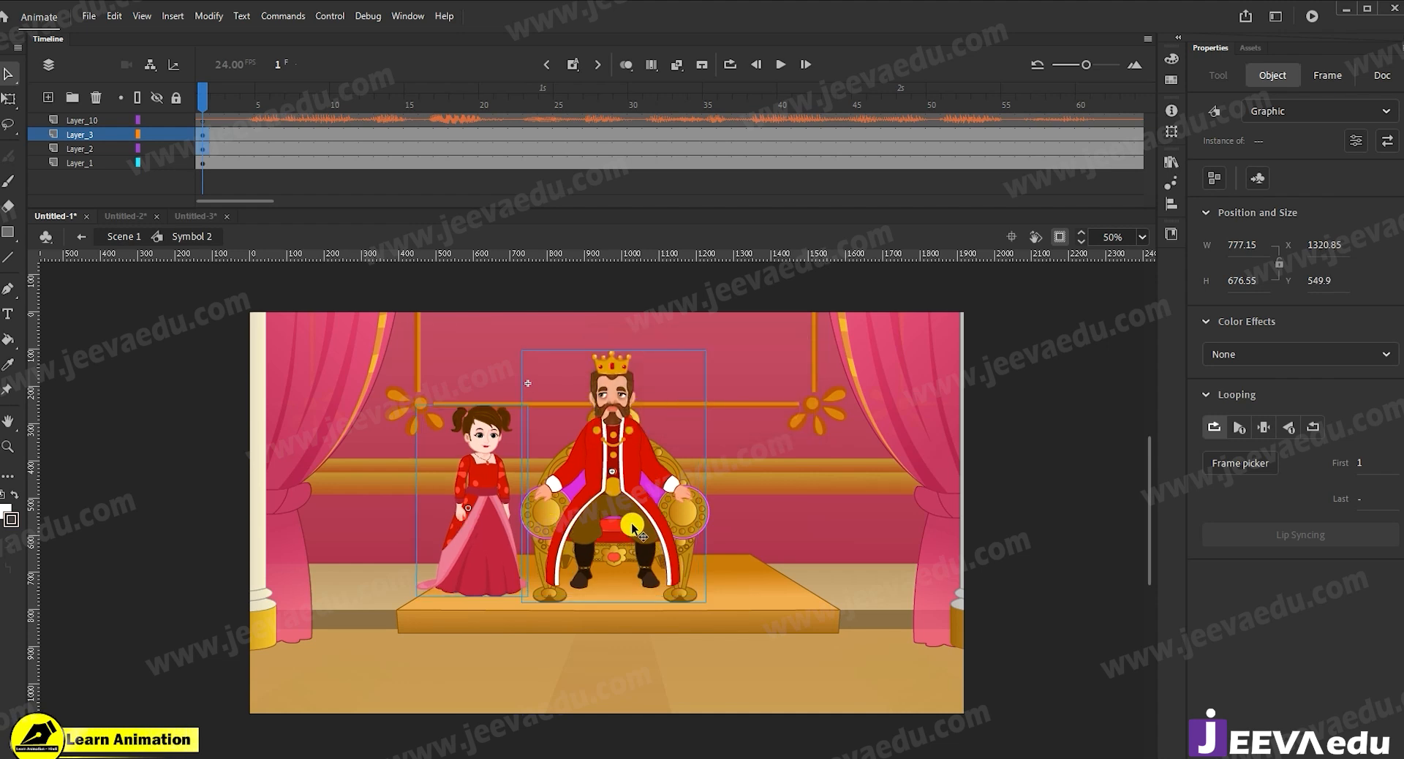
Nudge the king and girl up together by 14 px, check their fit on the throne and deselect them.
key(Up)
key(Up)
key(Up)
key(Up)
key(Up)
key(Up)
key(Up)
key(Up)
key(Up)
key(Up)
key(Up)
key(Up)
key(Up)
key(Up)
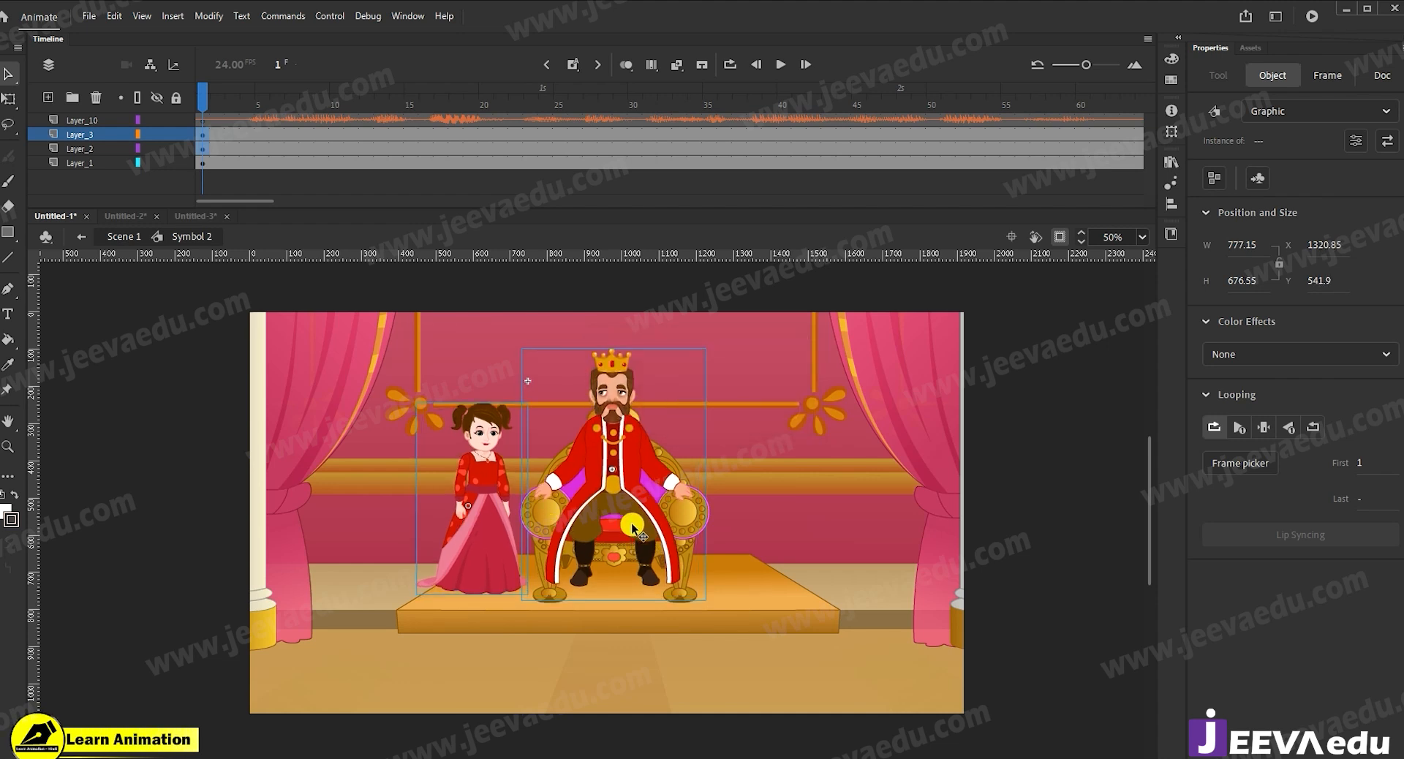
key(z)
click(631, 524)
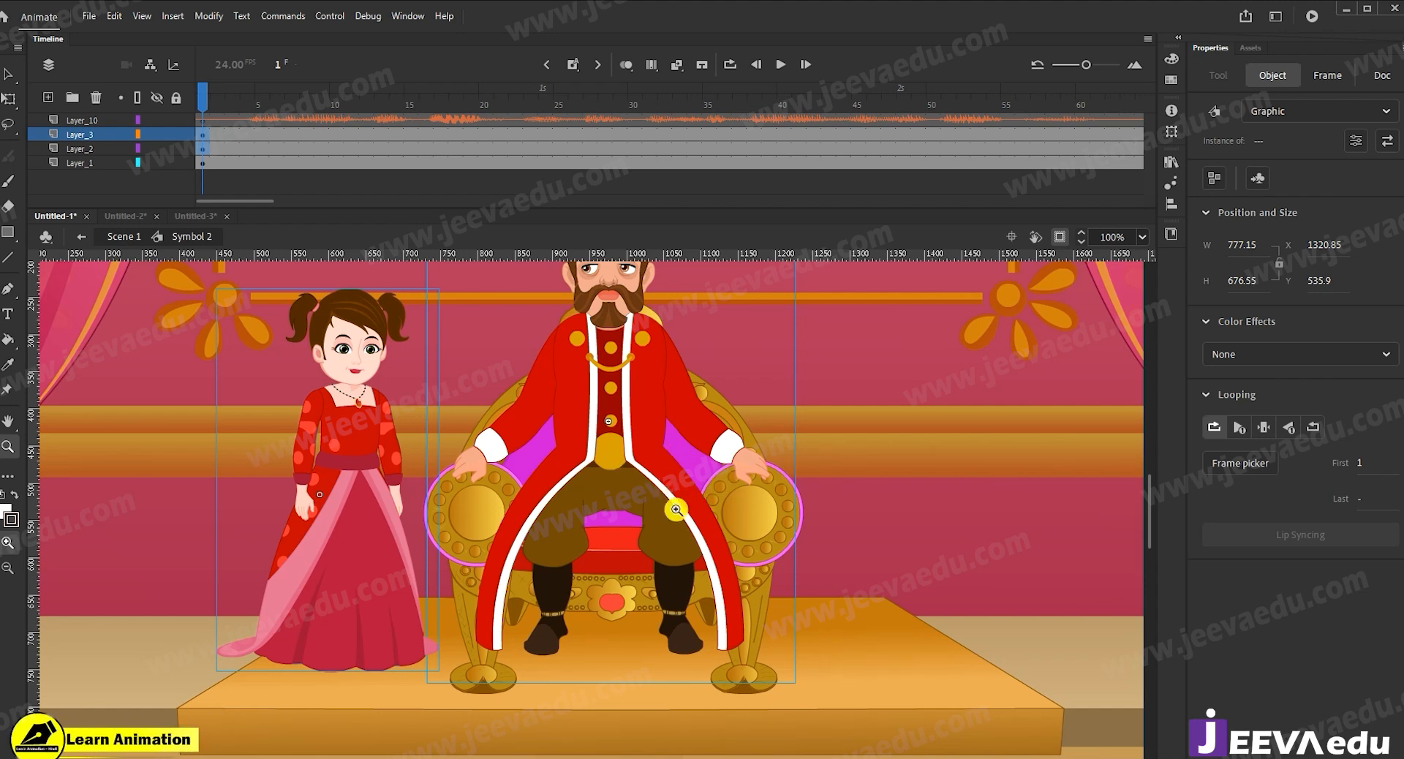
alt+click(676, 509)
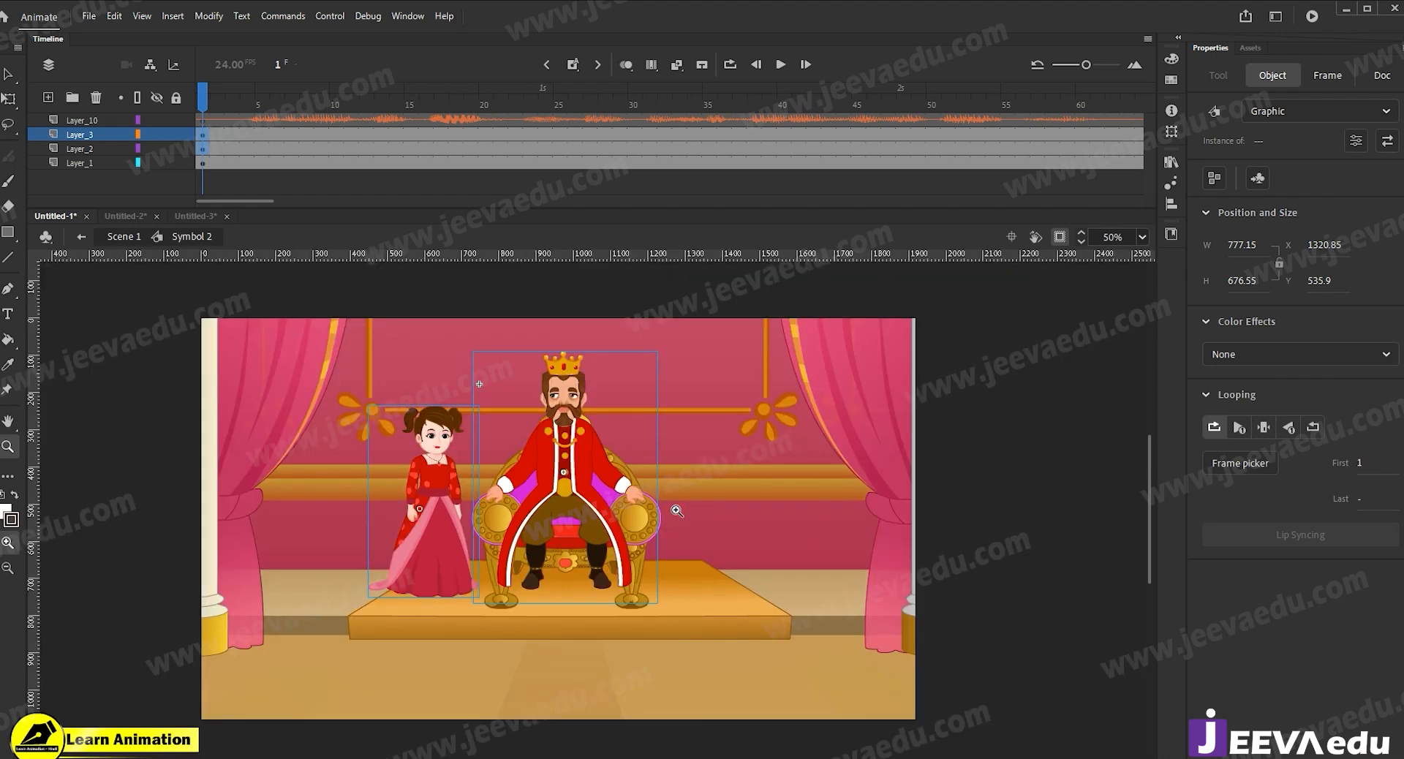
click(208, 101)
key(v)
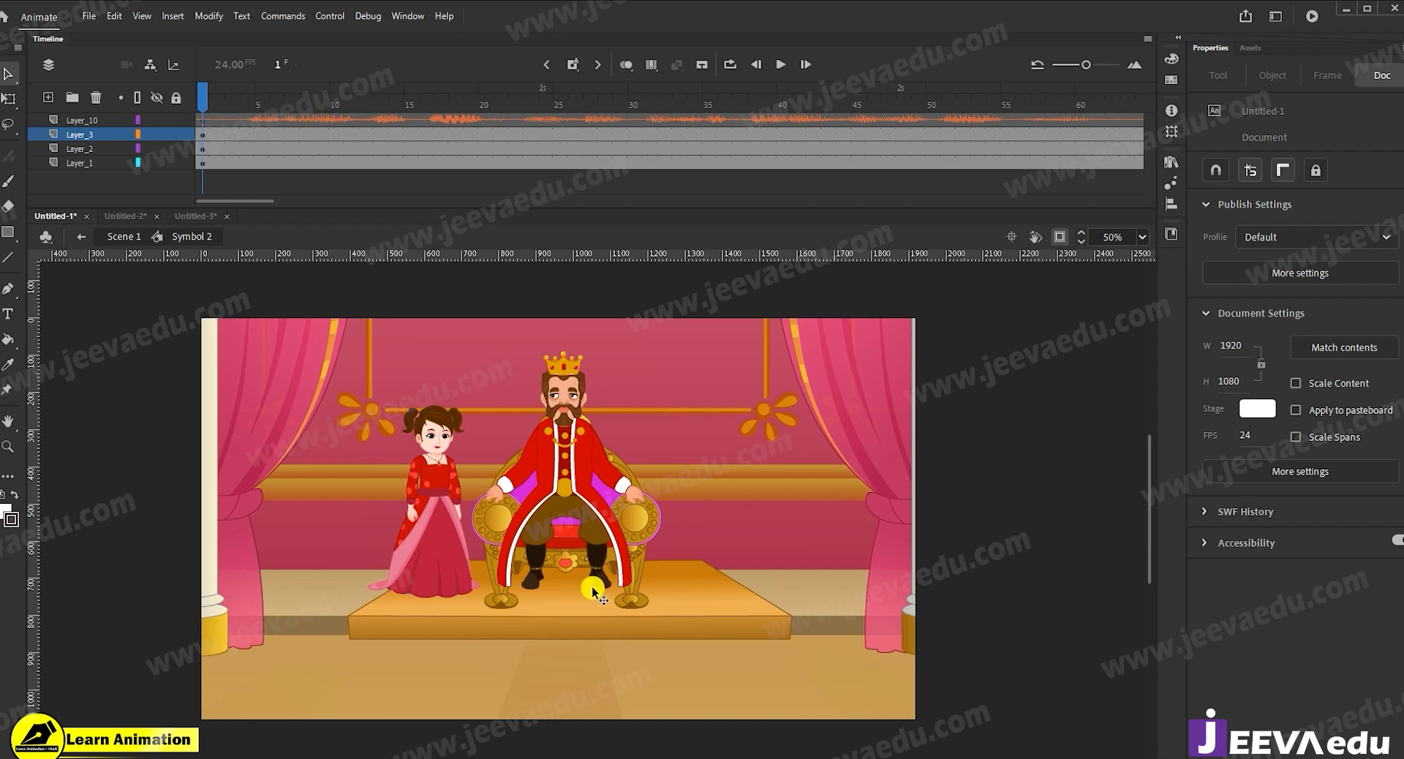
Move the king alone down the throne seat to about X 1846, Y 877.
key(z)
click(588, 544)
key(v)
click(612, 540)
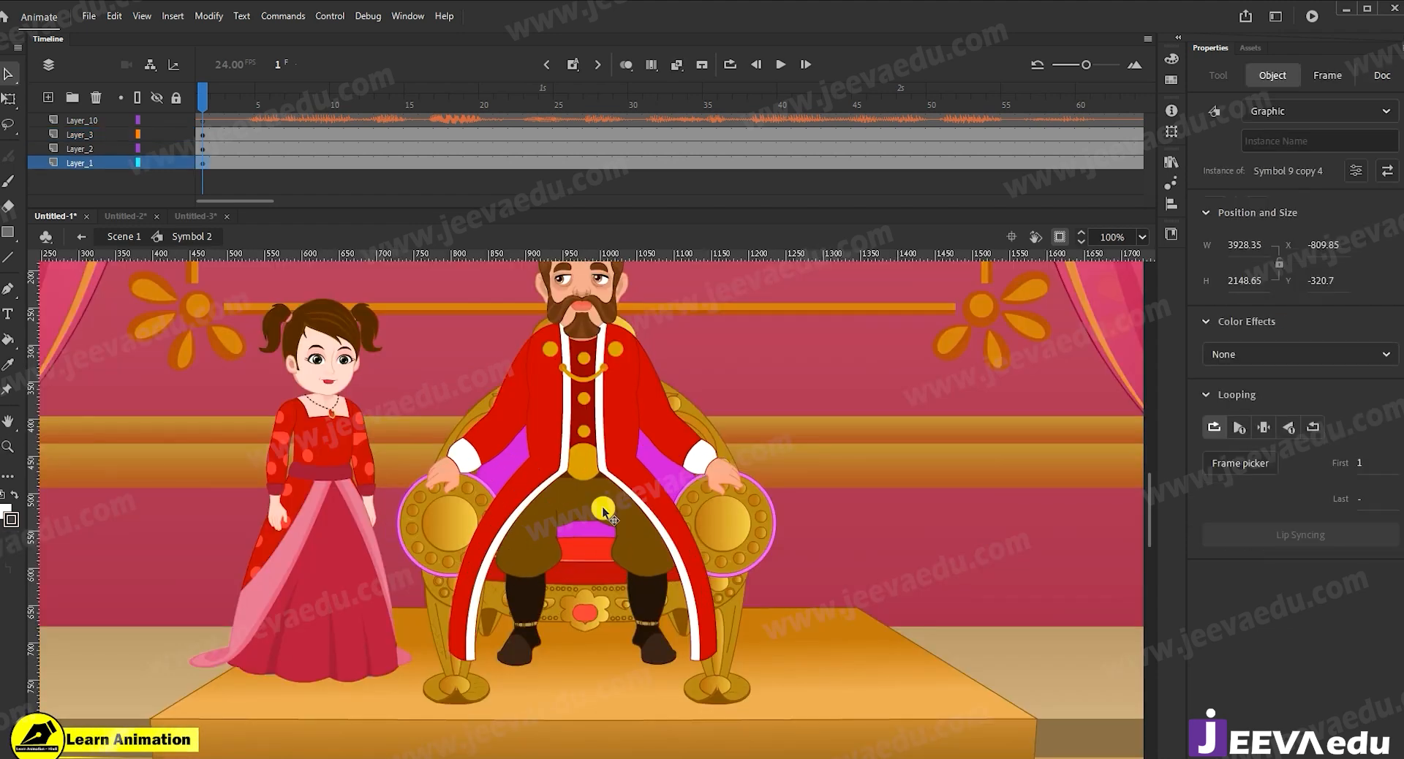
click(602, 498)
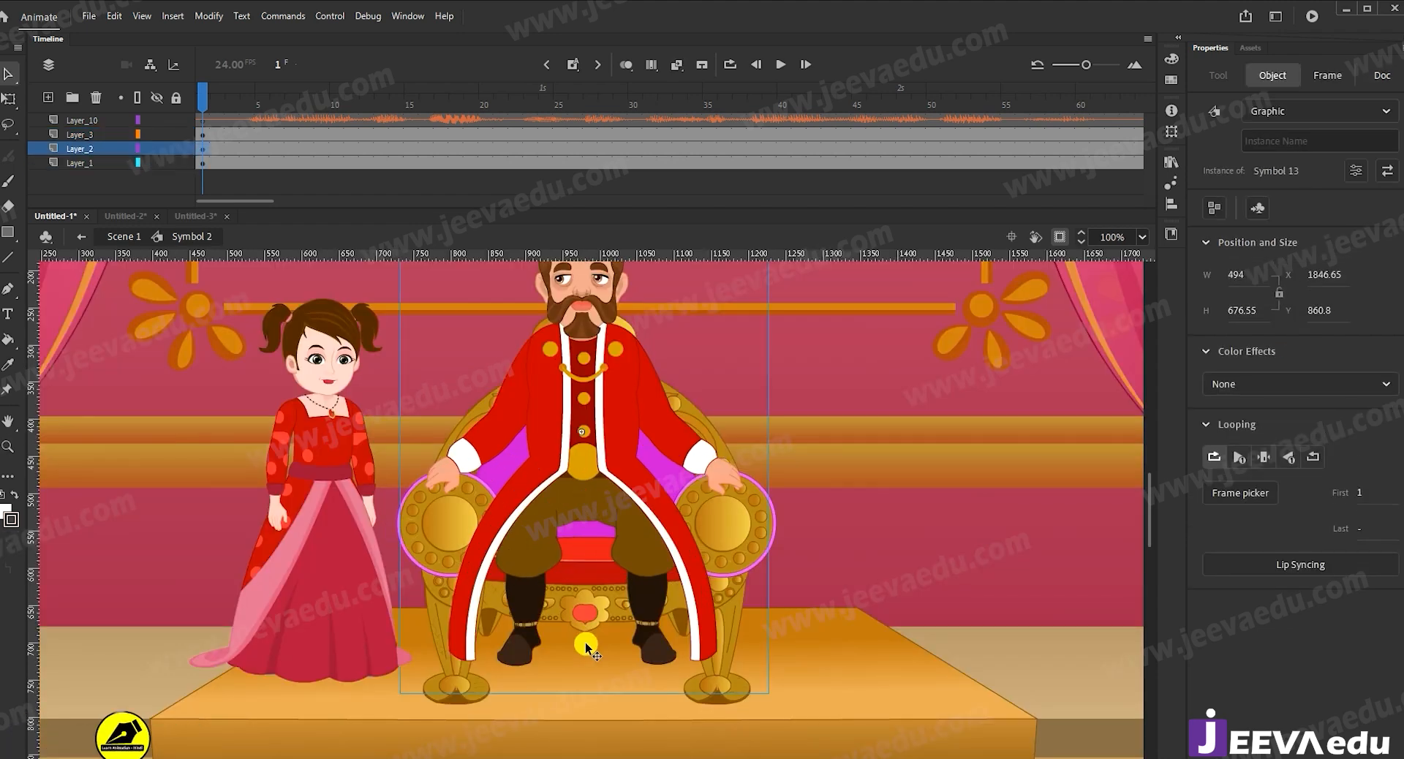
drag(592, 478, 591, 491)
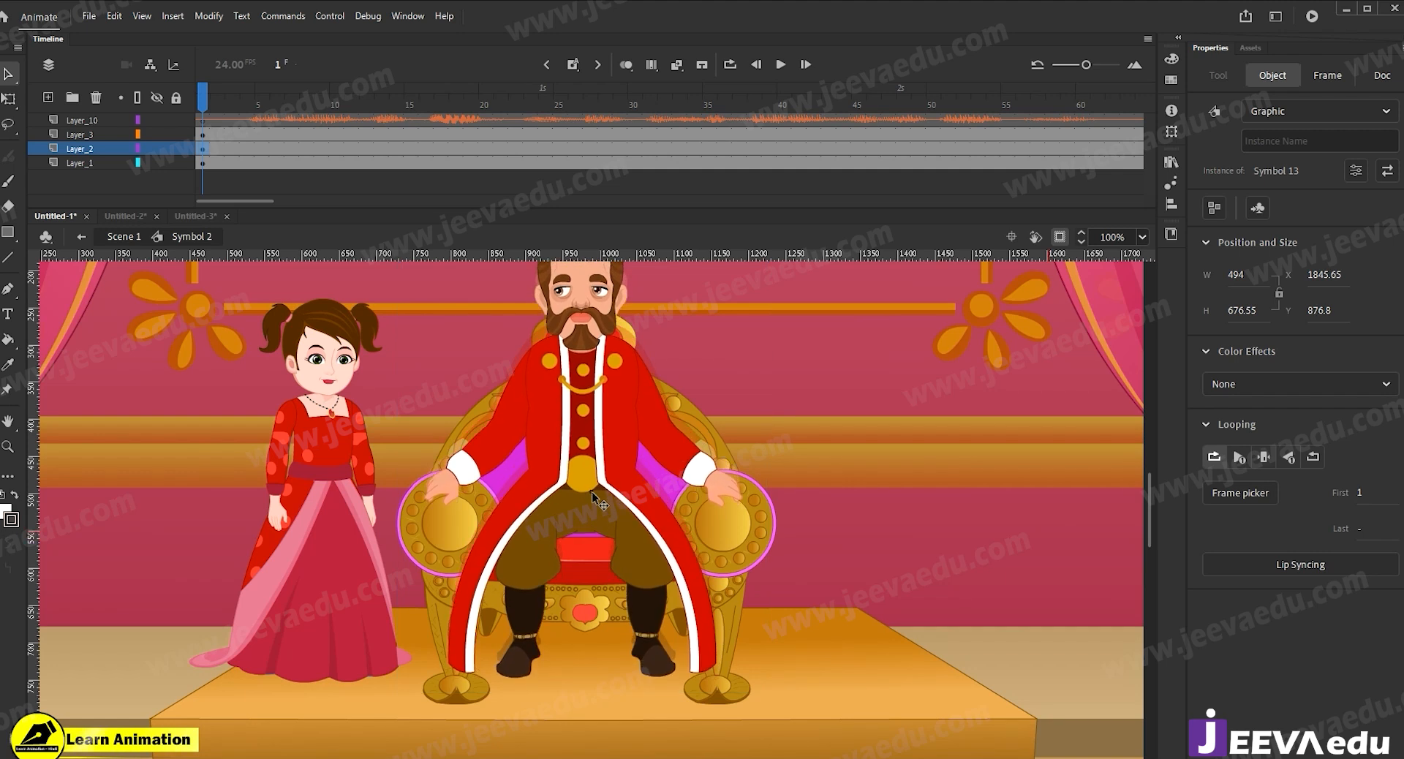
click(586, 559)
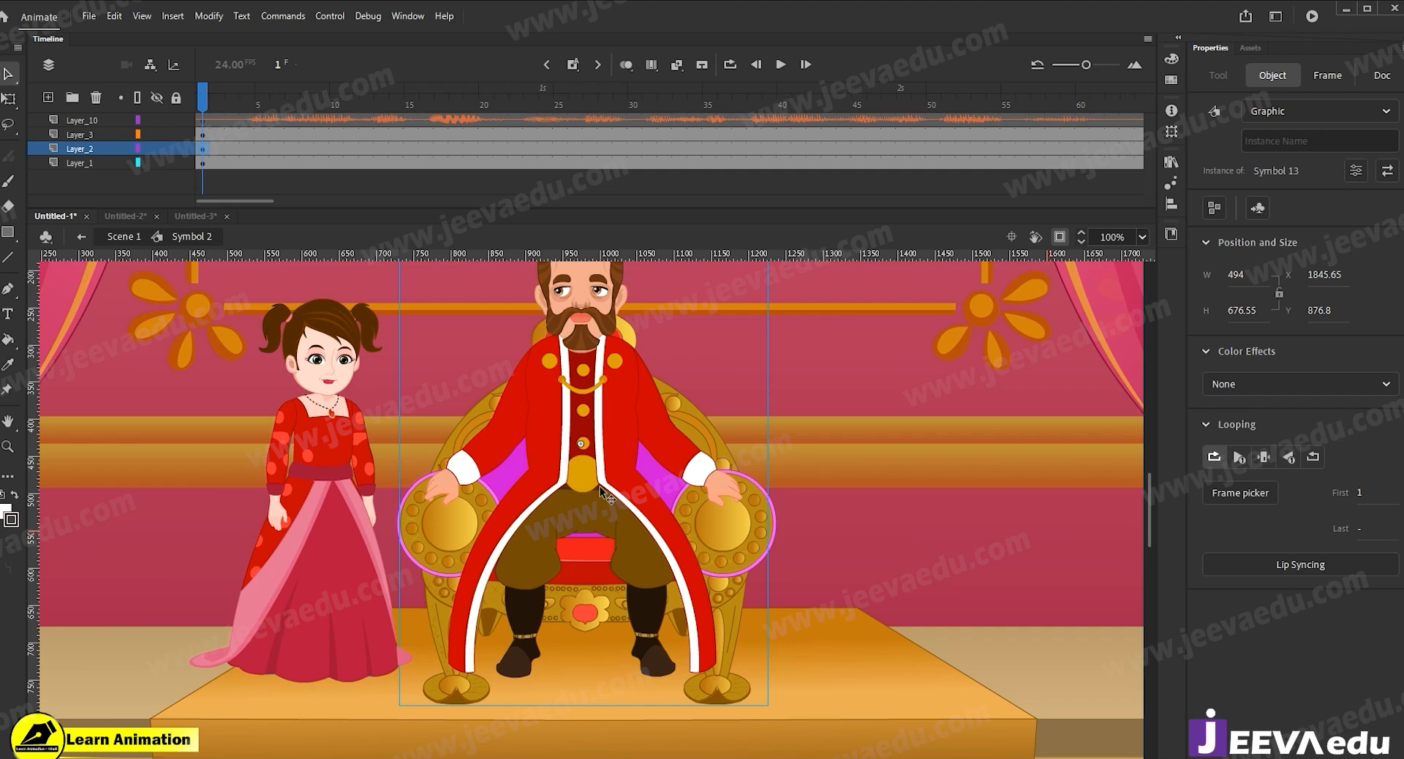
Move the girl slightly up and closer to the throne, to about X 1635, Y 616.
key(z)
alt+click(605, 539)
click(463, 524)
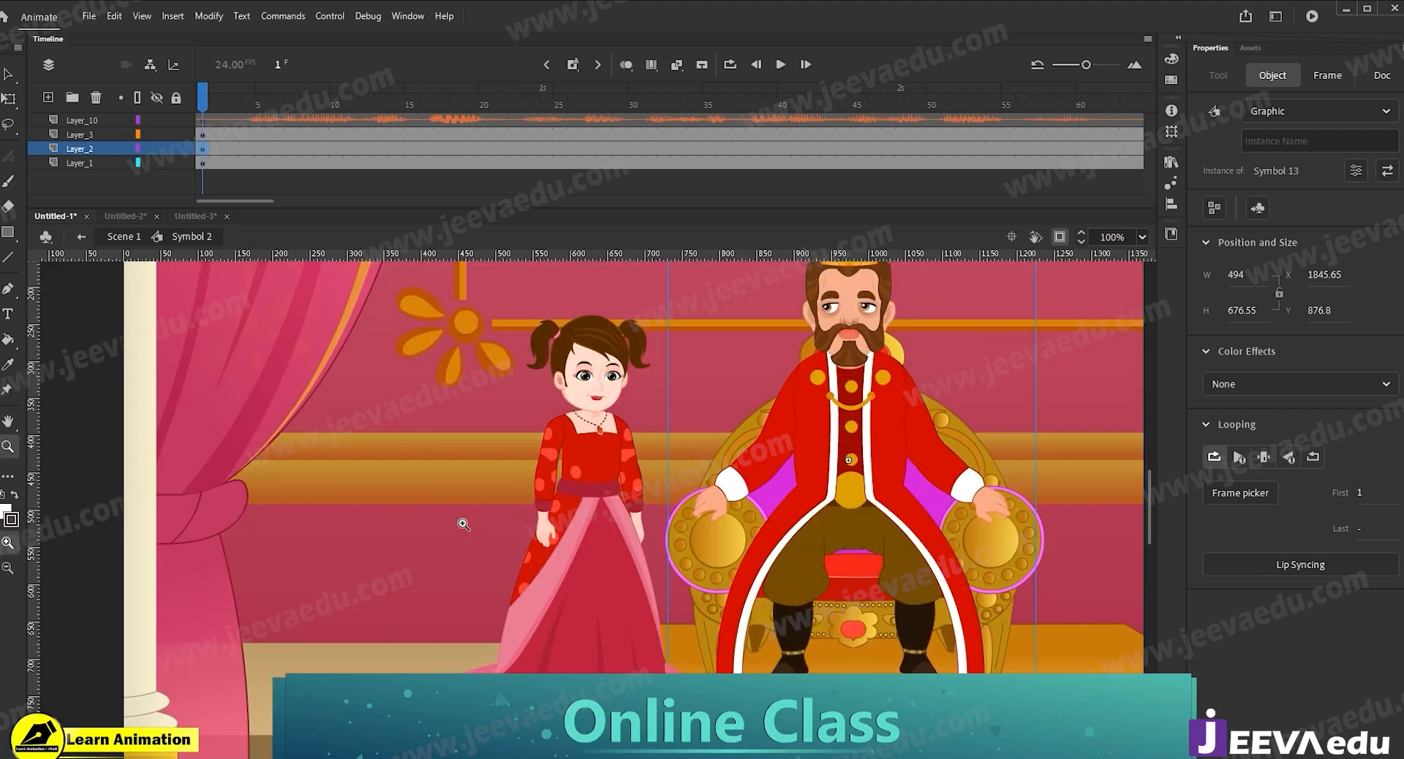
key(v)
click(593, 500)
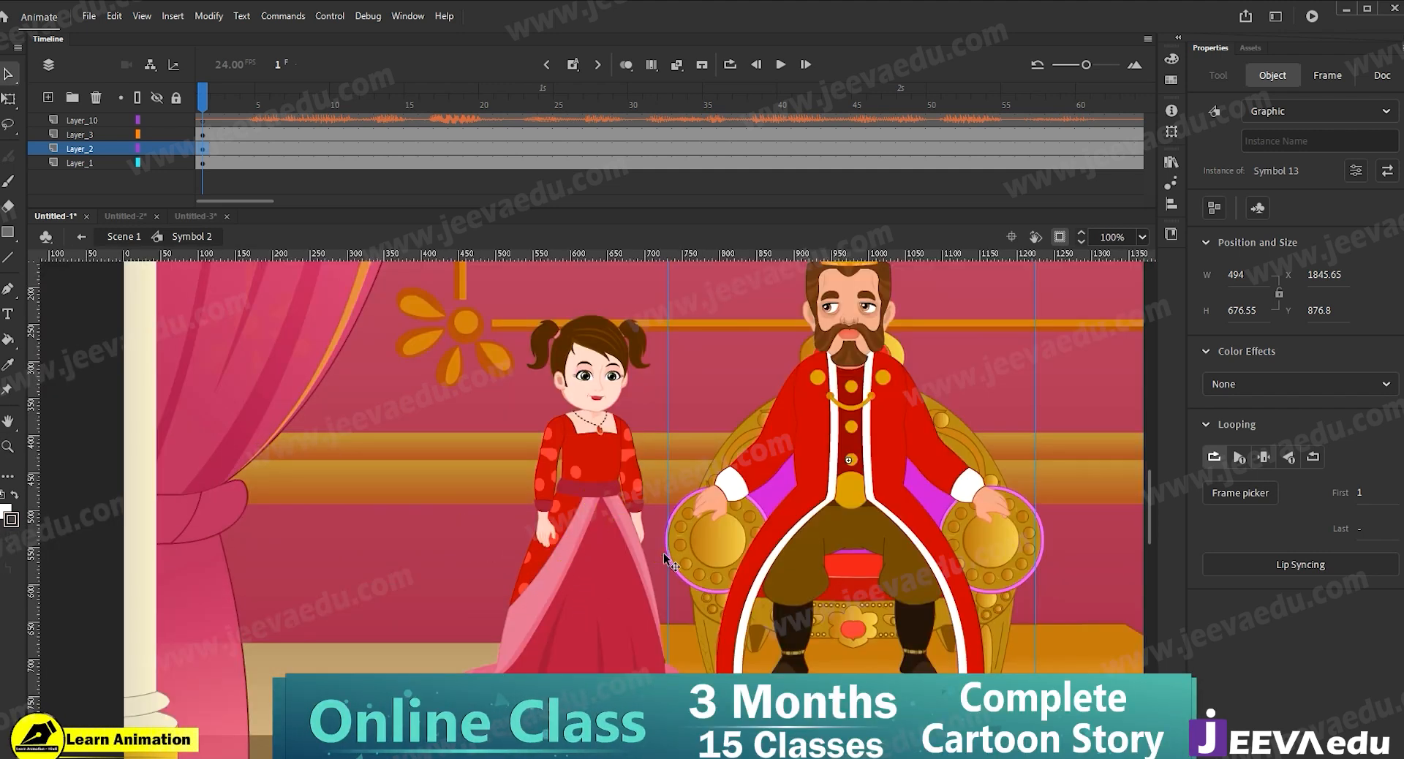
key(ctrl+minus)
click(575, 530)
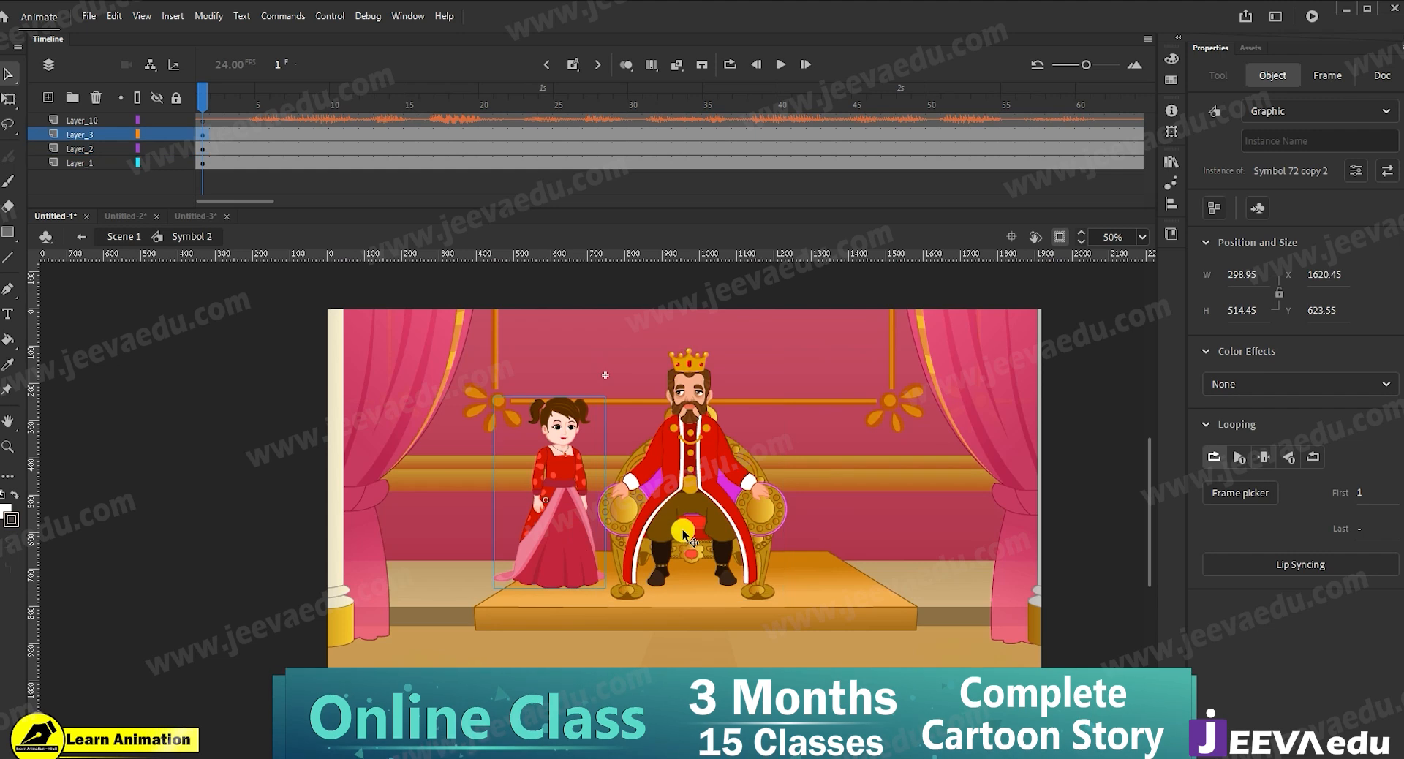
drag(569, 551, 570, 548)
key(z)
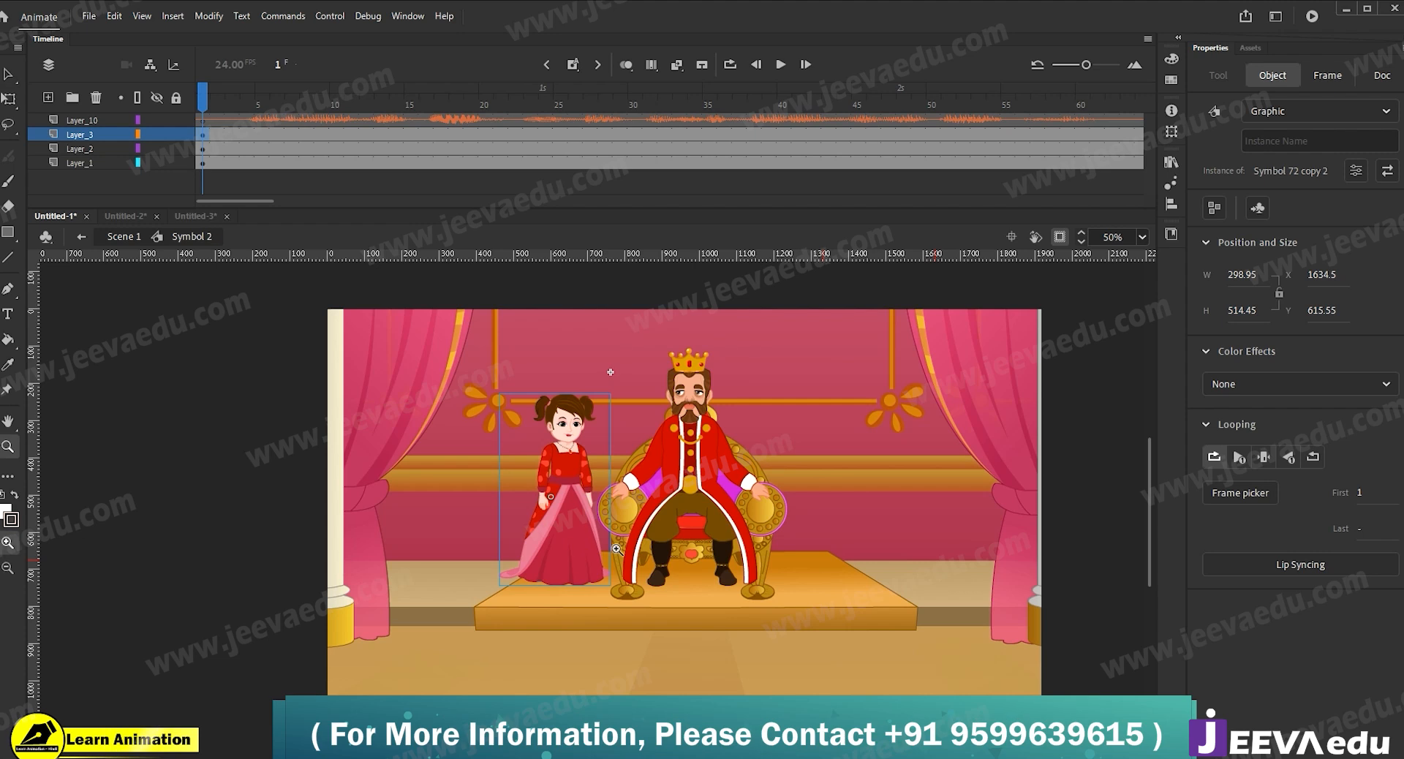
Lower the girl toward the platform's front edge, to about X 1623, Y 662, and check her dress hem there.
click(570, 547)
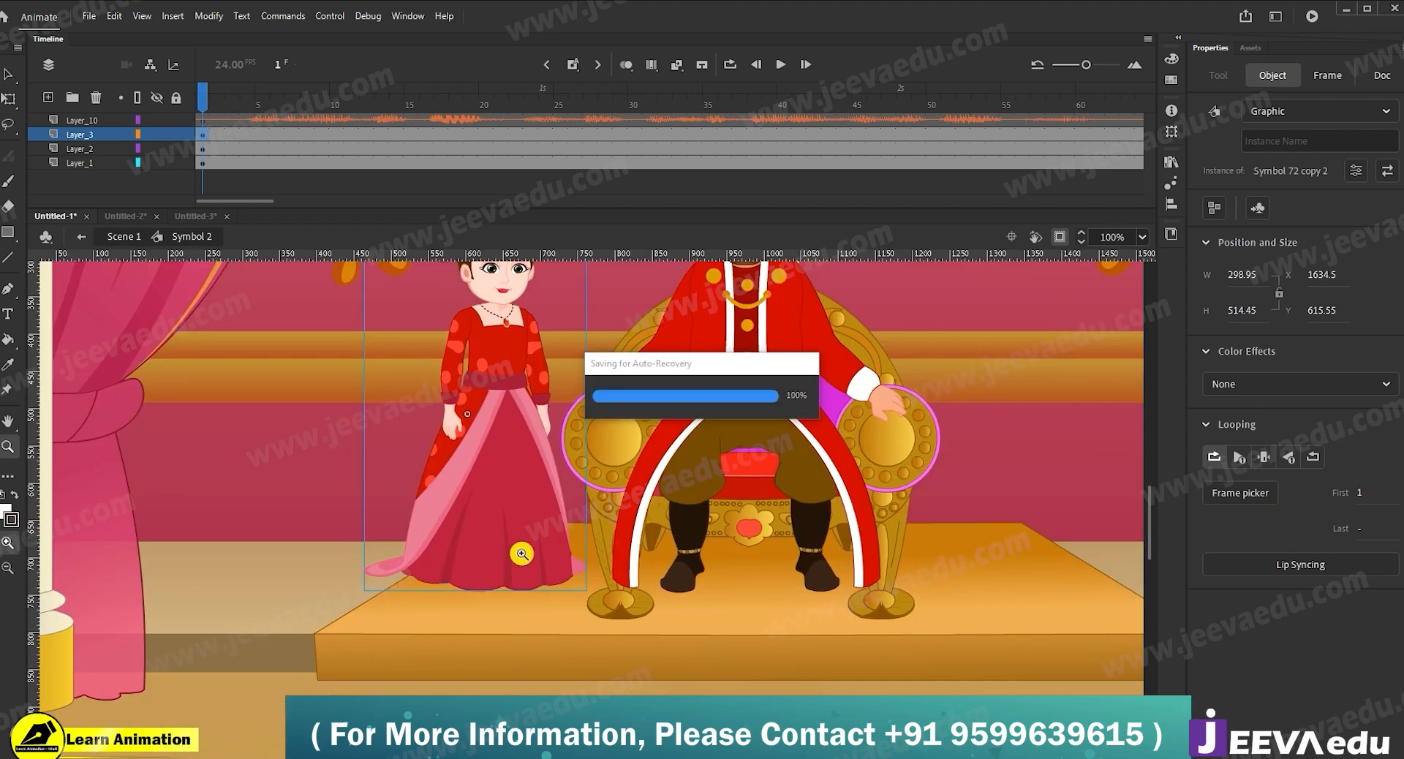
key(v)
drag(534, 529, 525, 562)
key(z)
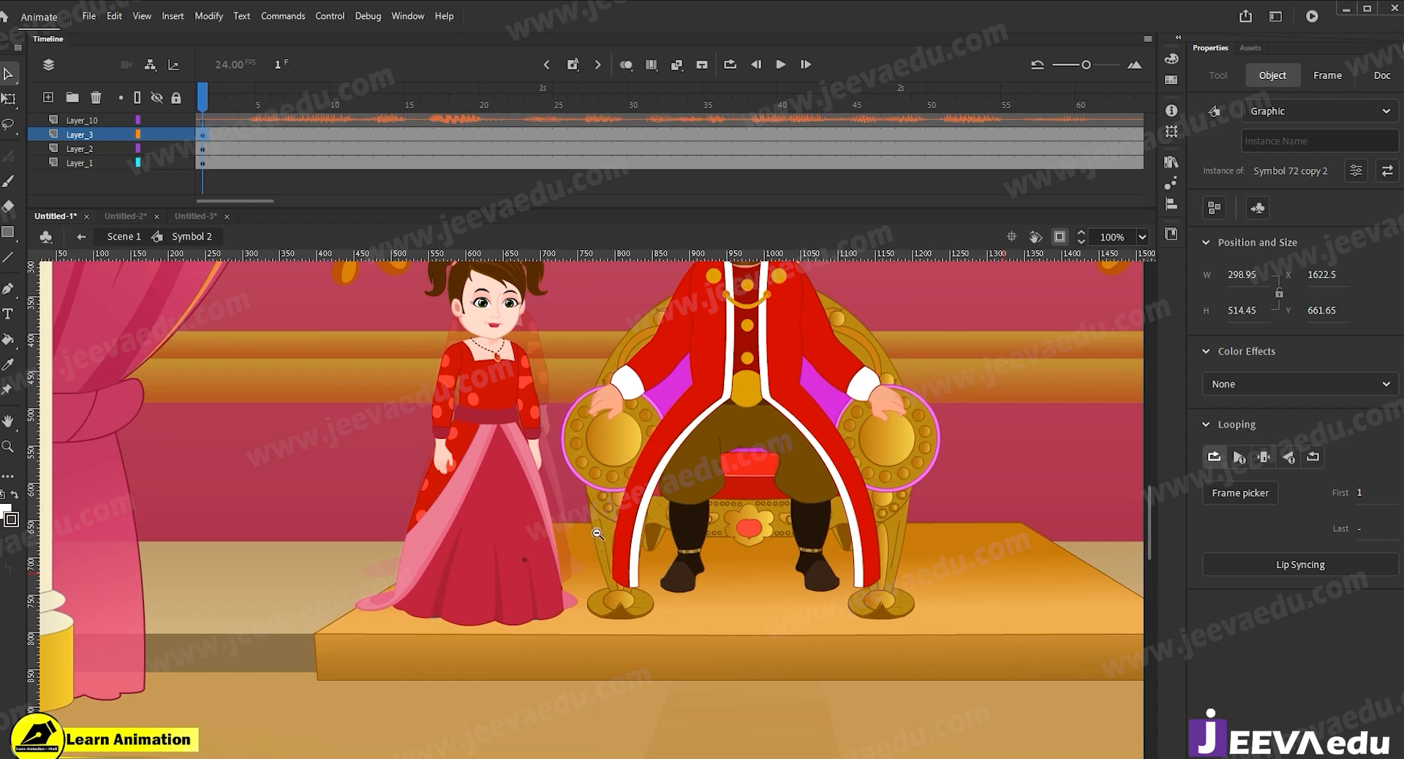
alt+click(591, 526)
click(585, 510)
click(587, 561)
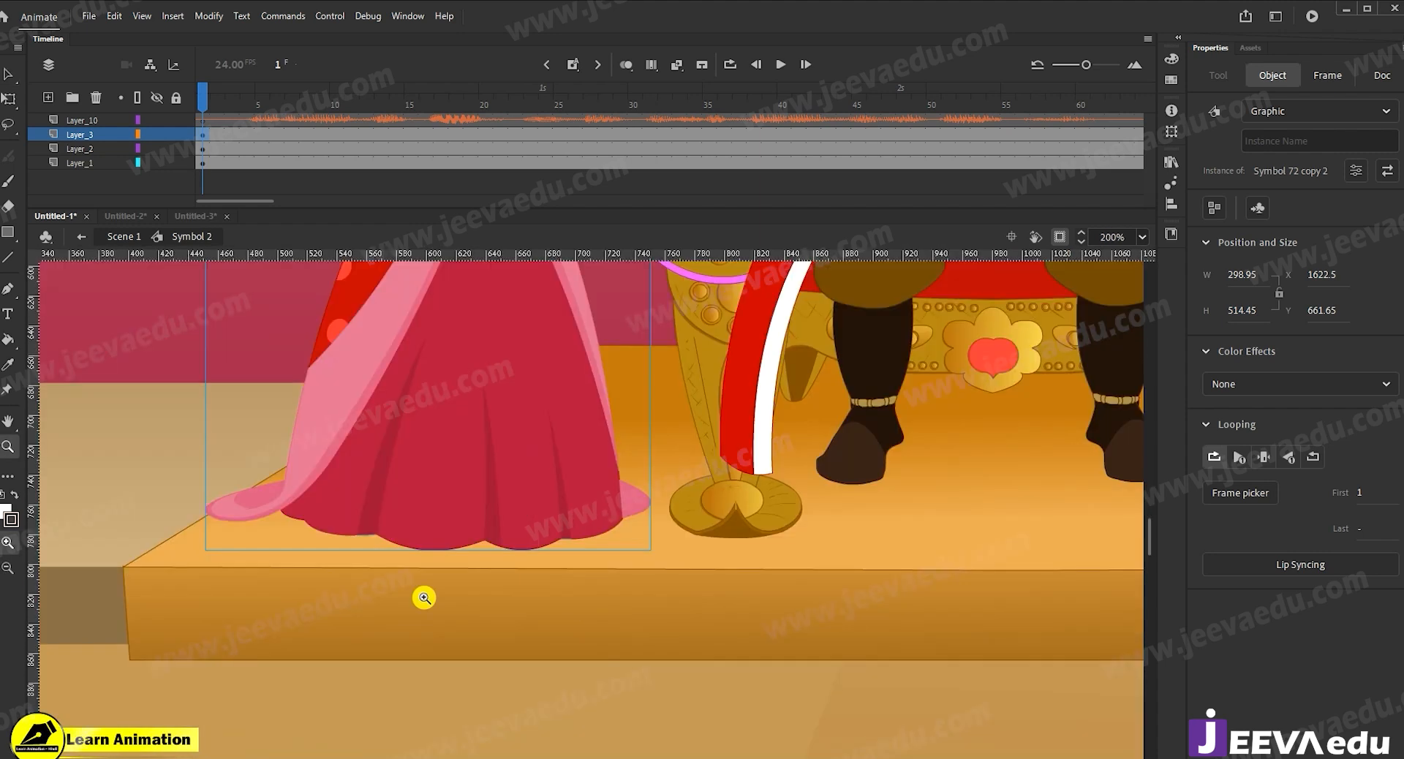
alt+click(440, 520)
alt+click(804, 424)
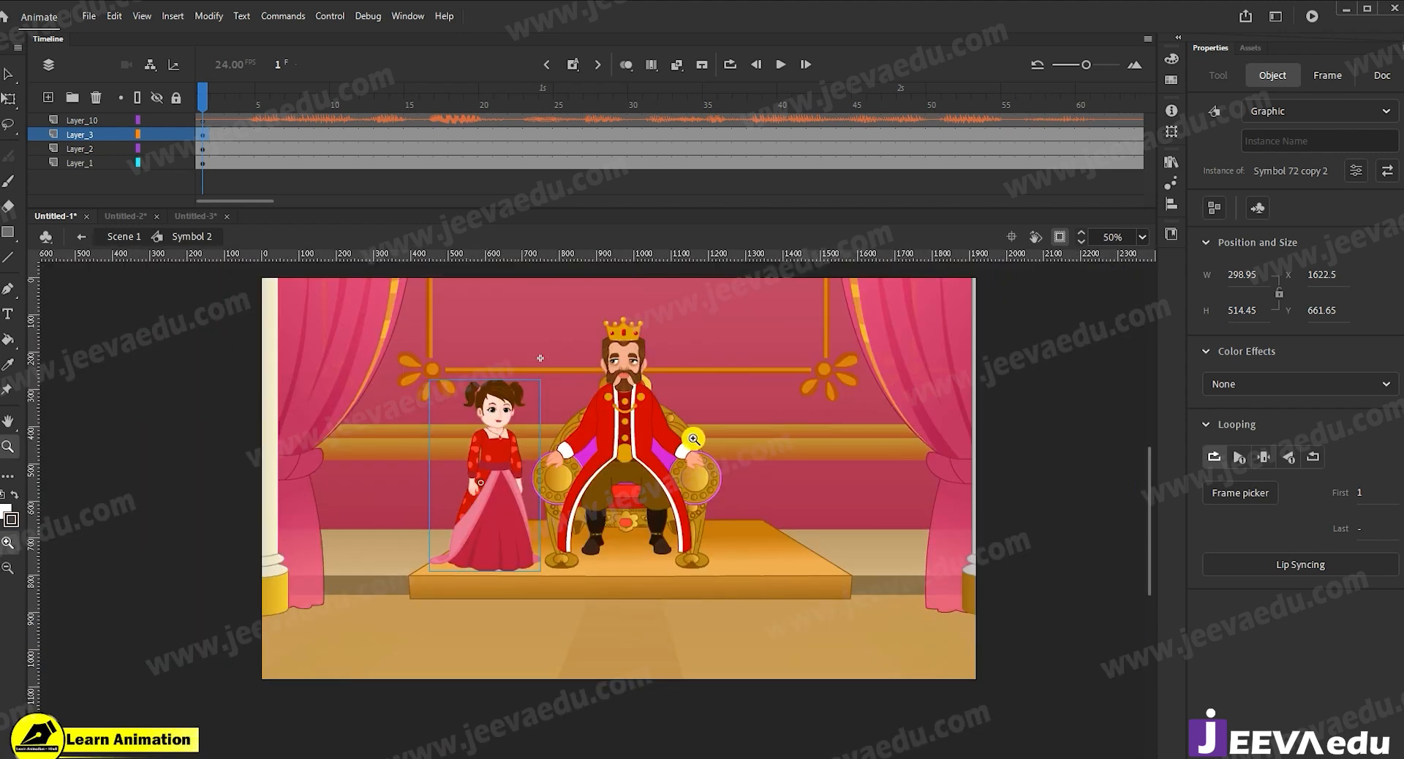
Play the symbol's timeline to preview both characters with the audio, and return the playhead to frame 1.
click(629, 445)
key(v)
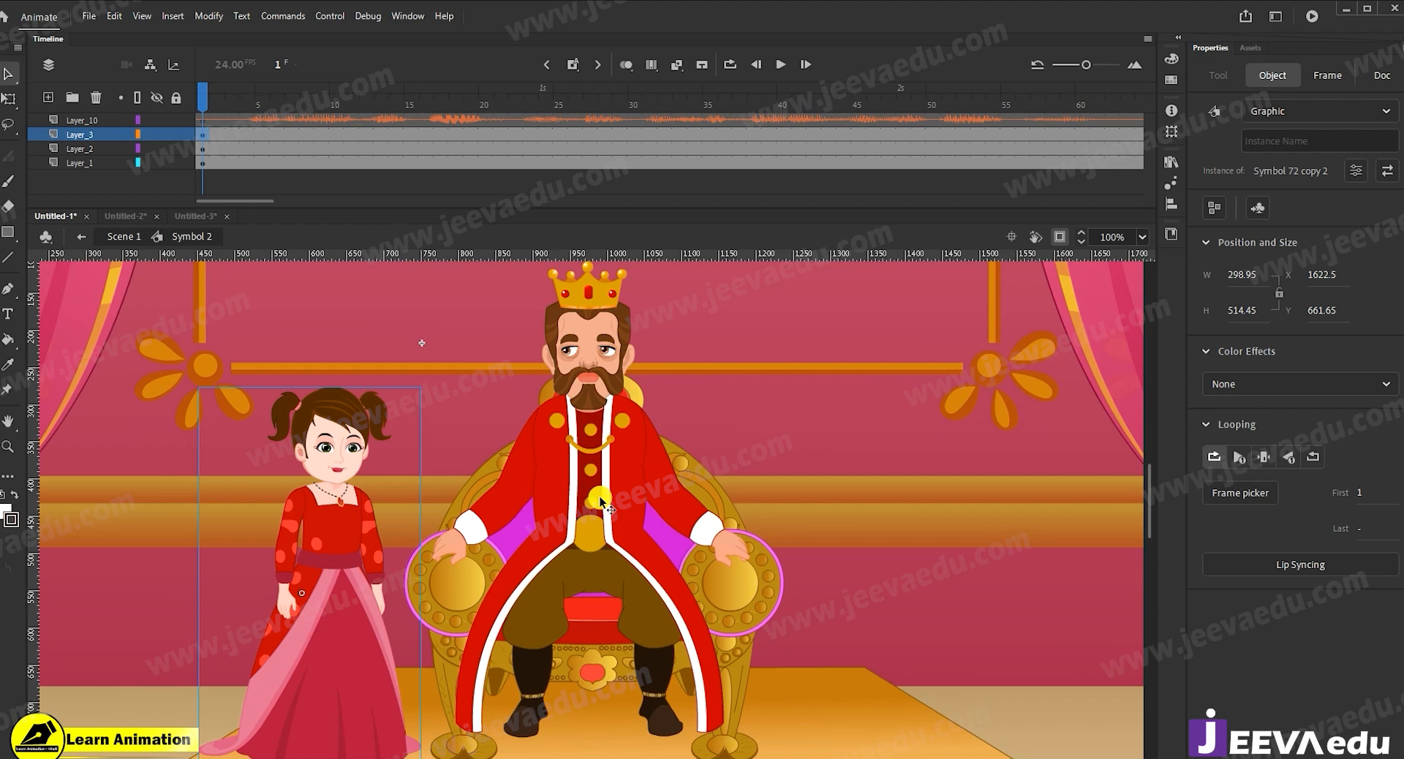
key(Return)
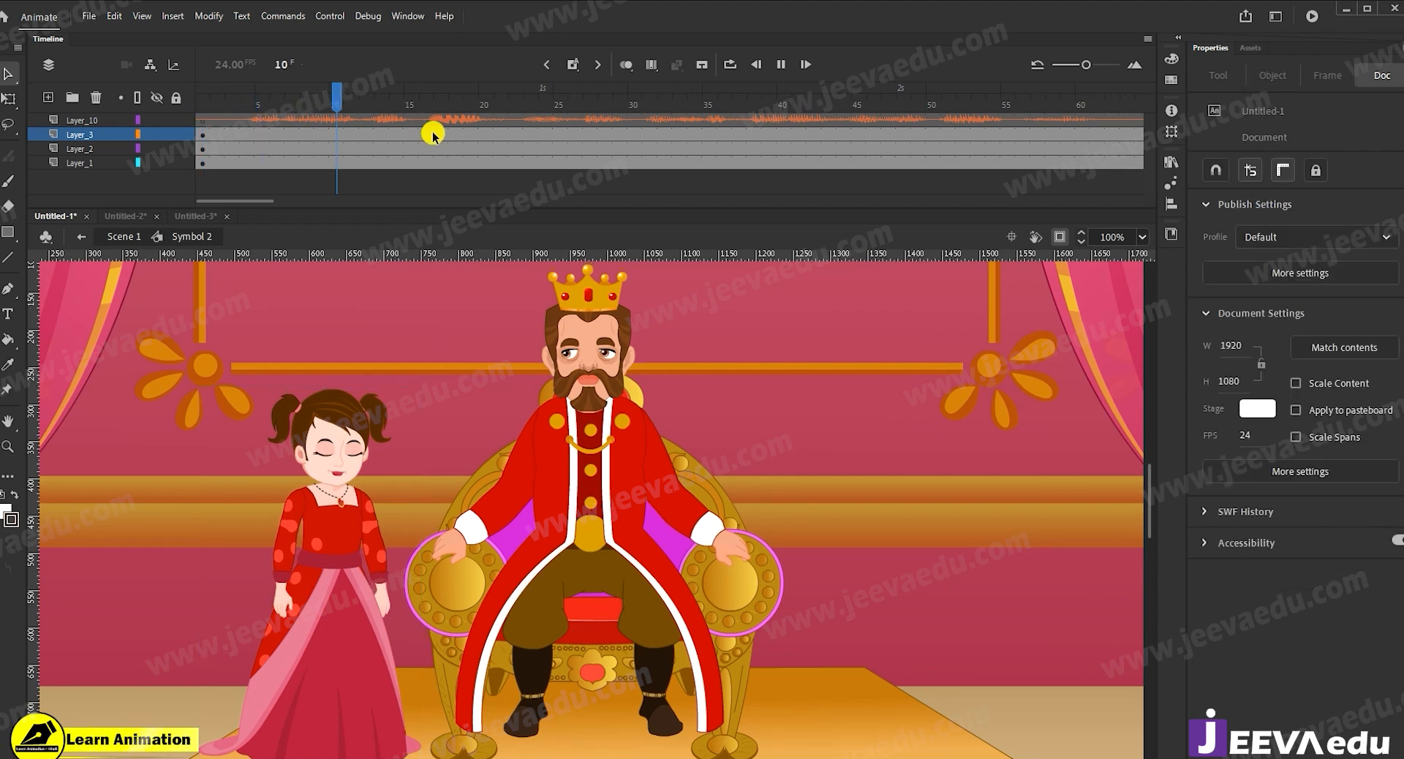
key(Return)
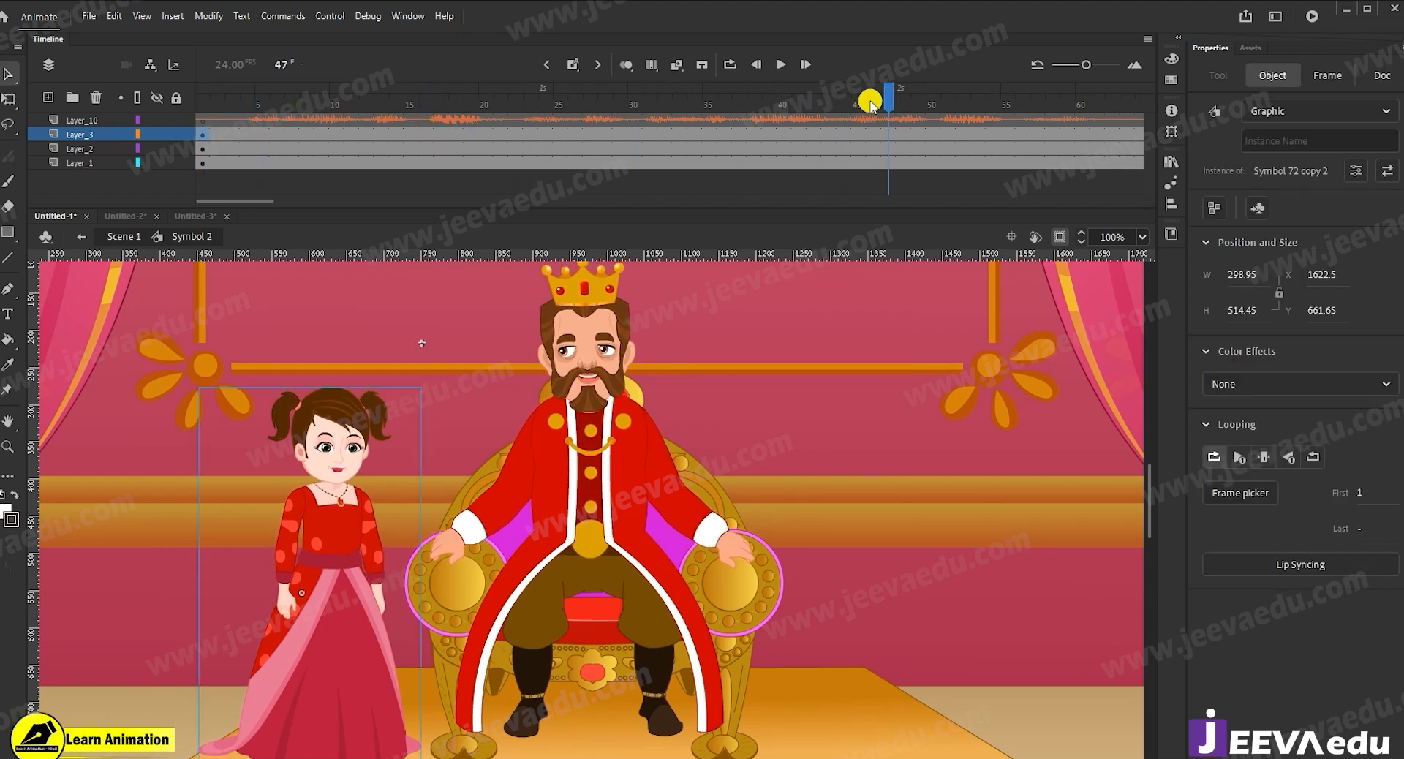
drag(878, 107, 2, 234)
key(z)
alt+click(651, 741)
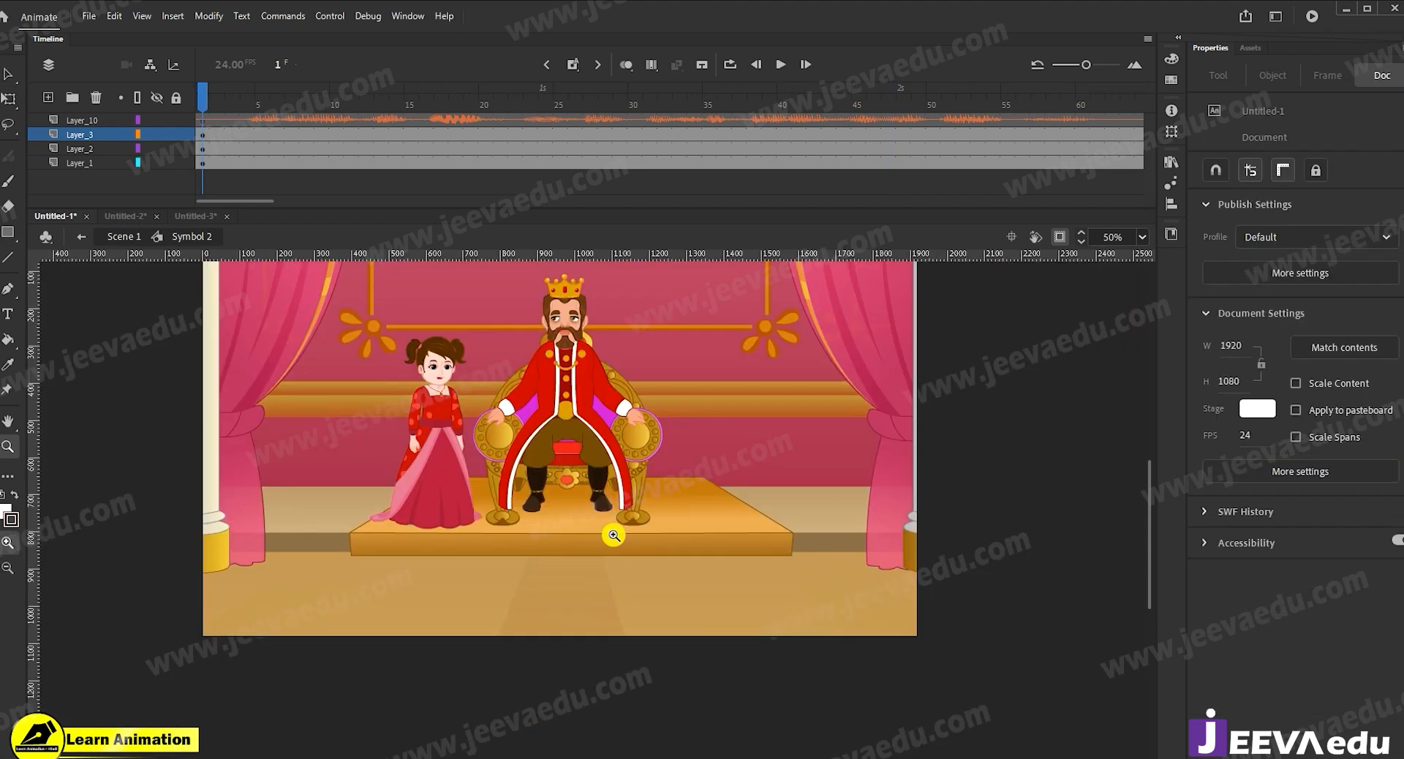
Play the symbol's timeline repeatedly from frame 1 to find where the scene should change with the audio.
drag(599, 509, 611, 520)
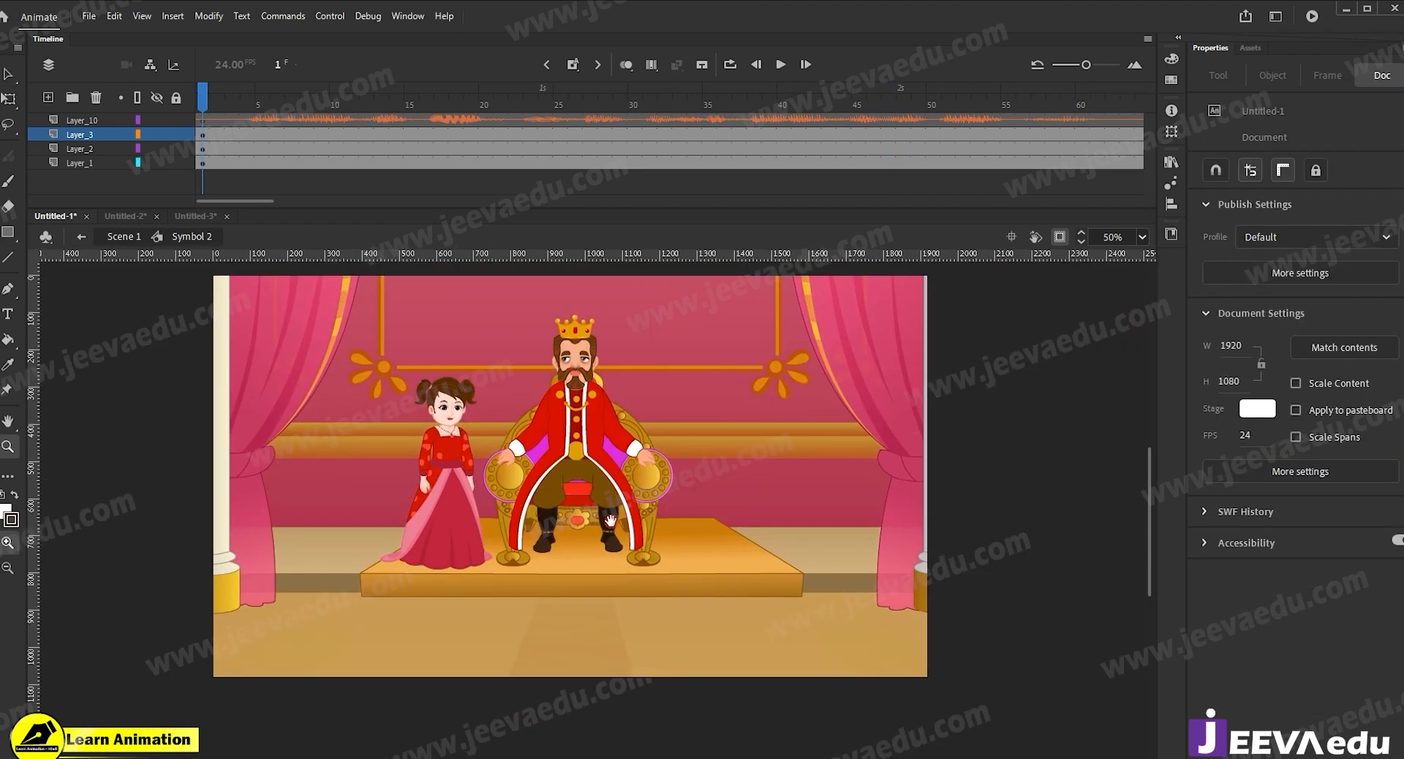
click(206, 151)
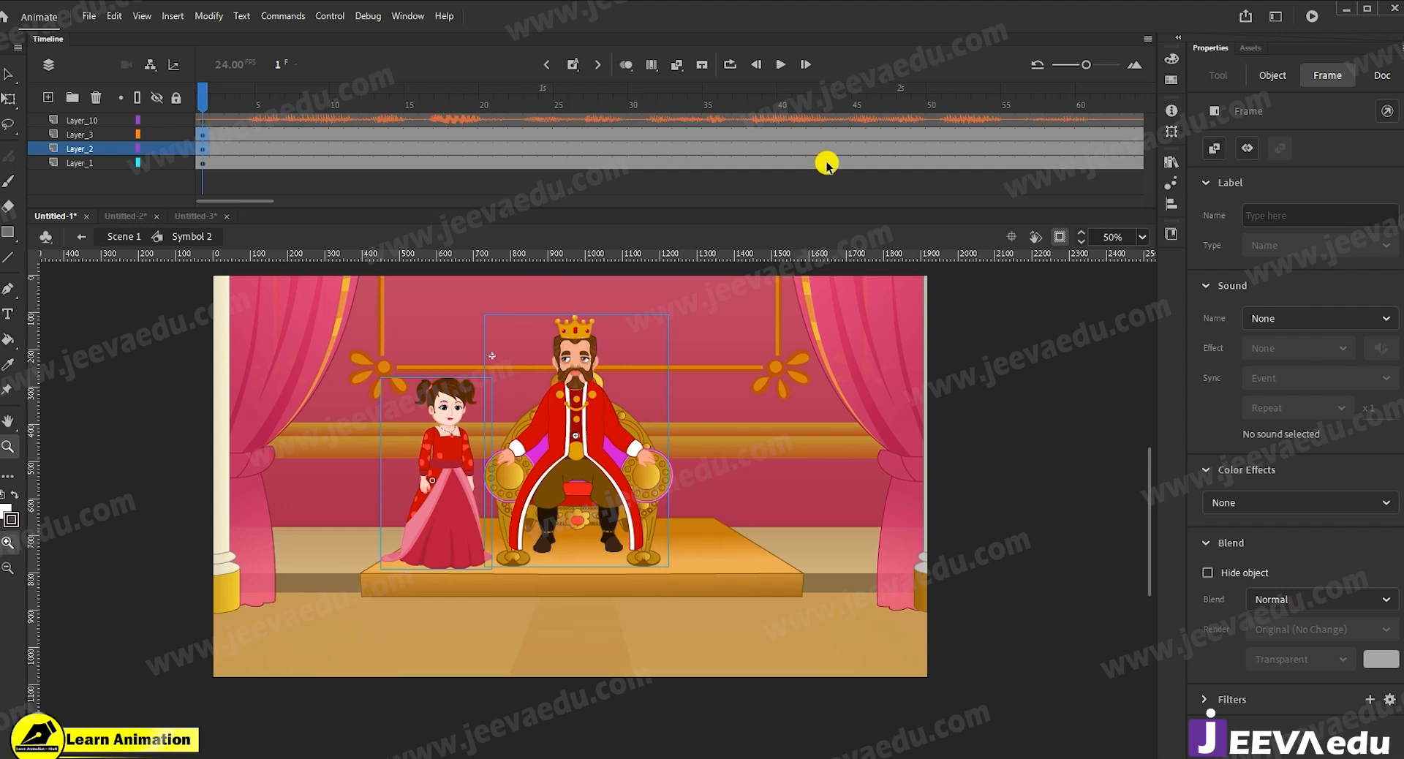
key(Return)
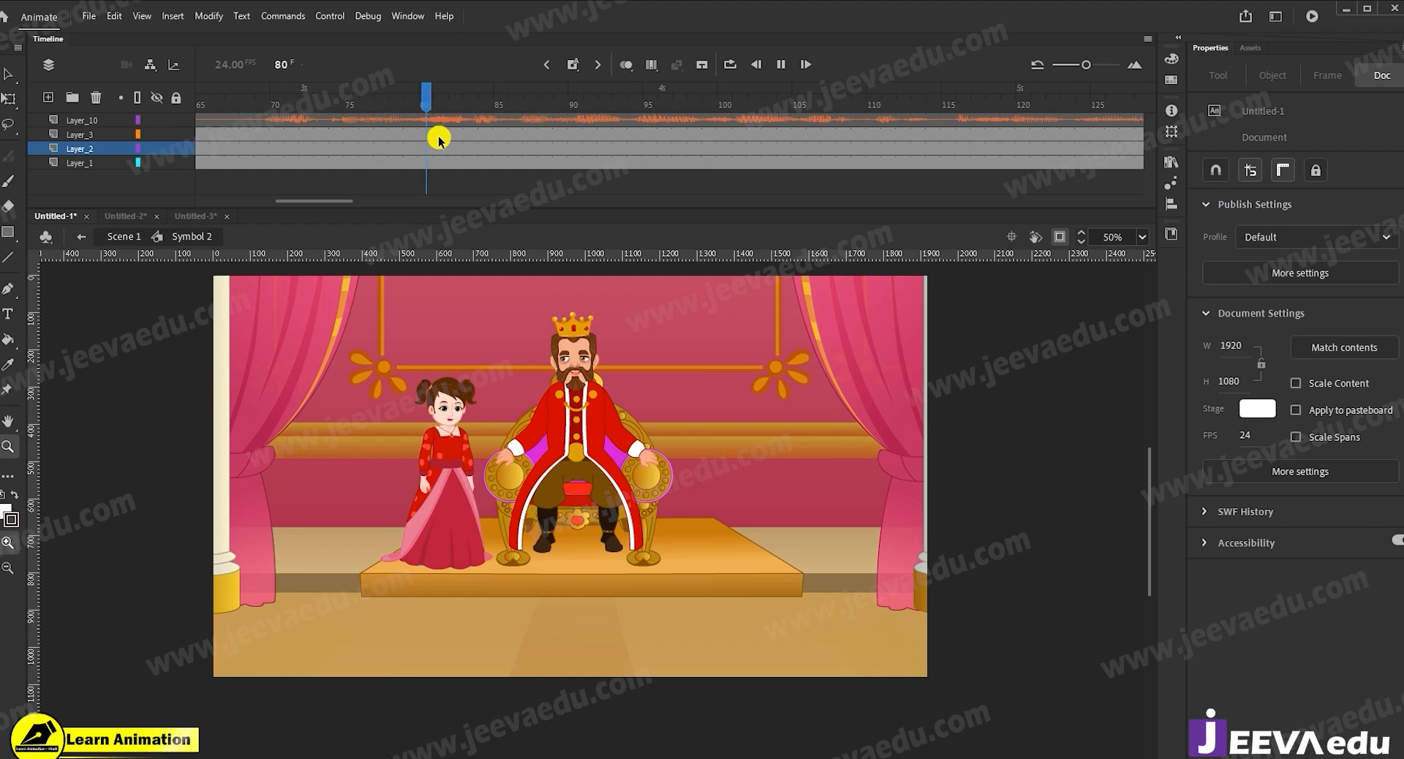
key(Return)
drag(461, 109, 210, 168)
key(Return)
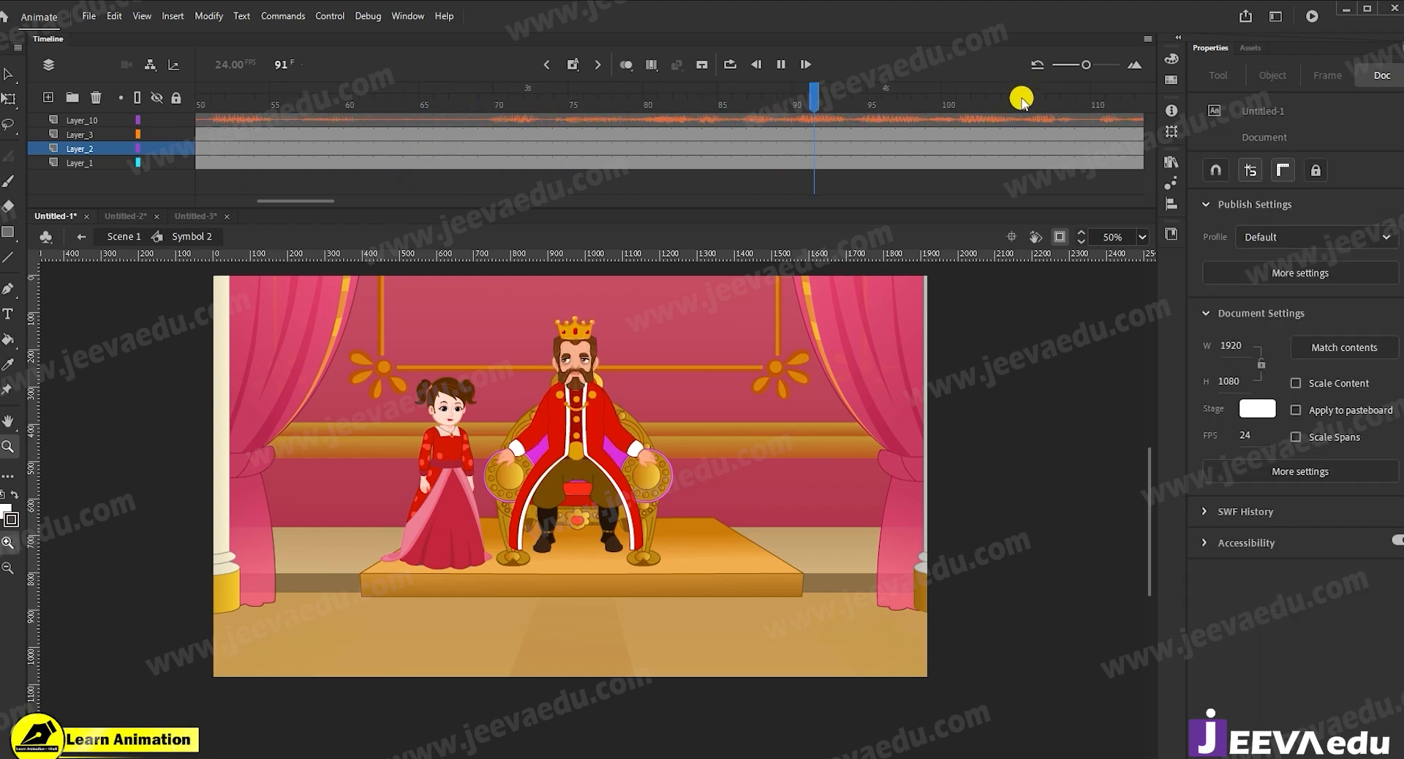
click(354, 135)
drag(354, 135, 203, 105)
key(Return)
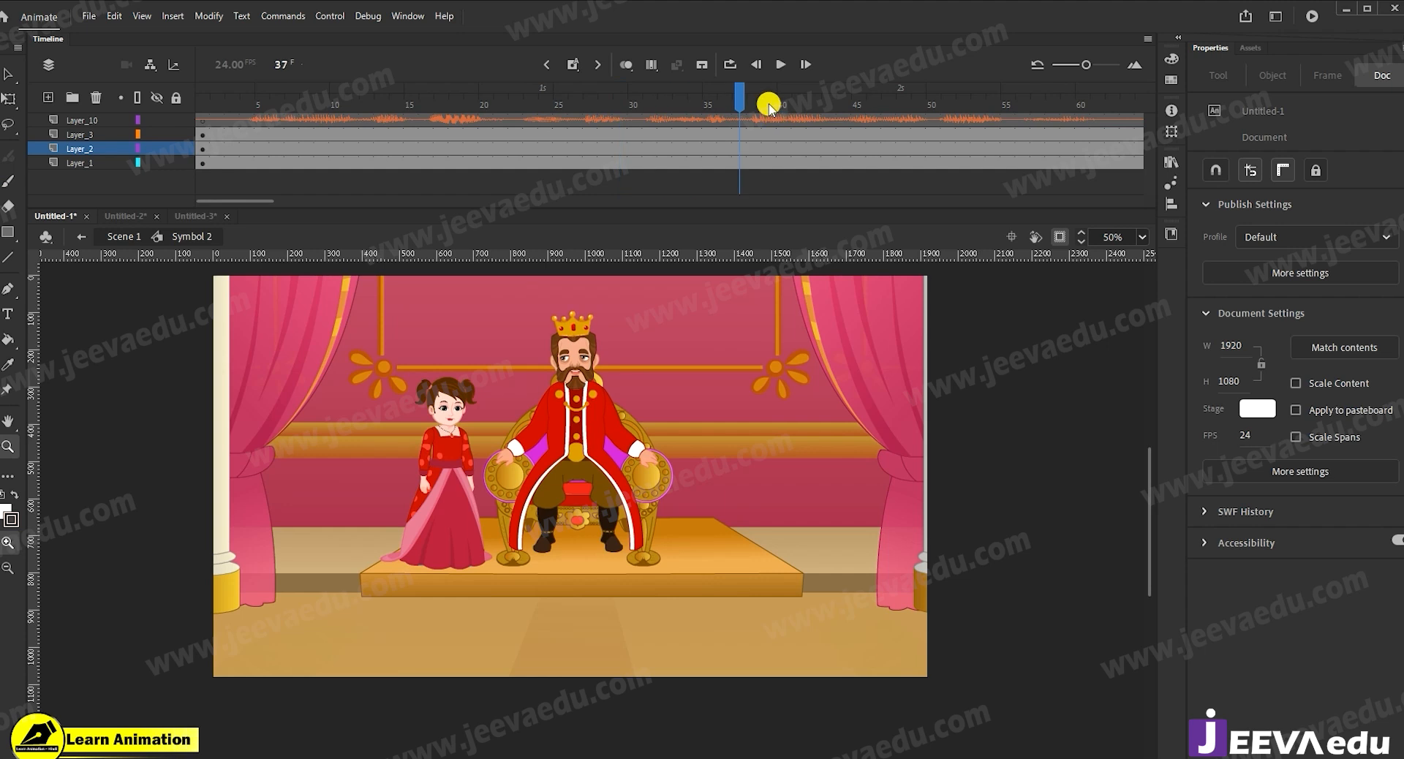
Insert keyframes at frame 37 on Layer_1, Layer_2 and Layer_3, and create classic tweens from frame 1 across all three layers.
drag(739, 153, 686, 162)
key(F6)
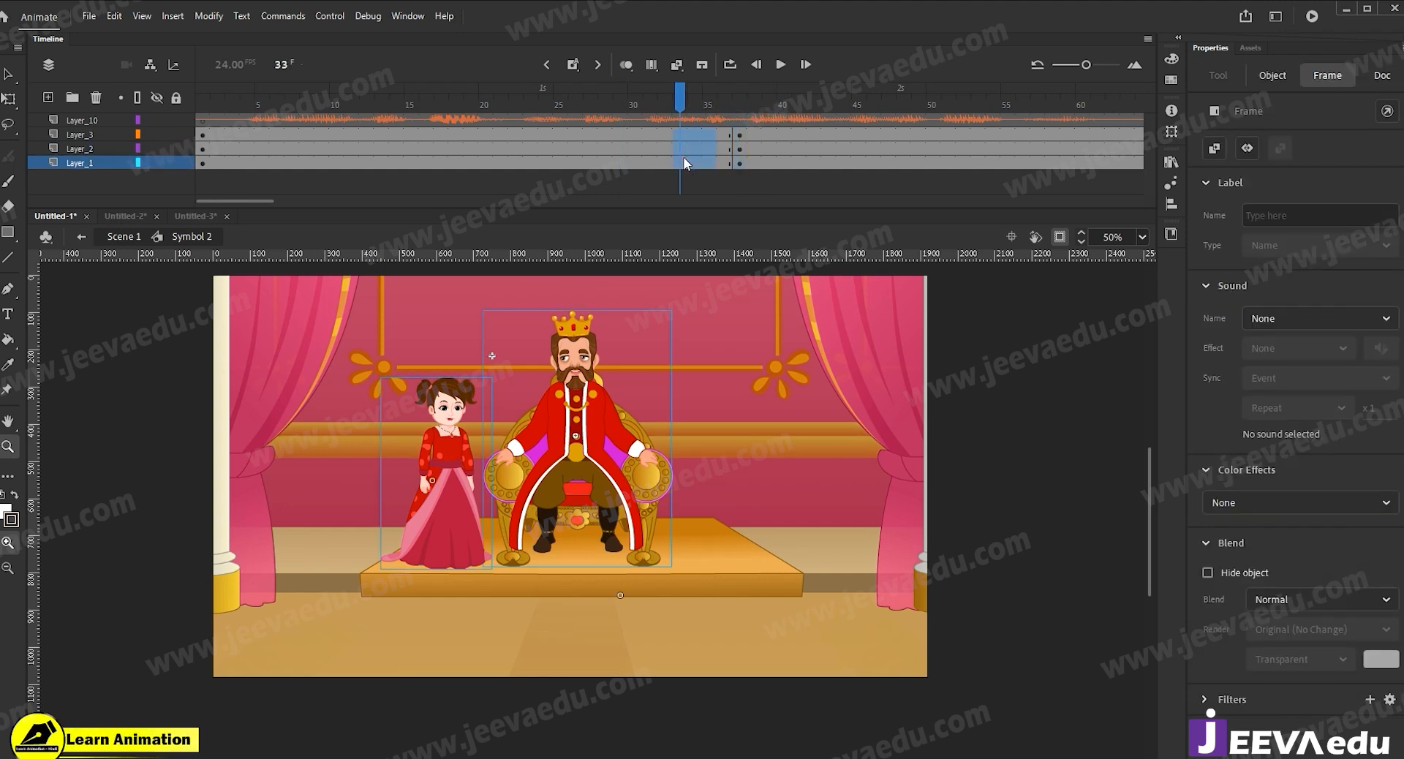
right_click(684, 158)
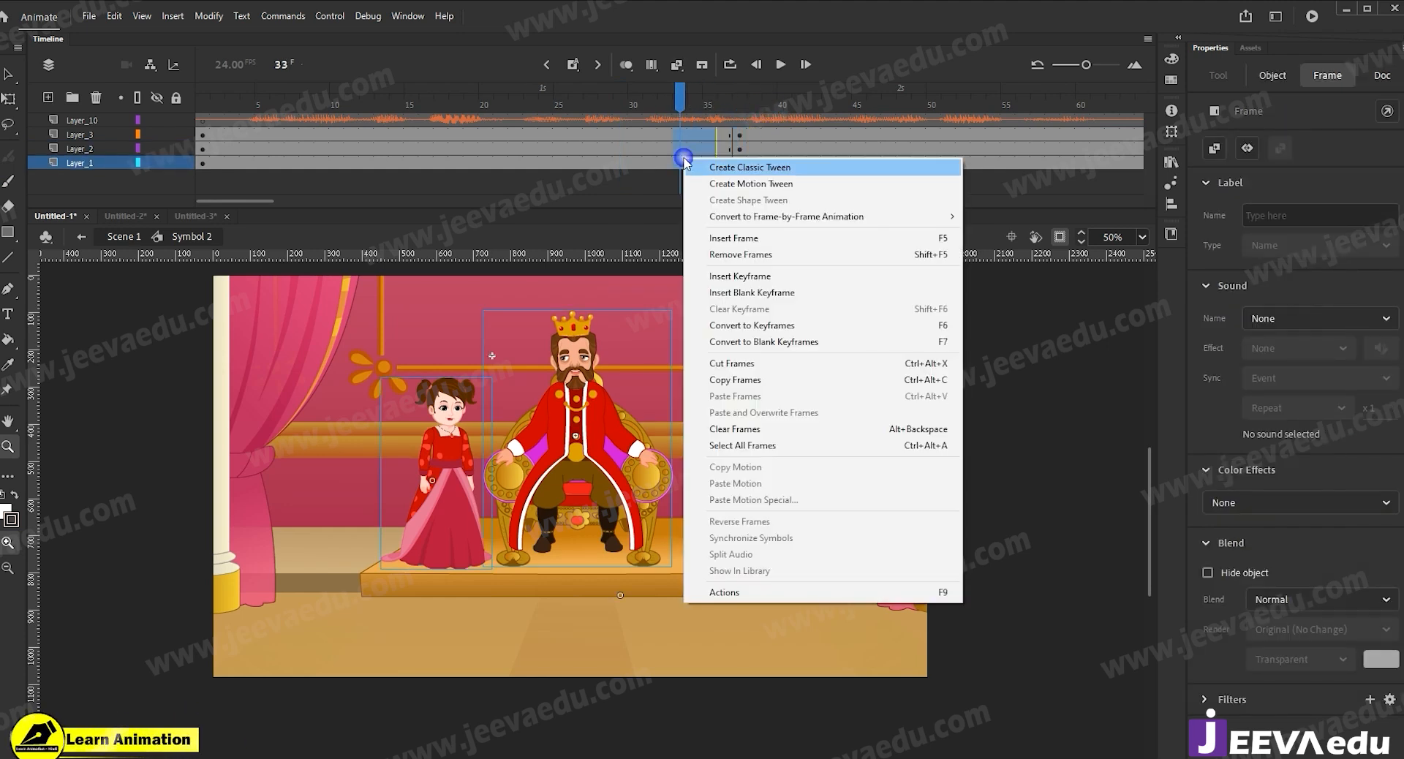
click(743, 168)
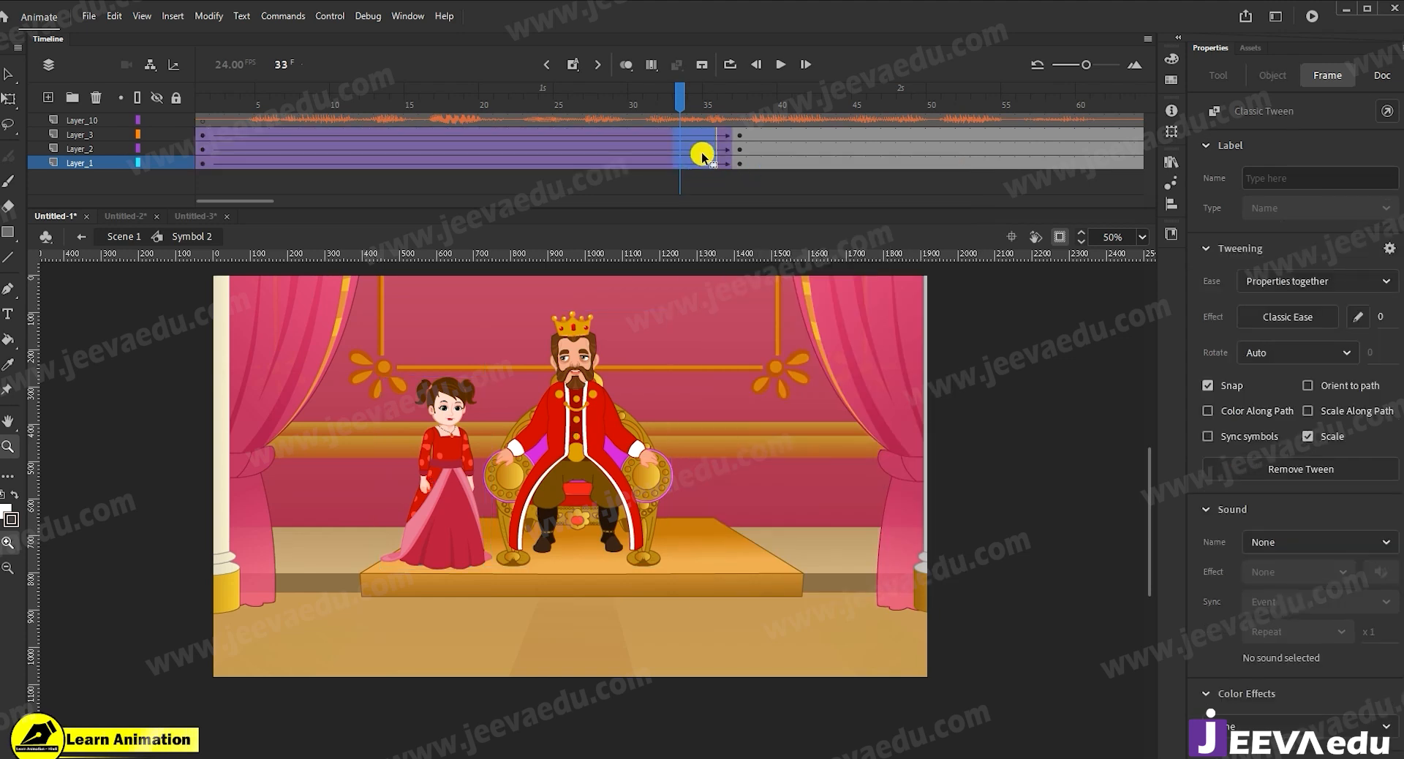
Apply a custom S-shaped ease, My Ease 1, to the tweens, flattening the curve at its start and end.
click(1357, 321)
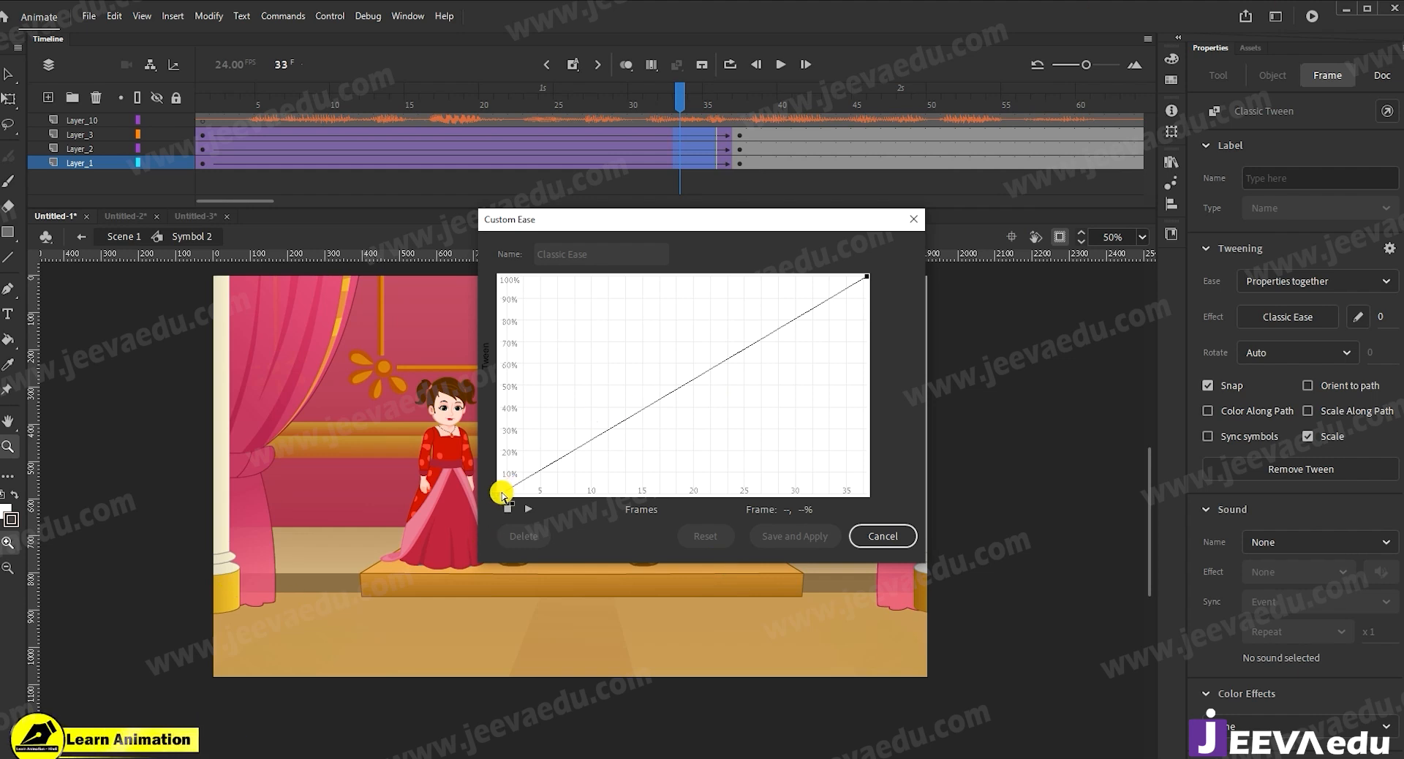
click(502, 495)
drag(622, 422, 644, 516)
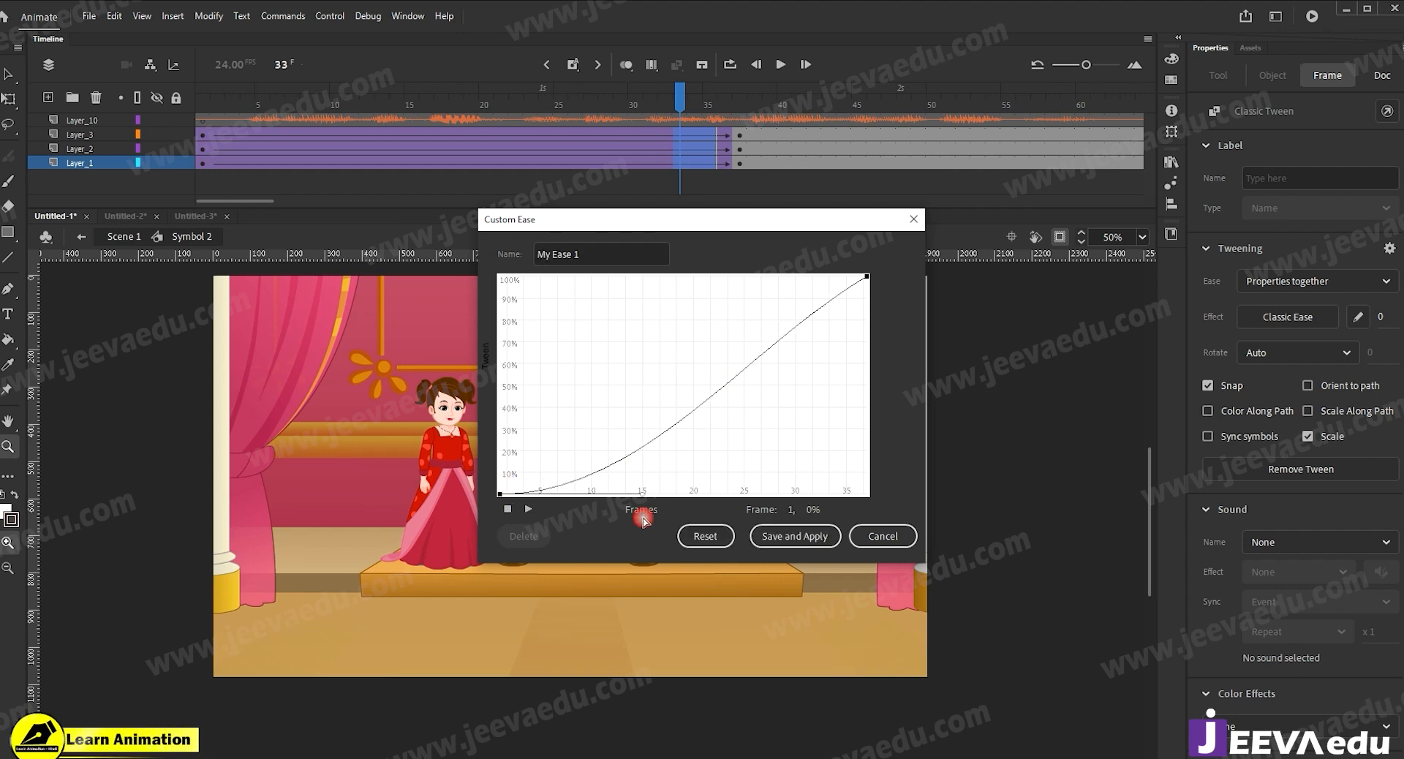
click(866, 278)
drag(747, 350, 731, 277)
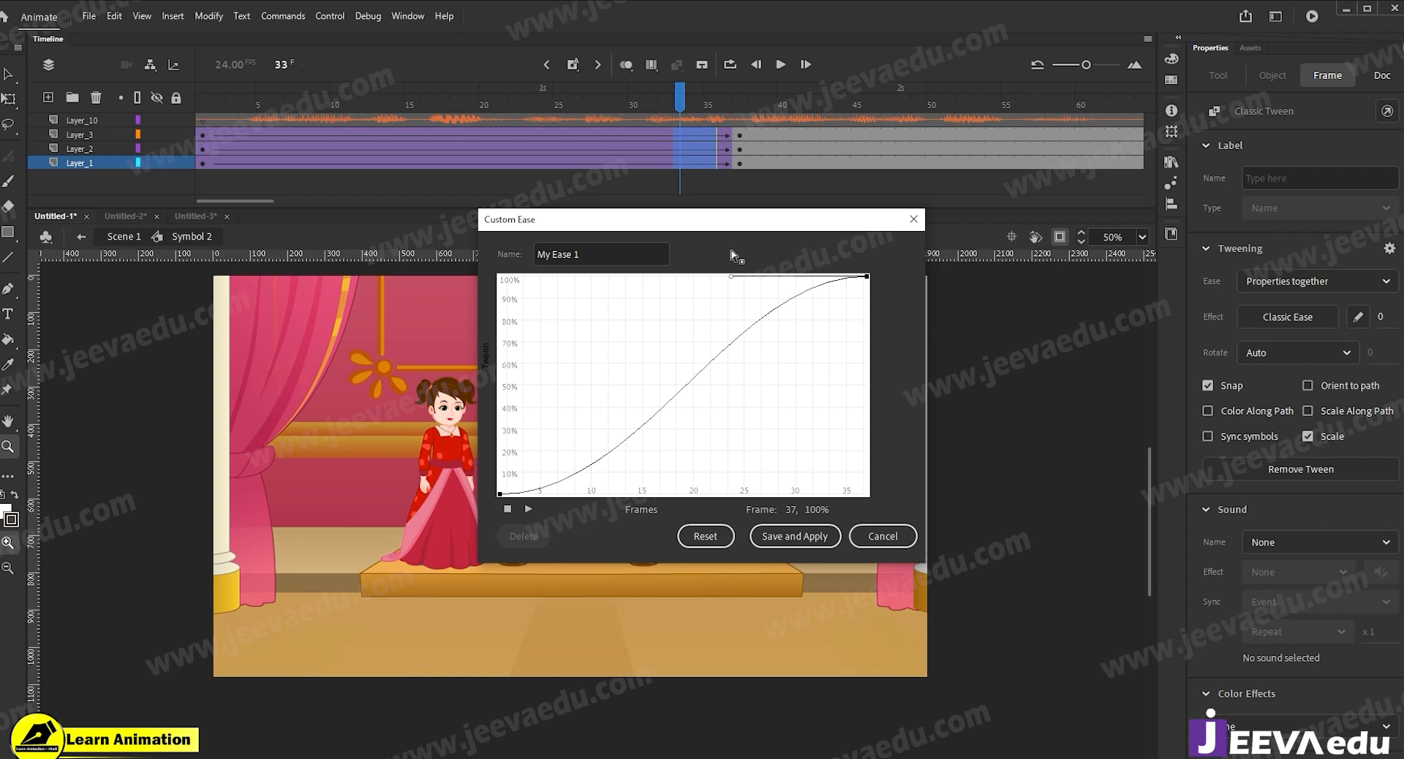
click(818, 543)
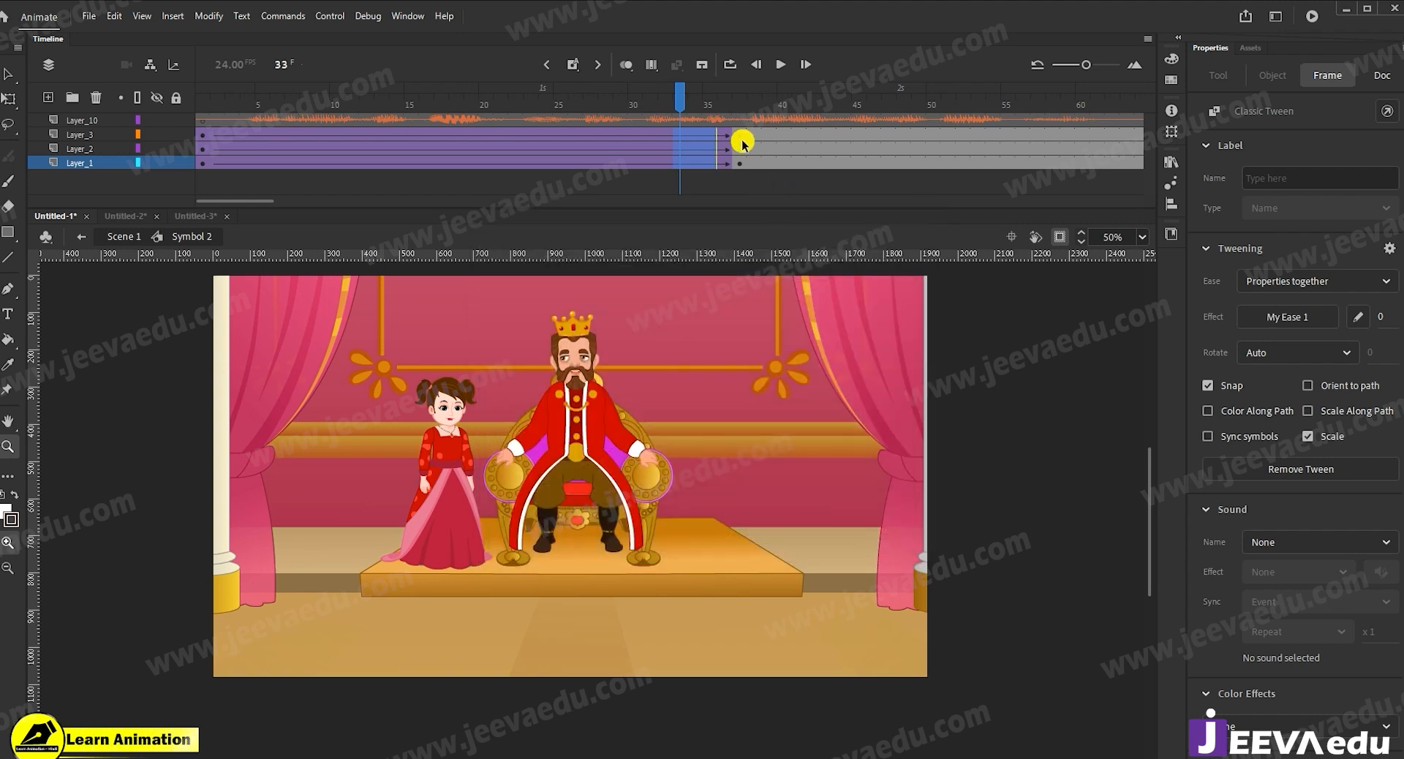
Scale the girl, king and background to 110% at the frame 37 keyframes and scrub through the resulting camera zoom.
drag(739, 135, 738, 165)
key(ctrl+alt+s)
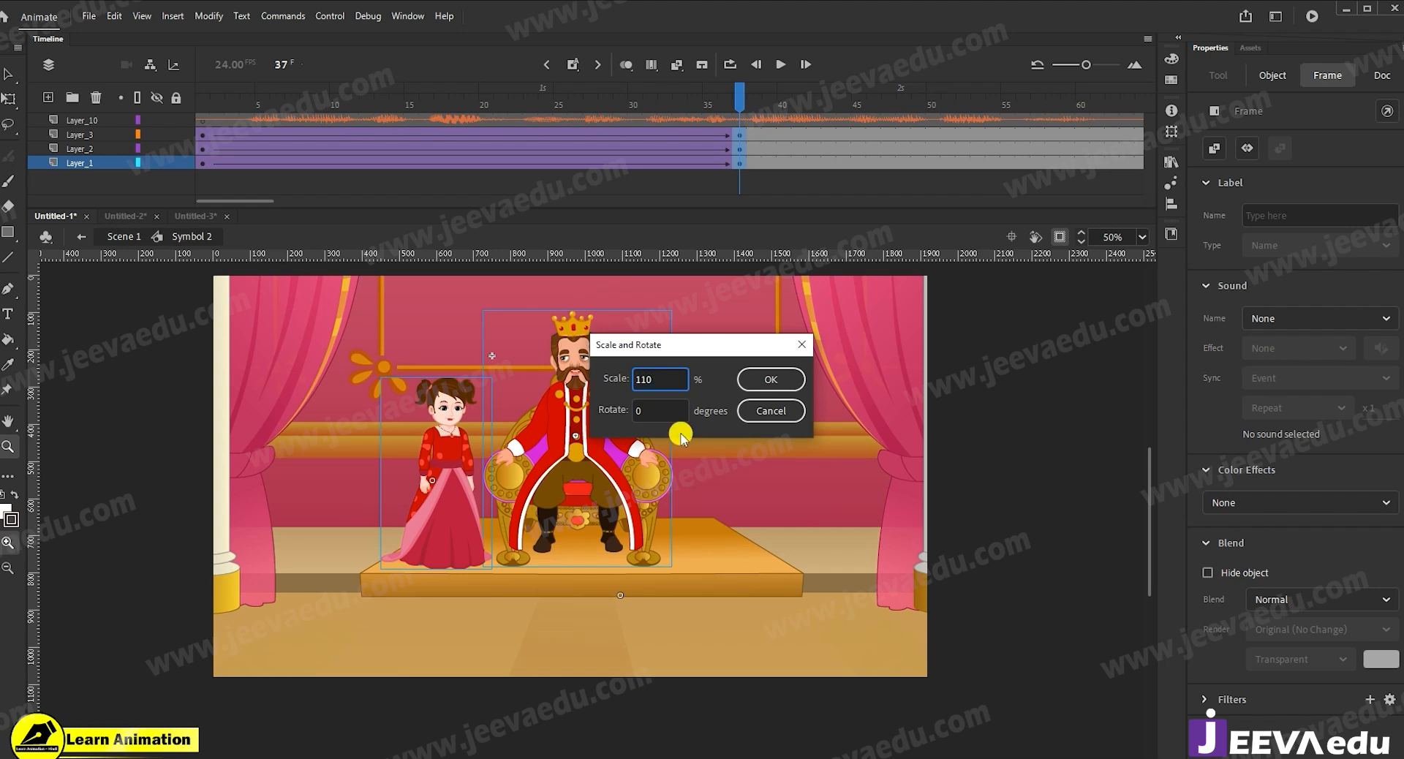
key(Return)
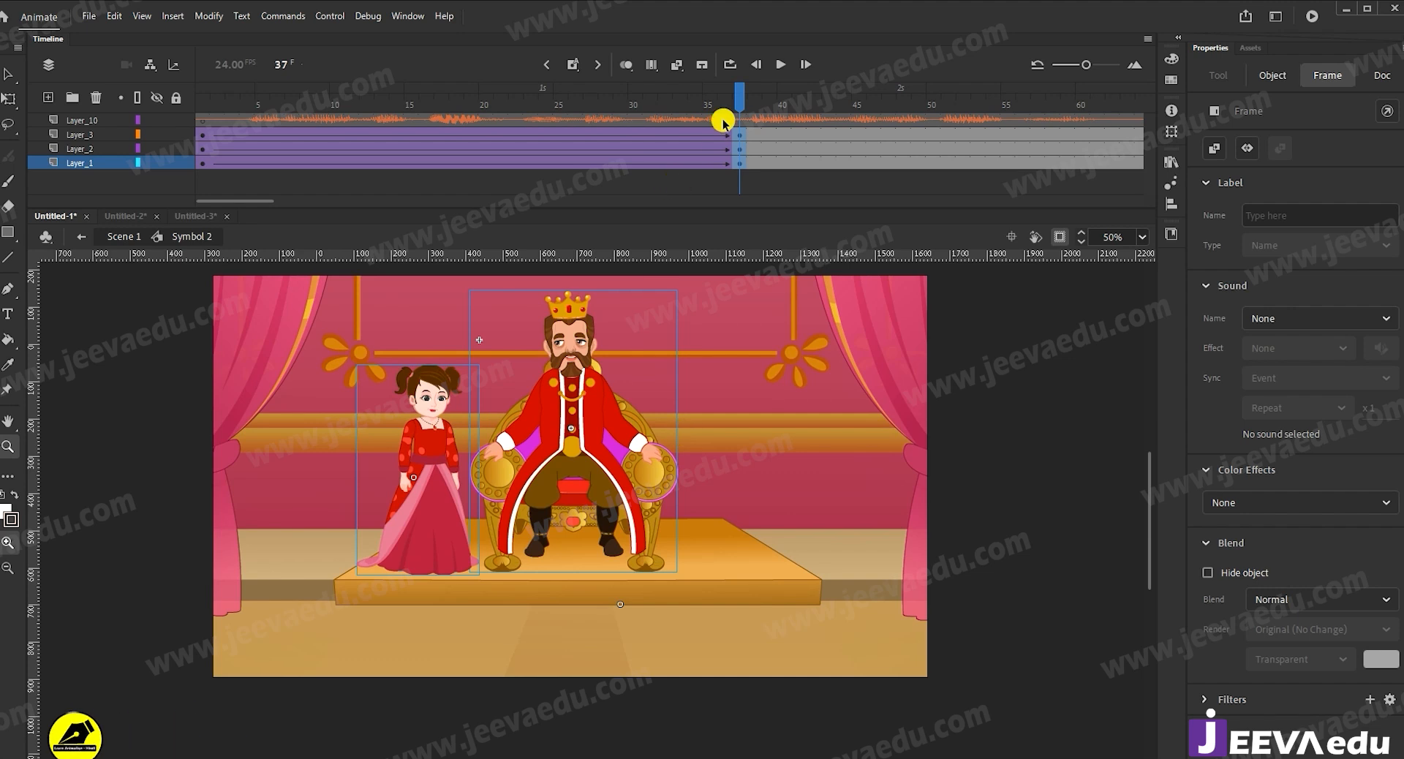
click(292, 120)
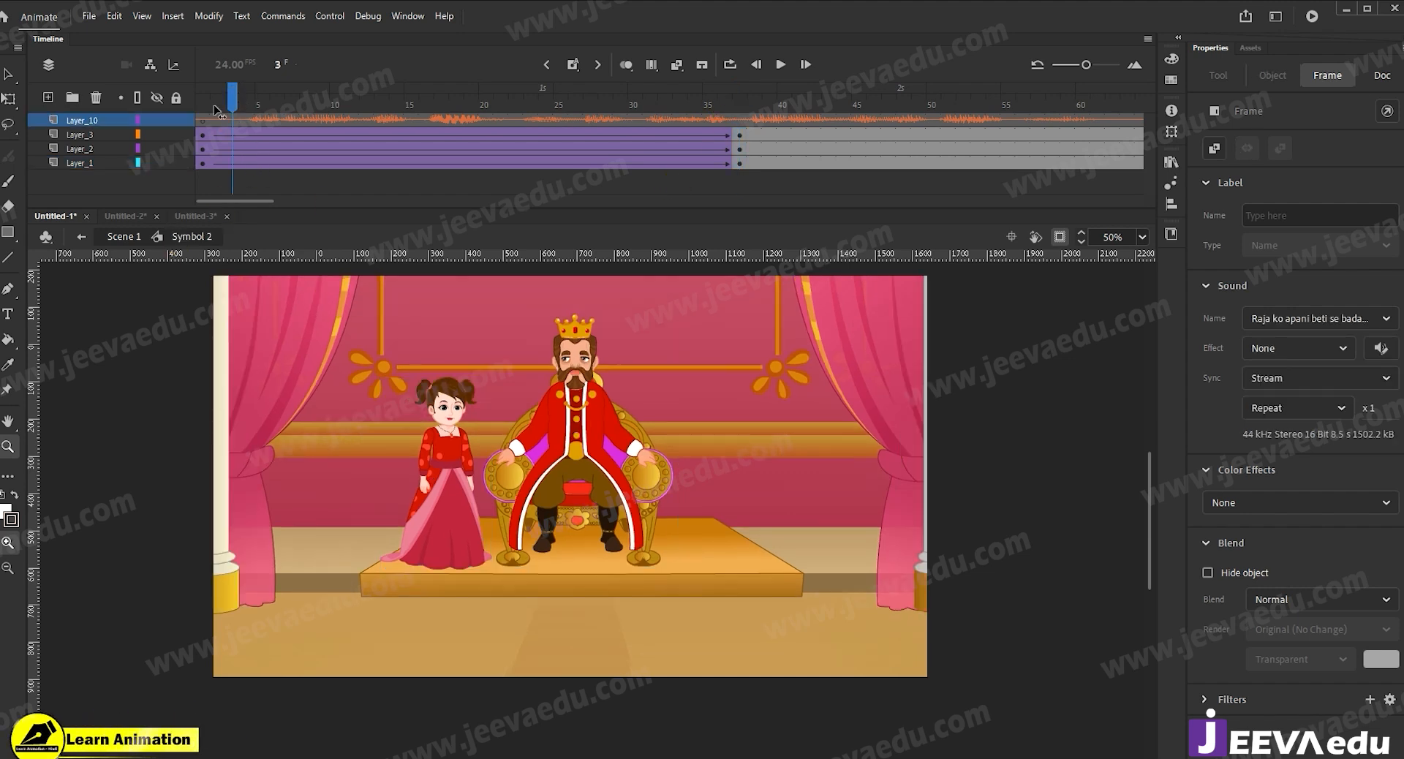
drag(308, 121, 768, 144)
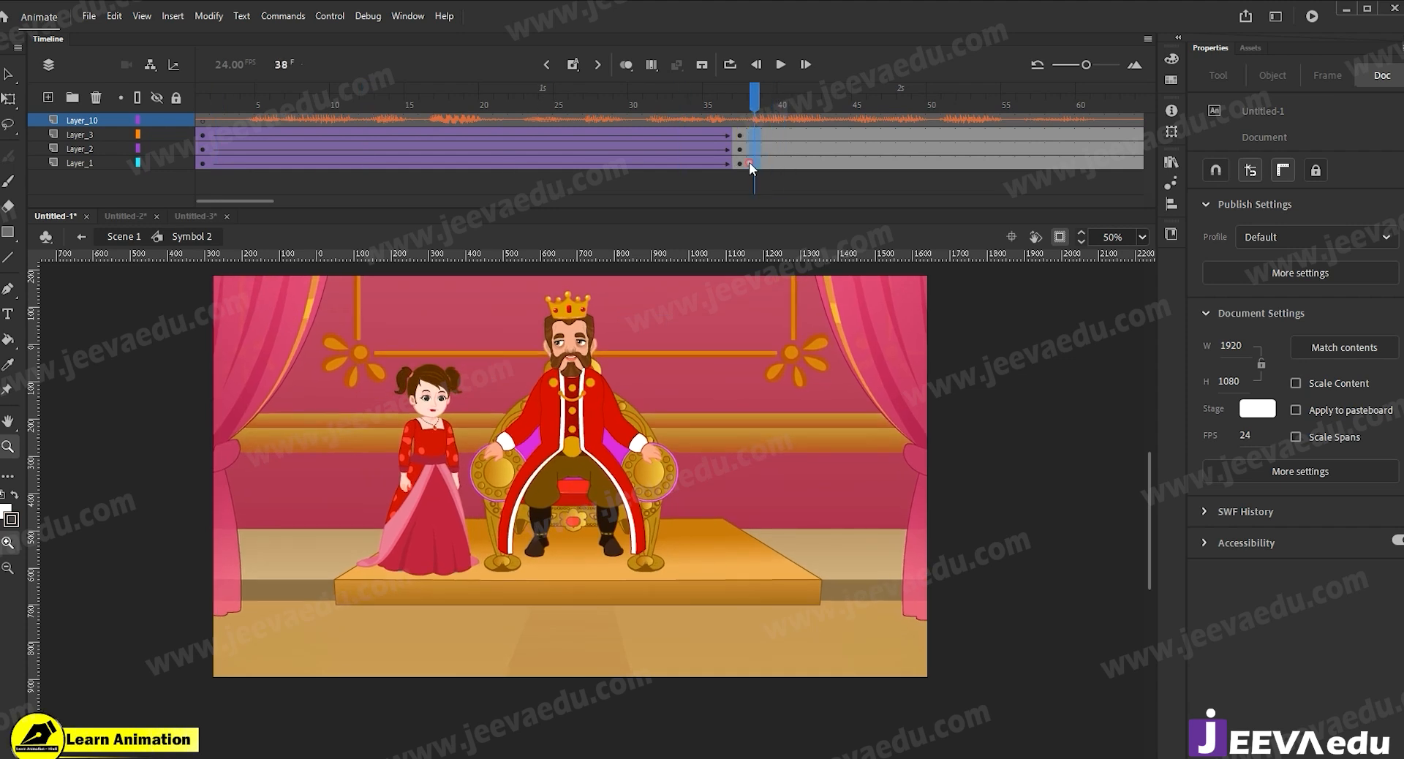
Insert keyframes on Layer_1, Layer_2 and Layer_3 at frames 38 and 69, playing the audio to choose the second position.
click(749, 164)
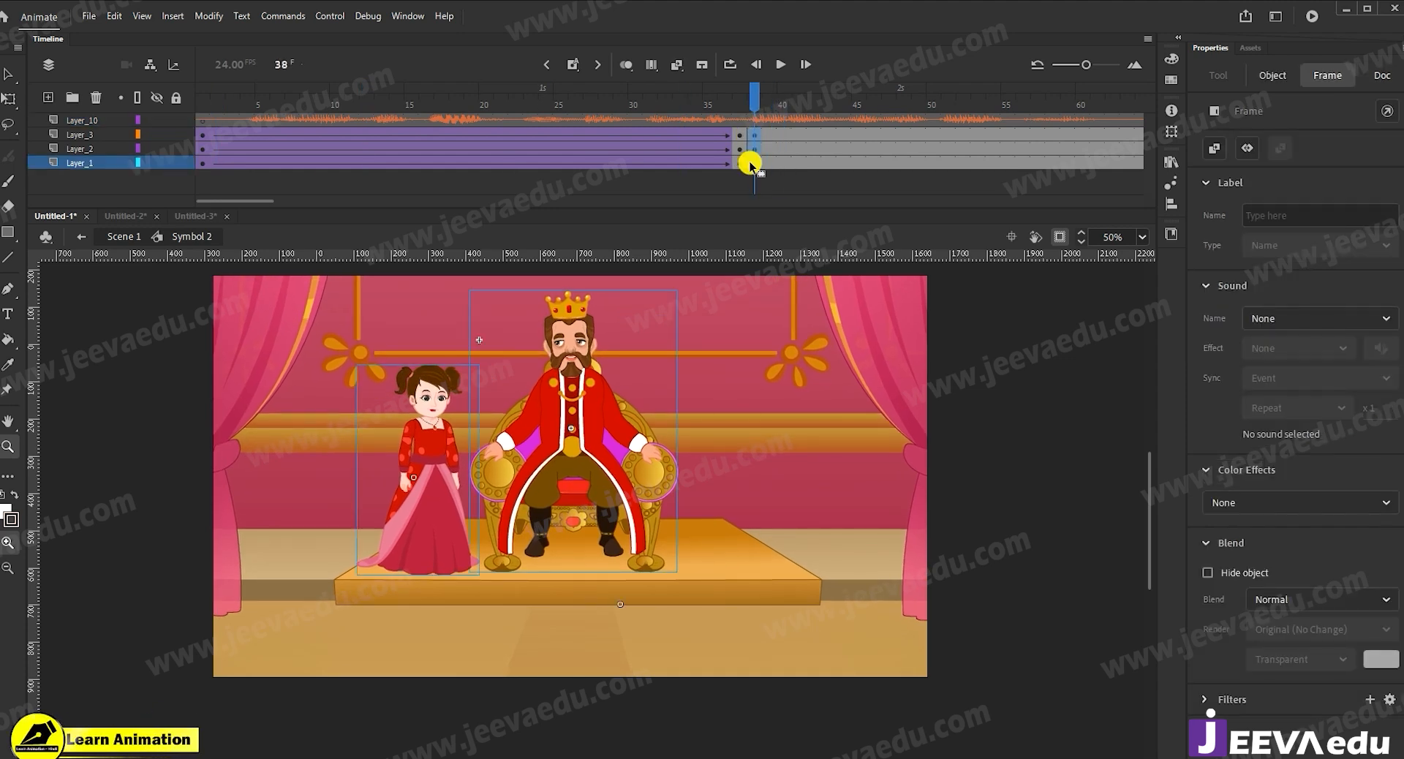
key(Return)
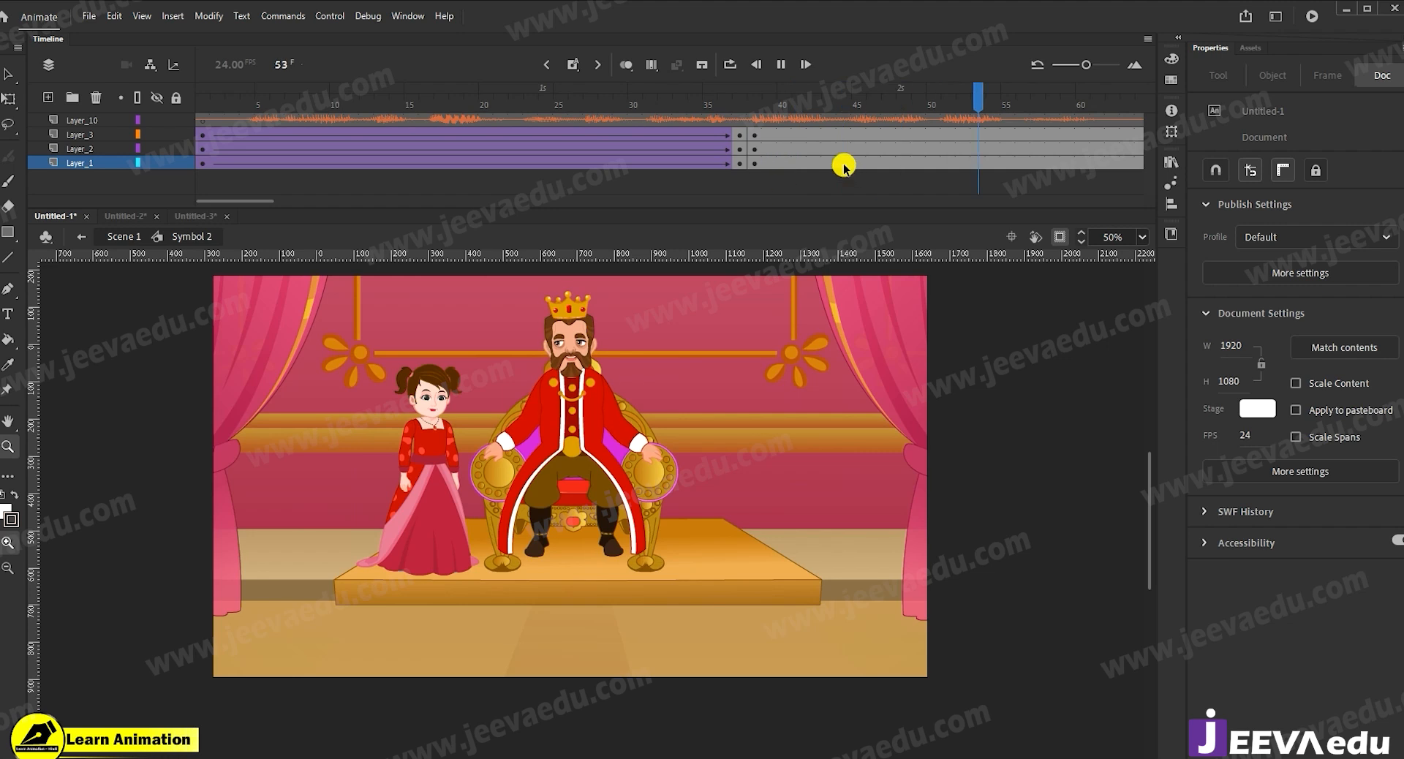
key(Return)
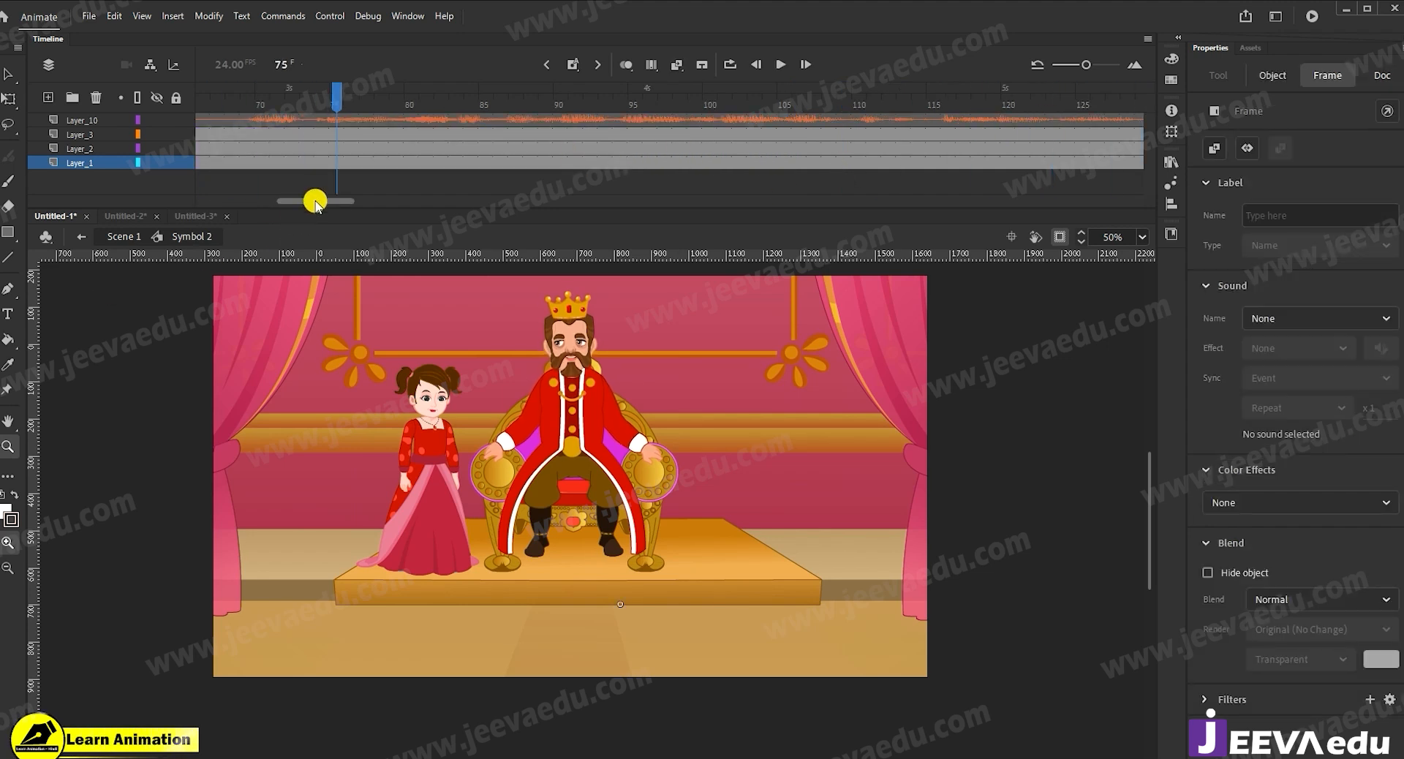
drag(320, 205, 290, 206)
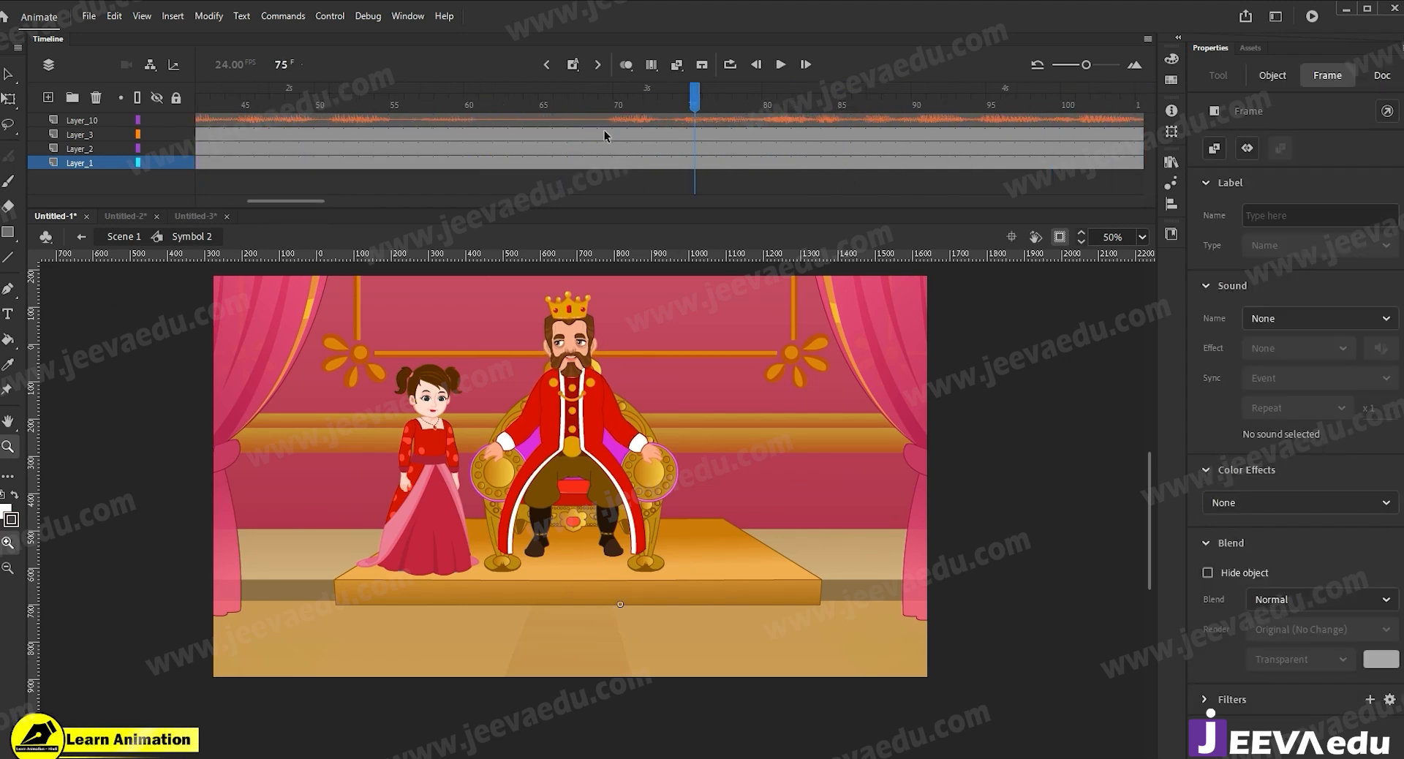
key(F6)
mouse_move(266, 196)
mouse_down()
mouse_move(286, 204)
mouse_move(271, 207)
mouse_up()
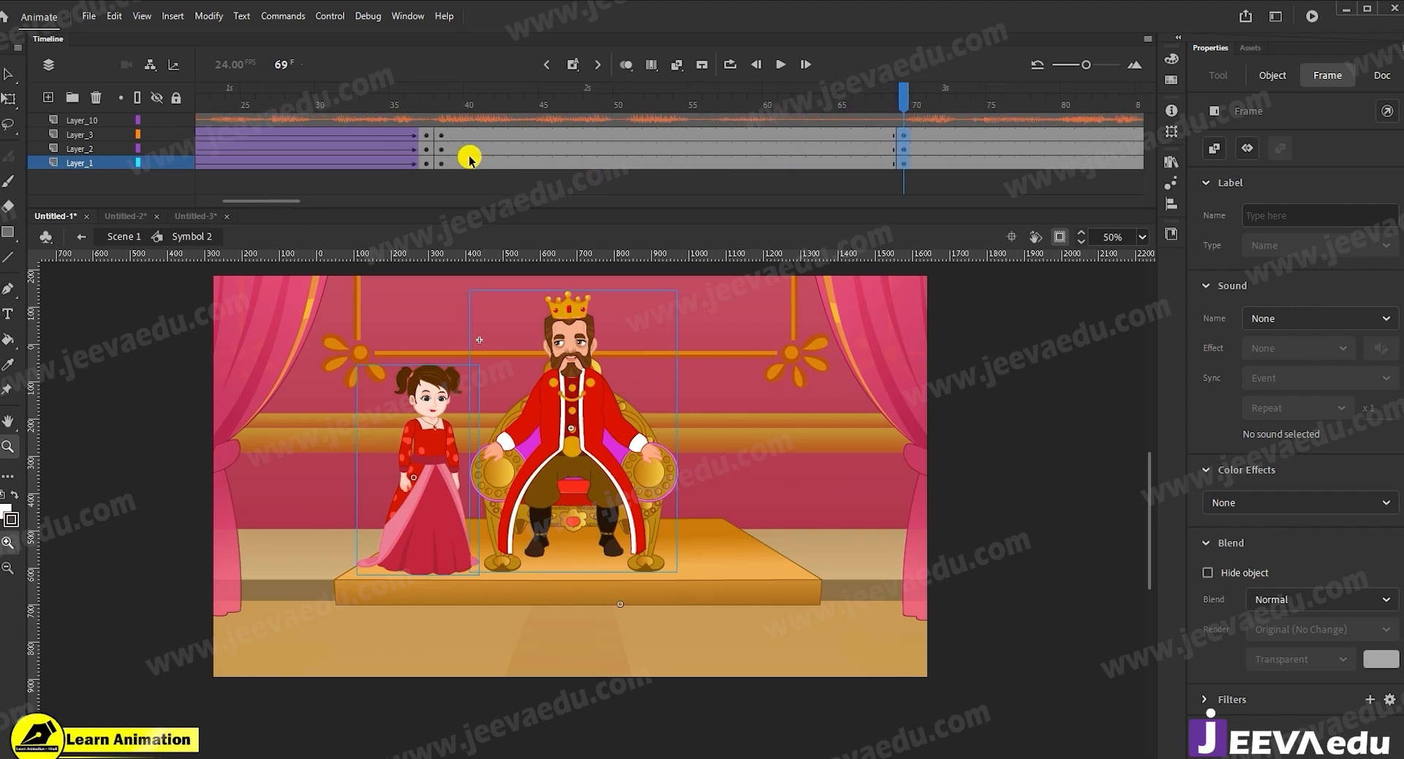
Delete the king from the Layer_2 keyframe at frame 38.
click(442, 136)
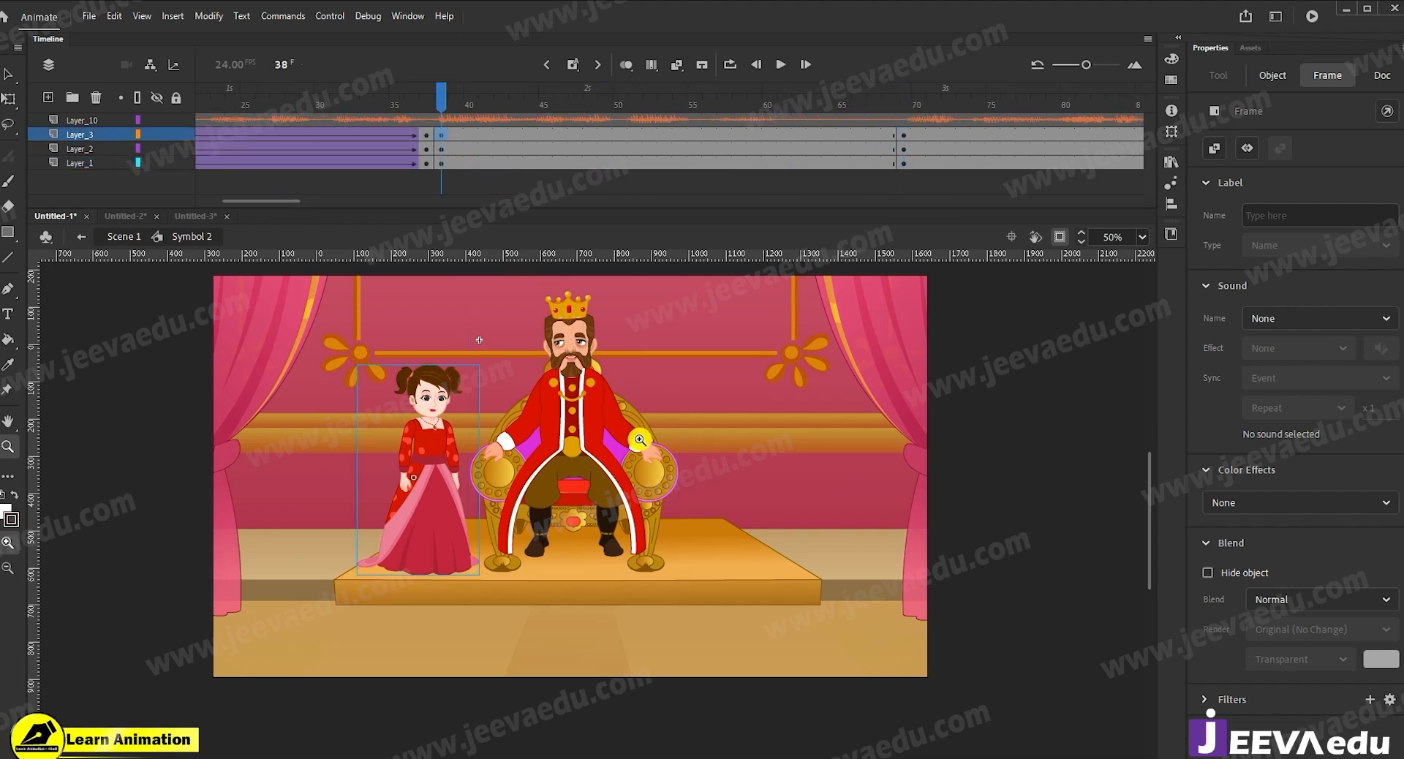
key(v)
click(596, 448)
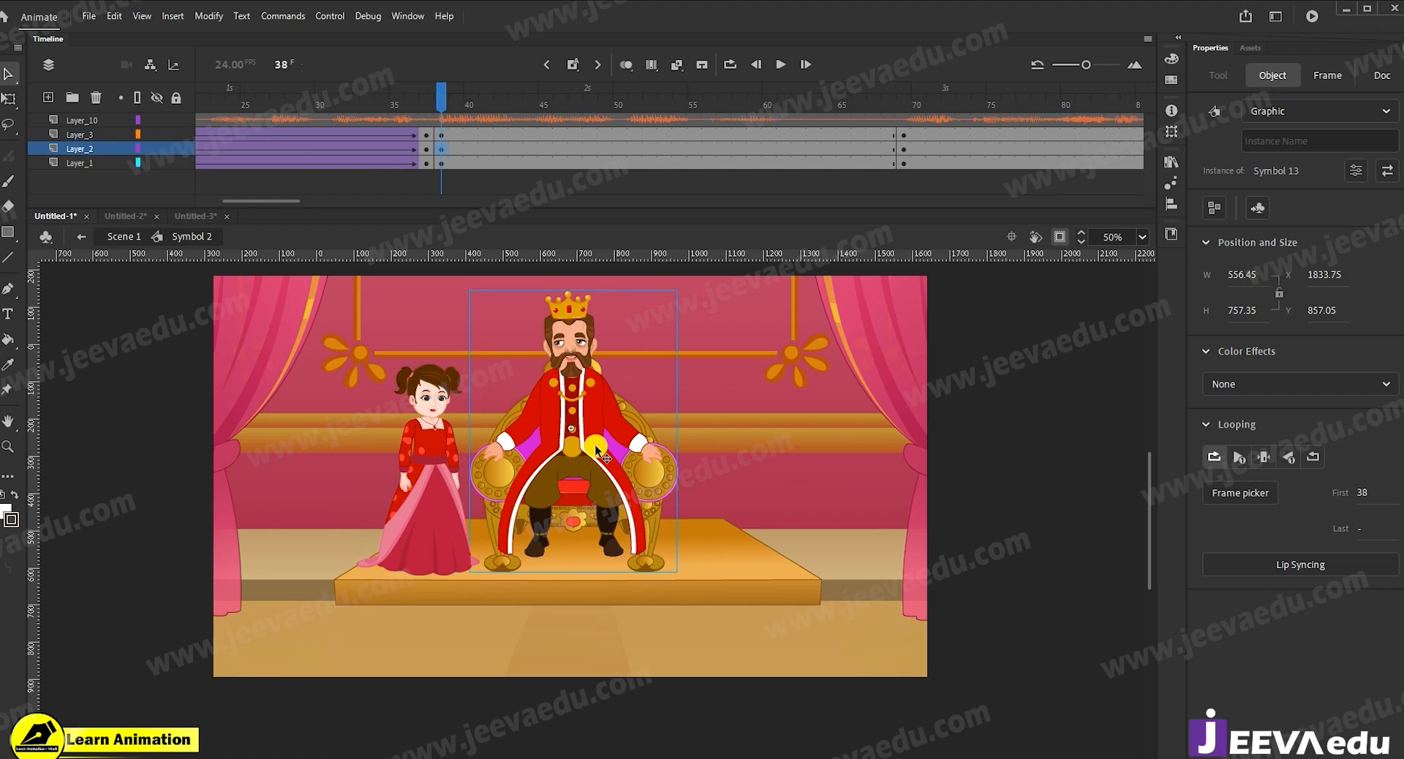
key(Delete)
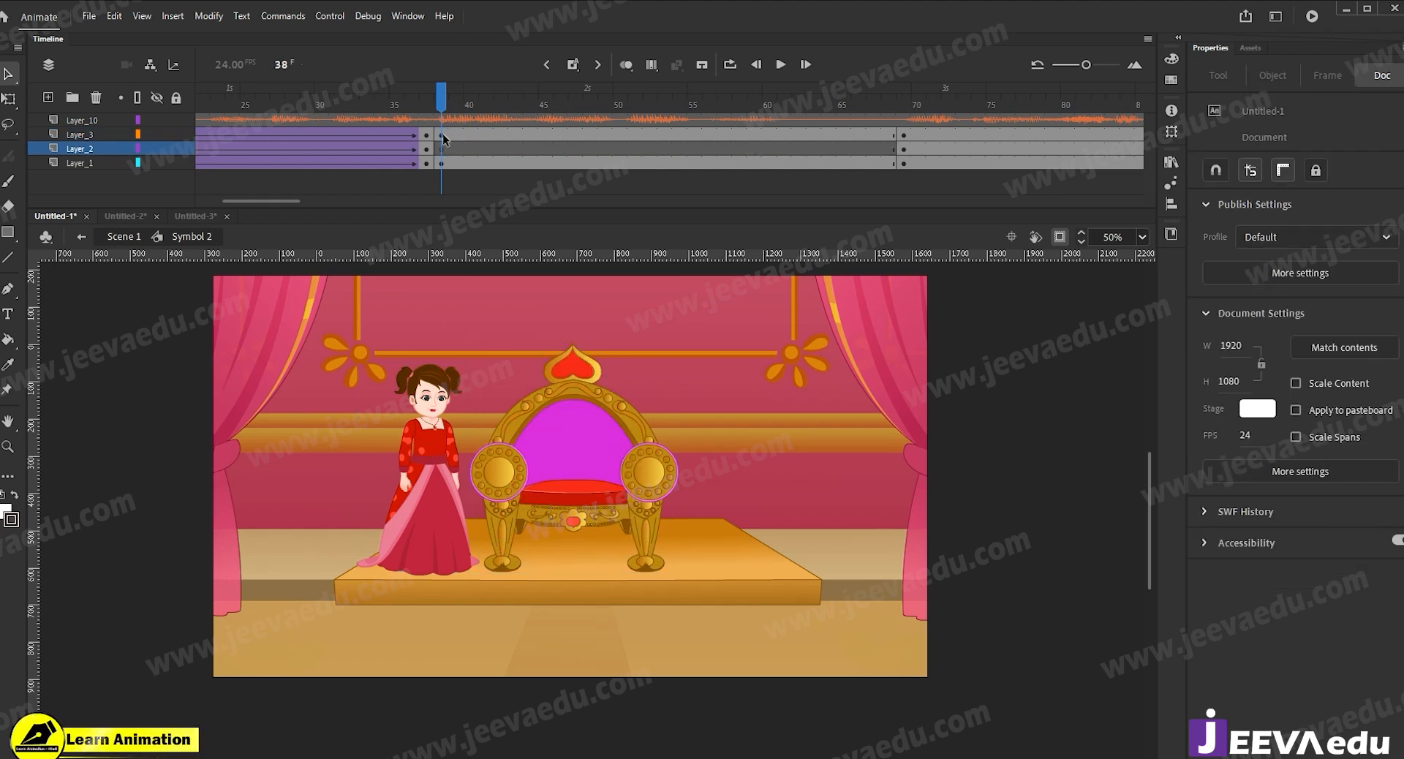
Enlarge the girl and background at frame 38 three times by 150%, repositioning them to frame the girl in close-up.
click(440, 163)
key(ctrl+alt+s)
text(1)
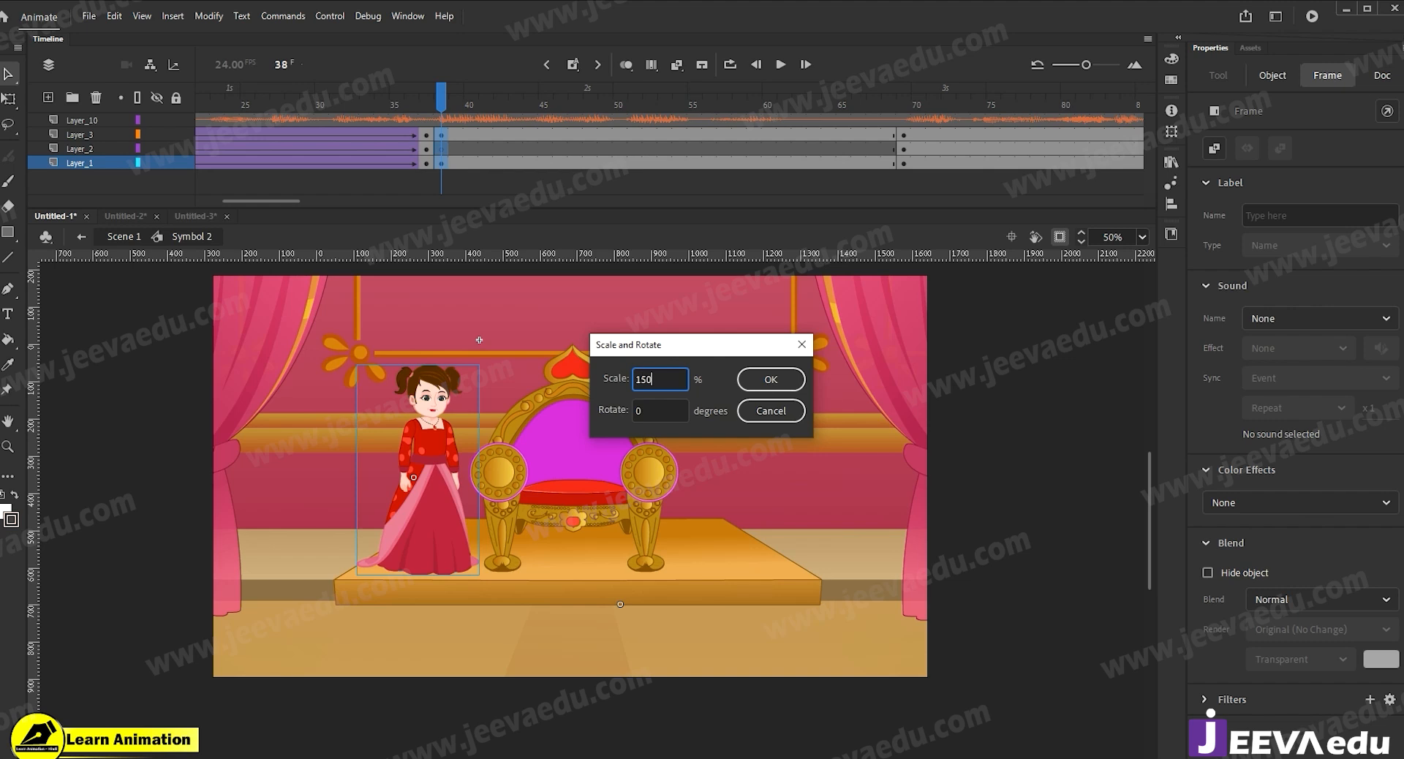
text(50)
key(Return)
key(ctrl+alt+s)
key(Return)
drag(559, 562, 888, 683)
key(ctrl+alt+s)
key(Return)
drag(722, 494, 846, 554)
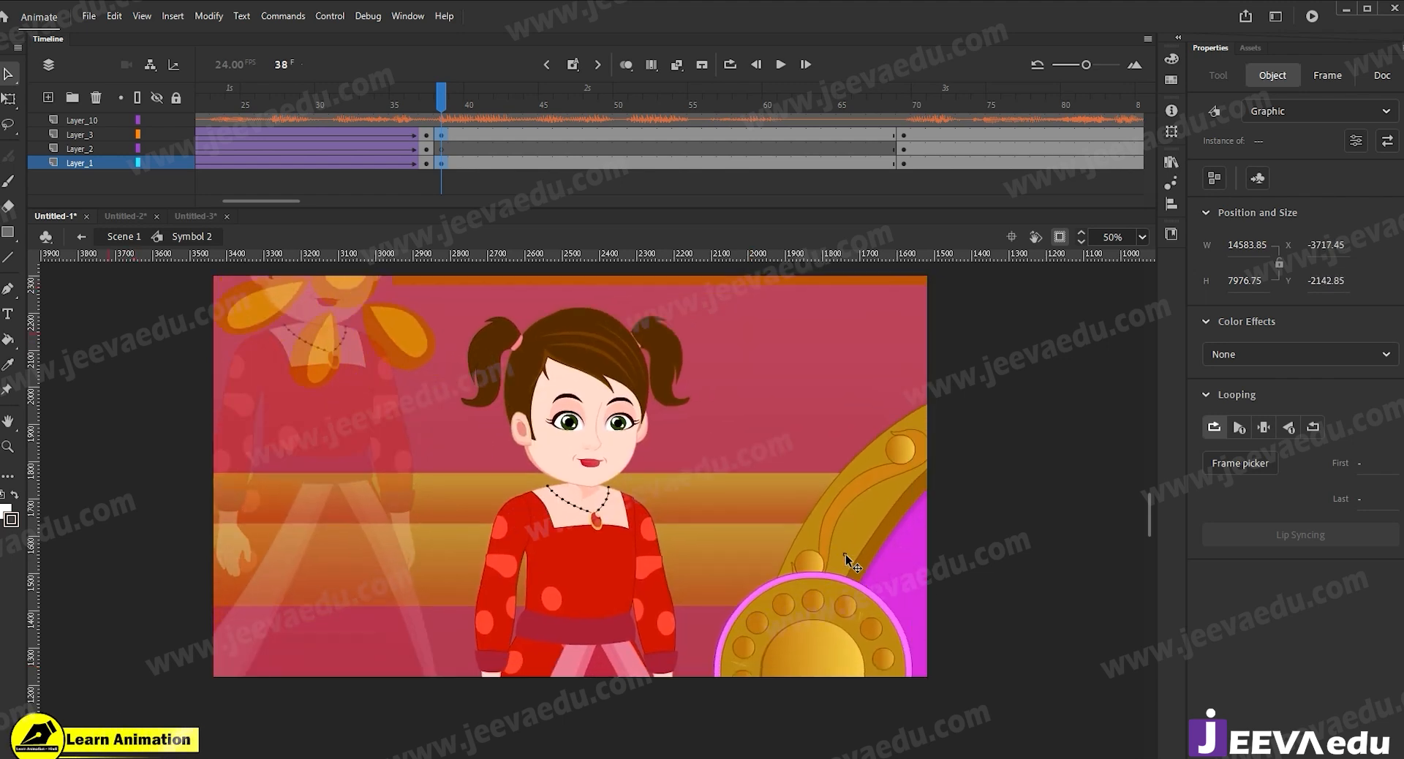
Scale the girl and background up three more times by 105% and move them so the girl is centered on the stage.
key(ctrl+alt+s)
text(1)
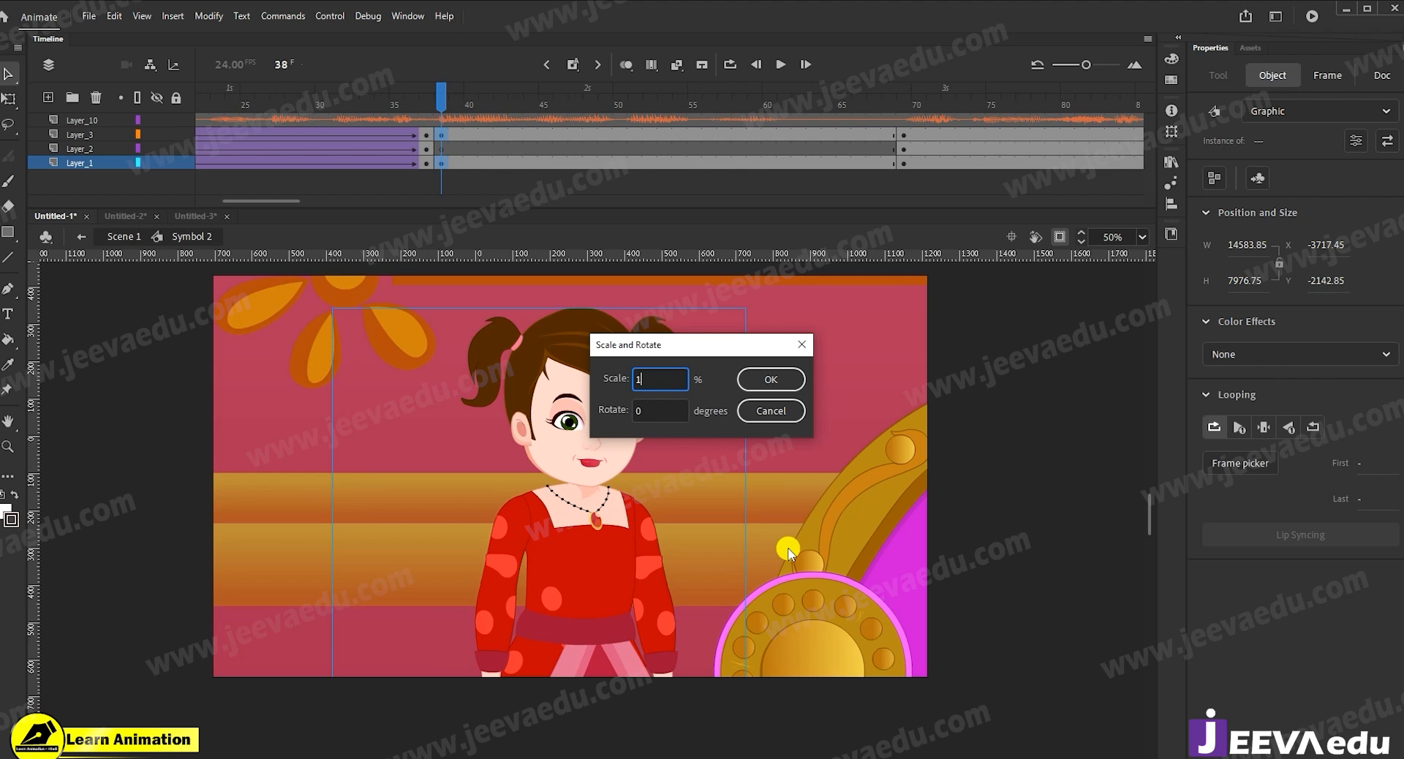
text(50105)
key(Return)
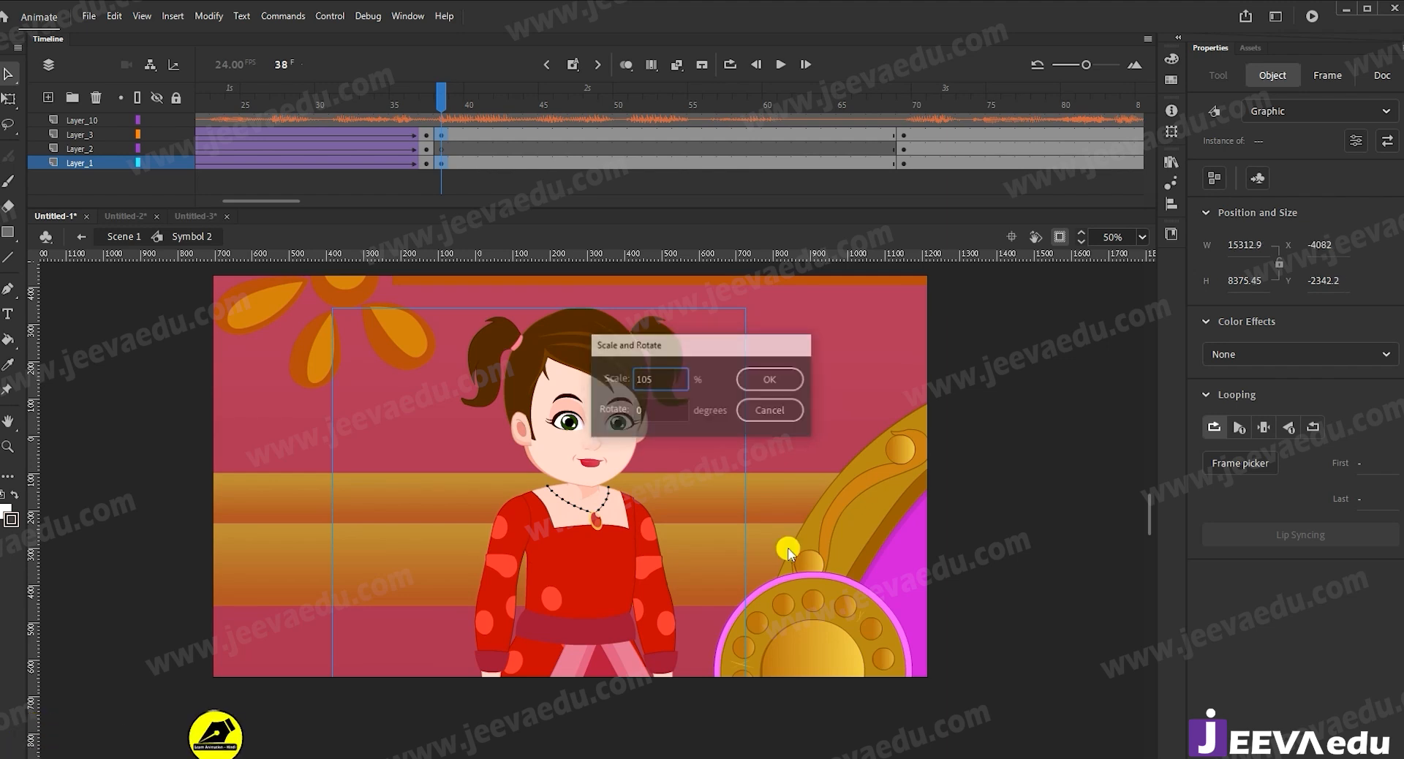
key(ctrl+alt+s)
key(Return)
key(ctrl+alt+s)
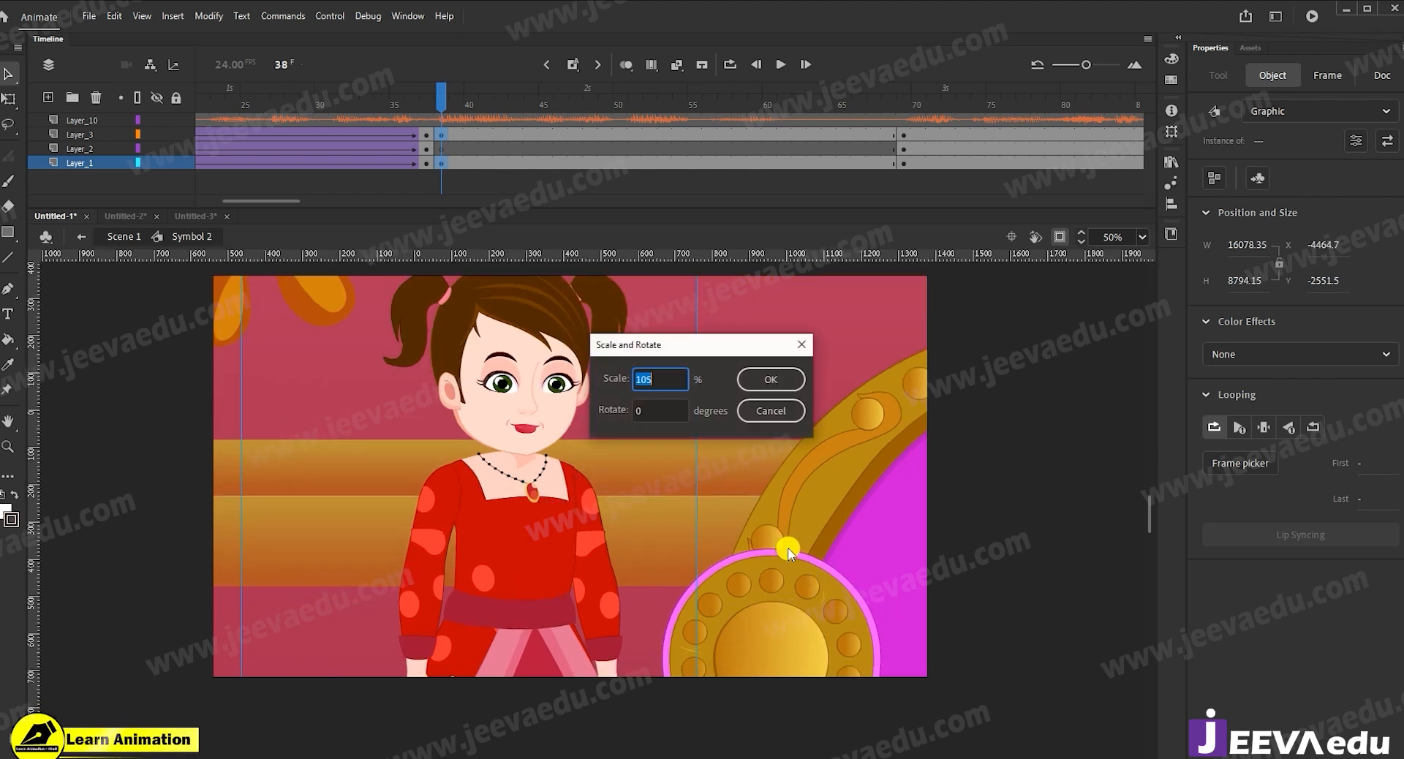
key(Return)
drag(574, 424, 661, 481)
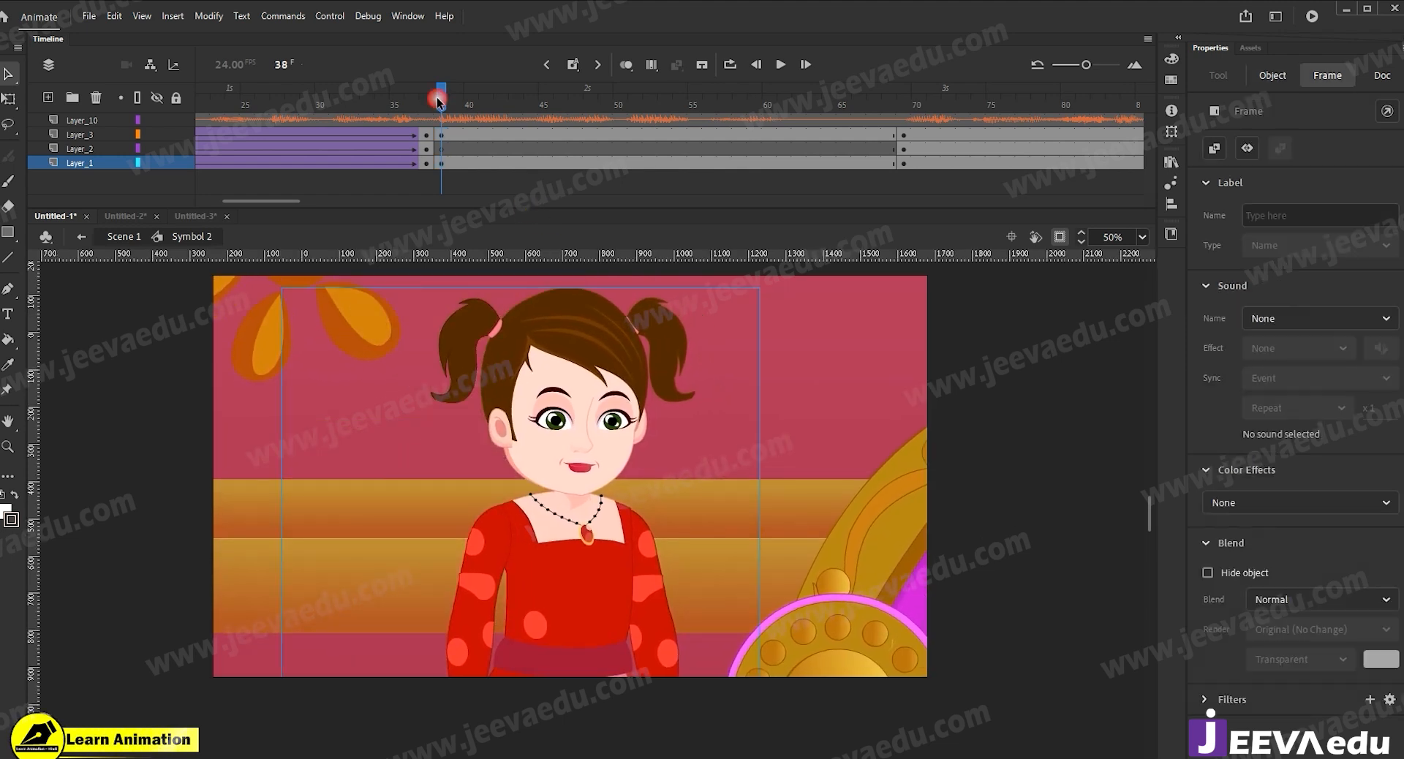
Set the first frame of the girl's graphic loop at frame 38 to 1.
click(597, 418)
click(602, 422)
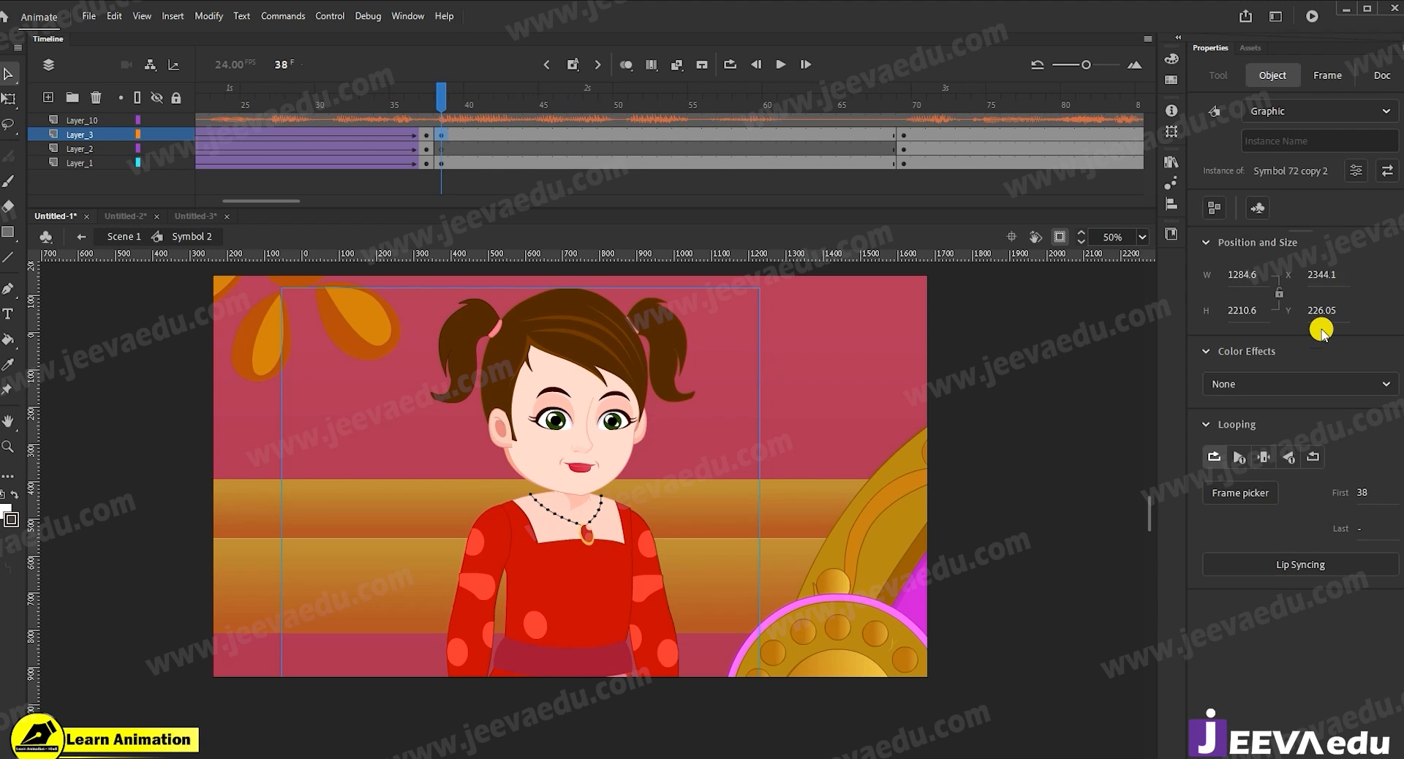
drag(1362, 494, 1251, 495)
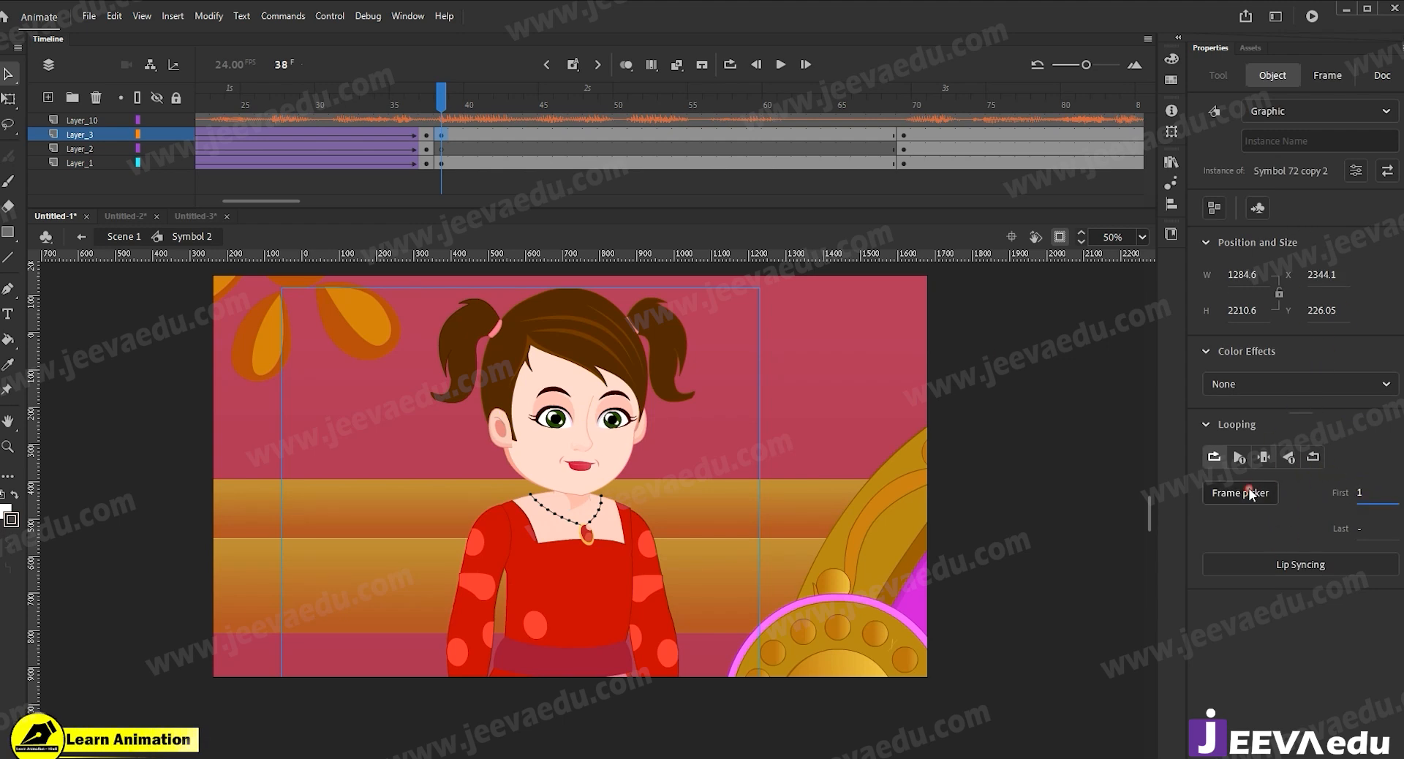
click(624, 384)
Play the girl's close-up, and replay from frame 32 to check the cut from the wide shot.
key(Return)
key(Return)
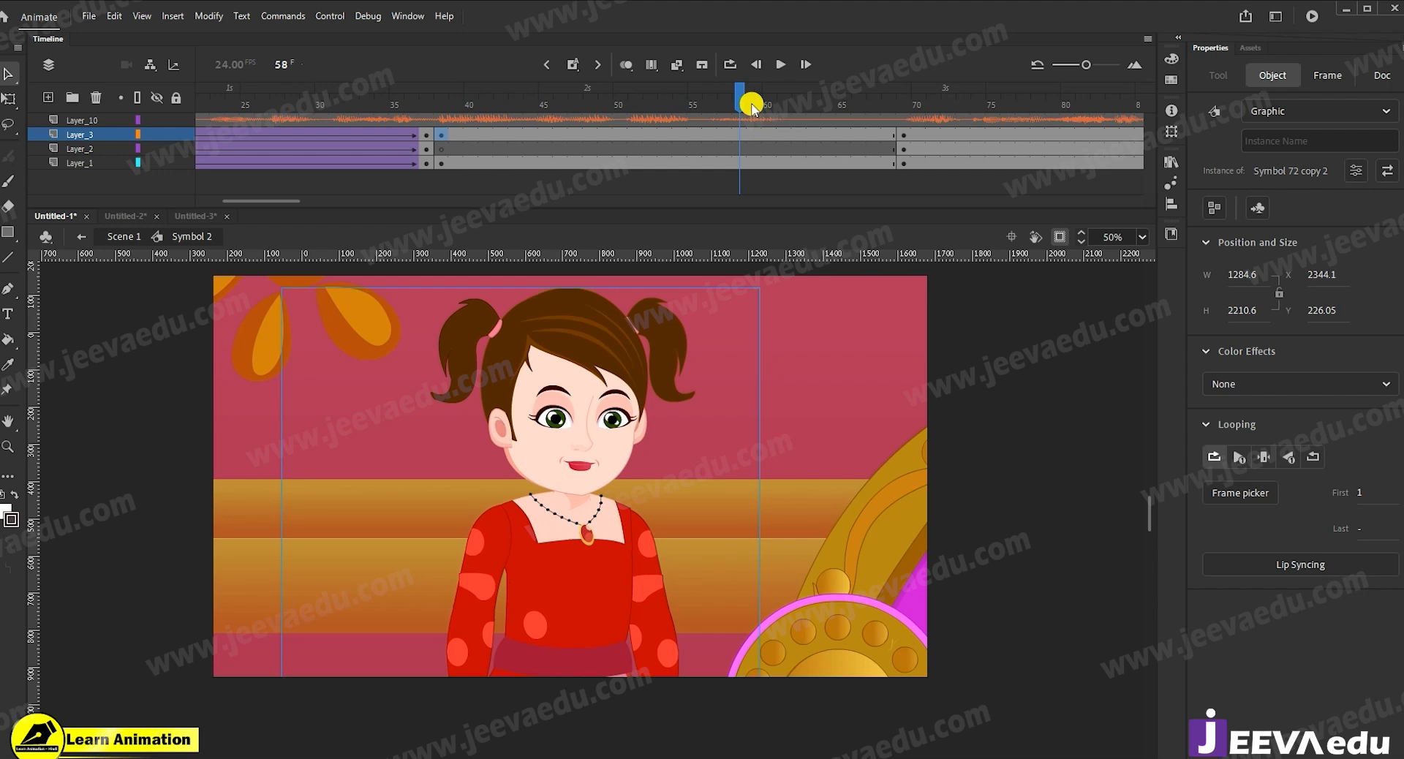
click(350, 152)
click(561, 466)
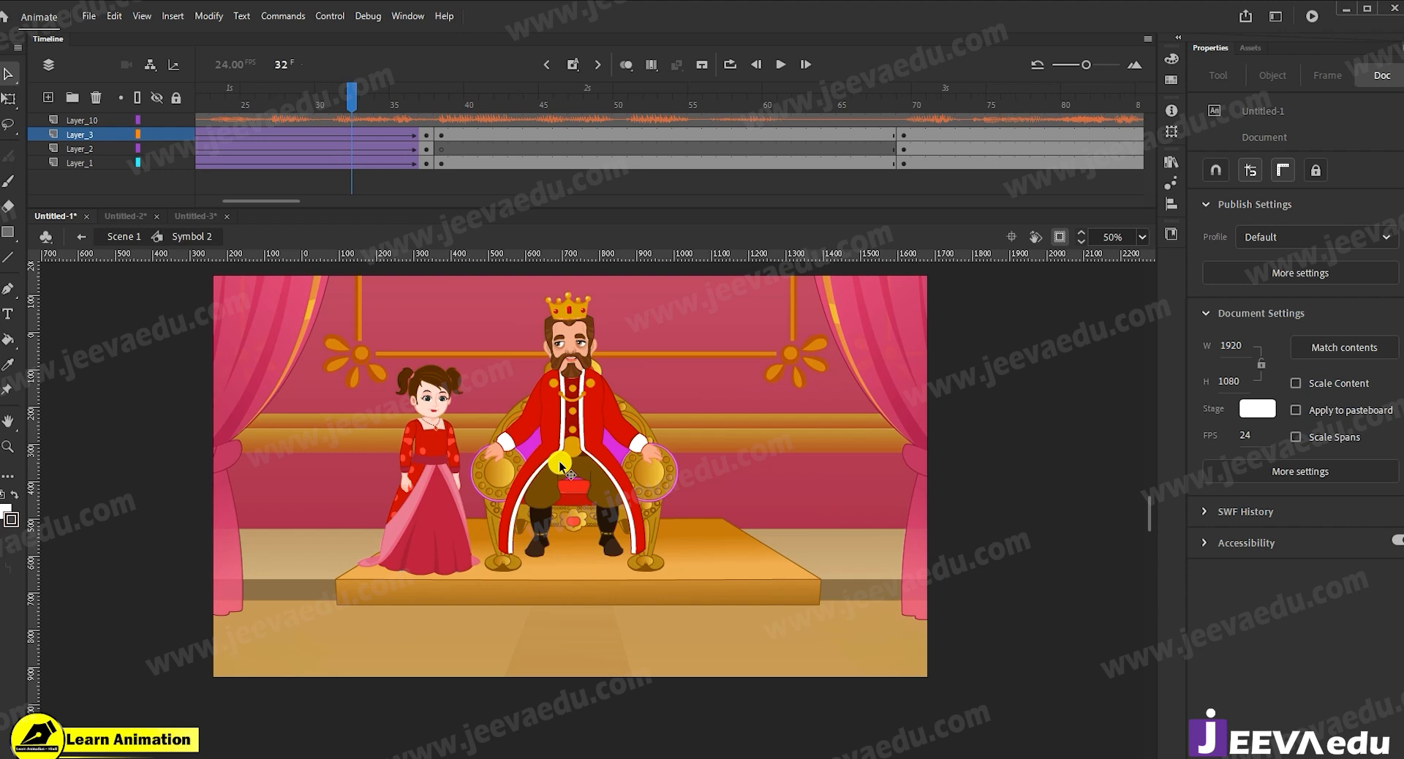
key(Return)
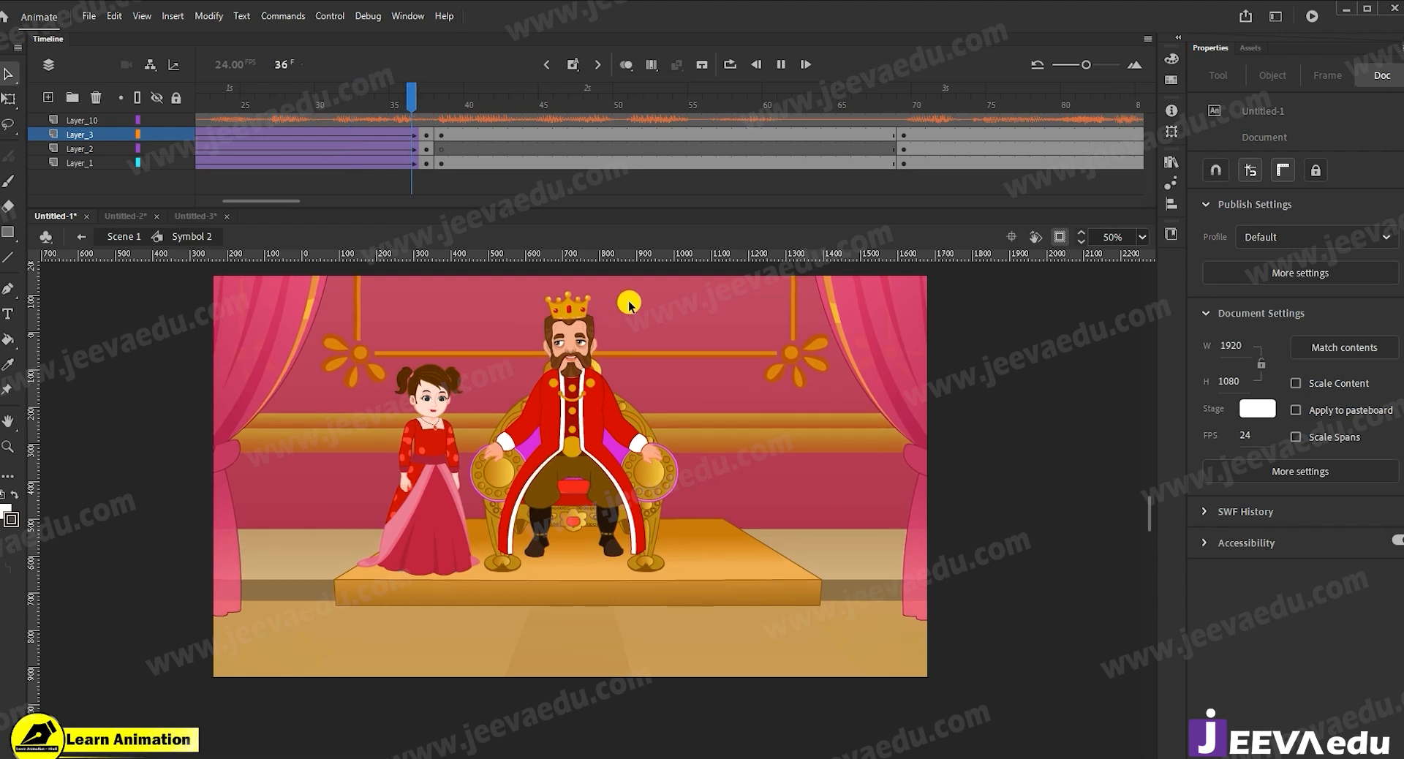
Replay the cut from the wide shot into the girl's close-up and stop shortly before the next shot.
drag(684, 104, 635, 101)
key(Return)
key(Return)
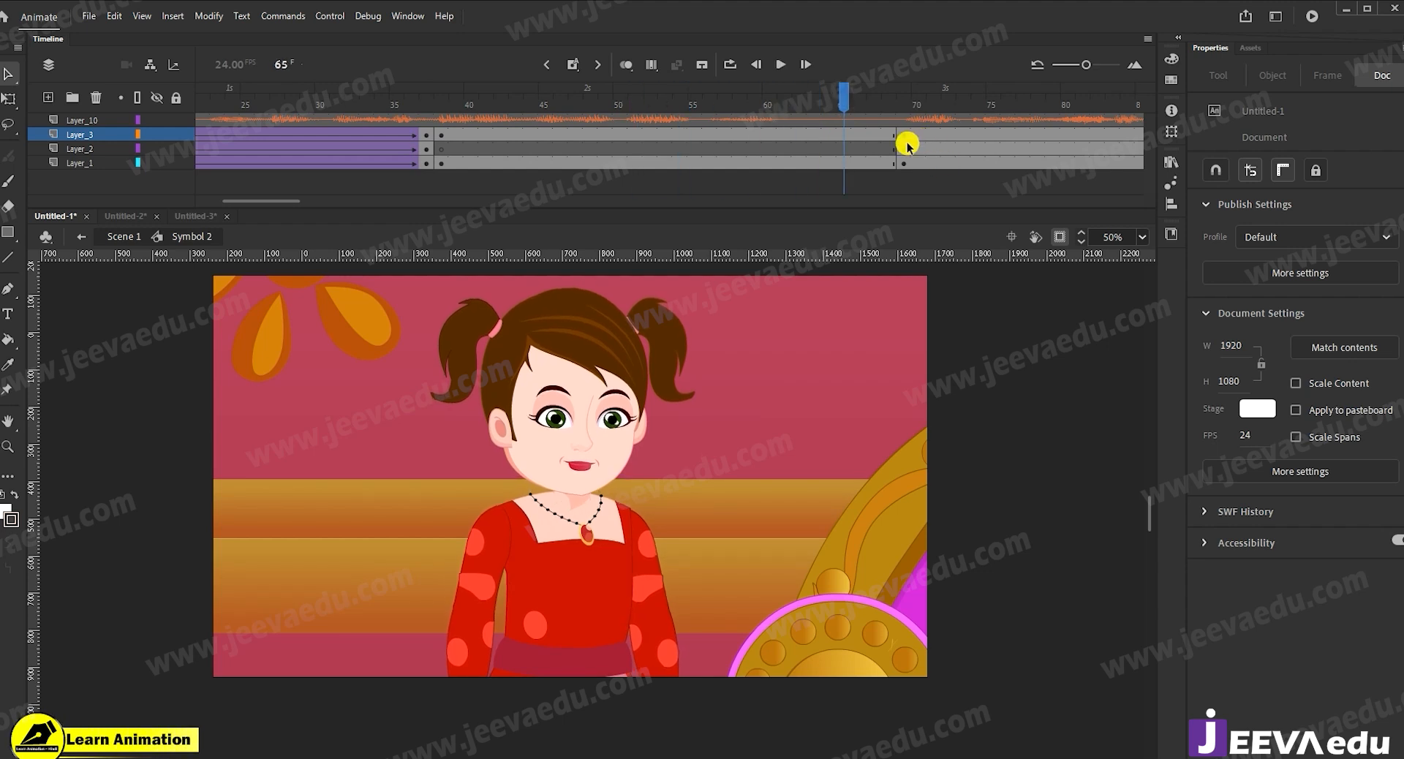
Move the girl's close-up at frame 38 from Layer_3 to Layer_2 and leave Layer_3 blank there.
click(444, 134)
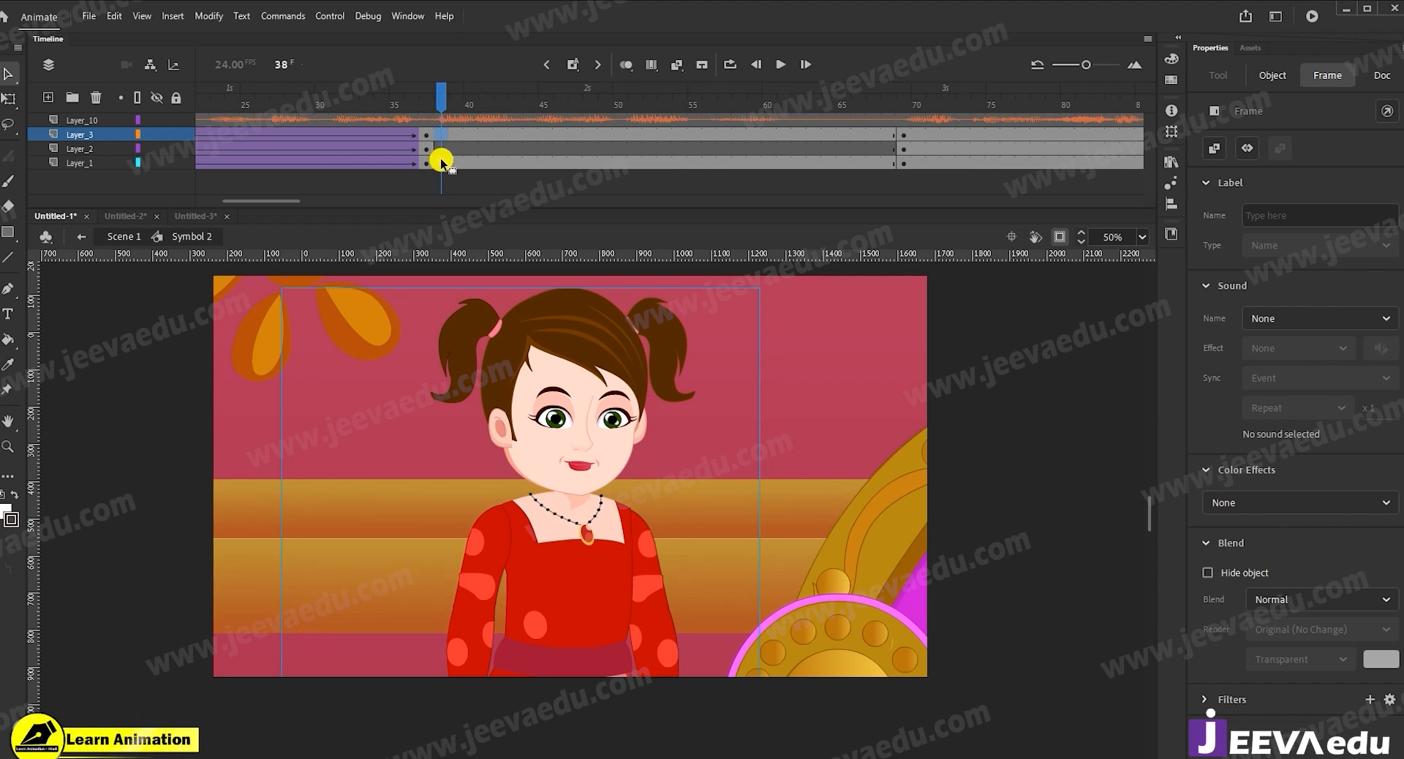
key(ctrl+z)
click(441, 135)
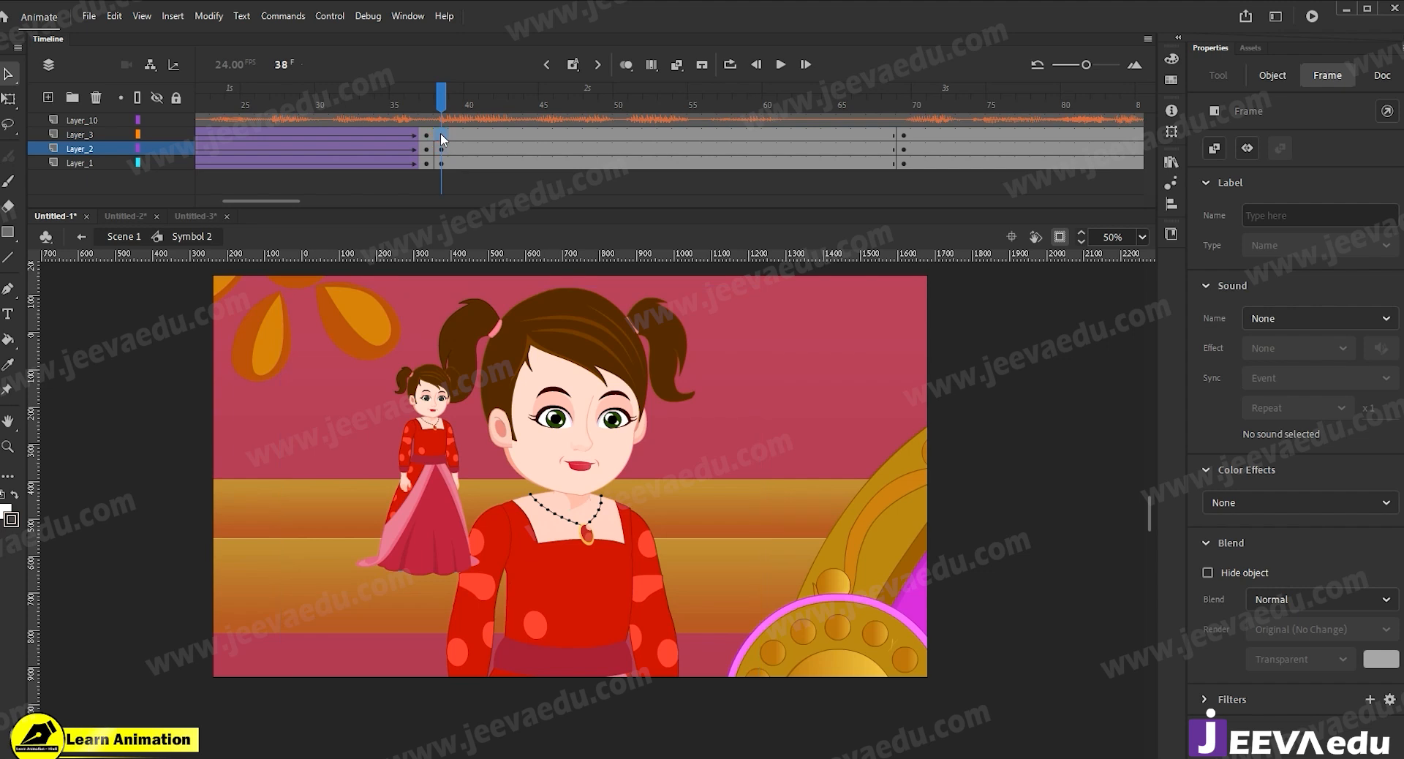
key(F7)
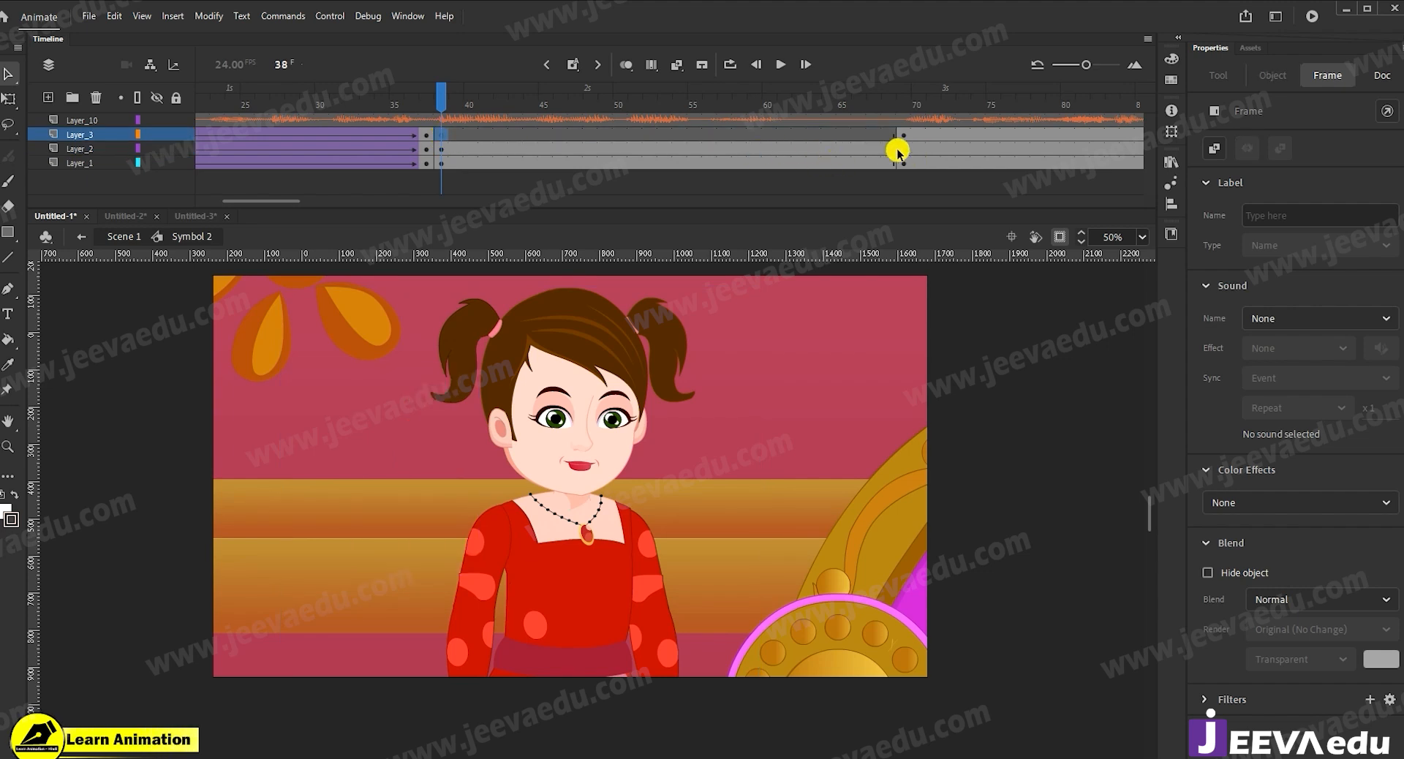
Insert keyframes at frame 68 on Layer_1 and Layer_2 and create classic tweens from frame 38.
click(892, 163)
key(F6)
drag(859, 150, 833, 162)
right_click(841, 158)
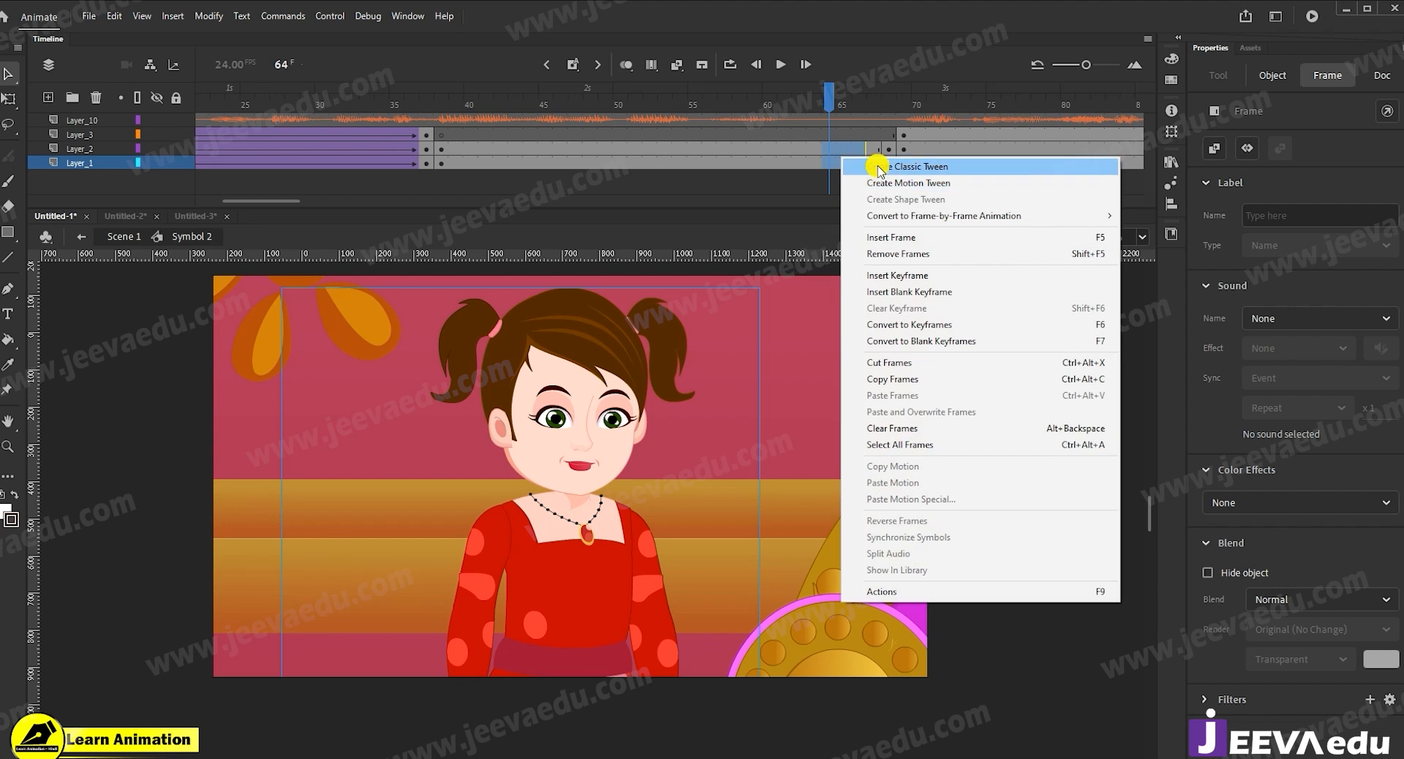
click(877, 168)
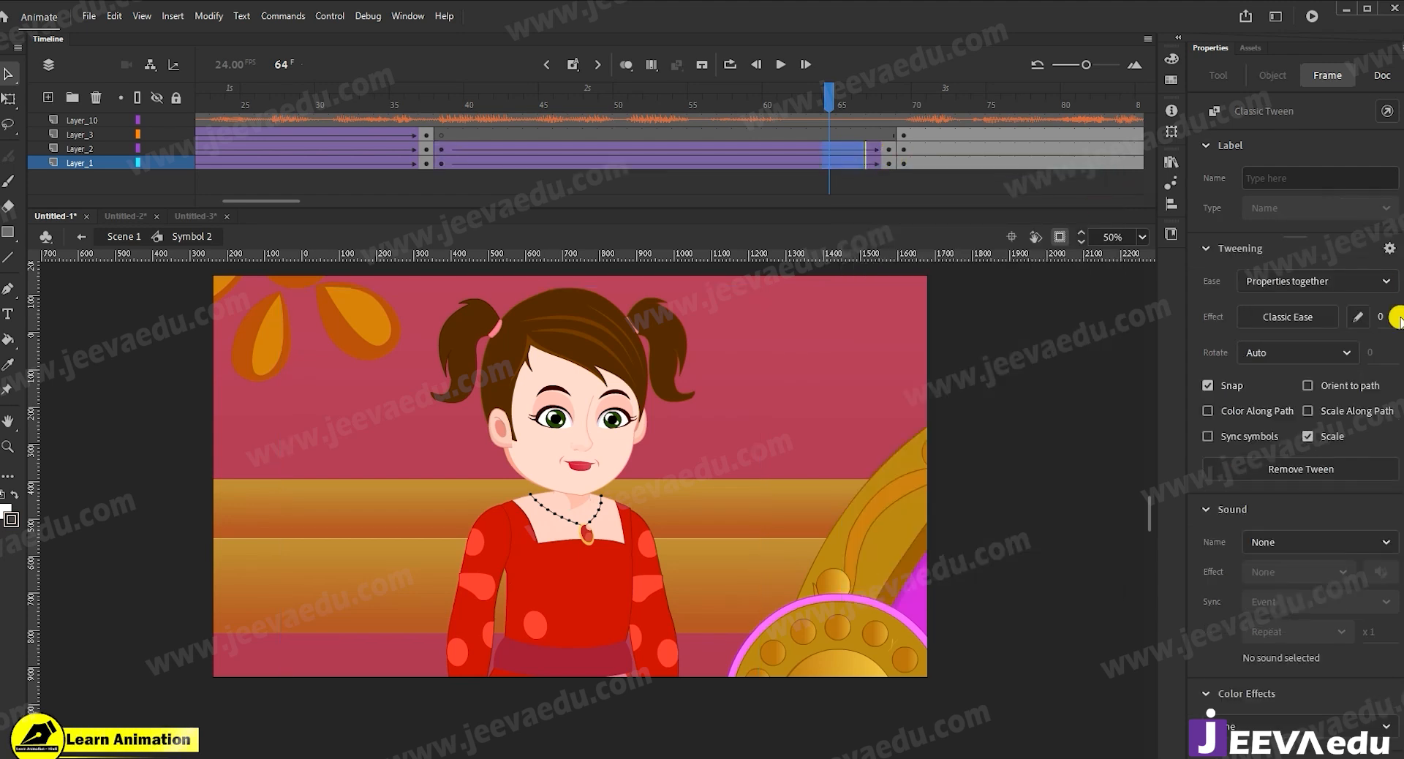
Give the close-up tweens a custom S-shaped ease with a slow start and end, saved as My Ease 2.
click(1358, 317)
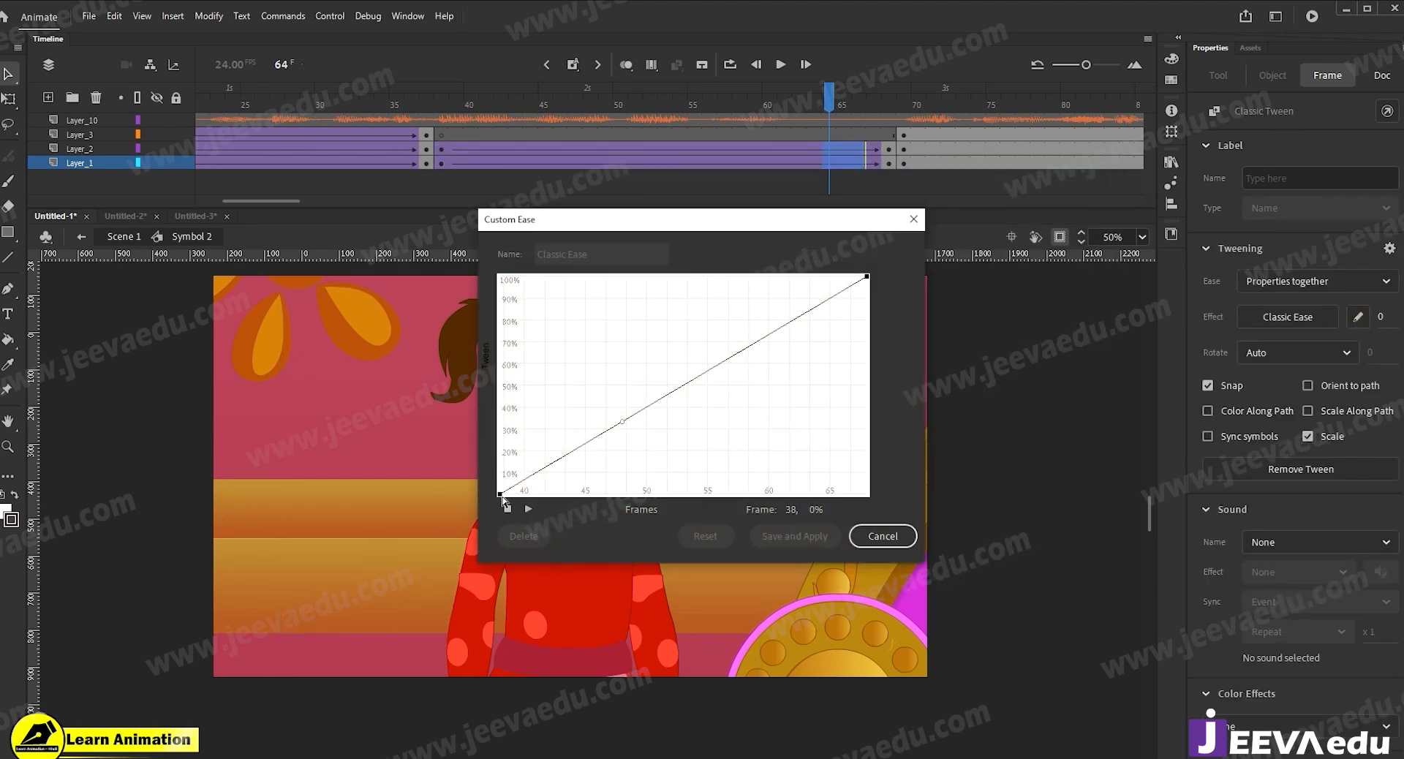
drag(627, 430, 647, 526)
drag(869, 277, 741, 276)
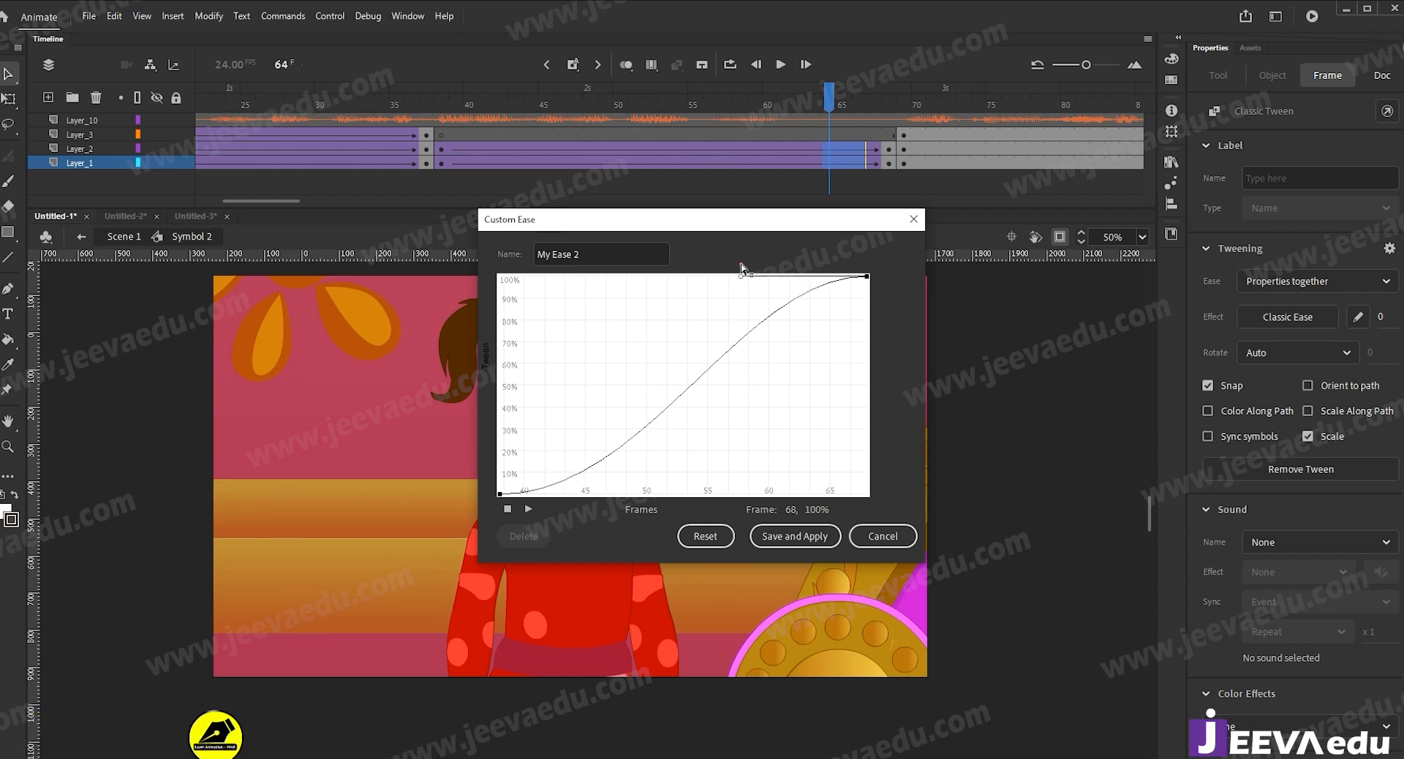
click(809, 534)
Scale the girl and background at frame 68 by 104% and reposition them so the girl stays centered.
click(890, 151)
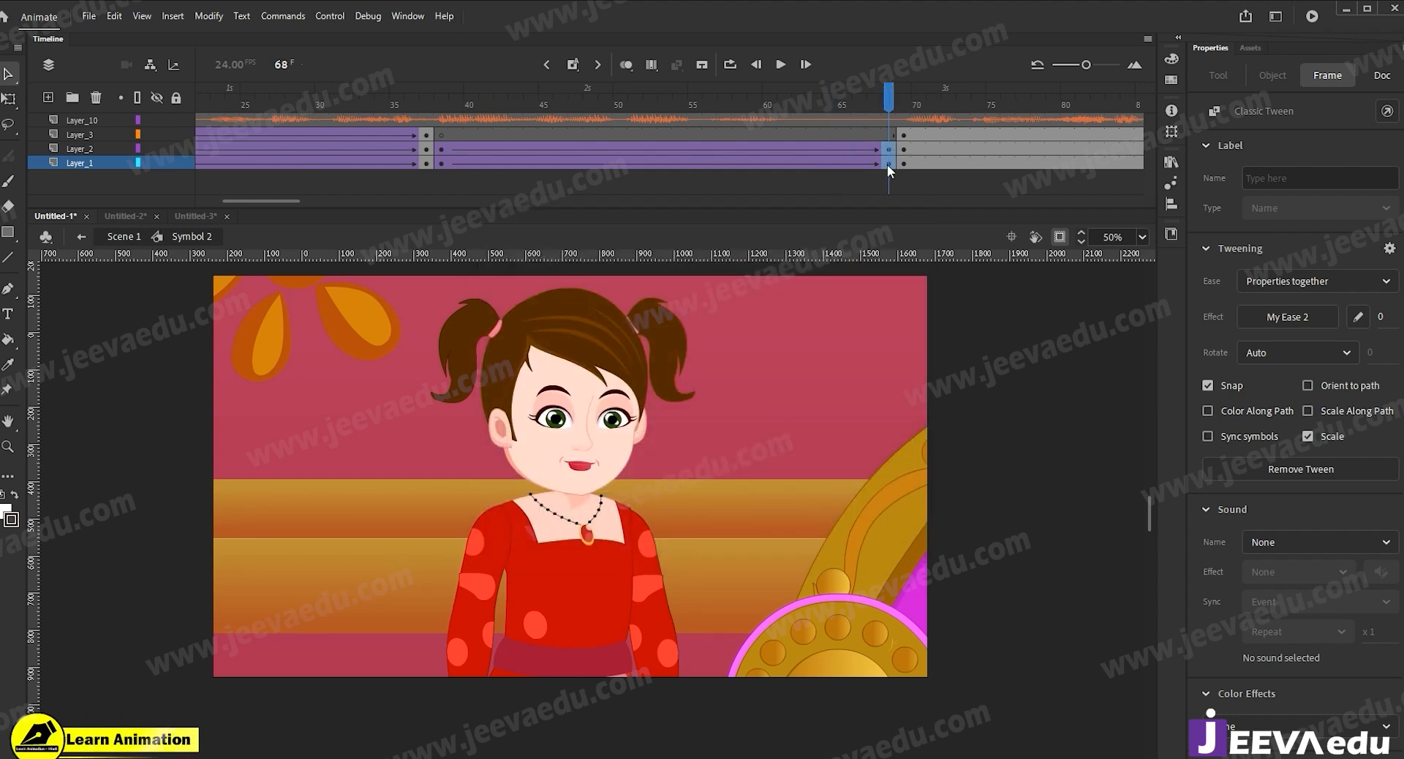
click(889, 164)
key(ctrl+alt+s)
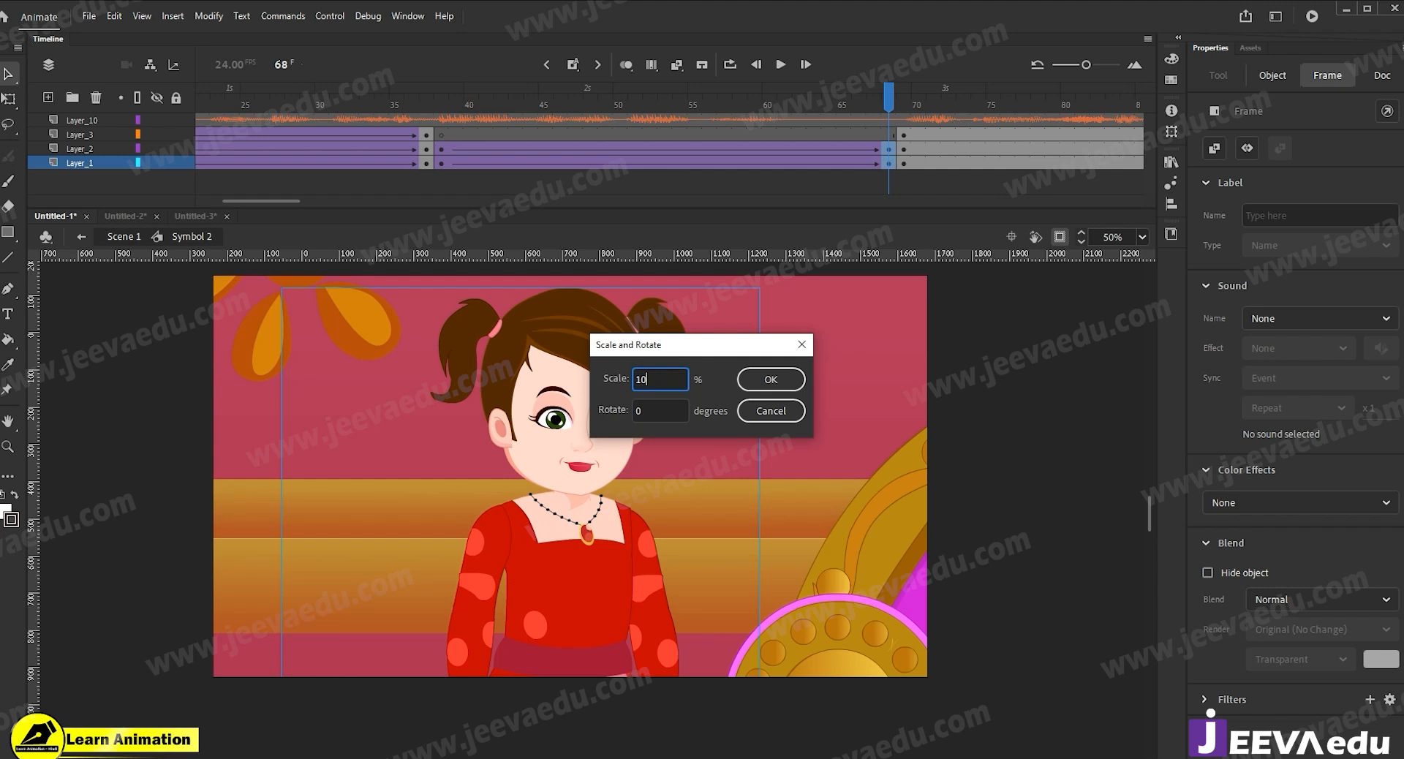
text(104)
key(Return)
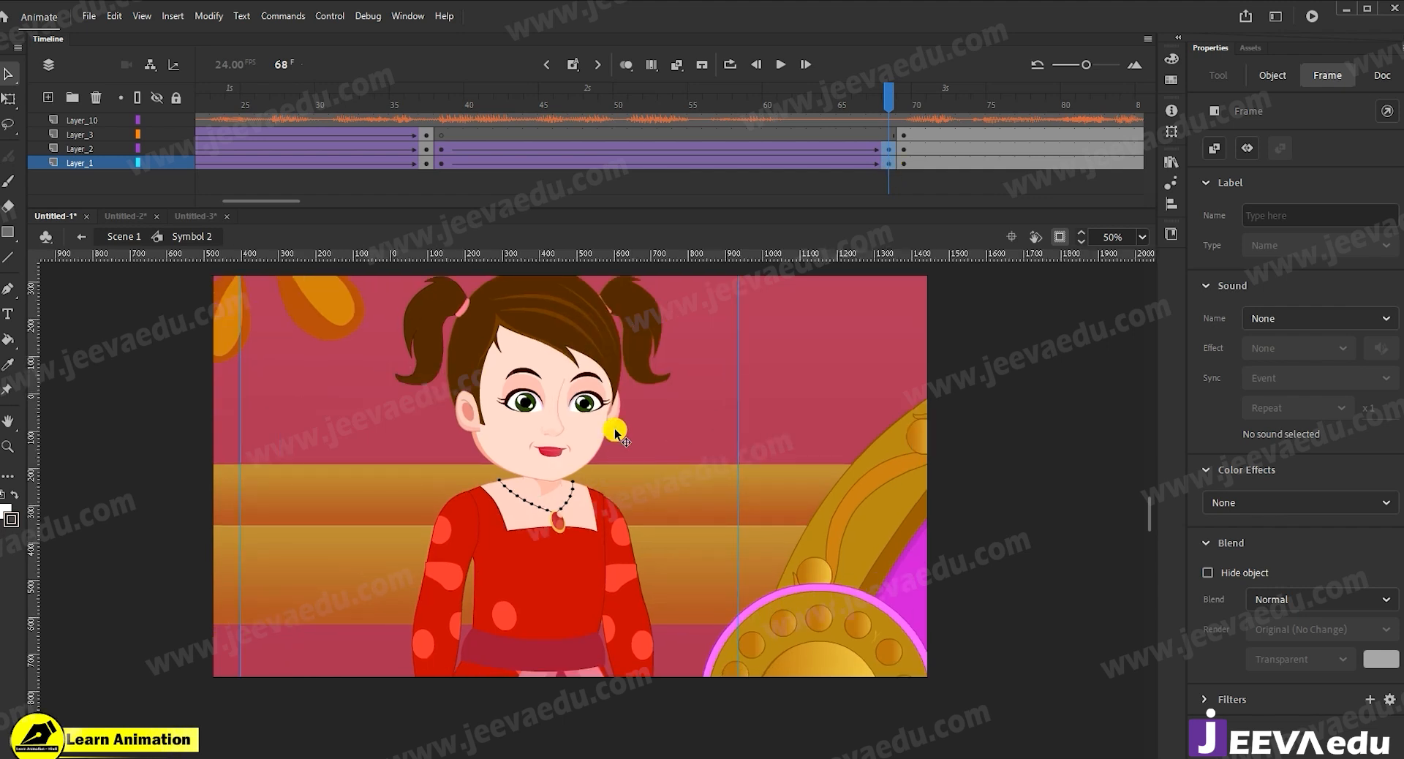
drag(553, 392, 579, 402)
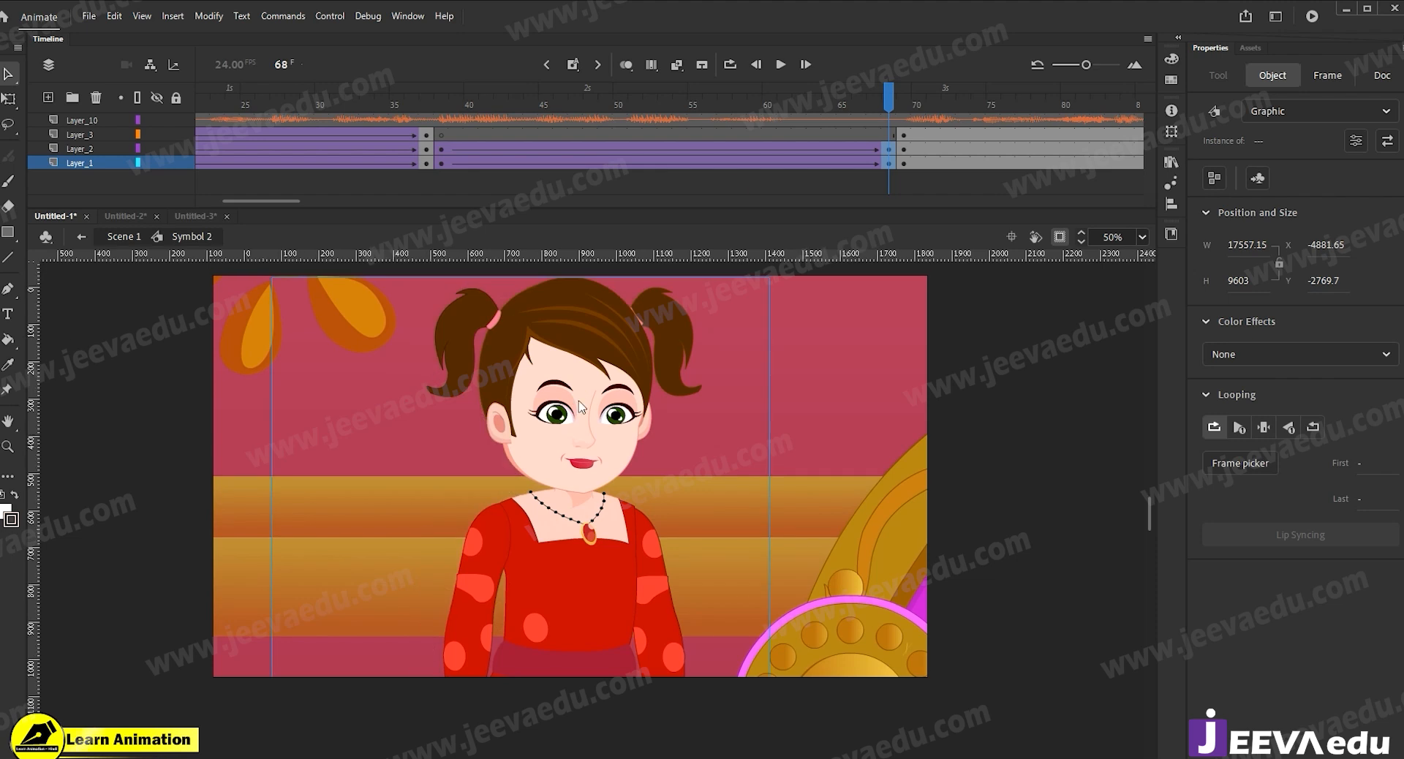
Scrub through the girl's slow zoom and shift the girl and background slightly lower at frame 68.
click(442, 106)
drag(447, 108, 841, 147)
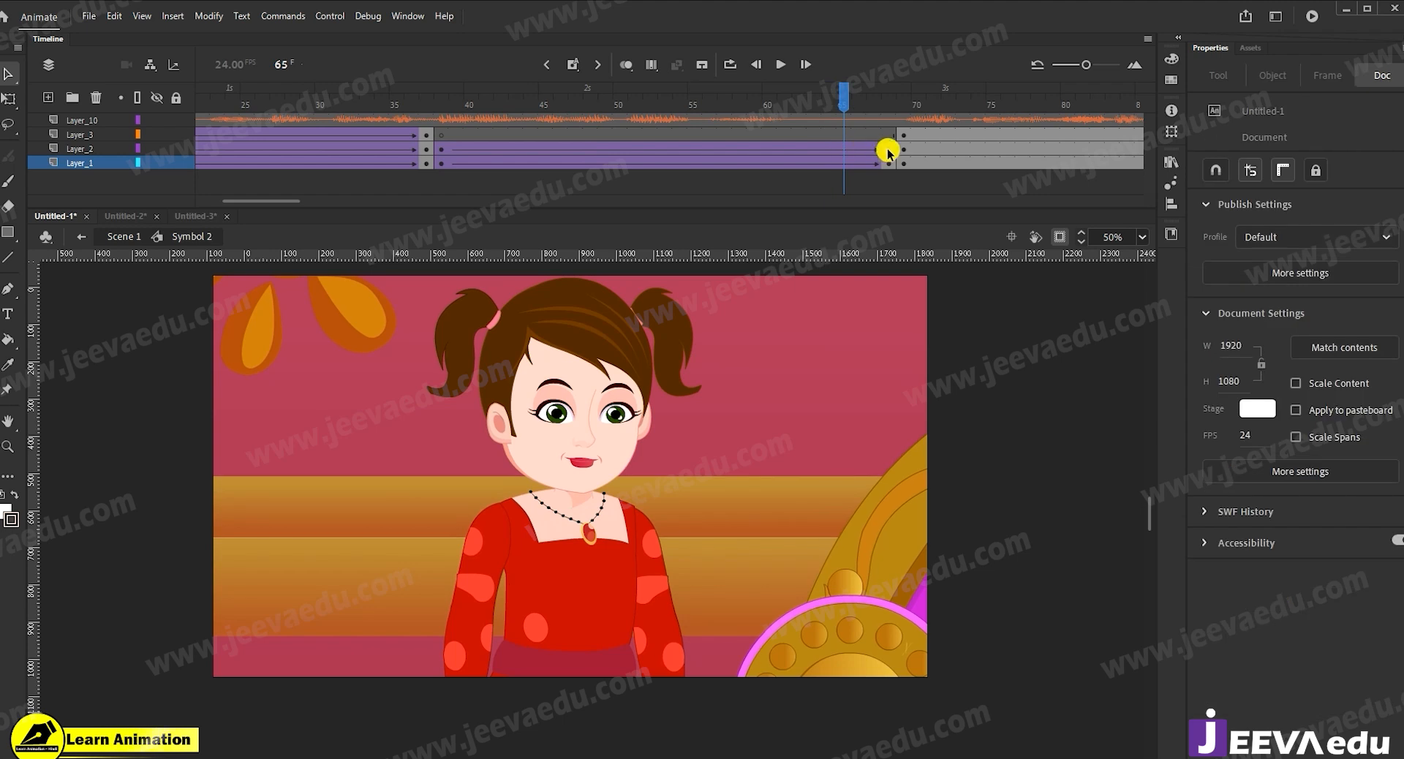
click(890, 164)
click(889, 164)
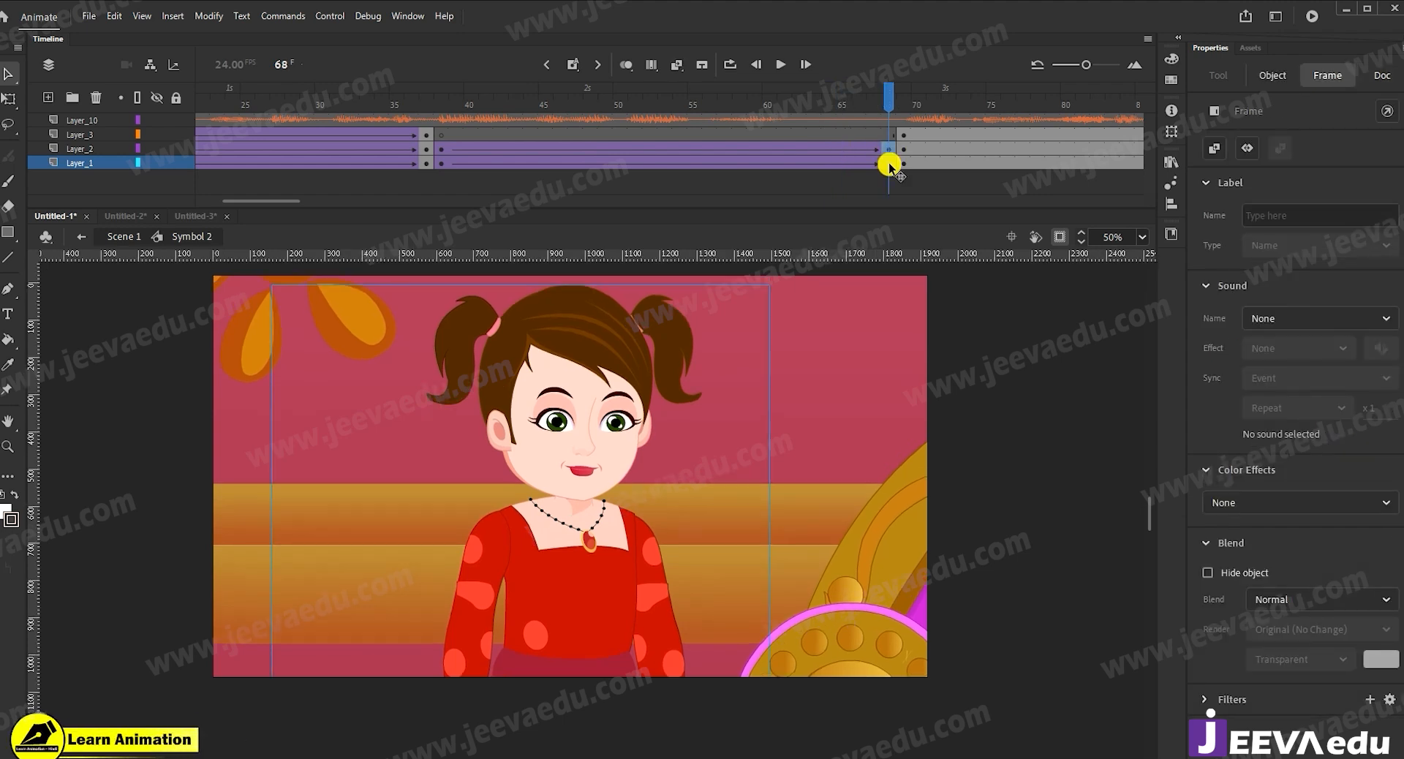
drag(888, 94, 891, 141)
click(912, 129)
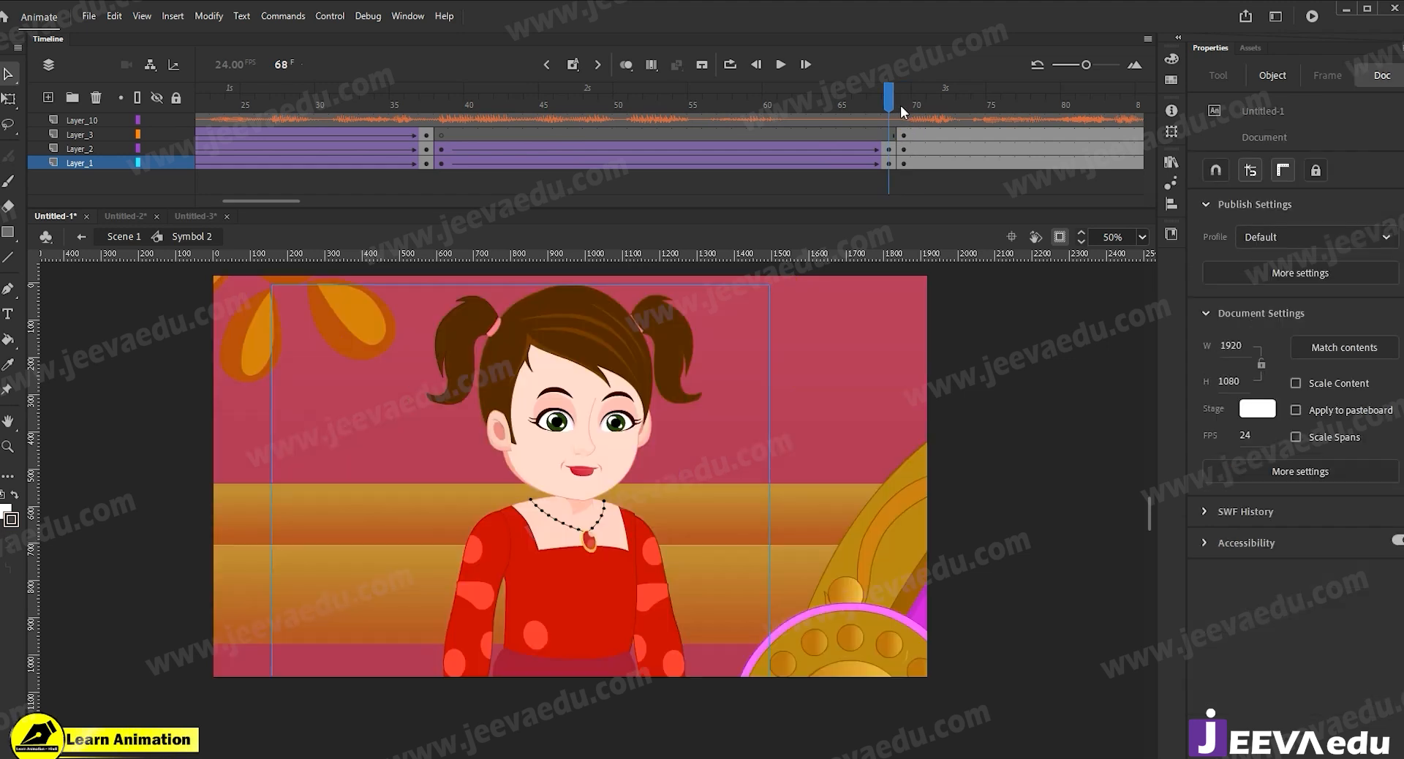
Play the wide shot after frame 69 with its audio to find where the shot should end.
click(905, 122)
drag(266, 200, 313, 206)
key(Return)
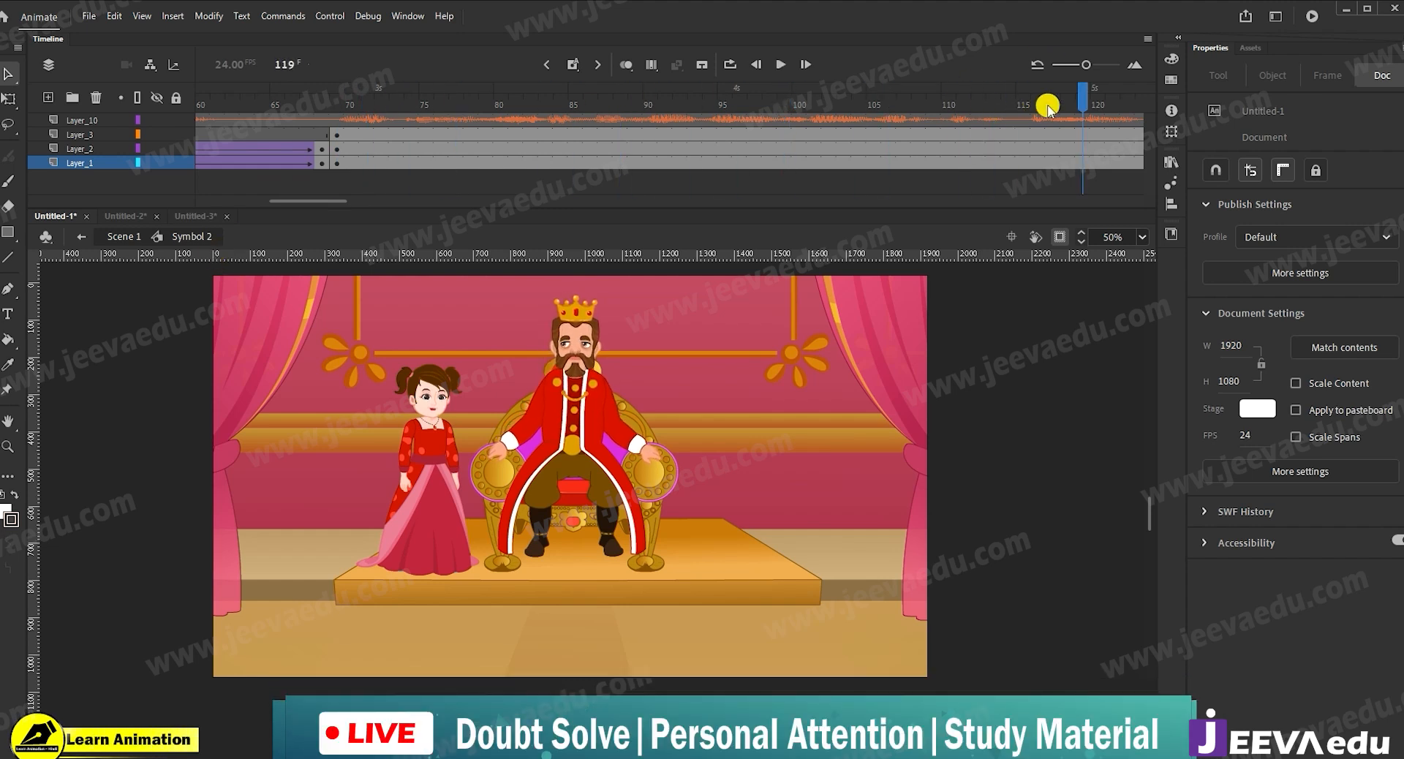
key(Return)
key(Return)
Insert blank keyframes at frame 136 on Layer_1, Layer_2 and Layer_3 to end the wide shot.
click(381, 135)
drag(381, 135, 375, 160)
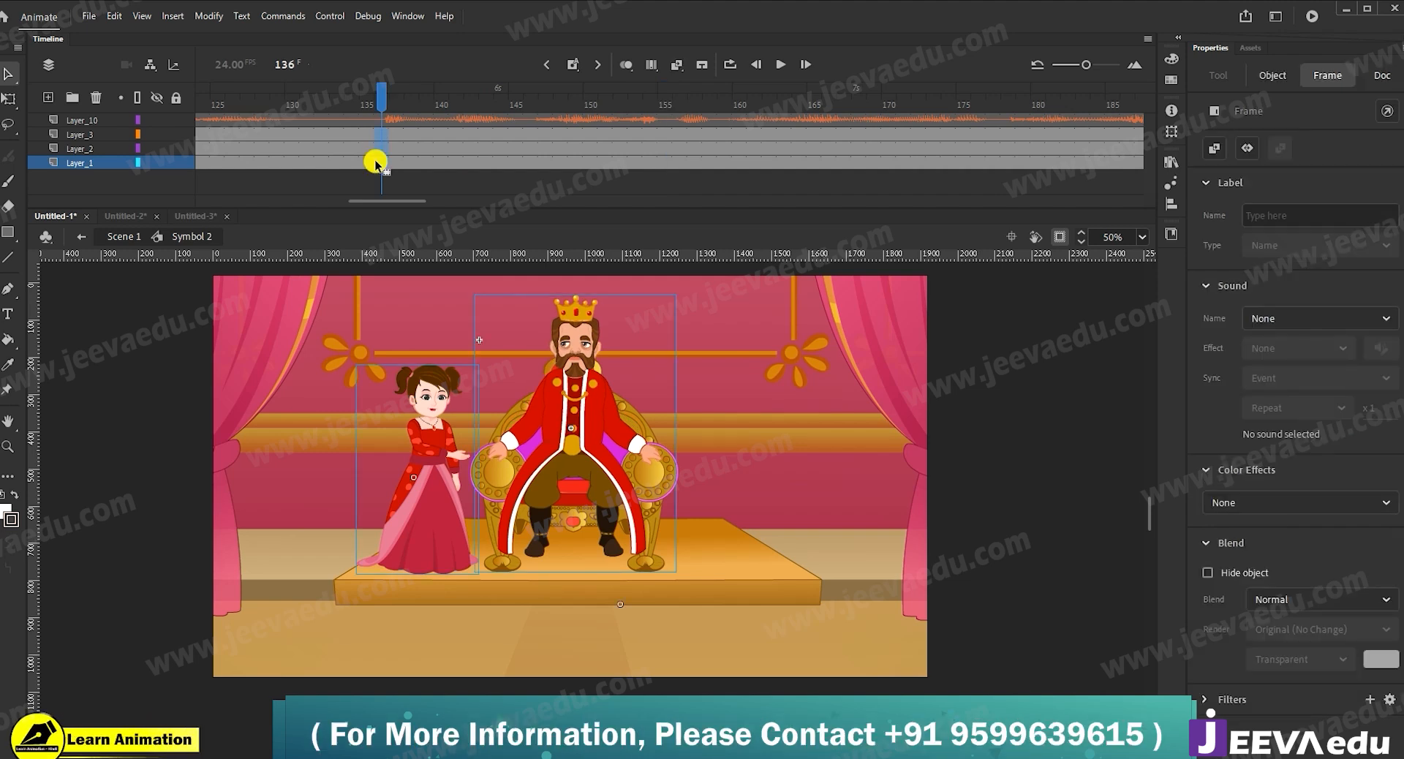
key(F7)
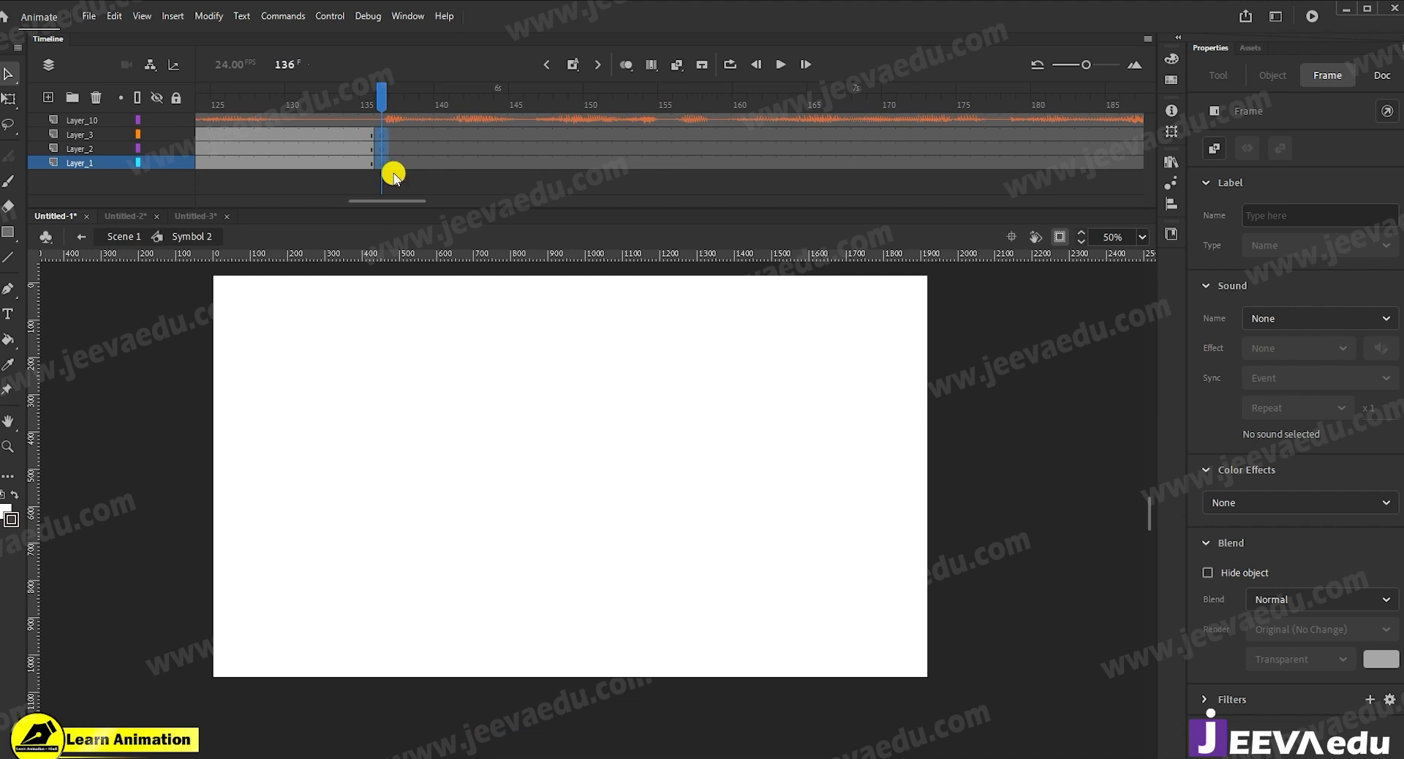
Replay the shot from frame 69 up to its end and check the dialogue timing against the characters.
drag(400, 199, 333, 199)
click(334, 119)
key(Return)
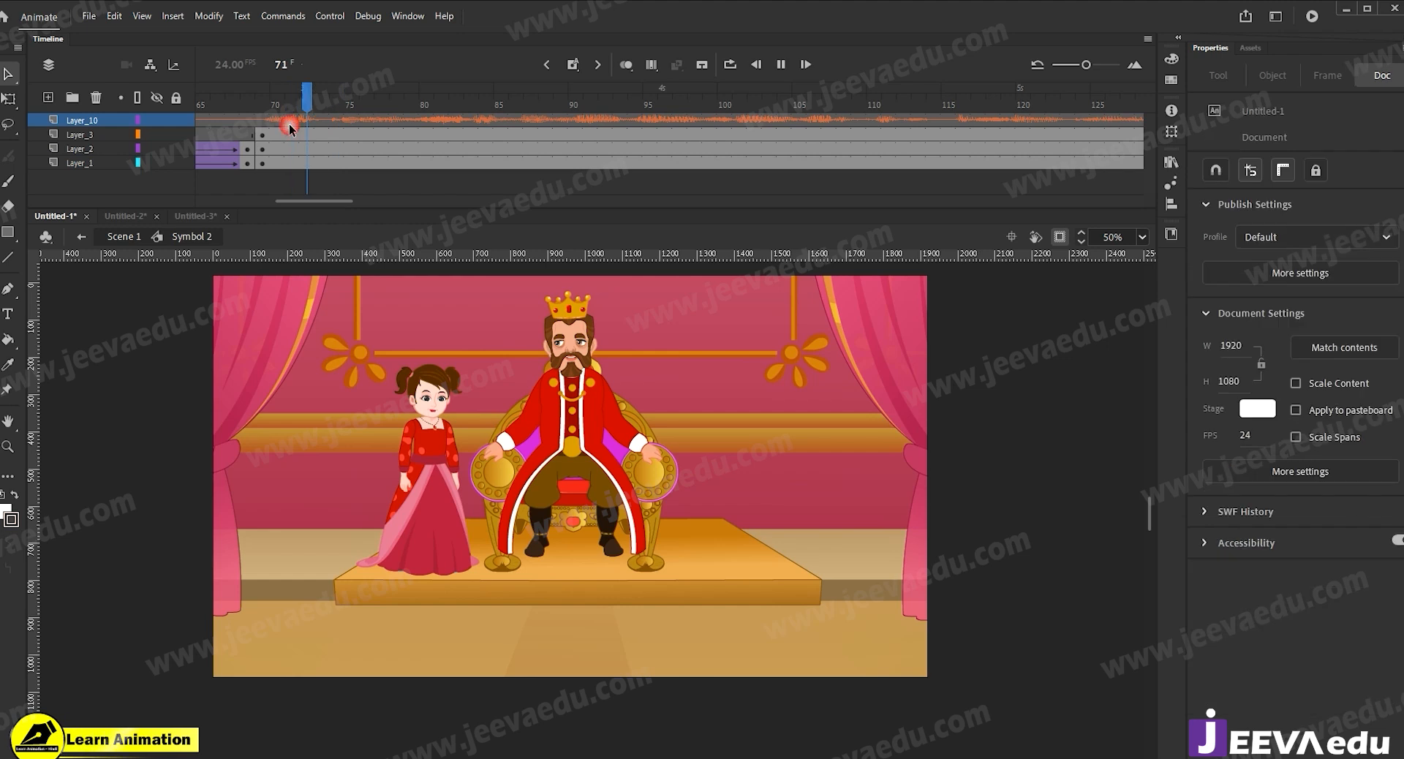
key(Return)
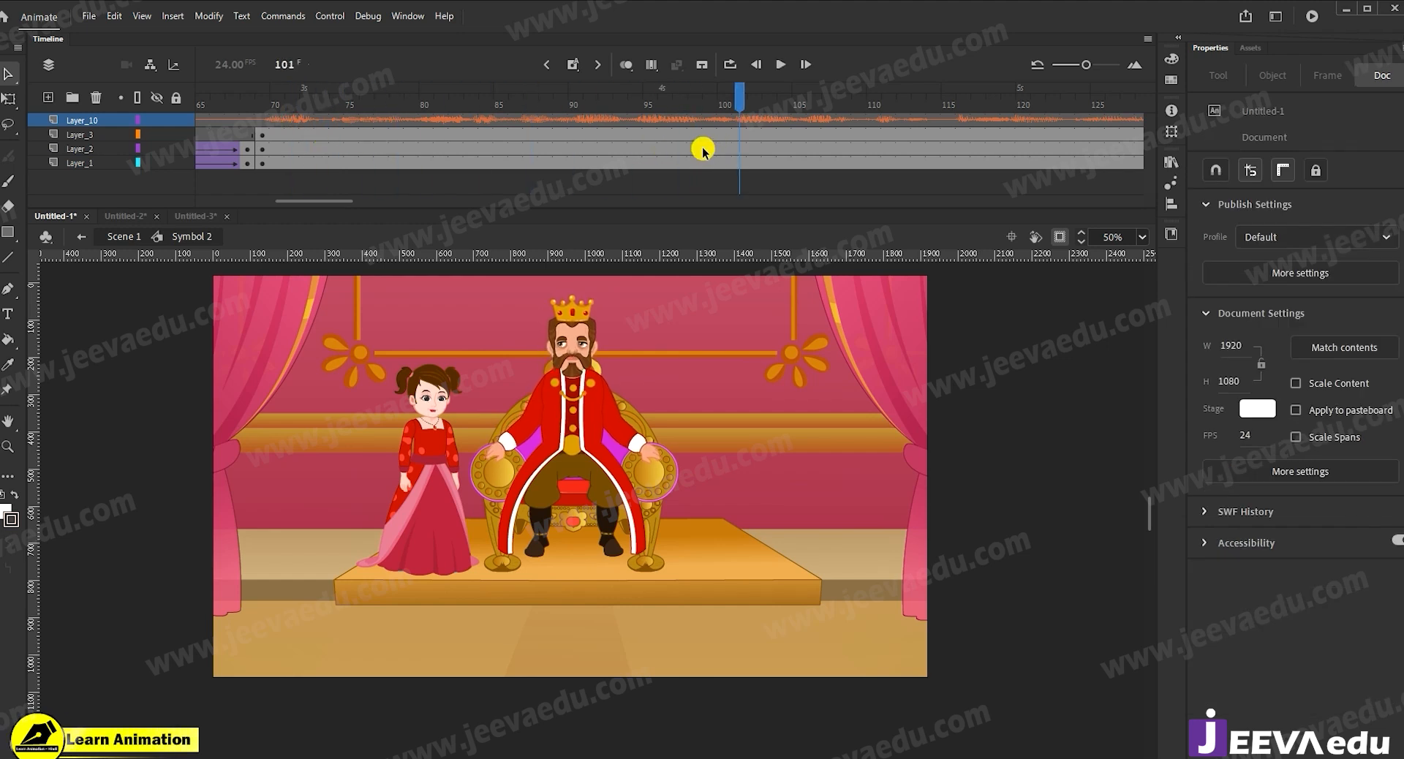
click(215, 134)
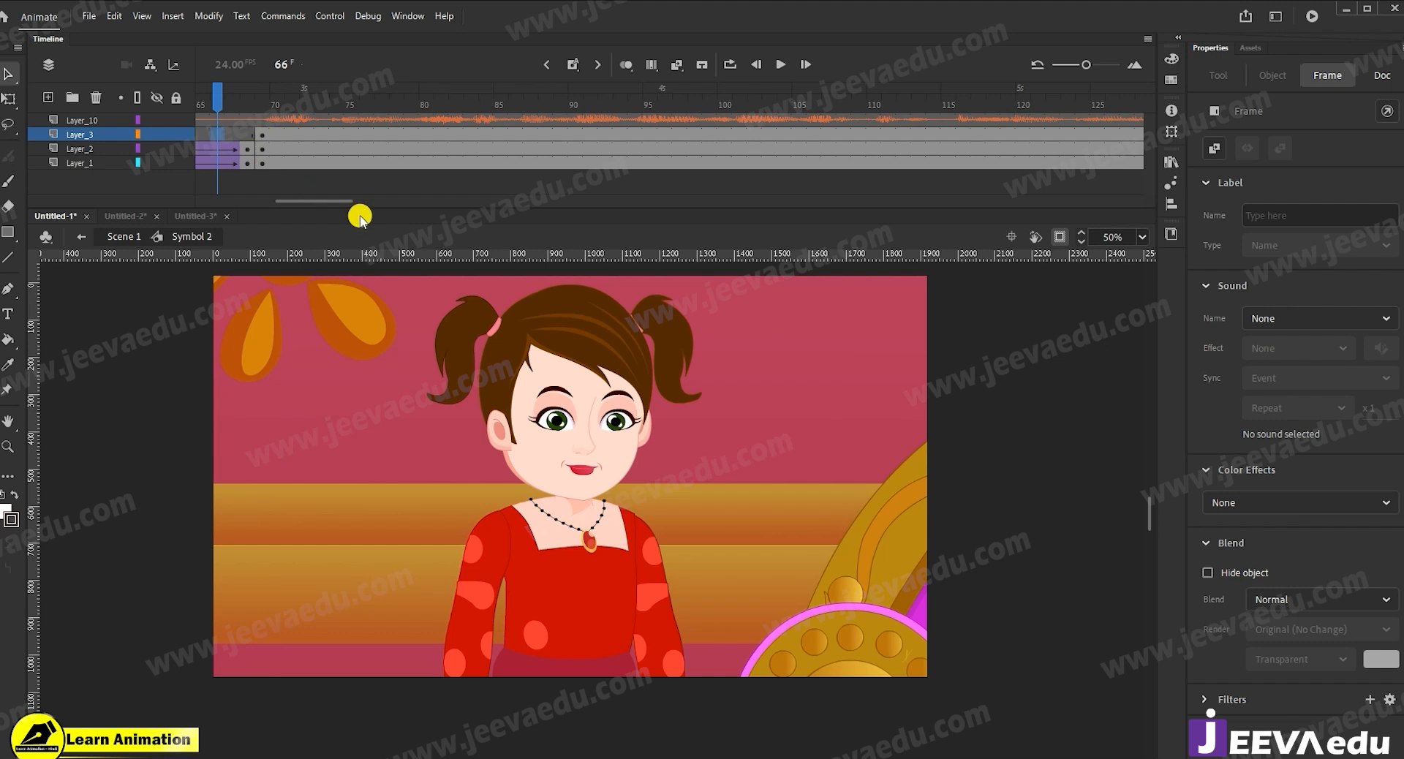
click(263, 135)
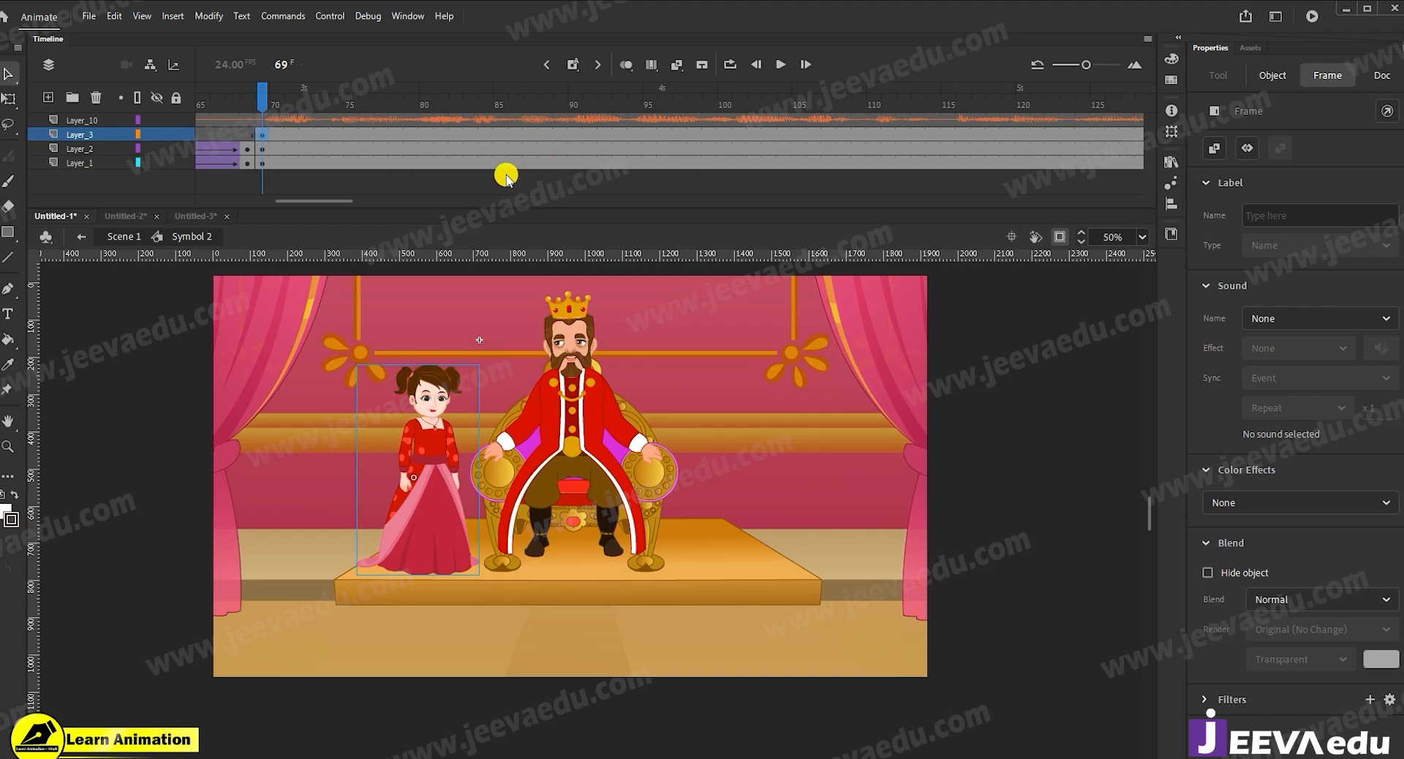
key(Return)
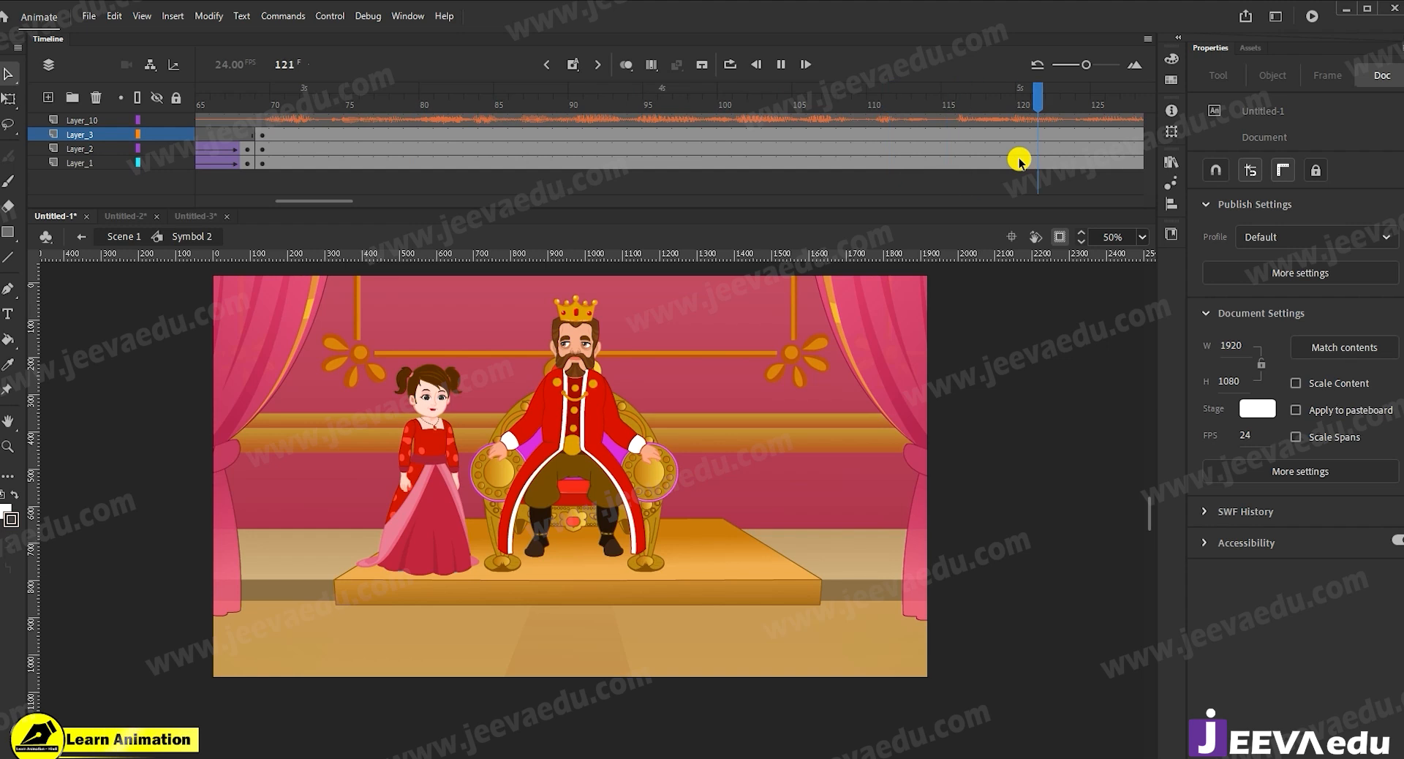
key(Return)
drag(387, 89, 266, 139)
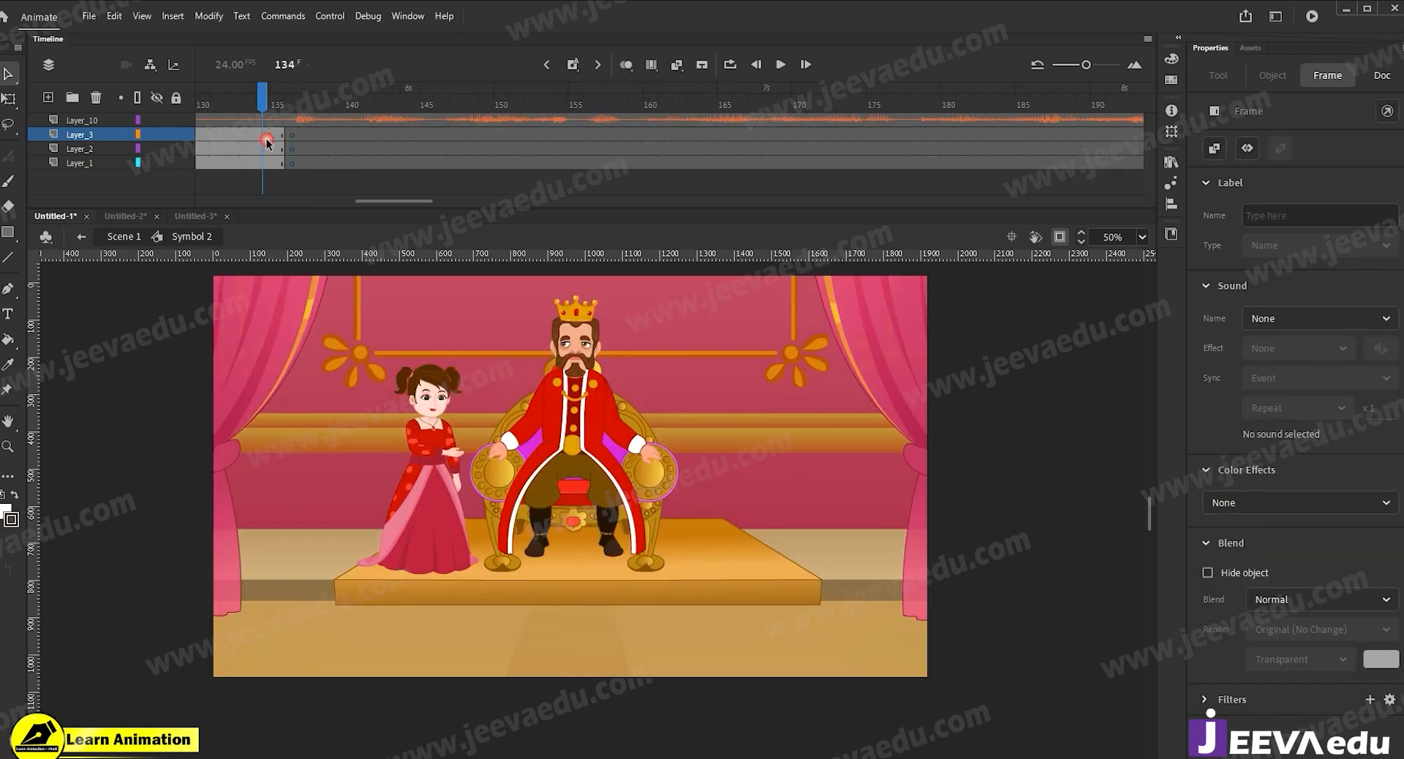
drag(390, 200, 284, 197)
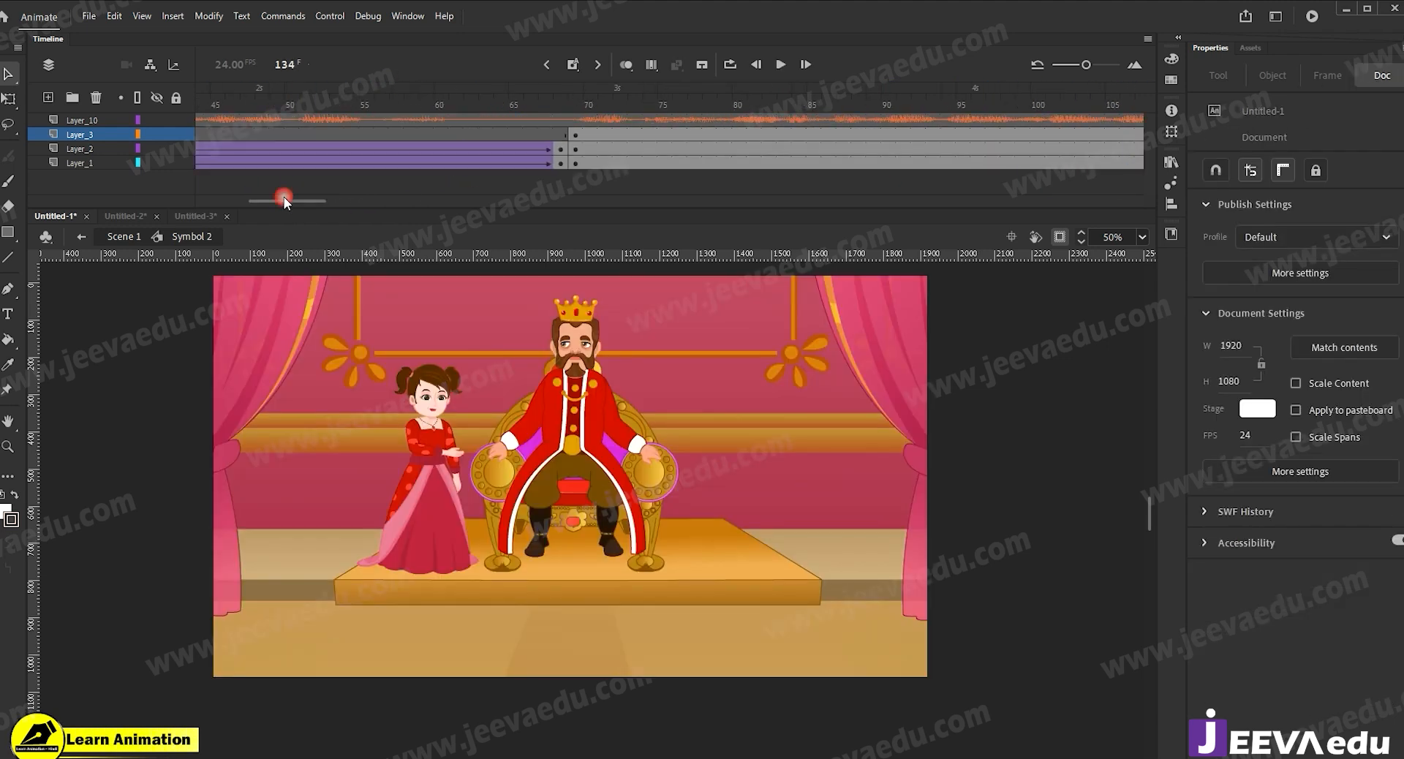
Delete the girl at frame 69 and set the first frame of the king's graphic loop to 1.
click(438, 430)
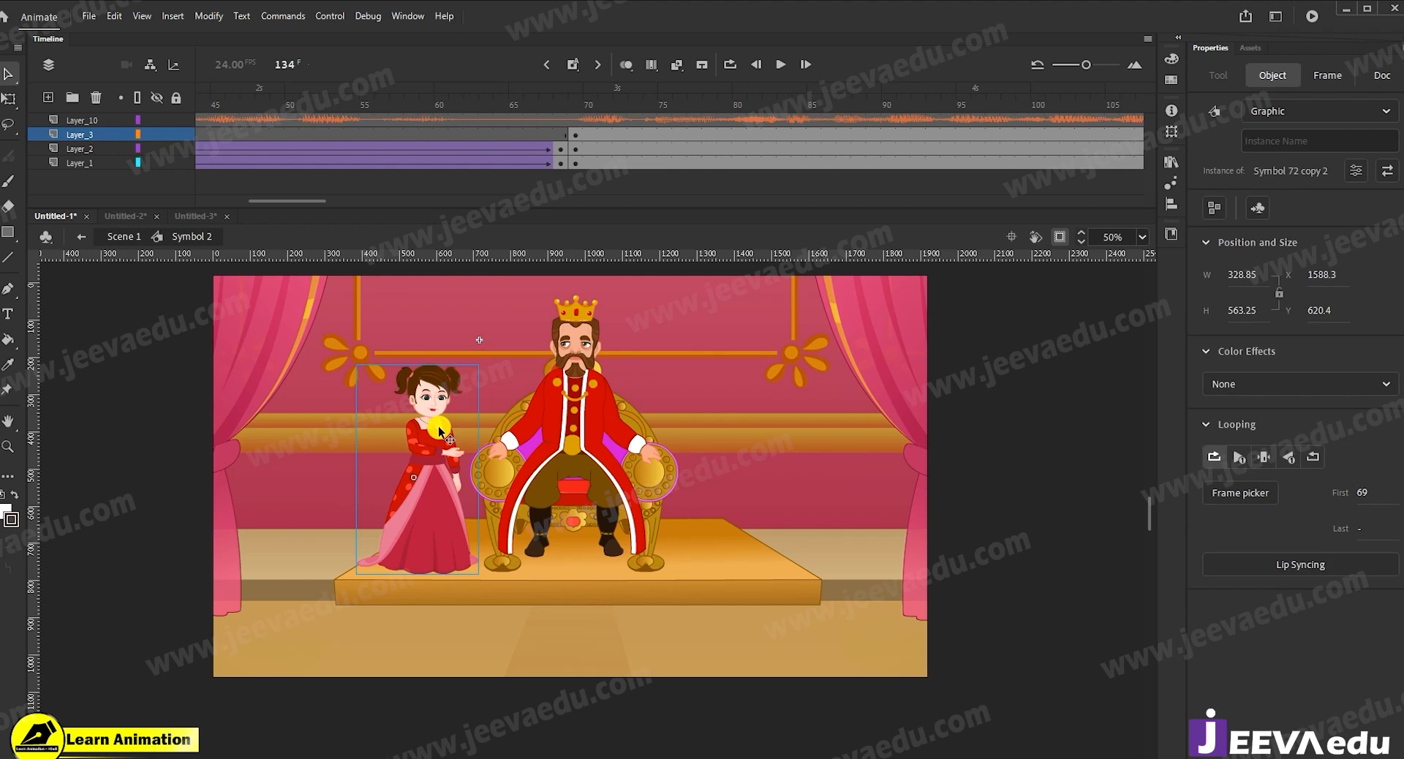
click(575, 135)
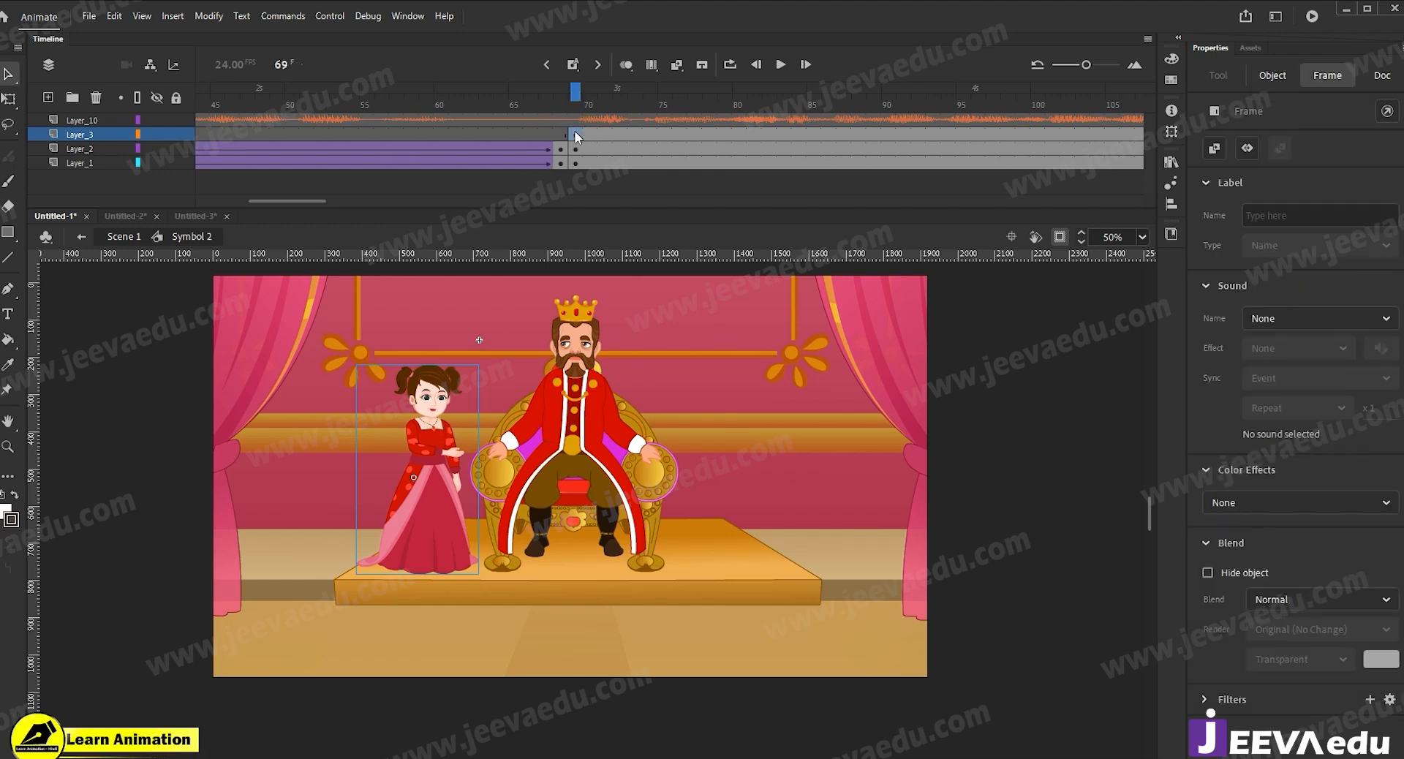
click(431, 445)
key(Delete)
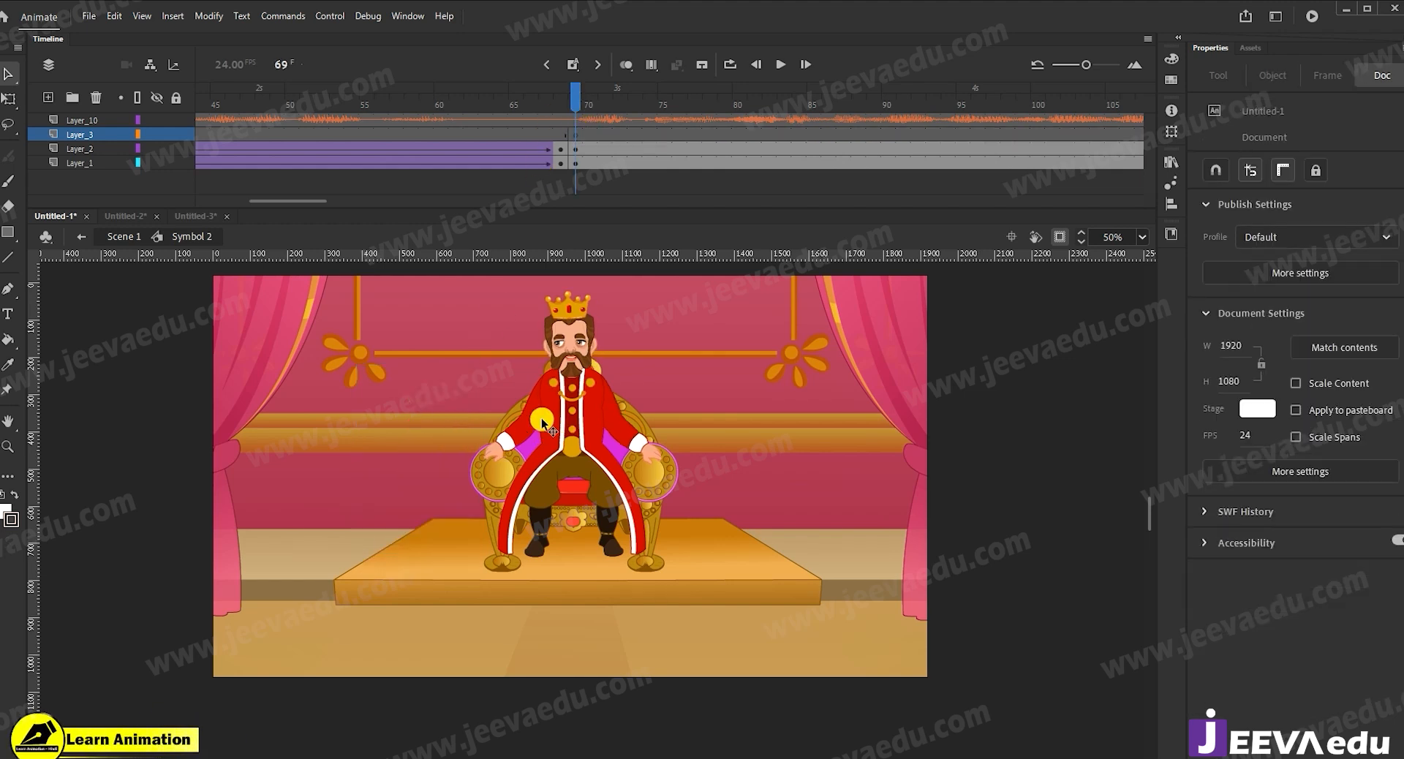
click(569, 405)
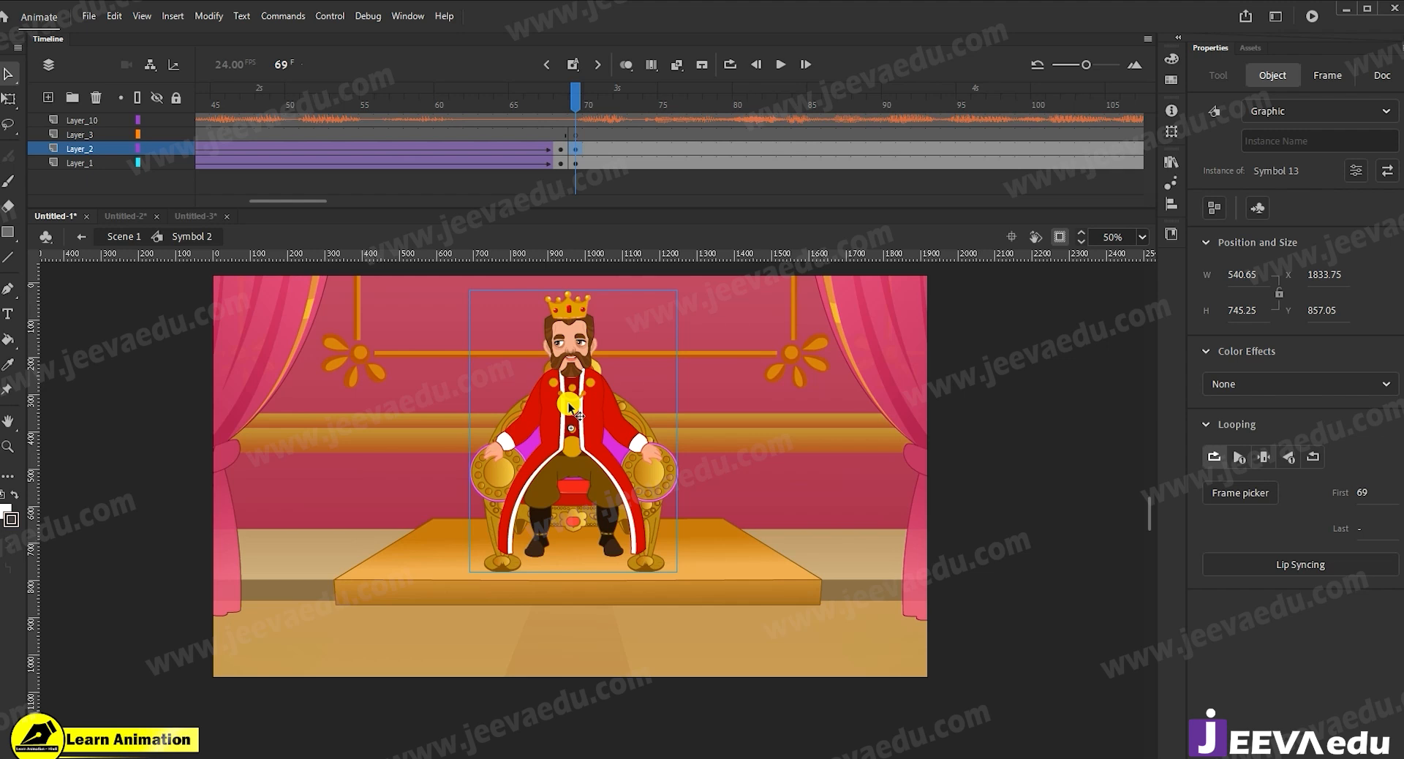
drag(1185, 494, 1169, 500)
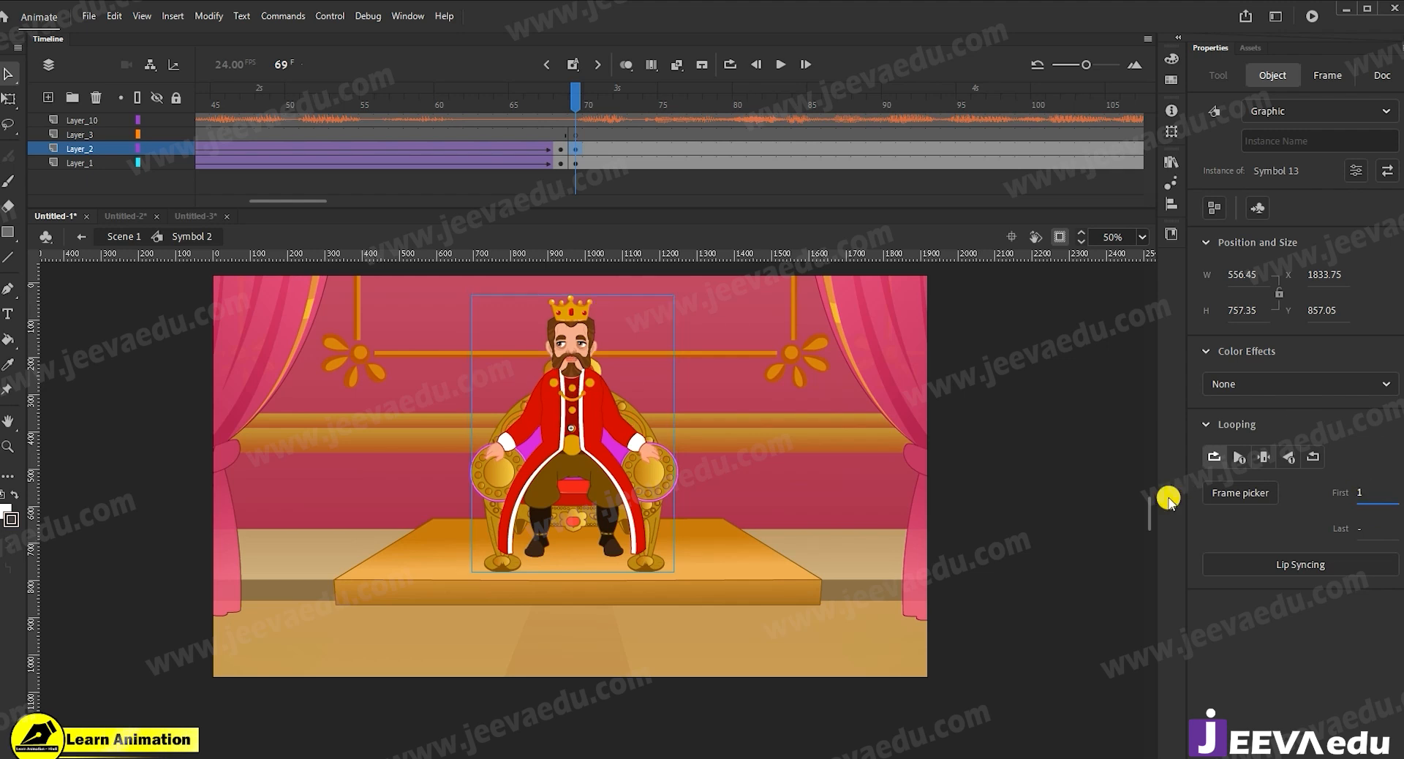
Enlarge the king and background at frame 69 twice by 150% and move them to frame the king's upper body.
click(578, 162)
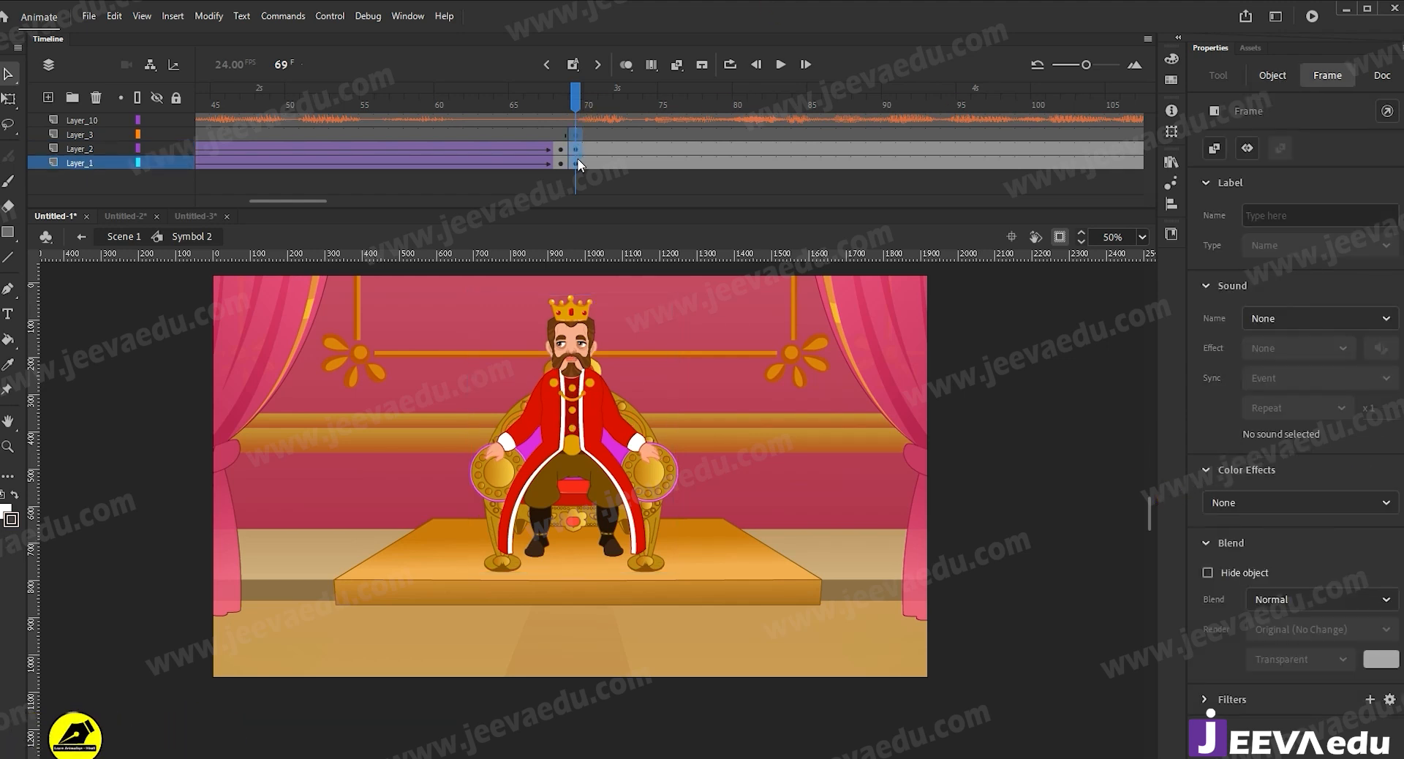
key(ctrl+alt+s)
text(1)
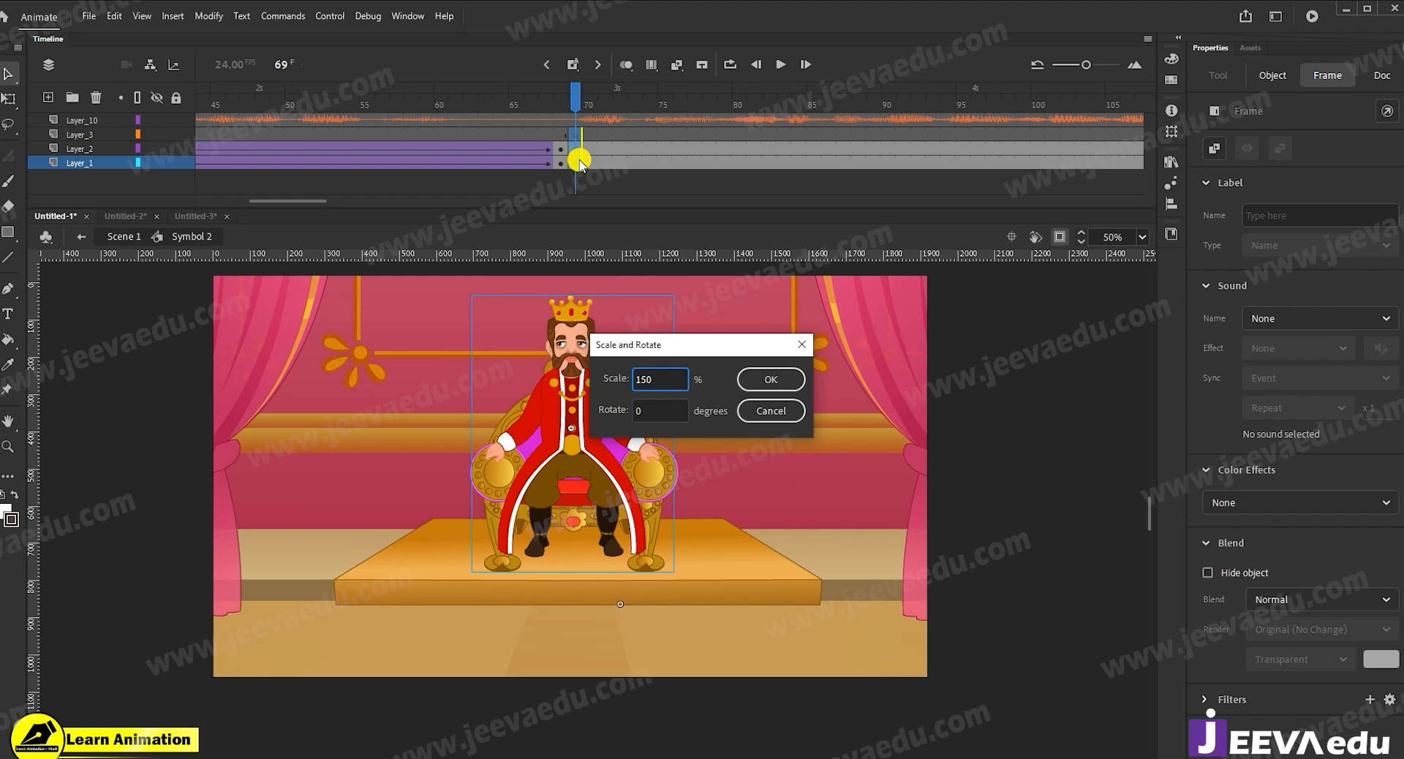
text(50)
key(Return)
key(ctrl+alt+s)
key(Return)
drag(606, 486, 643, 648)
Scale the king and background down to 95% and reposition them so the crowned king is centered on the stage.
key(ctrl+alt+s)
text(95)
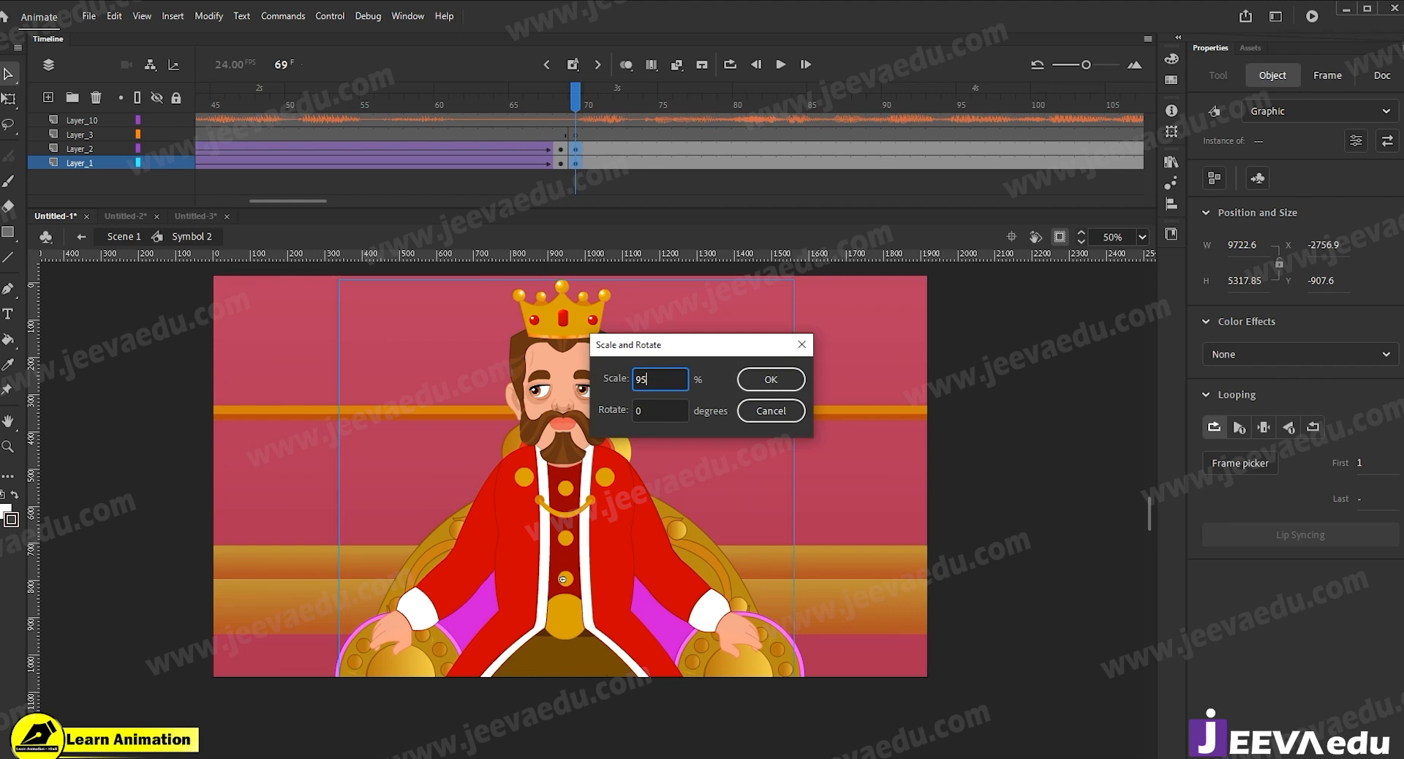
key(Return)
drag(639, 634, 639, 633)
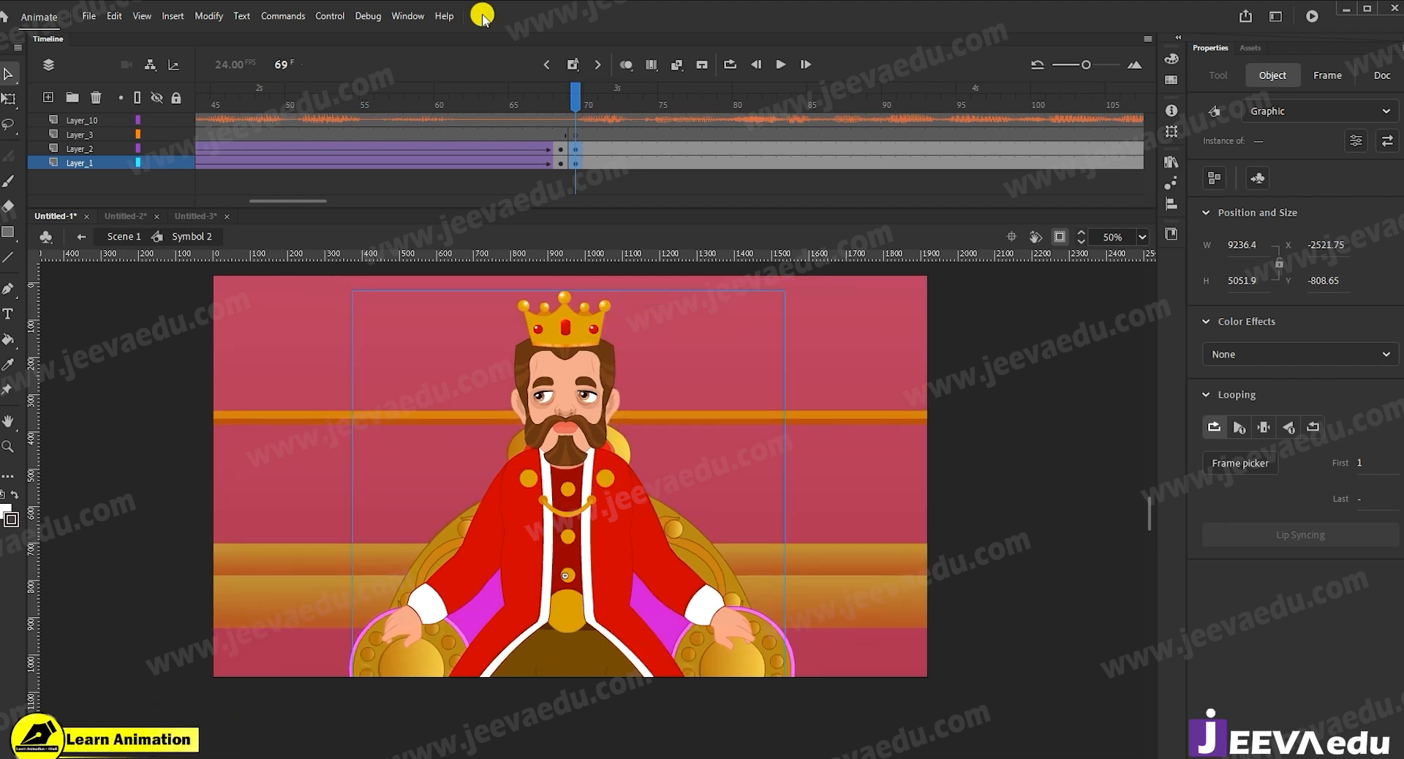
Play the king's shot from frame 69 through frame 135 to check the cut from the girl and the dialogue timing.
click(515, 102)
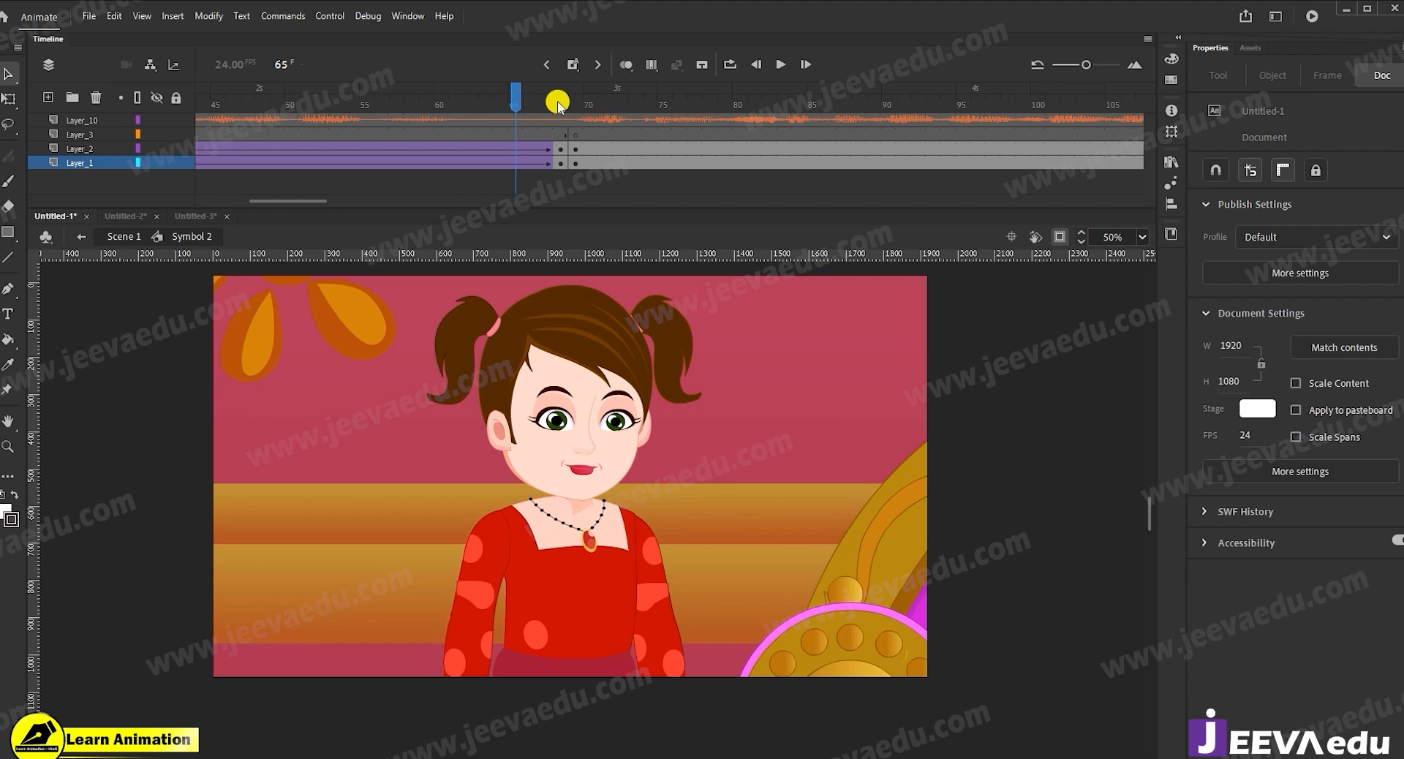
click(576, 105)
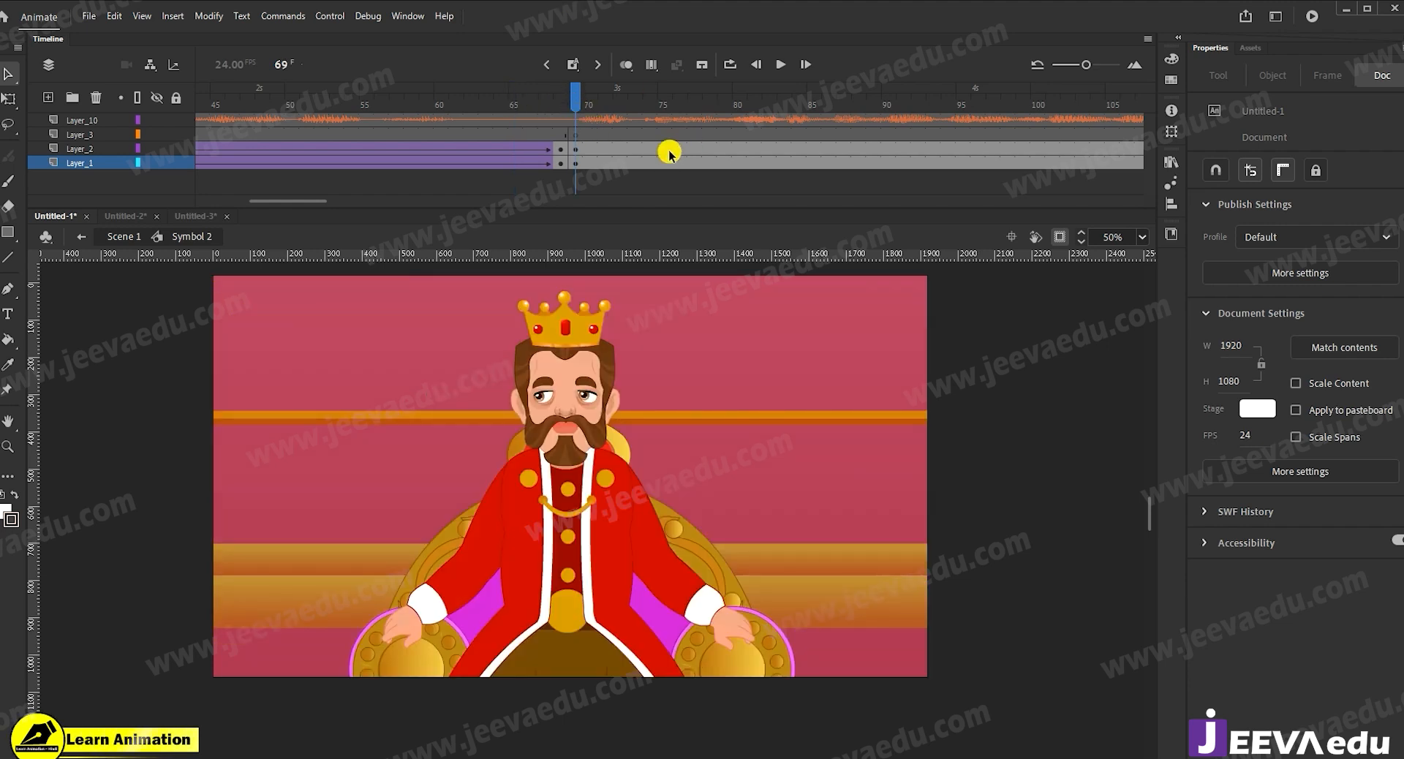
key(Return)
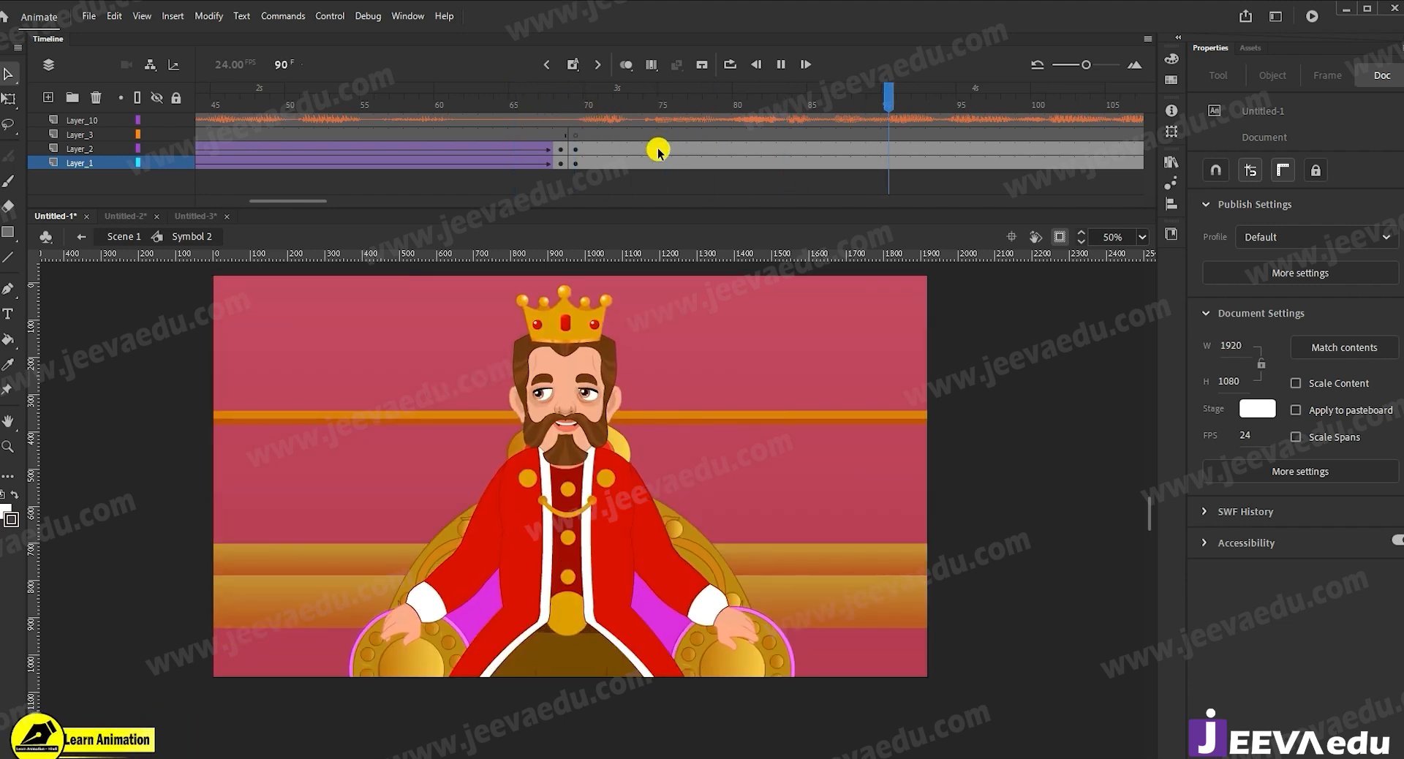
drag(605, 149, 601, 167)
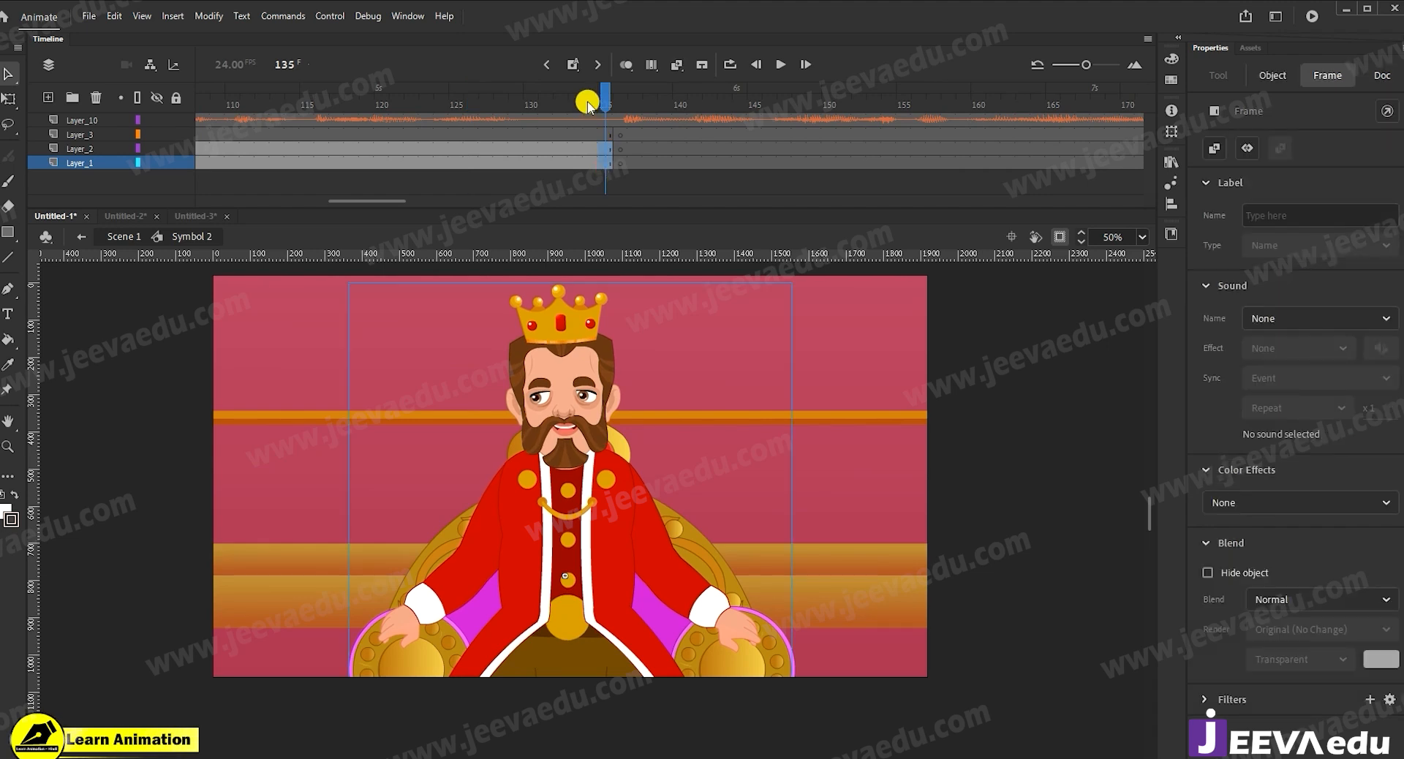
drag(370, 201, 309, 204)
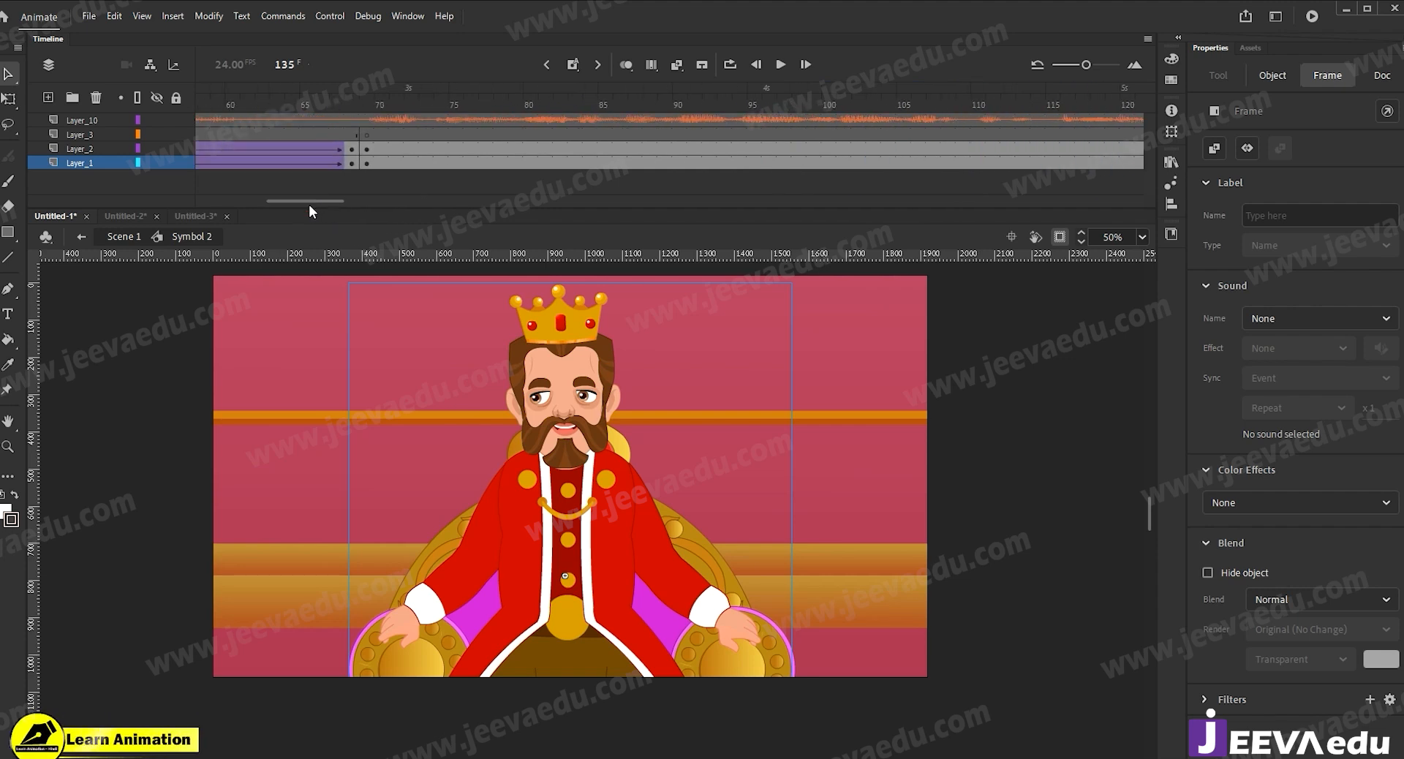
click(470, 165)
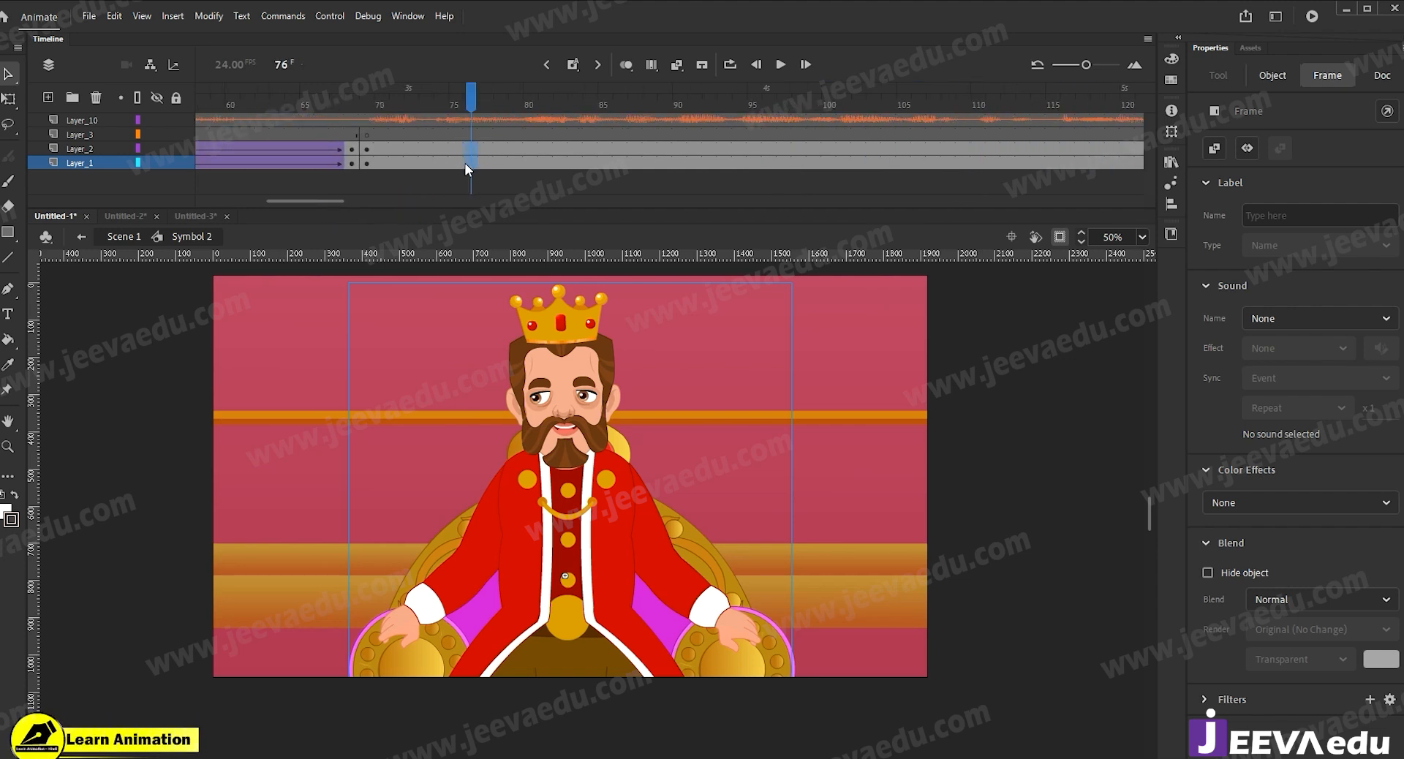
drag(459, 107, 375, 127)
key(Return)
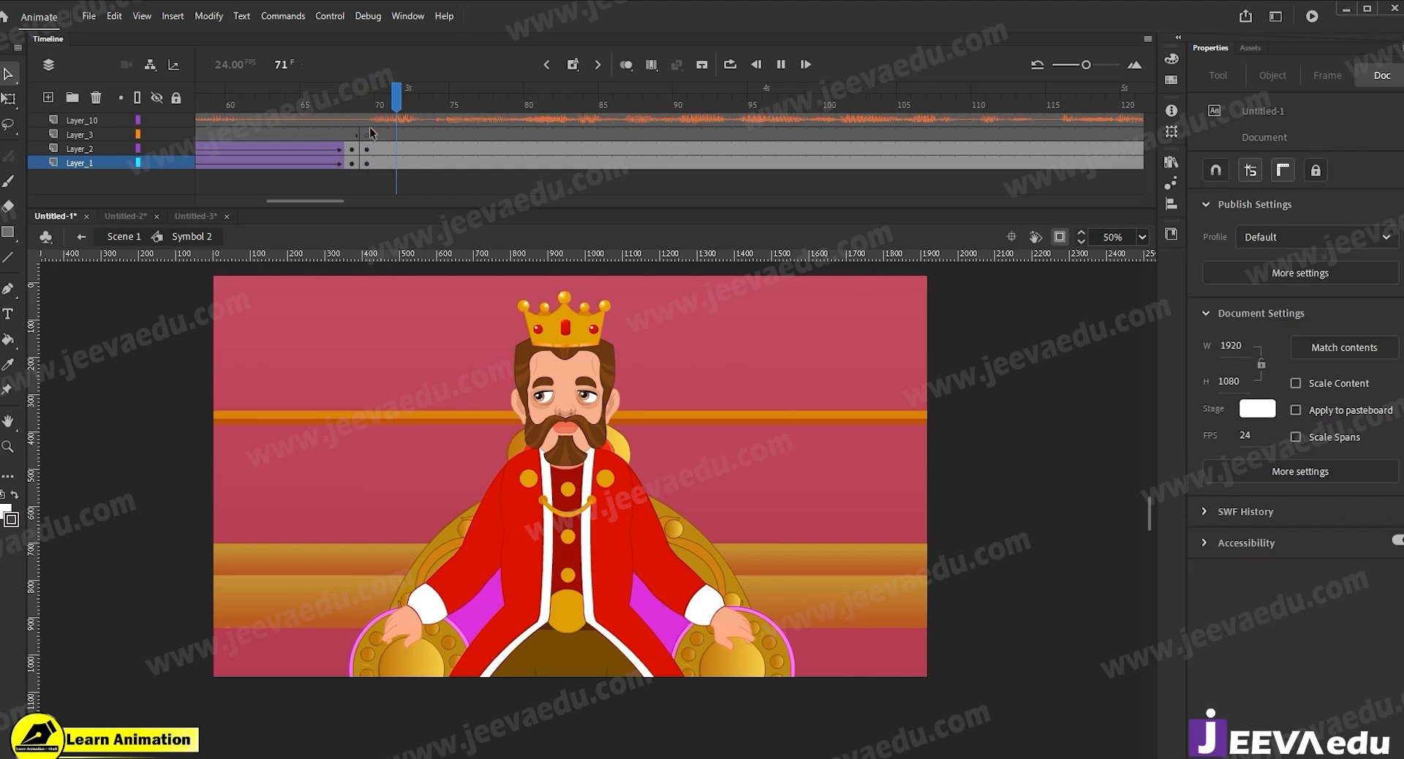
key(Return)
Insert keyframes at frame 81 on the king and background layers and add classic tweens from frame 69 with Ease-Out 100.
drag(542, 151, 472, 164)
key(F6)
right_click(474, 166)
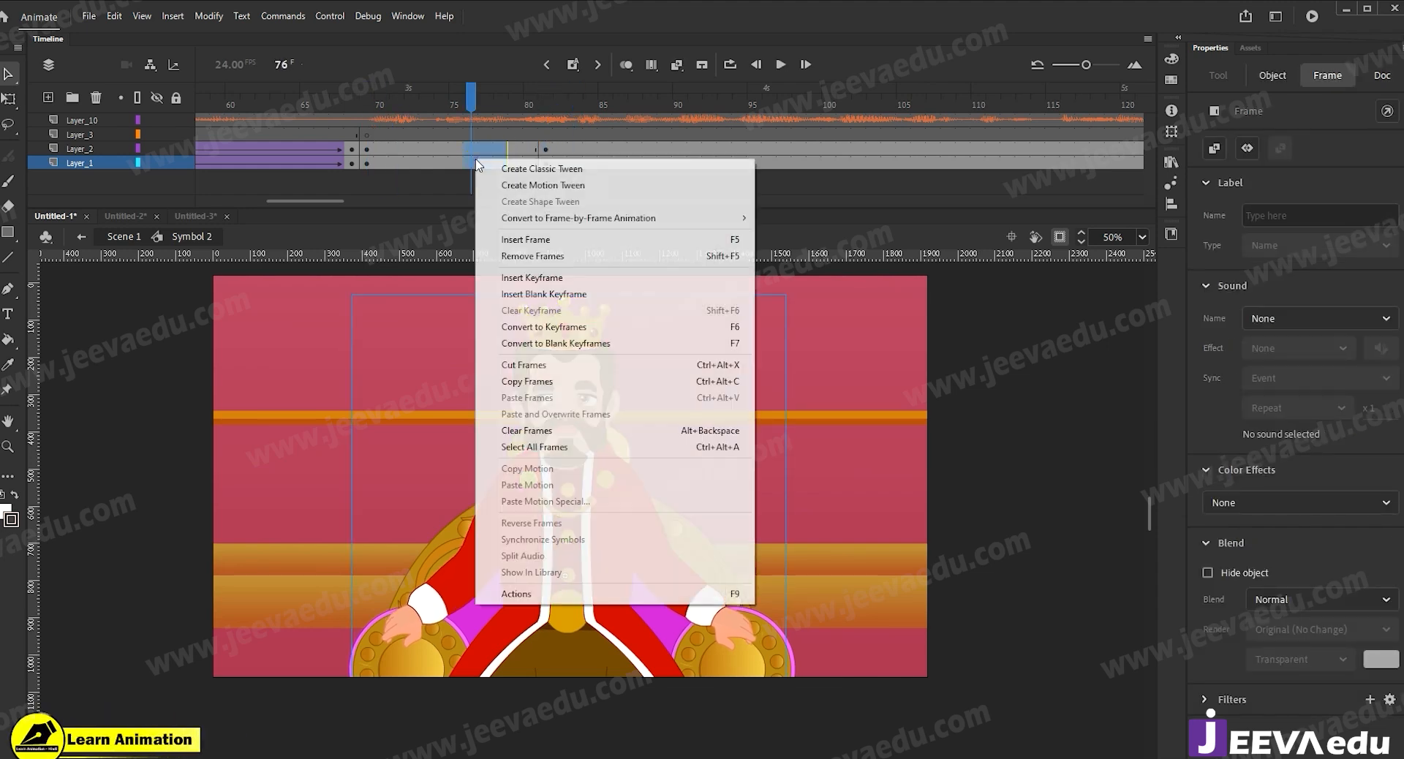
click(540, 174)
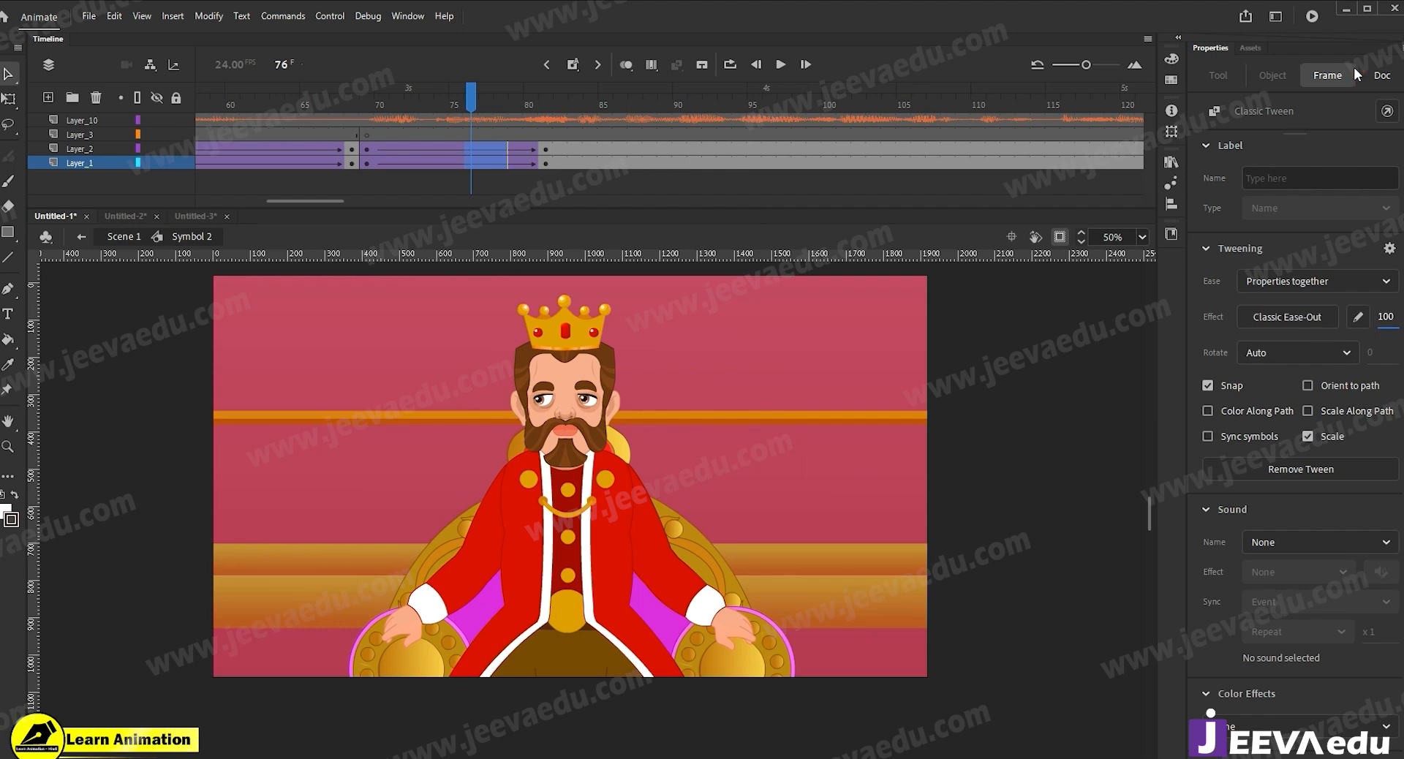
Scale the king and background to 110% at frame 81 and move them down so the whole crown fits on the stage.
click(551, 152)
key(ctrl+alt+s)
text(110)
key(Return)
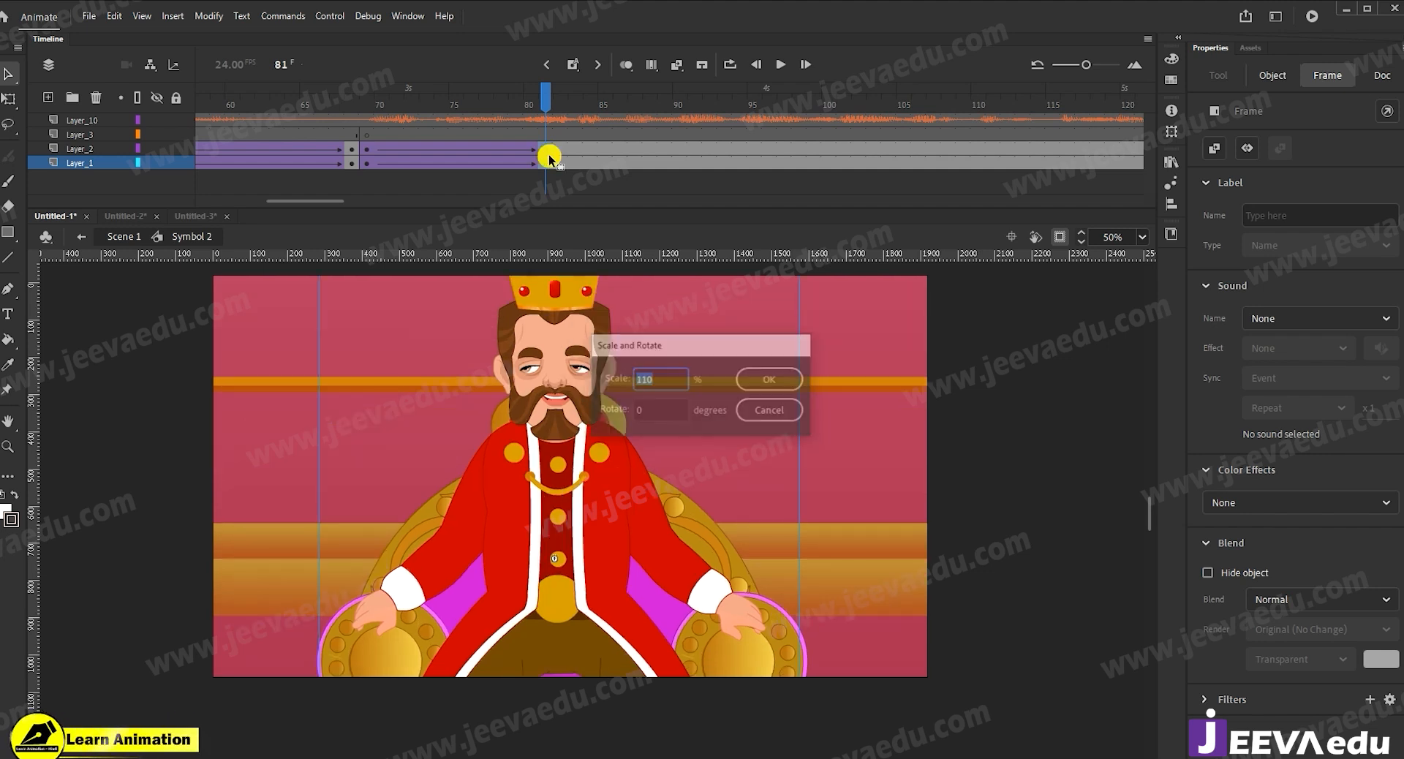
drag(587, 389, 613, 468)
Preview the zoom on the king and nudge the king and background up slightly at frame 81.
click(407, 134)
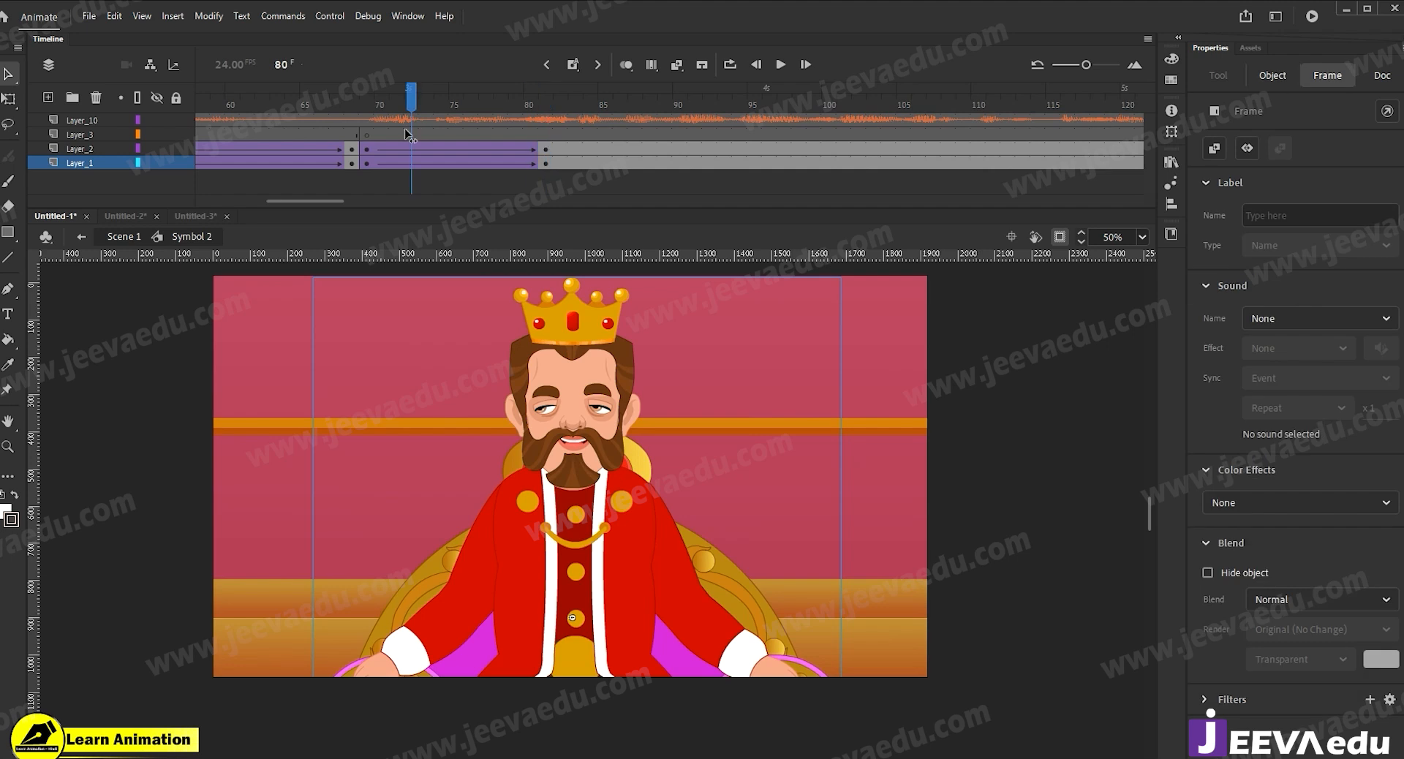
click(368, 137)
key(Return)
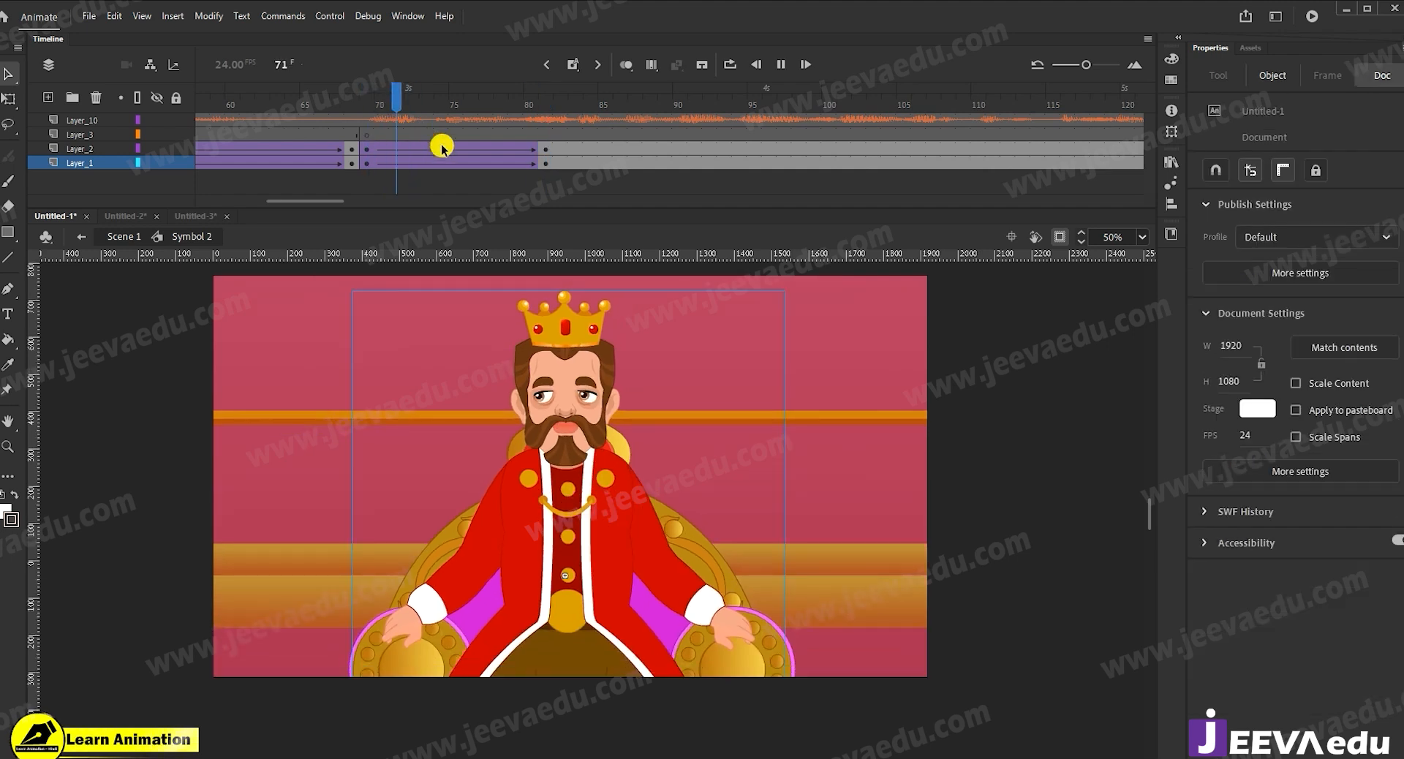
key(Return)
click(548, 160)
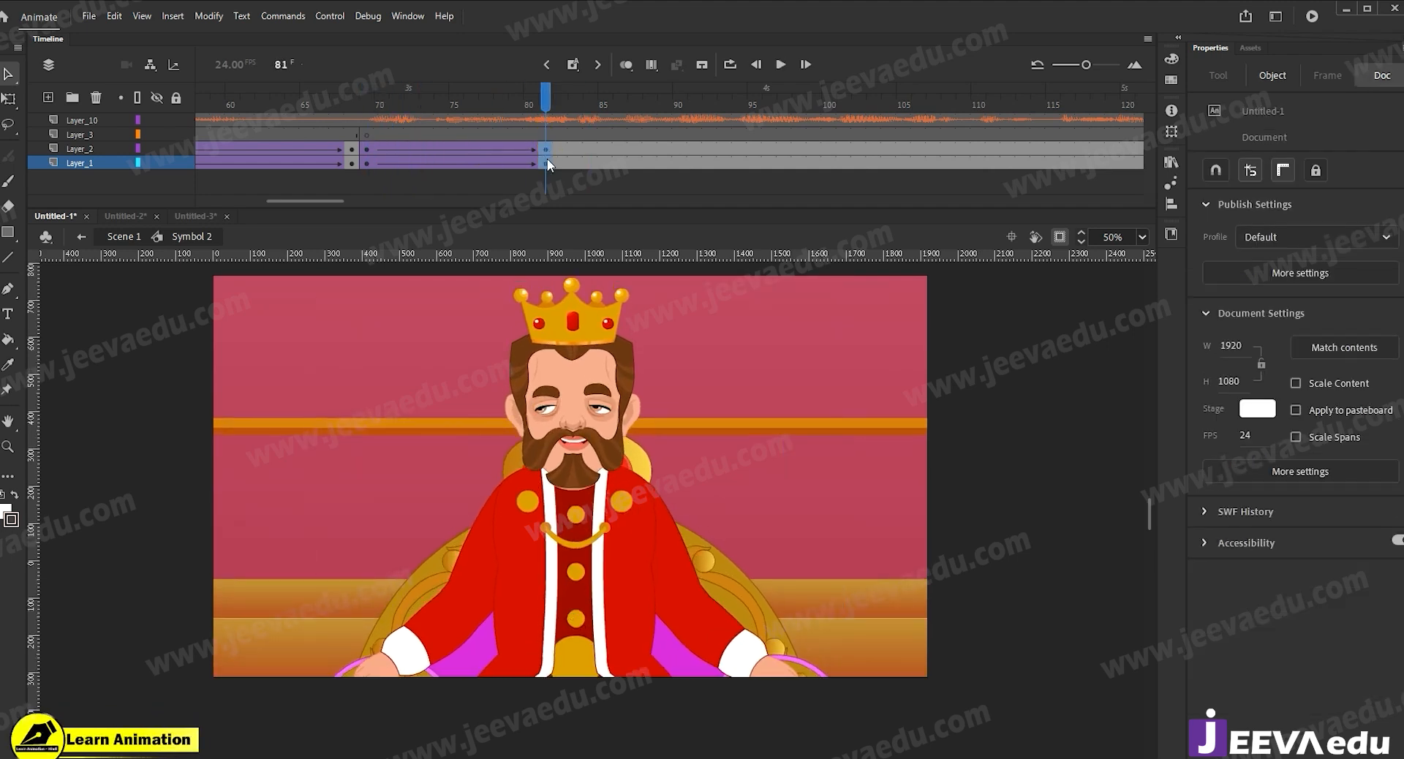
key(shift+Up)
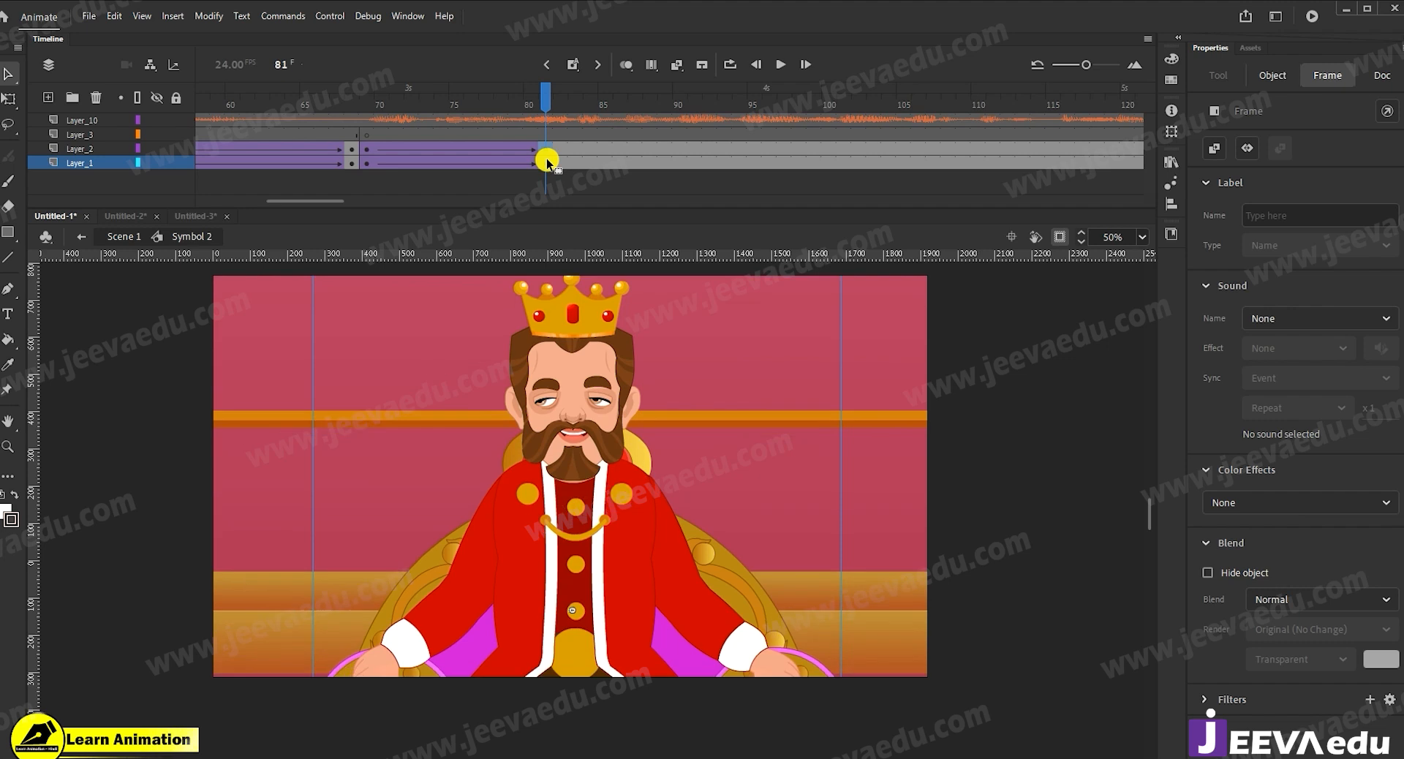
Replay the zoom on the king around frames 71 to 85 to check its motion.
drag(545, 96, 400, 150)
key(Return)
key(Return)
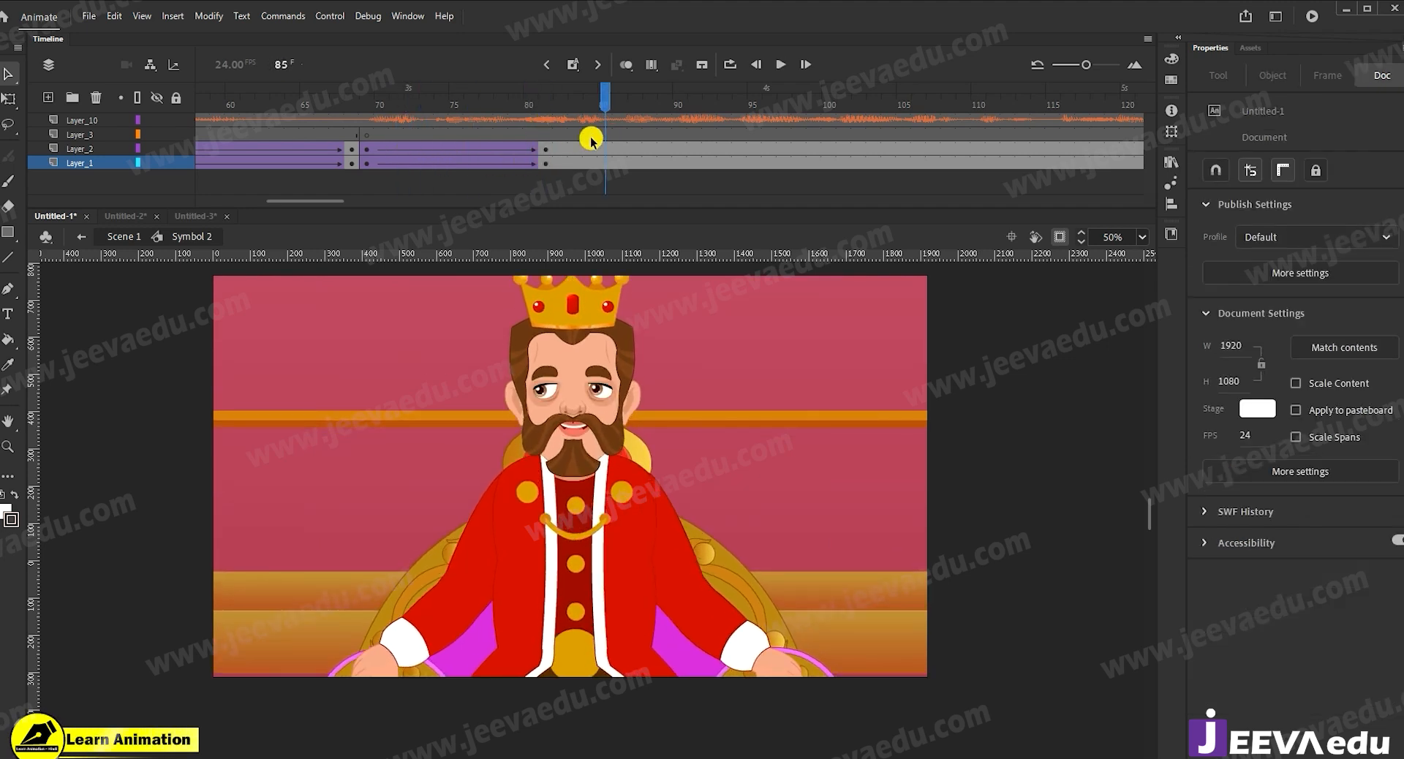
drag(602, 108, 471, 119)
key(Return)
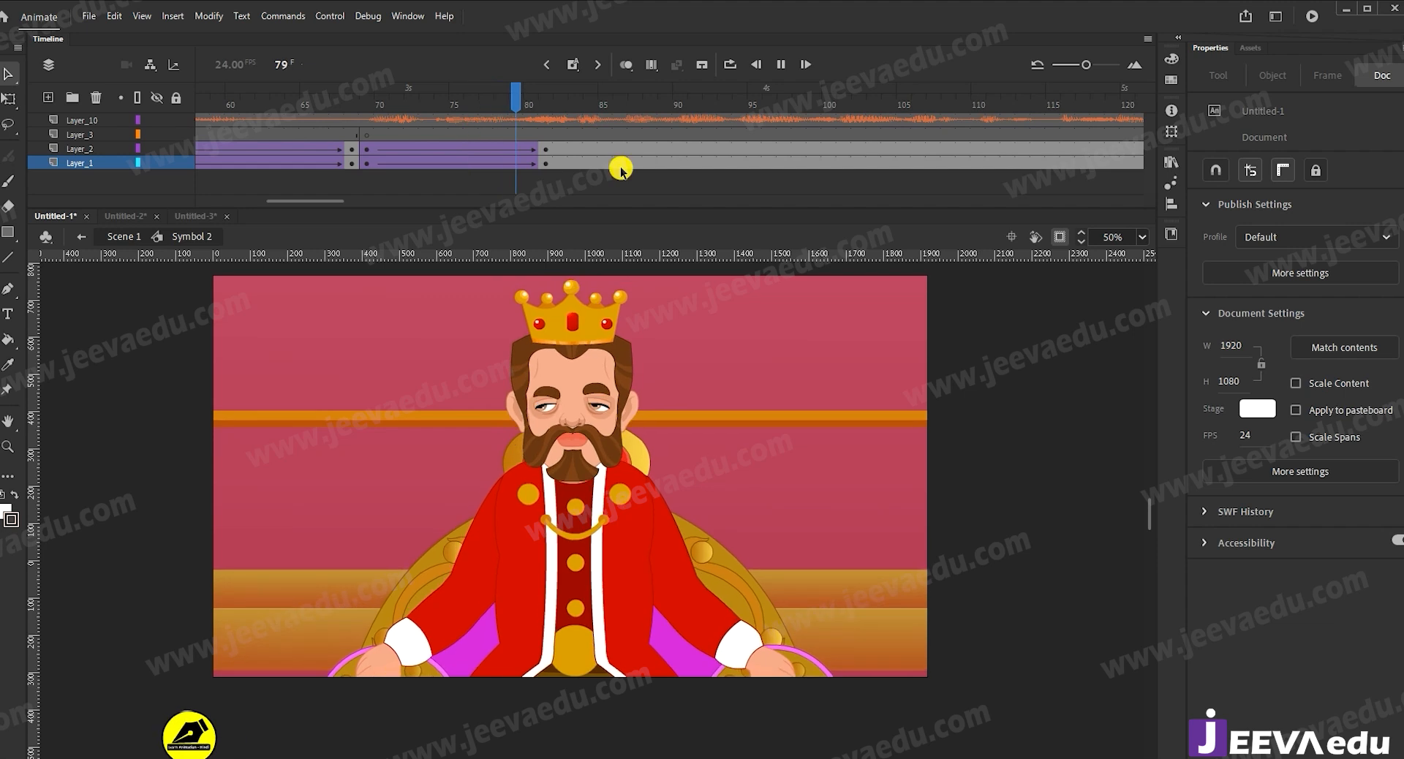
Insert keyframes at frames 82 and 135 on the king and background layers and create classic tweens between them.
click(557, 152)
key(F7)
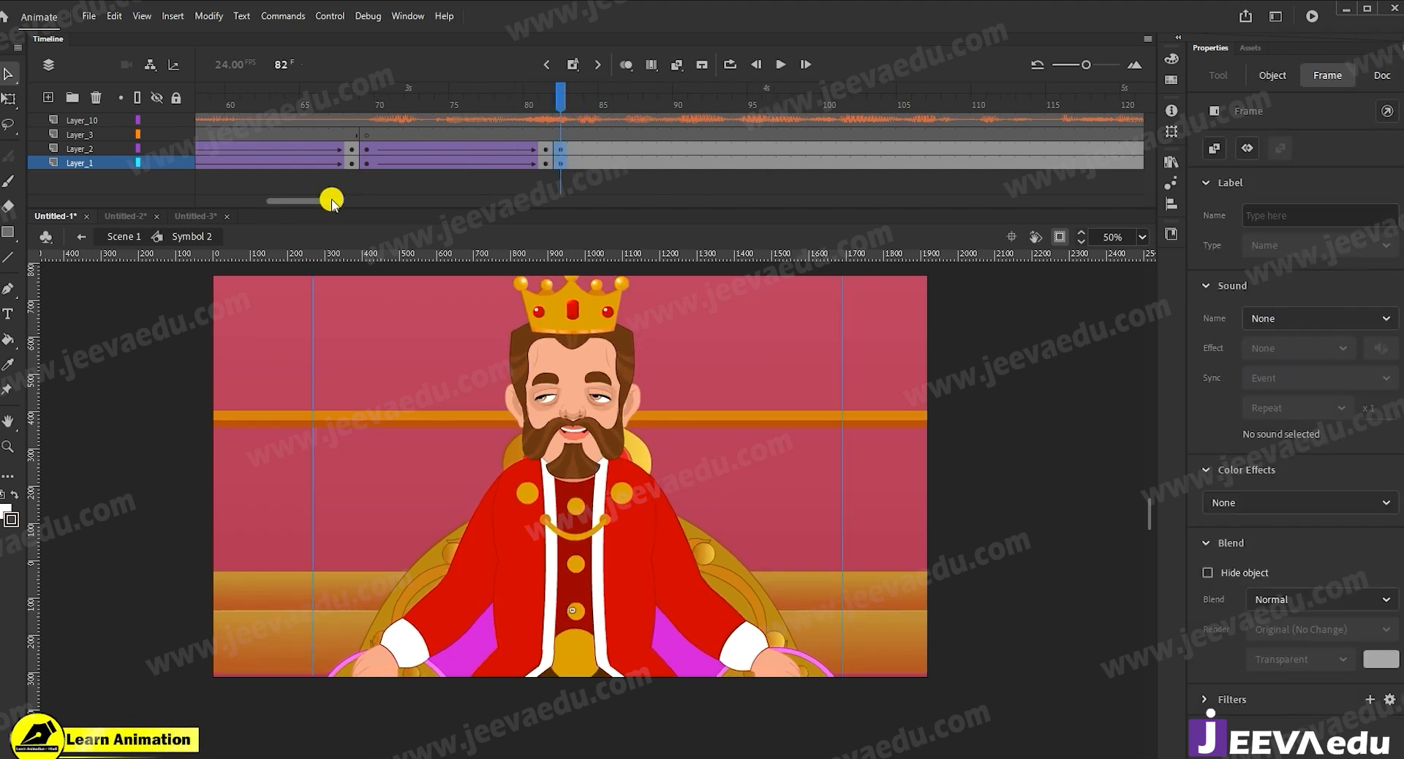
drag(326, 199, 357, 199)
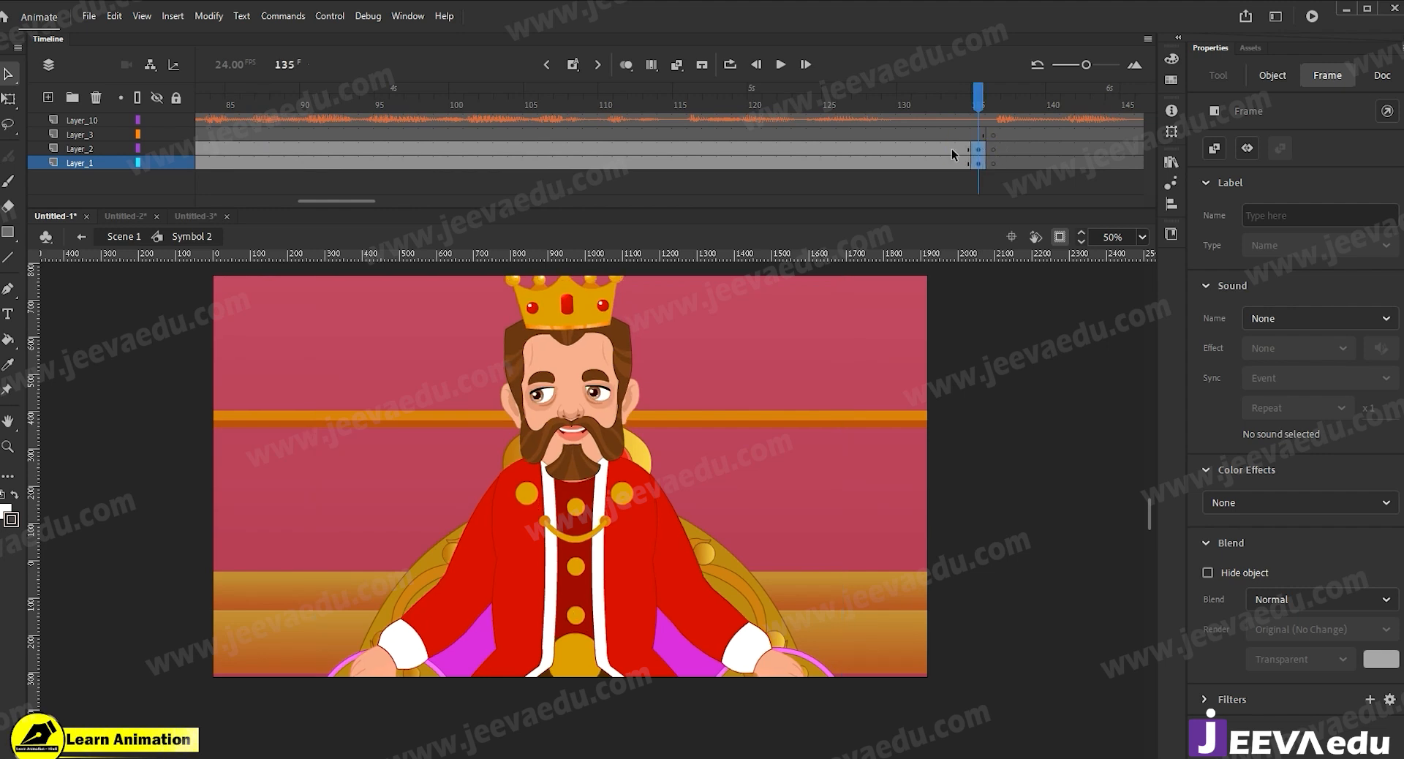
drag(951, 148, 924, 162)
right_click(927, 161)
click(958, 170)
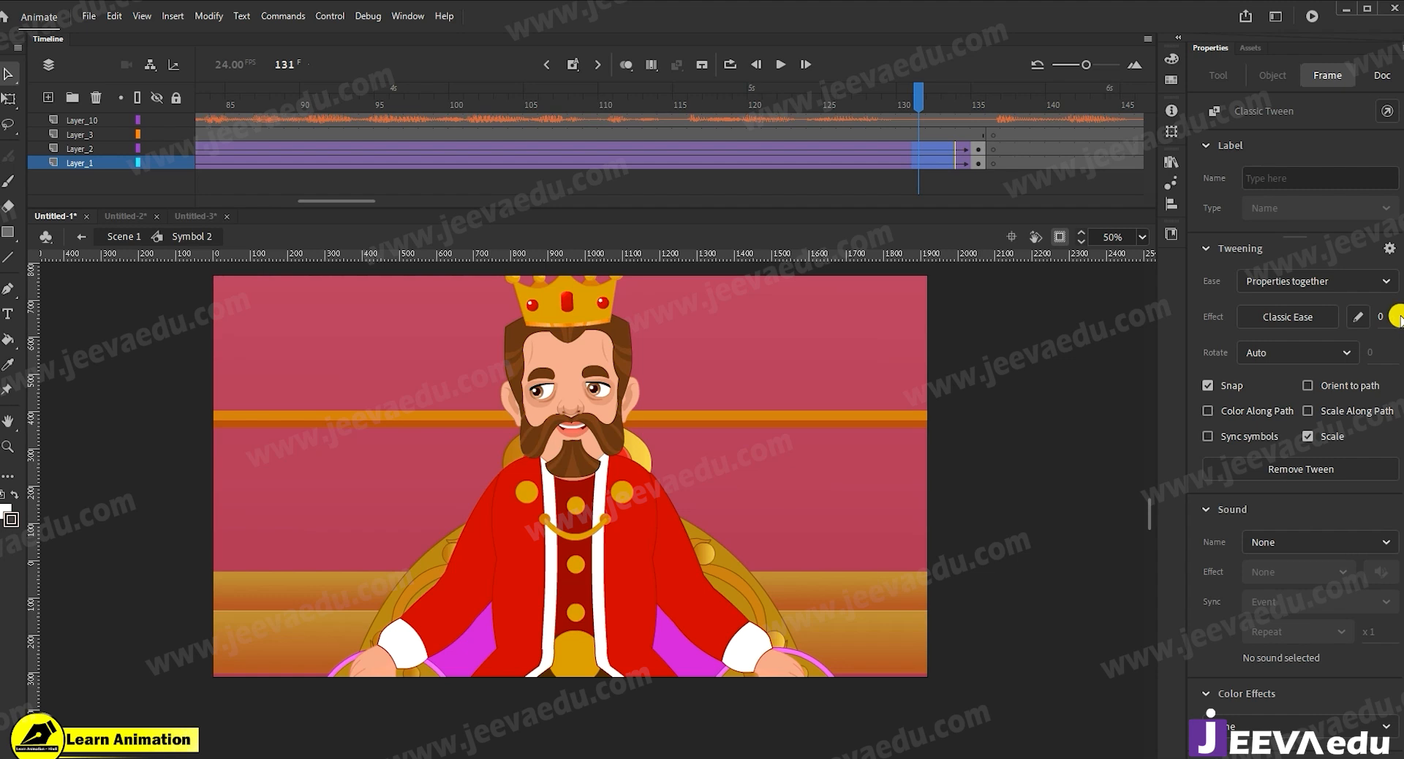
Shape the new tweens' custom ease into an S-curve with a slow start and slow end, and apply it.
click(1361, 318)
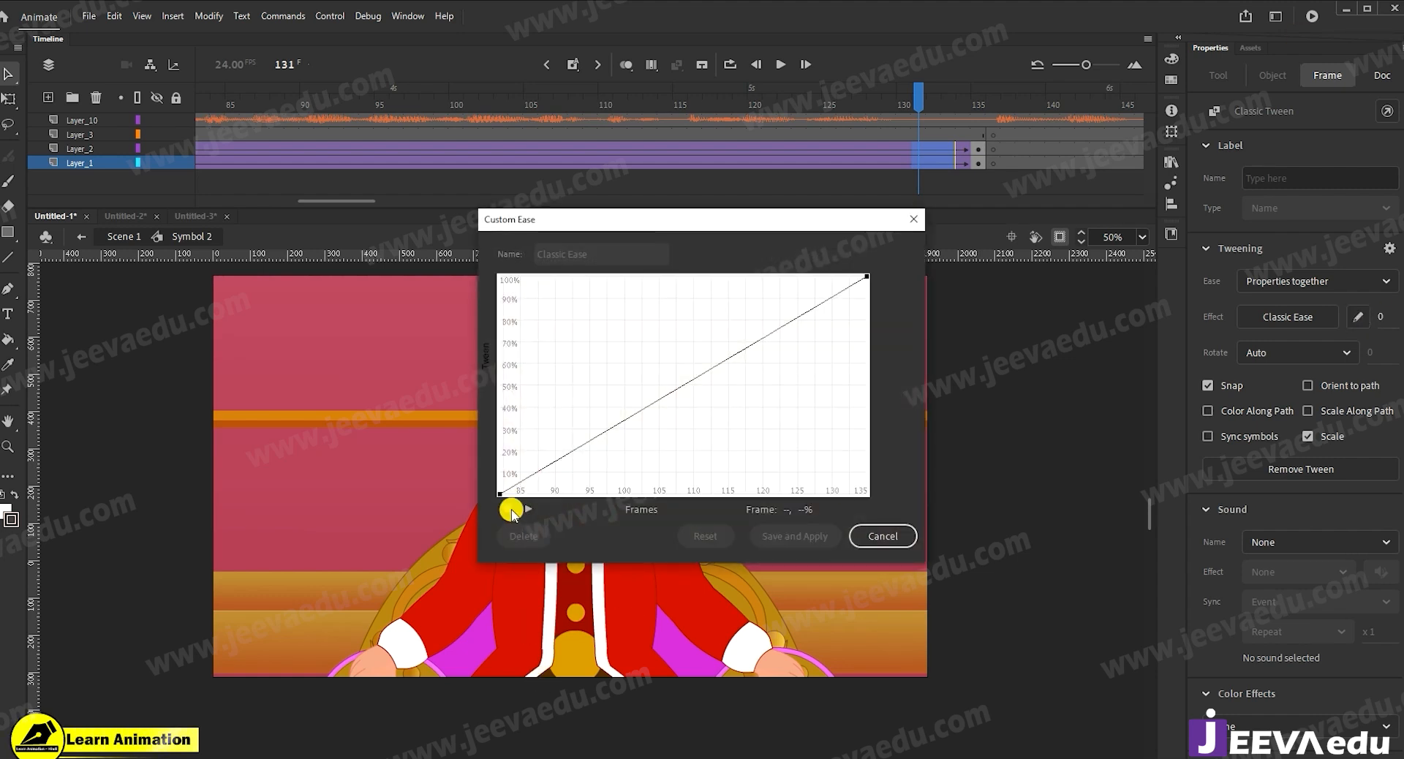
drag(623, 420, 633, 540)
click(867, 278)
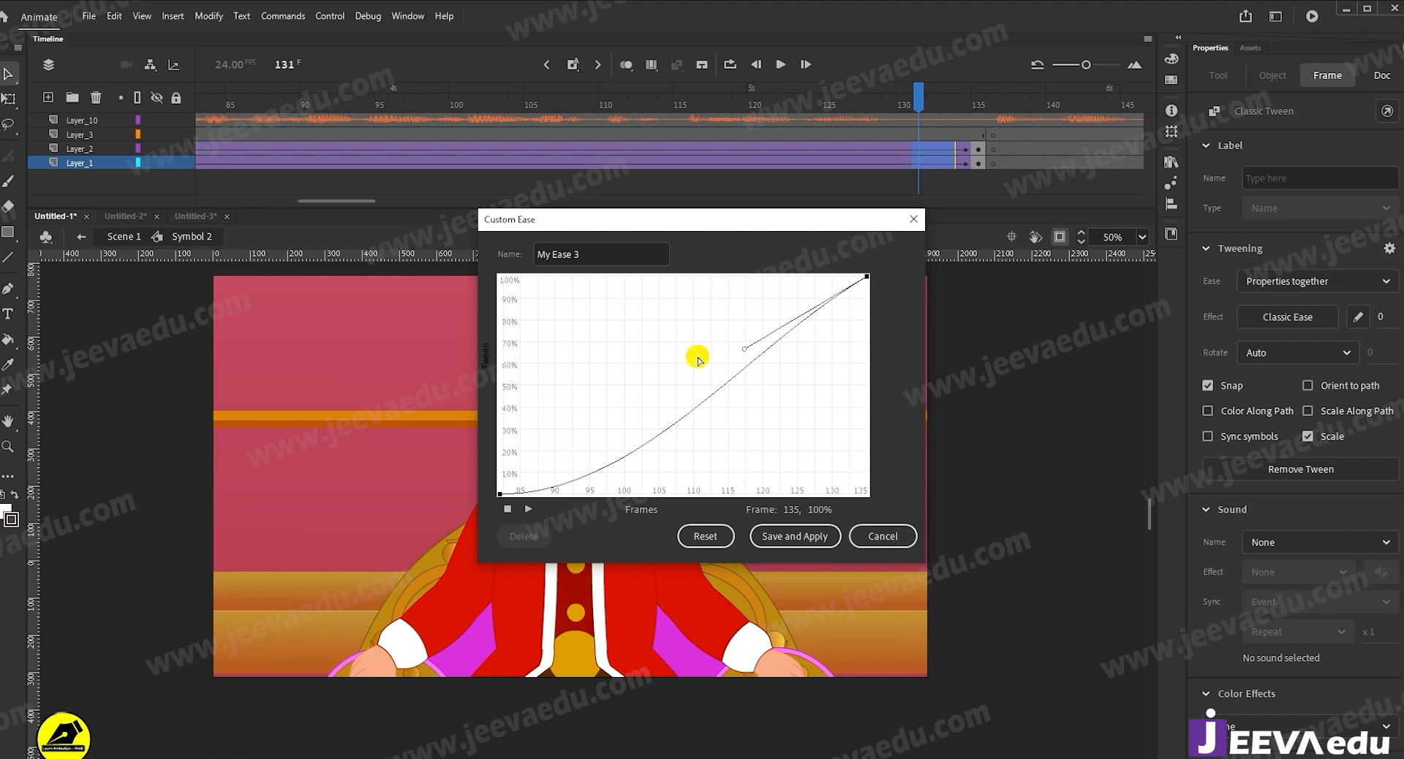
drag(745, 349, 739, 276)
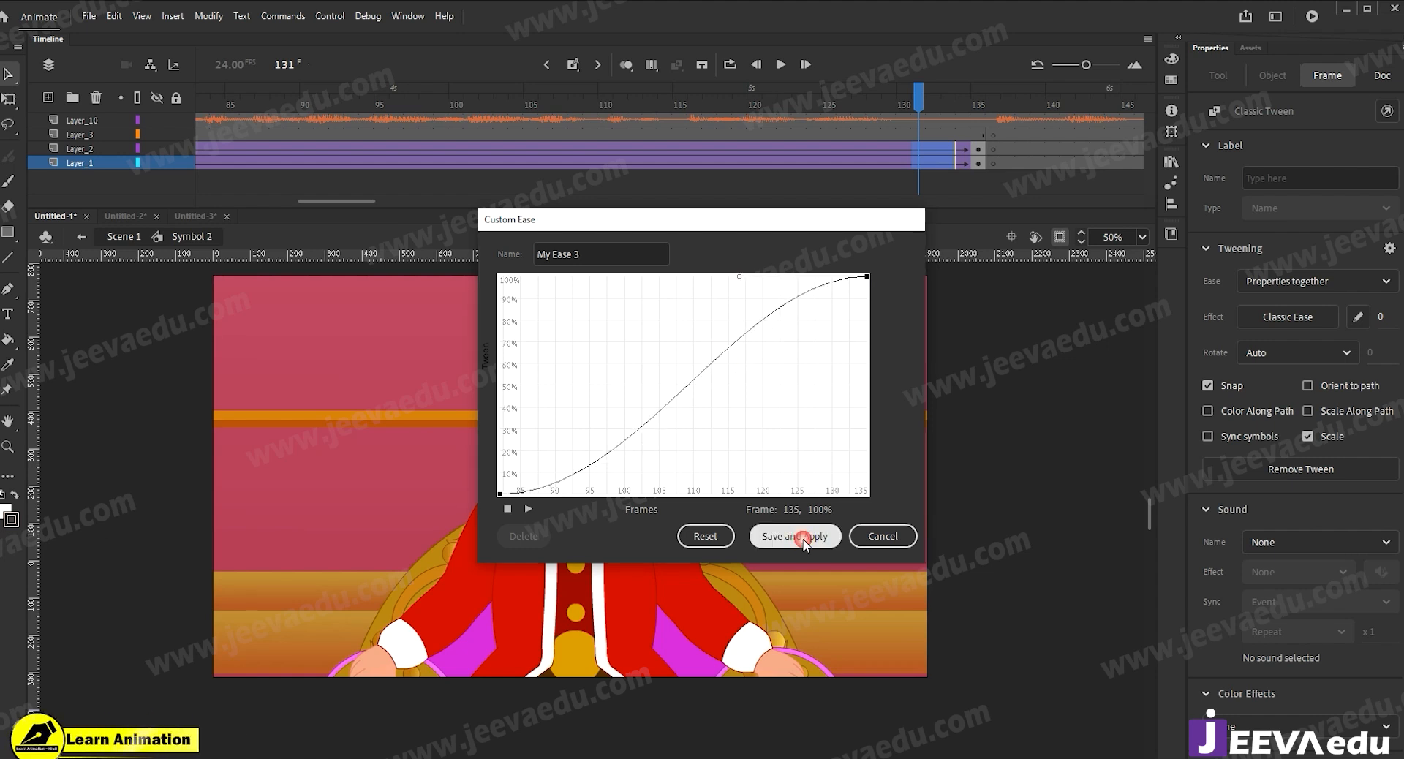
click(804, 540)
Enlarge the king and background slightly at frame 135 and shift them down to keep the king's face framed.
click(979, 162)
key(ctrl+alt+s)
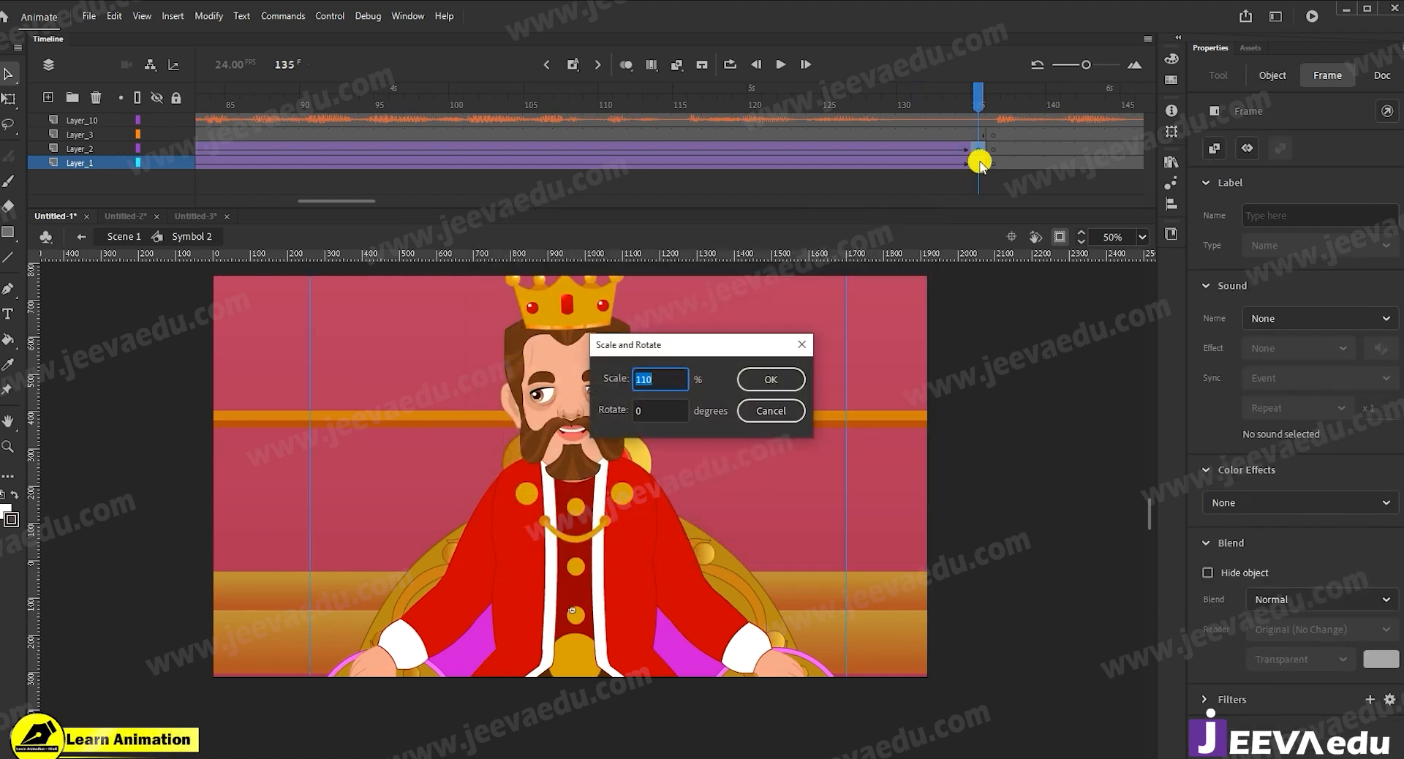
key(Return)
click(980, 162)
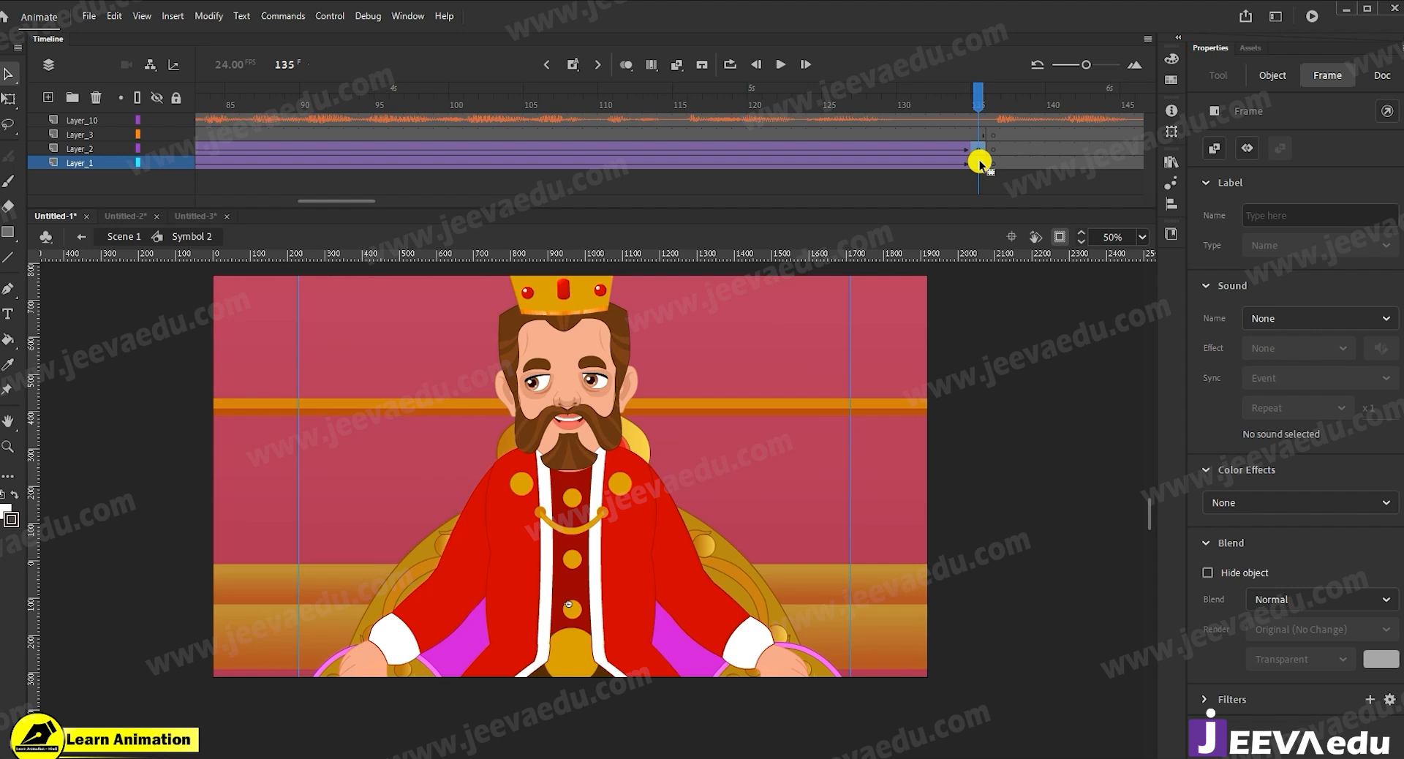
key(shift+Down)
key(shift+Down)
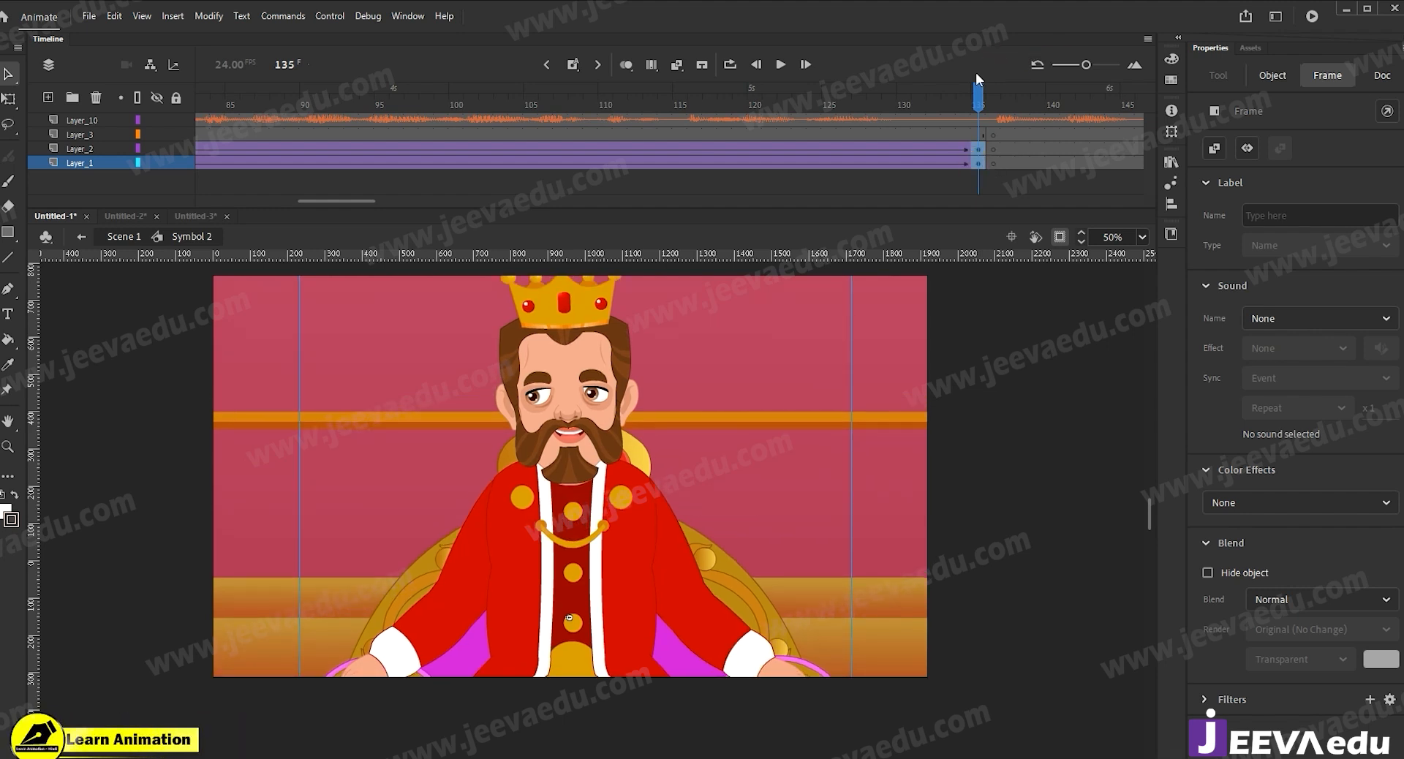
drag(354, 99, 800, 136)
drag(977, 150, 982, 165)
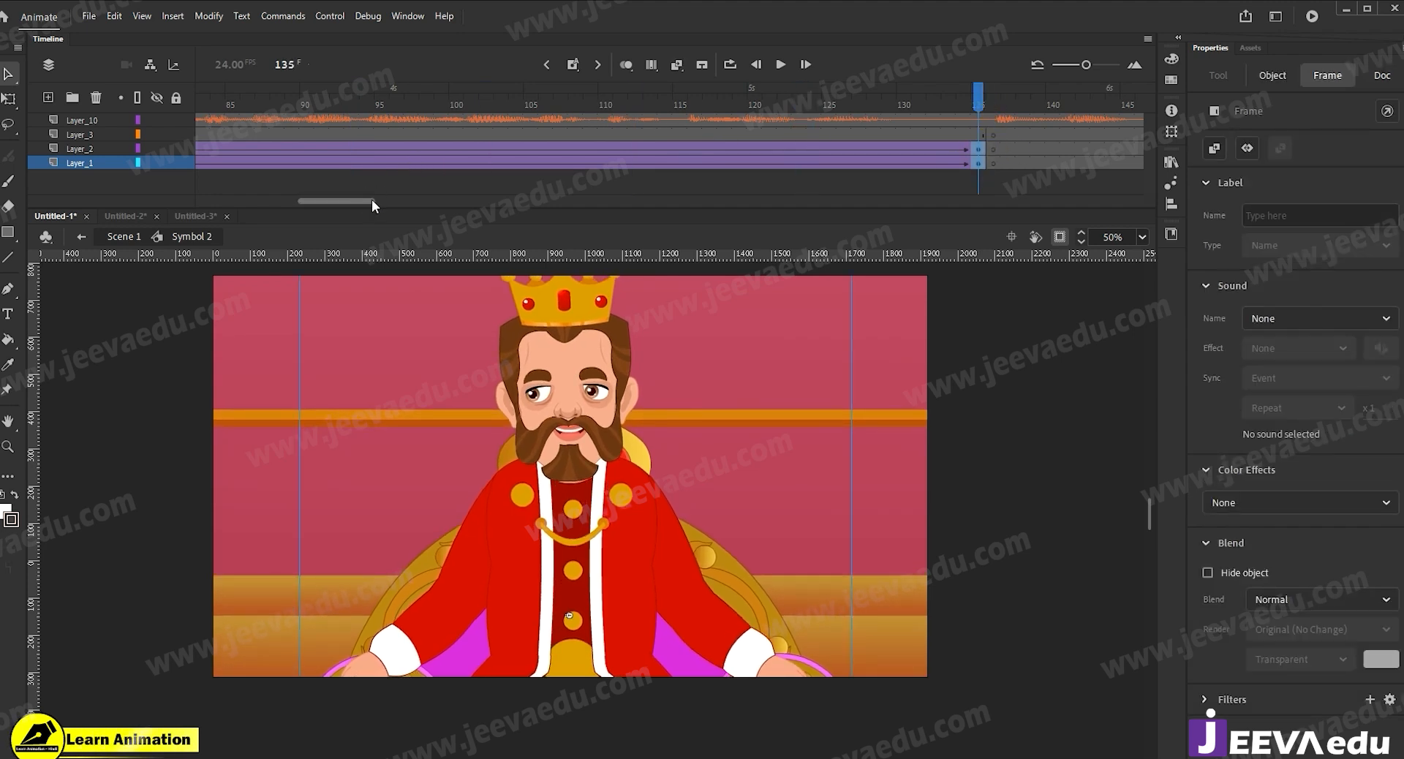
Scrub through frames 73 to 80 to review the zoom on the king.
drag(373, 201, 329, 207)
click(539, 134)
click(591, 104)
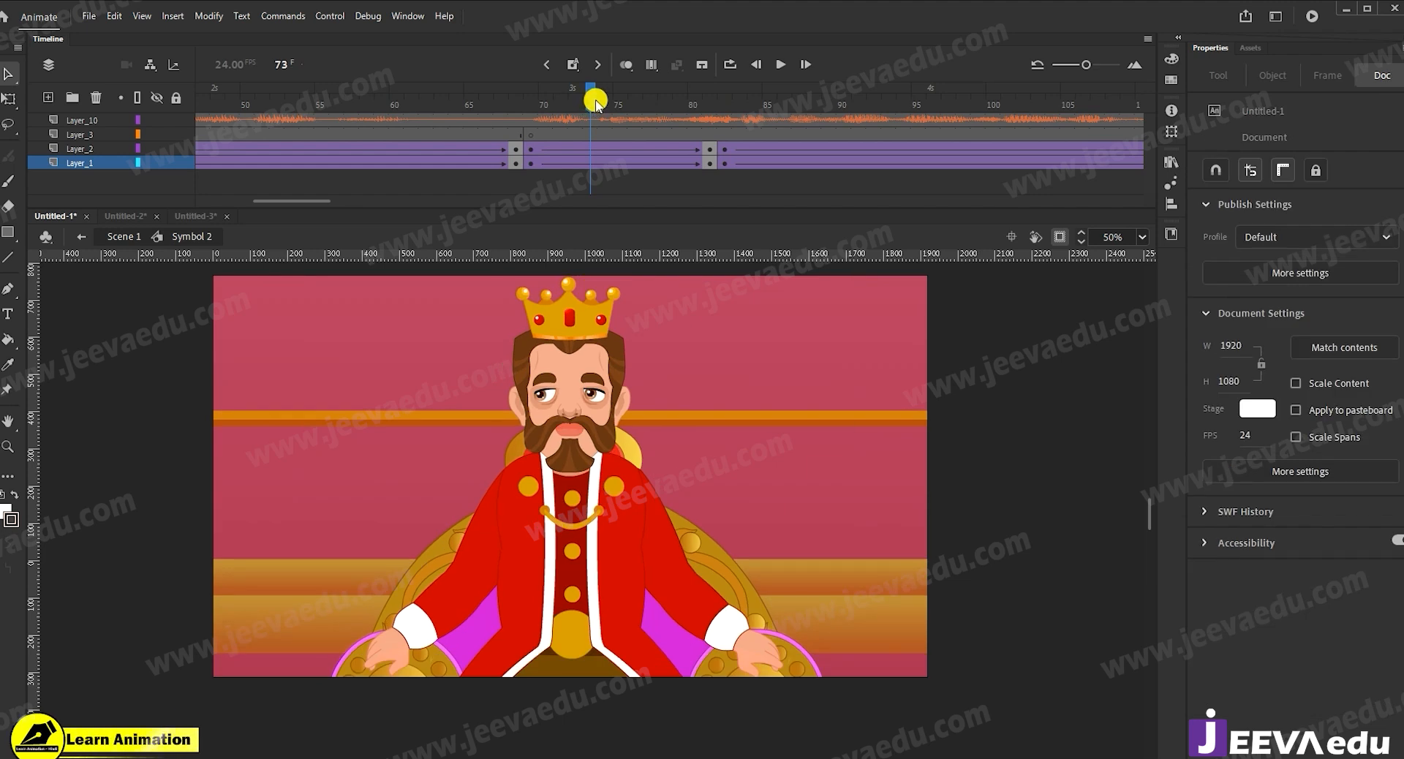
drag(586, 97, 692, 137)
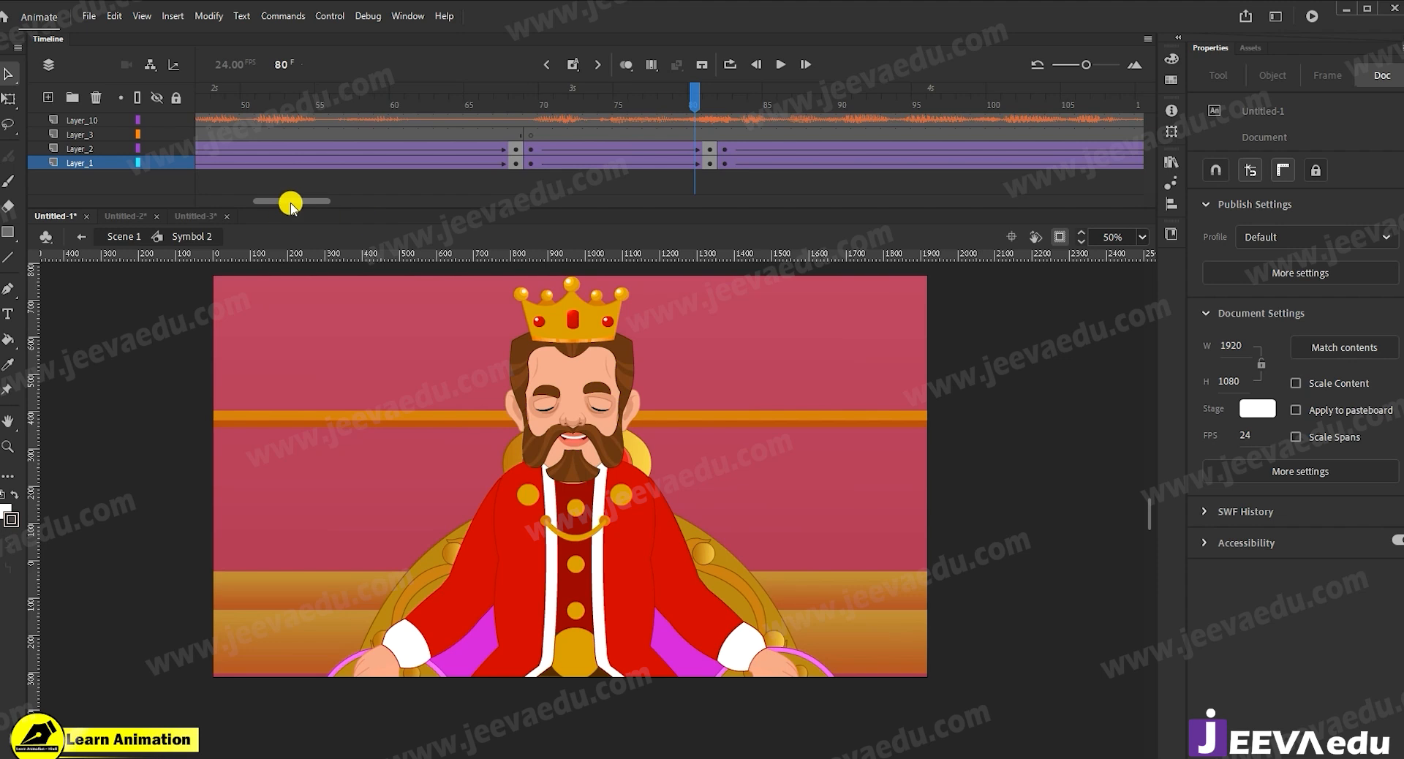
Play the remaining audio after the king's shot, up to frame 204, to hear what the next shot needs.
drag(291, 200, 378, 196)
click(481, 121)
key(Return)
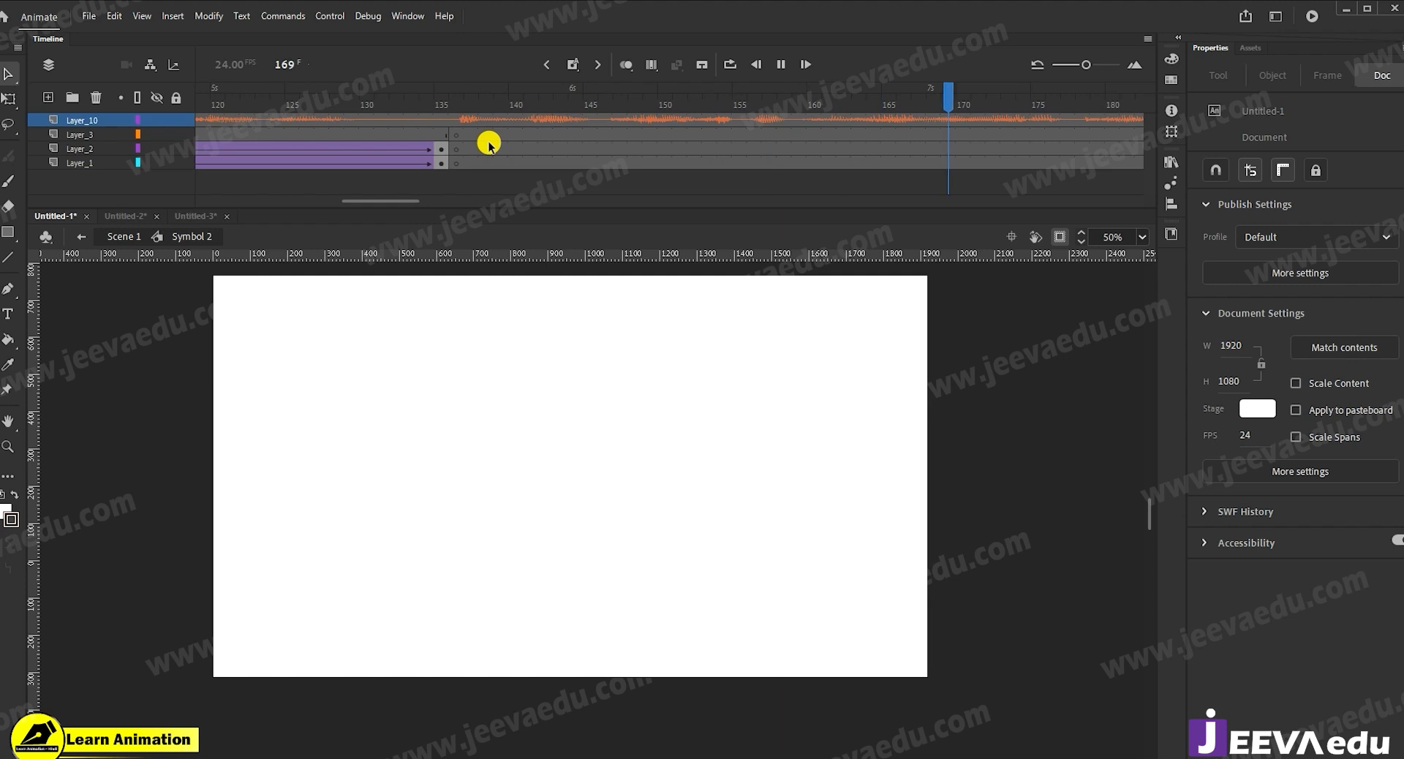
drag(485, 207, 402, 198)
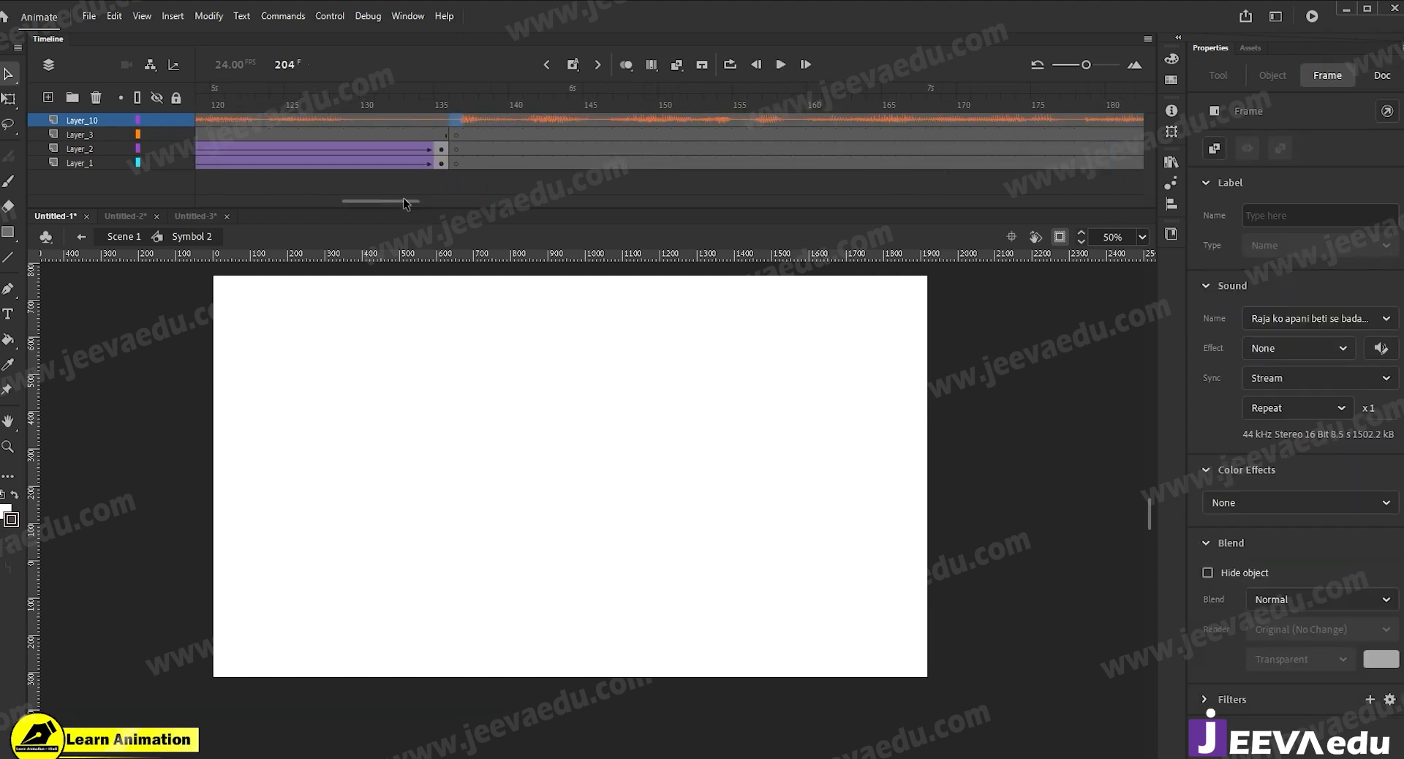
Play the treasure-room scene in the Untitled-3 document to review its animation.
click(453, 161)
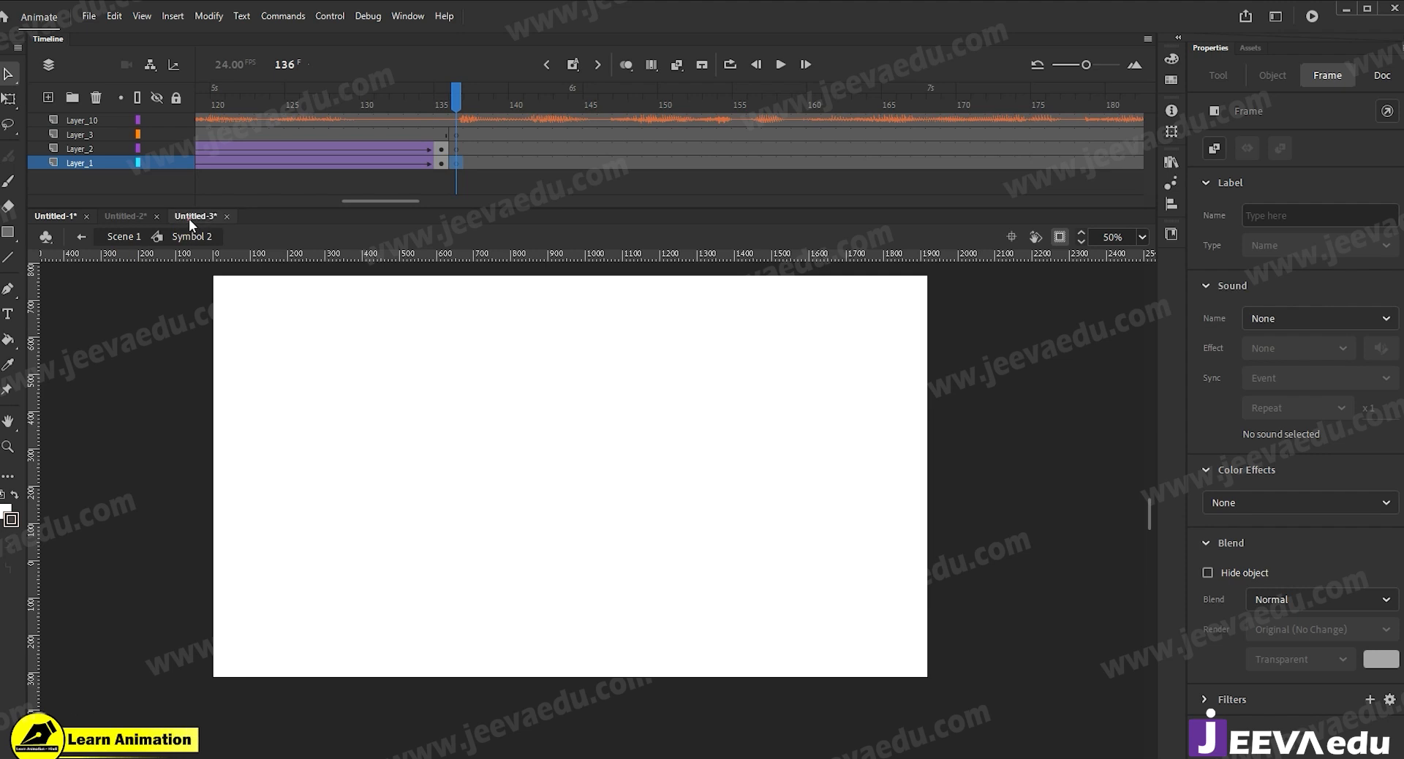
double_click(724, 489)
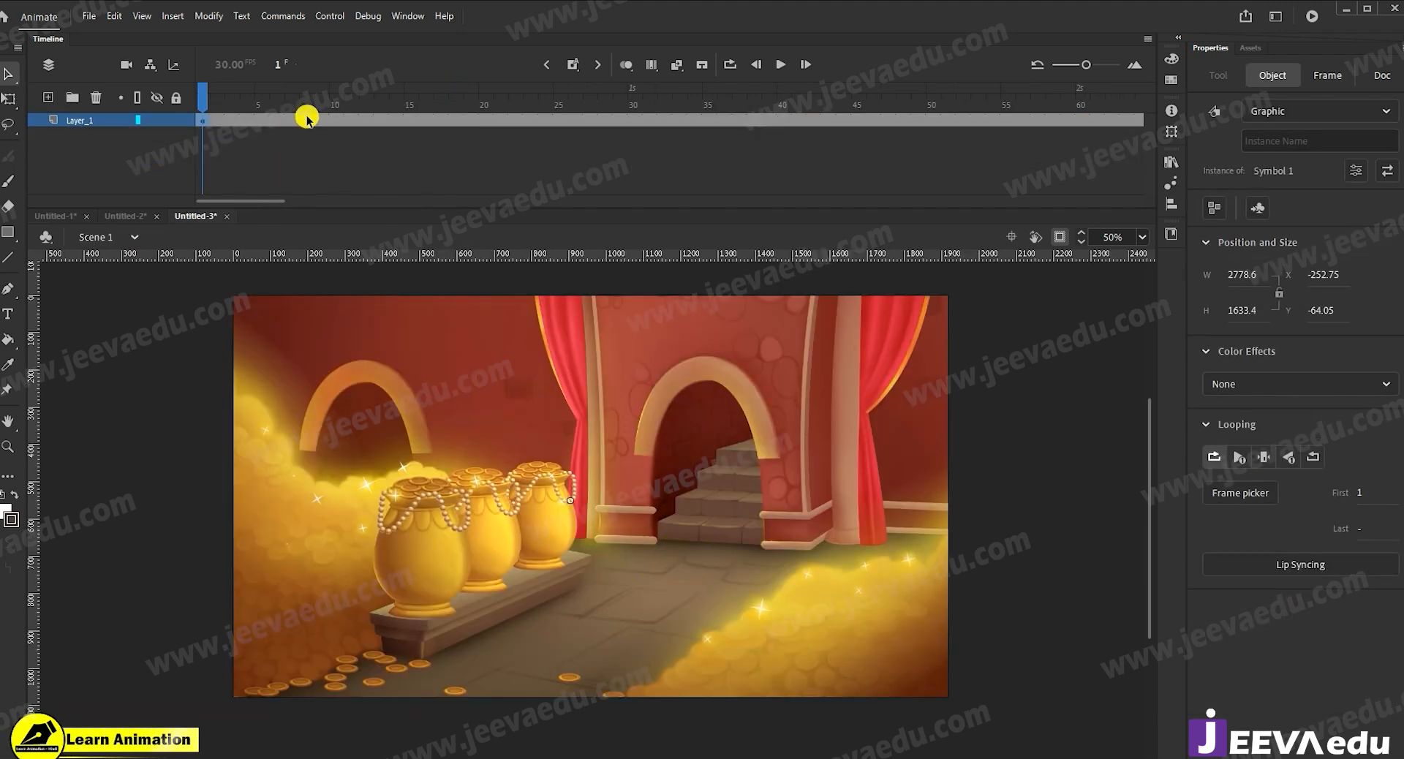
click(257, 97)
key(Return)
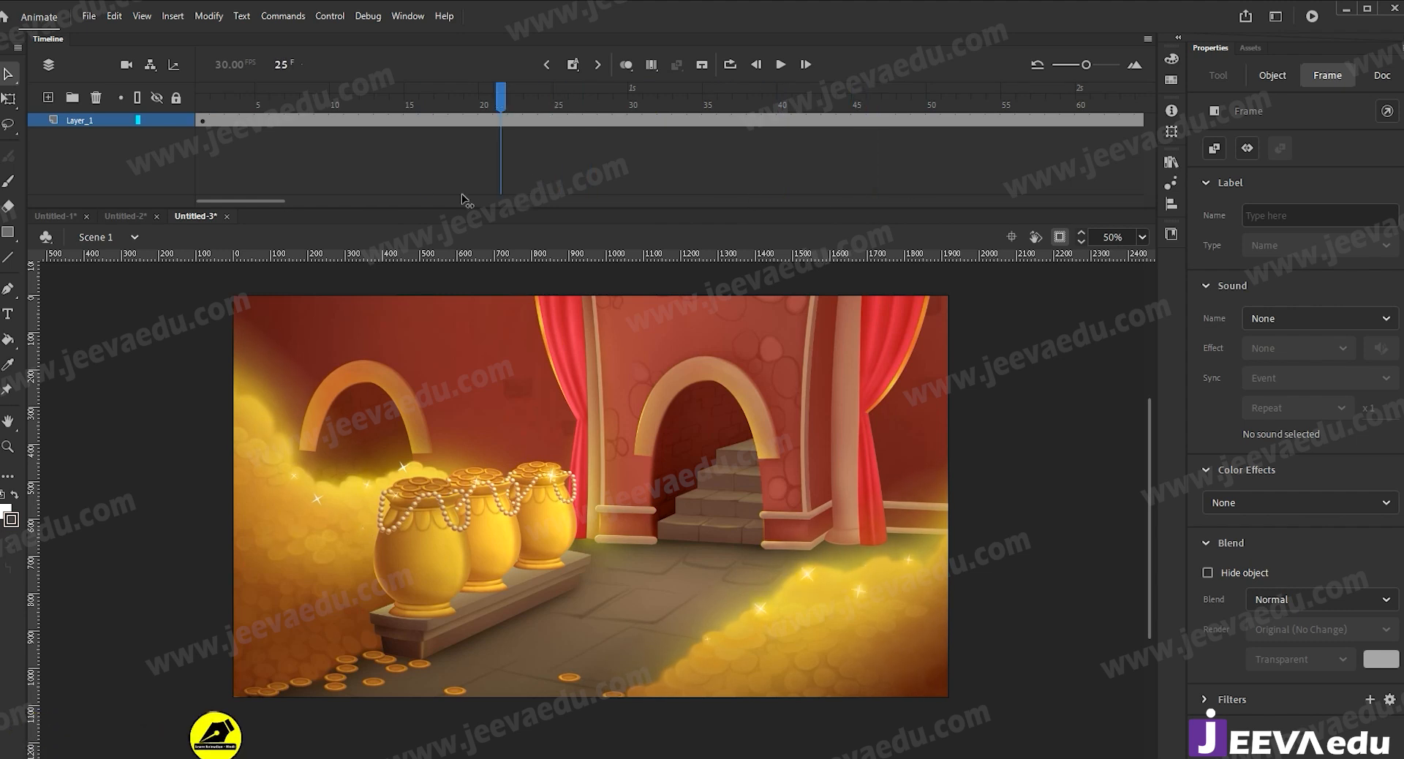
click(633, 196)
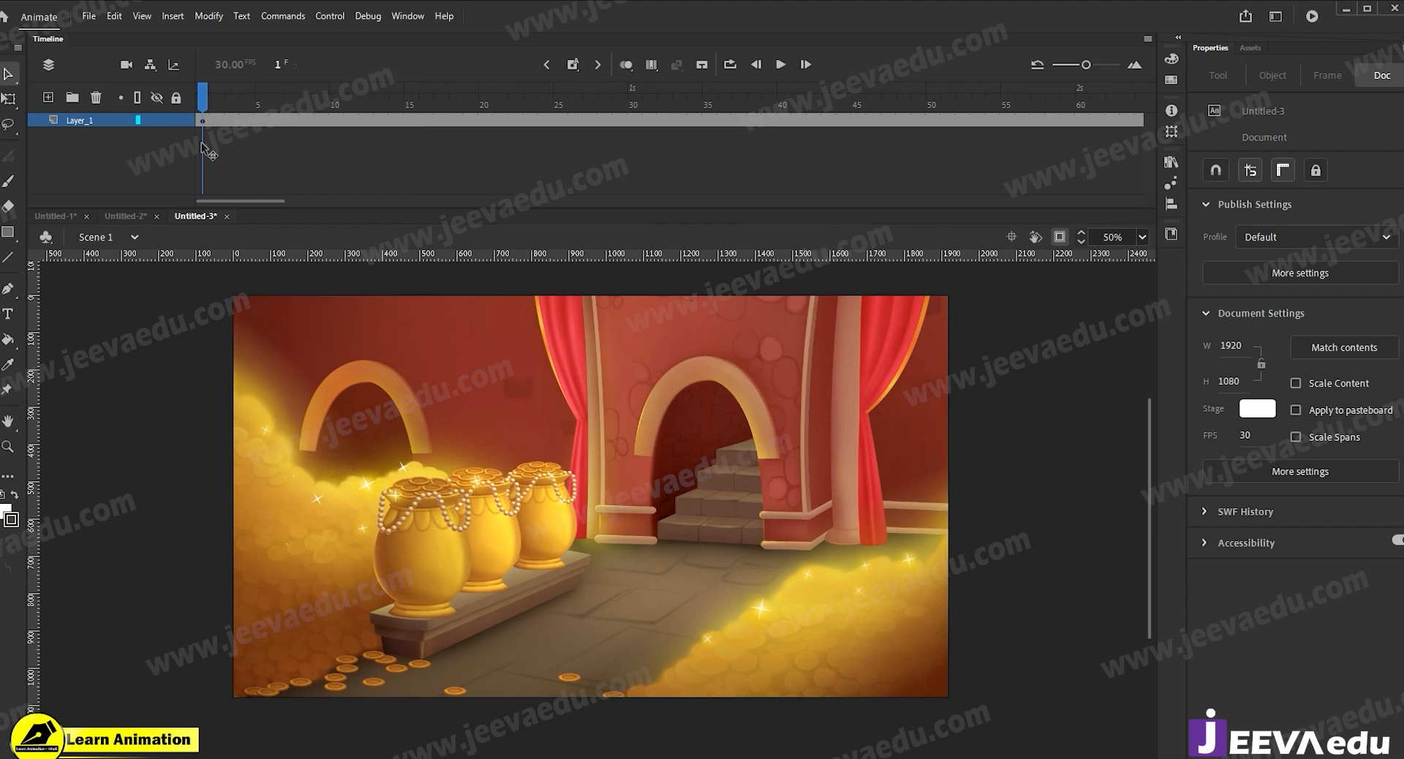
Copy the treasure-room symbol from Untitled-3 into Untitled-1's Layer_1 at frame 136, putting duplicate items into a folder, and position it to fill the stage.
click(500, 501)
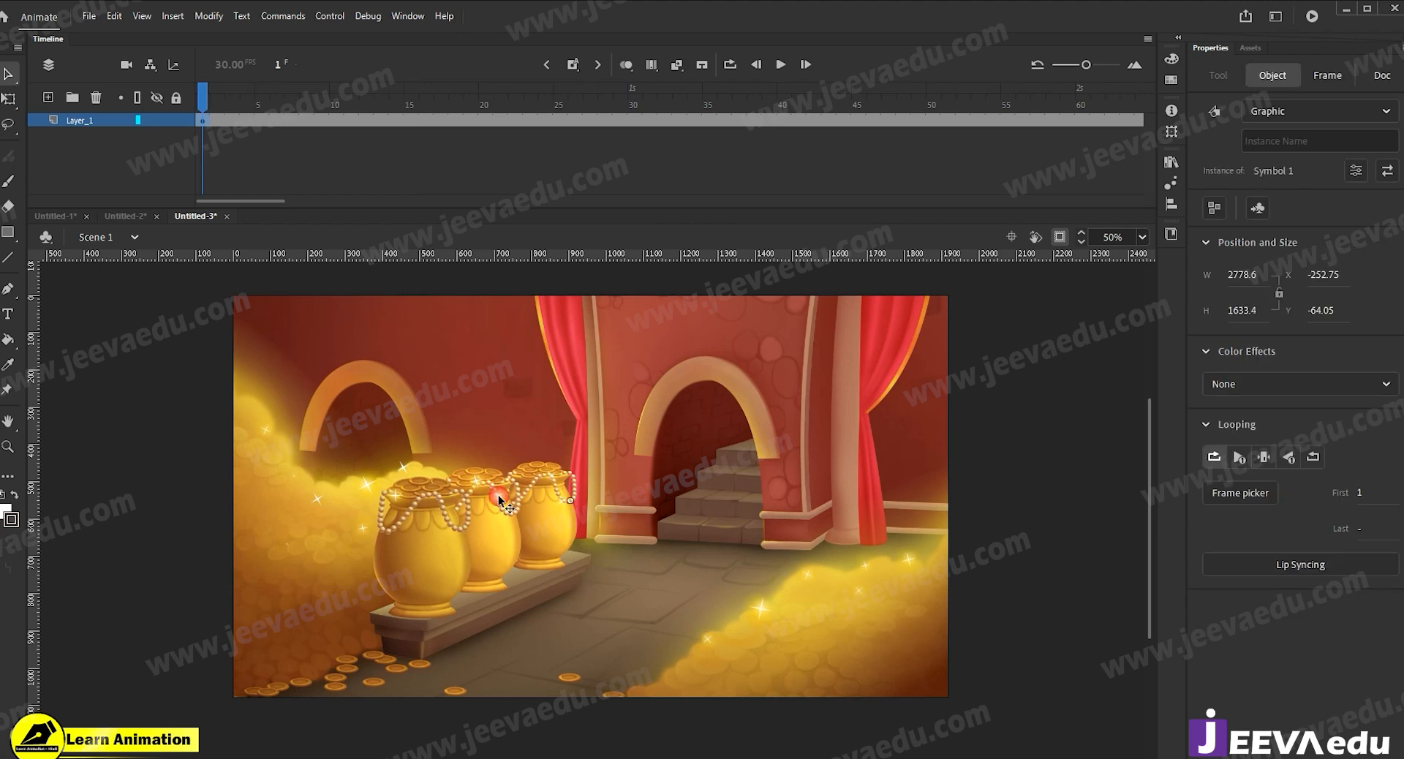
click(123, 216)
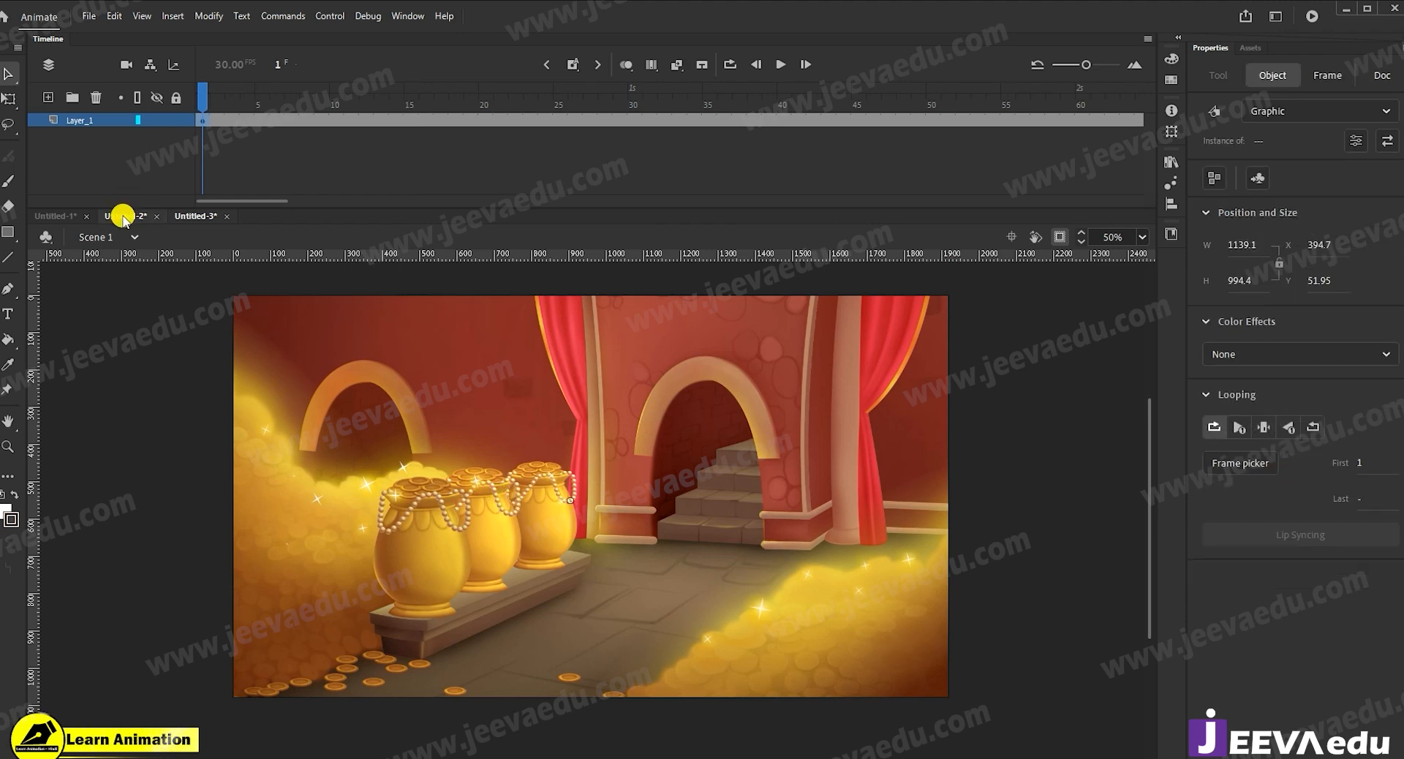
click(43, 216)
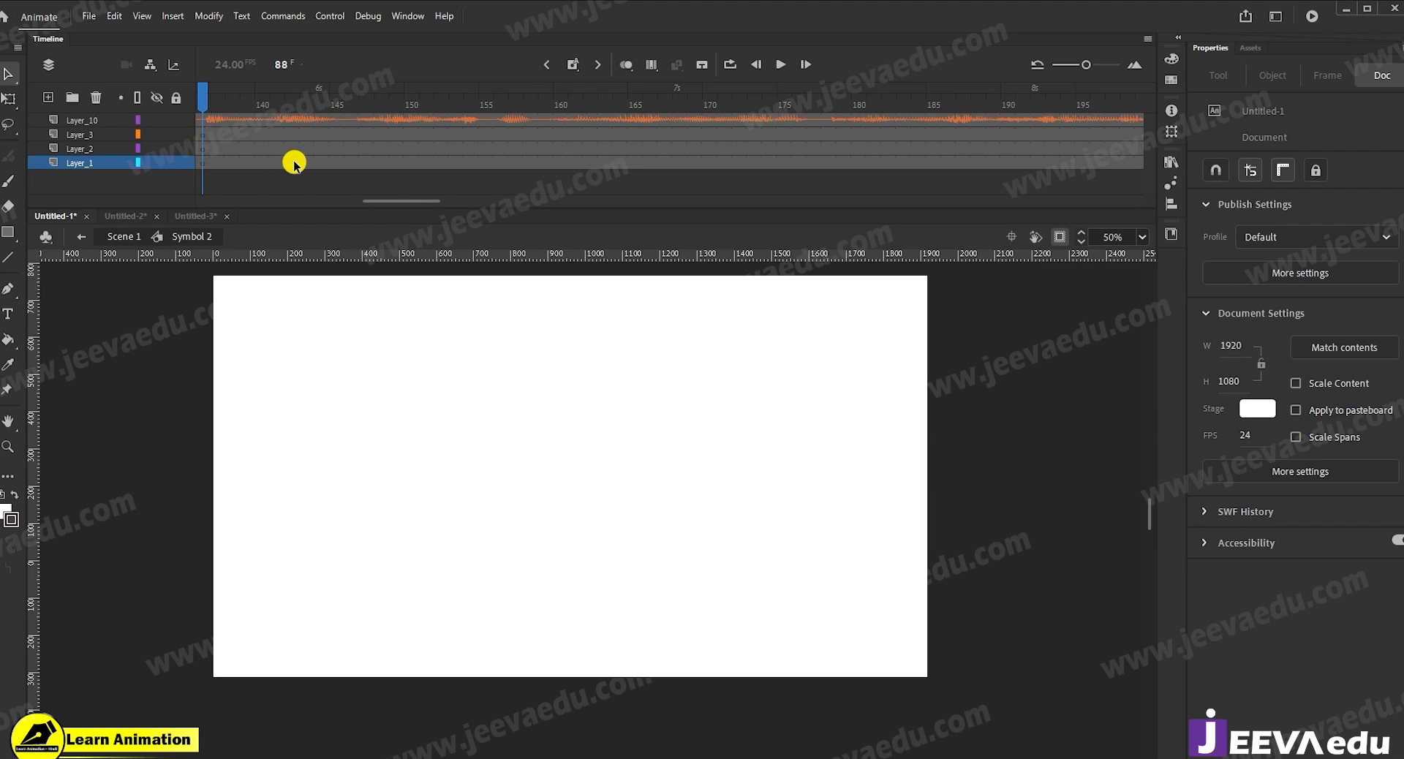
drag(418, 203, 402, 200)
click(396, 162)
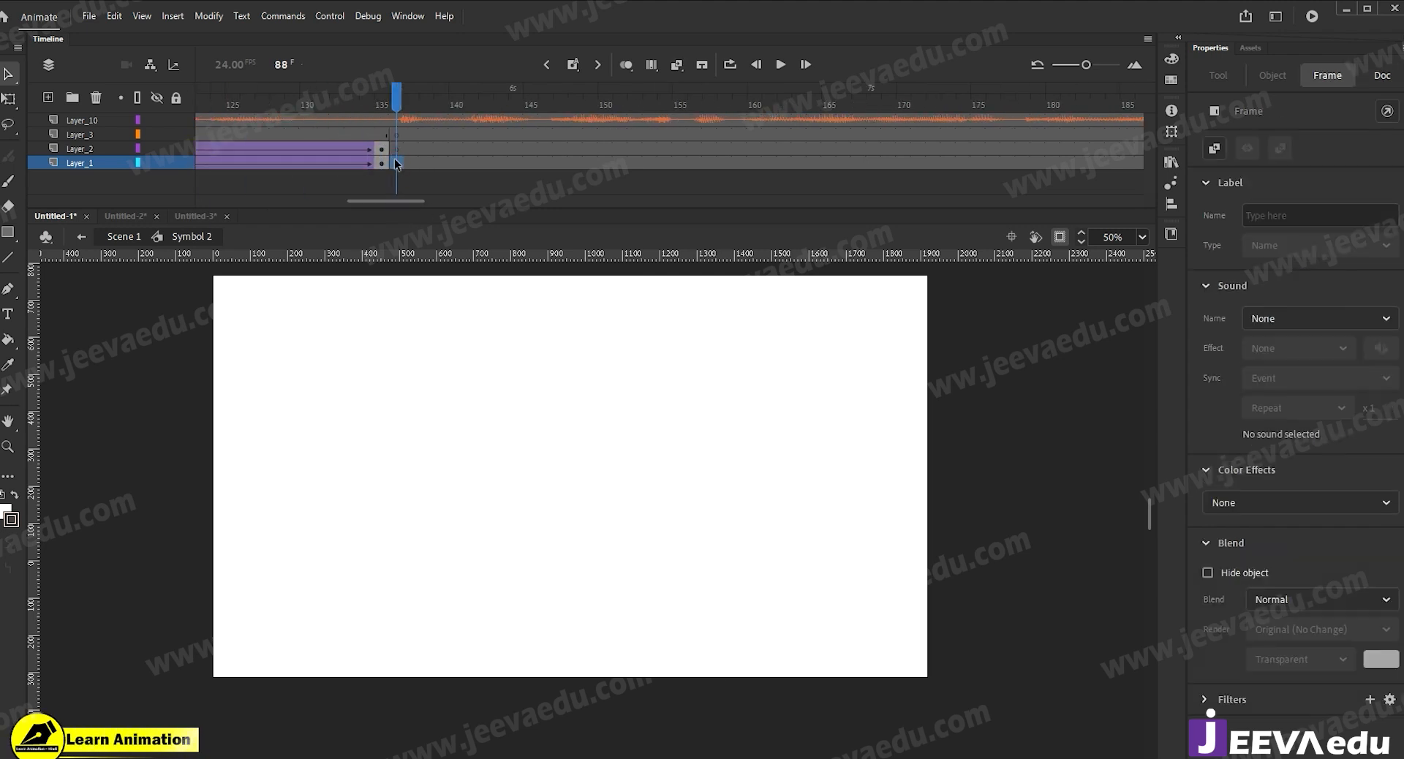
key(ctrl+v)
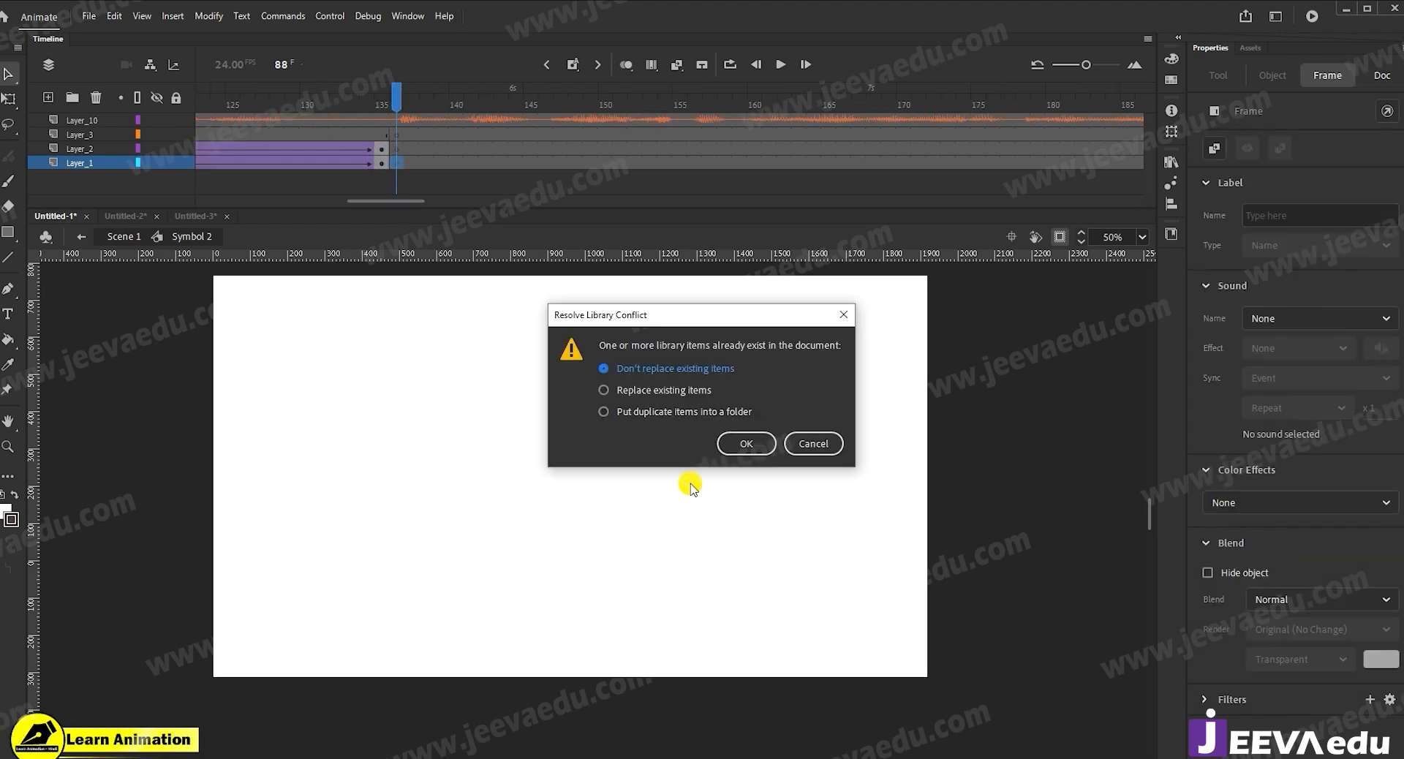
click(678, 413)
click(731, 444)
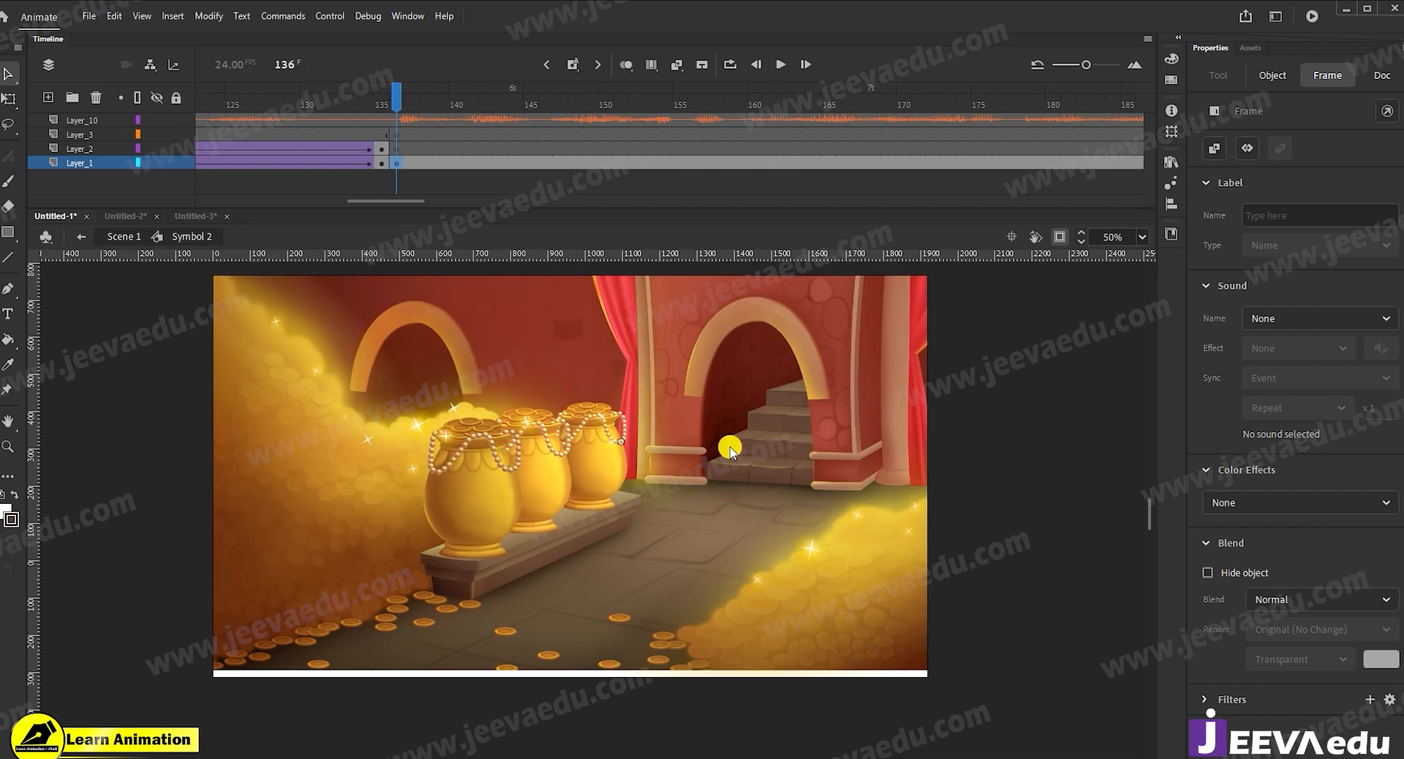
drag(653, 481, 599, 542)
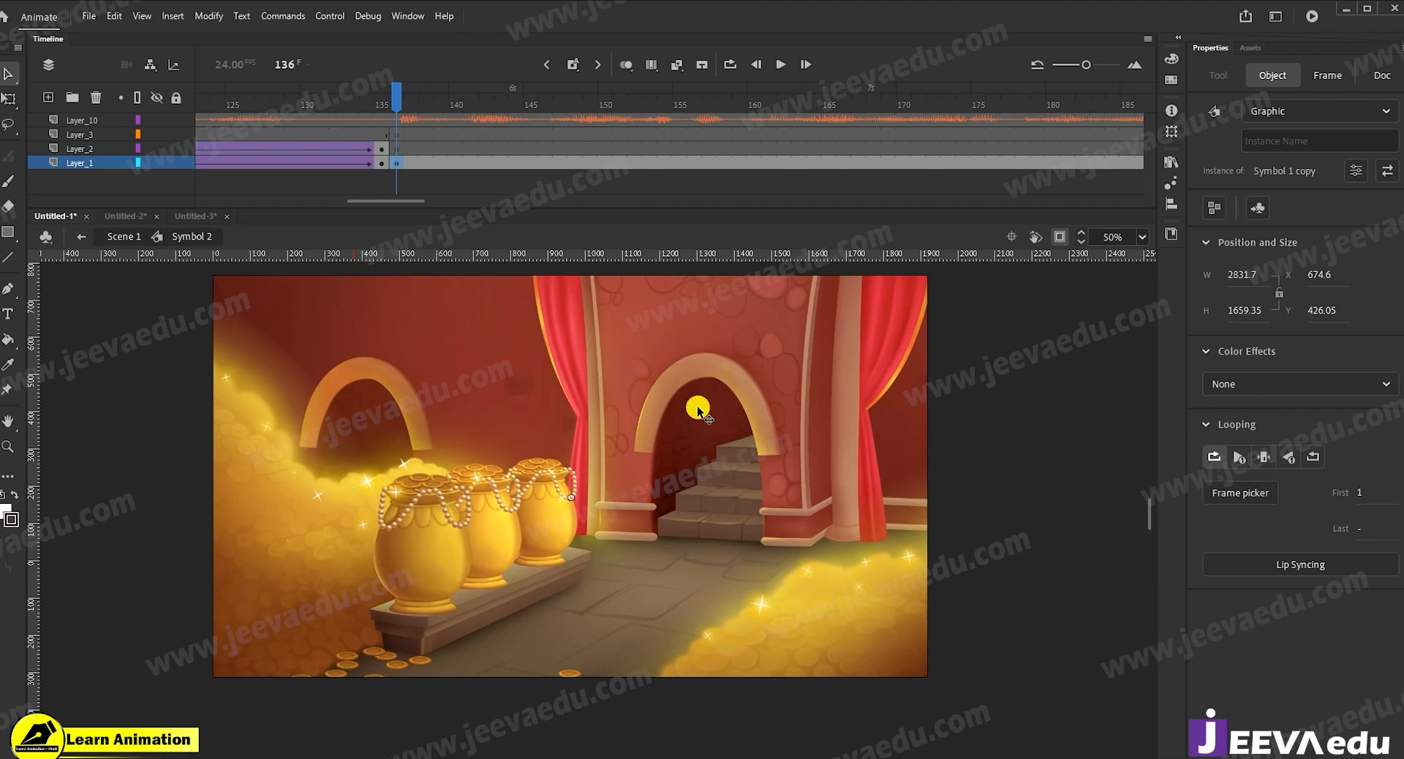
Play the treasure-room shot with its audio from frame 135 through frame 204.
key(z)
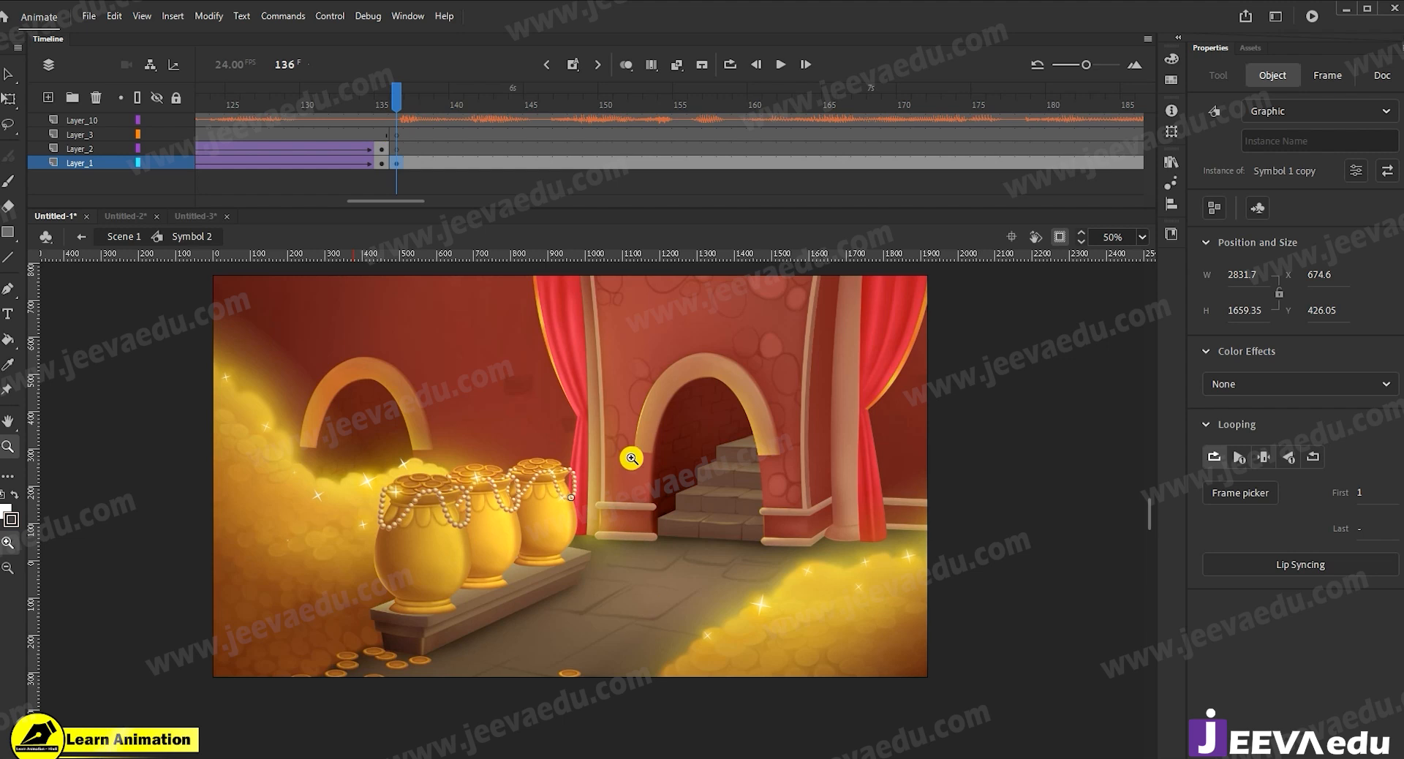
click(405, 122)
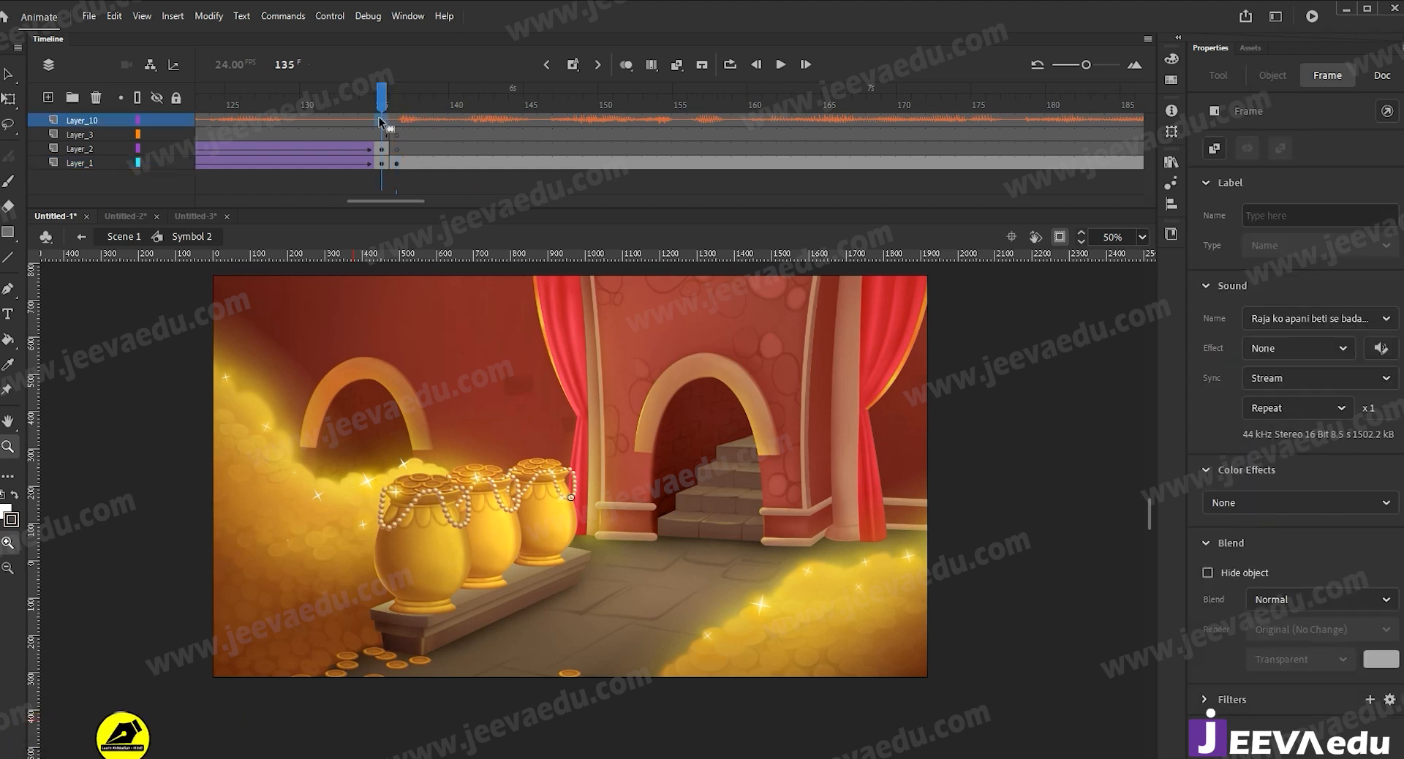
key(Return)
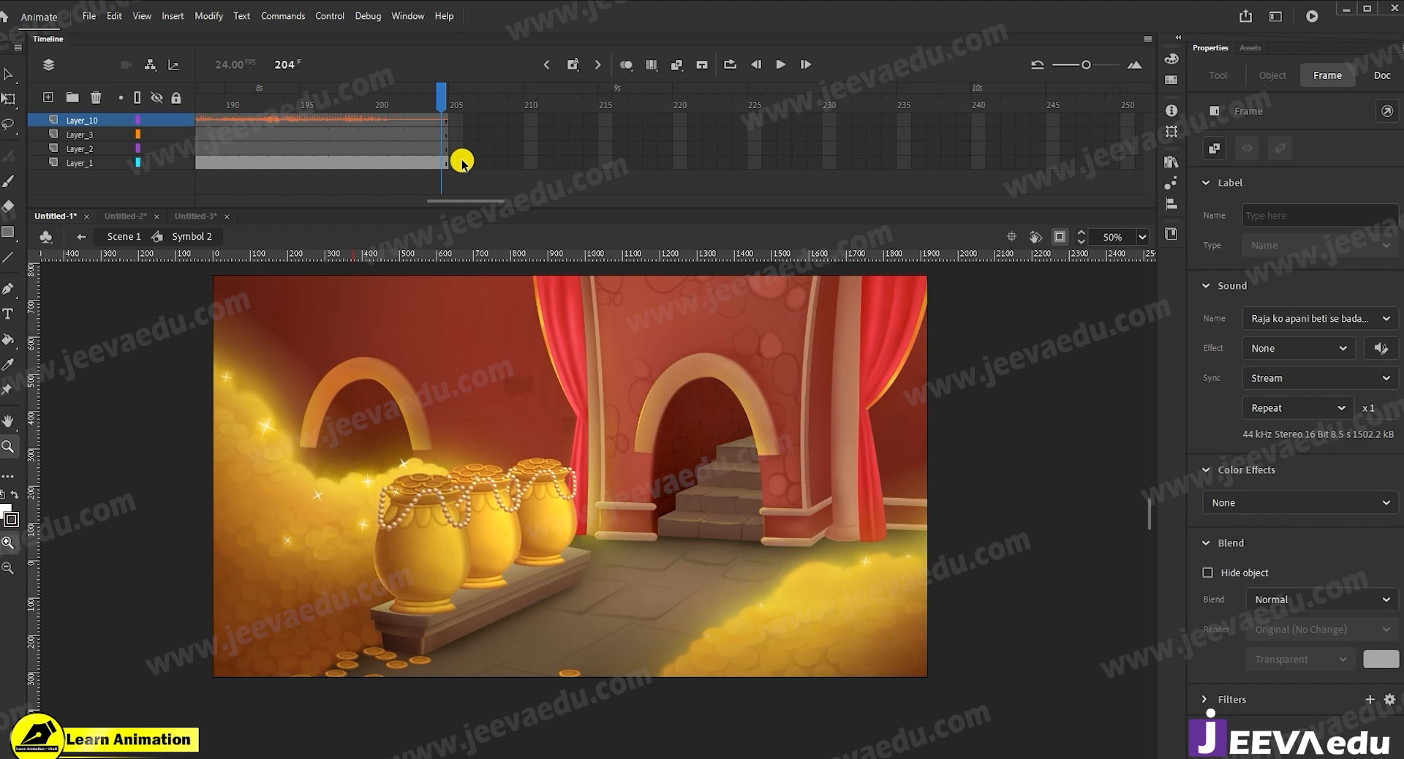
Add a keyframe at frame 204 on Layer_1 and create a classic tween across the treasure-room shot.
click(449, 166)
drag(463, 199, 436, 201)
right_click(462, 162)
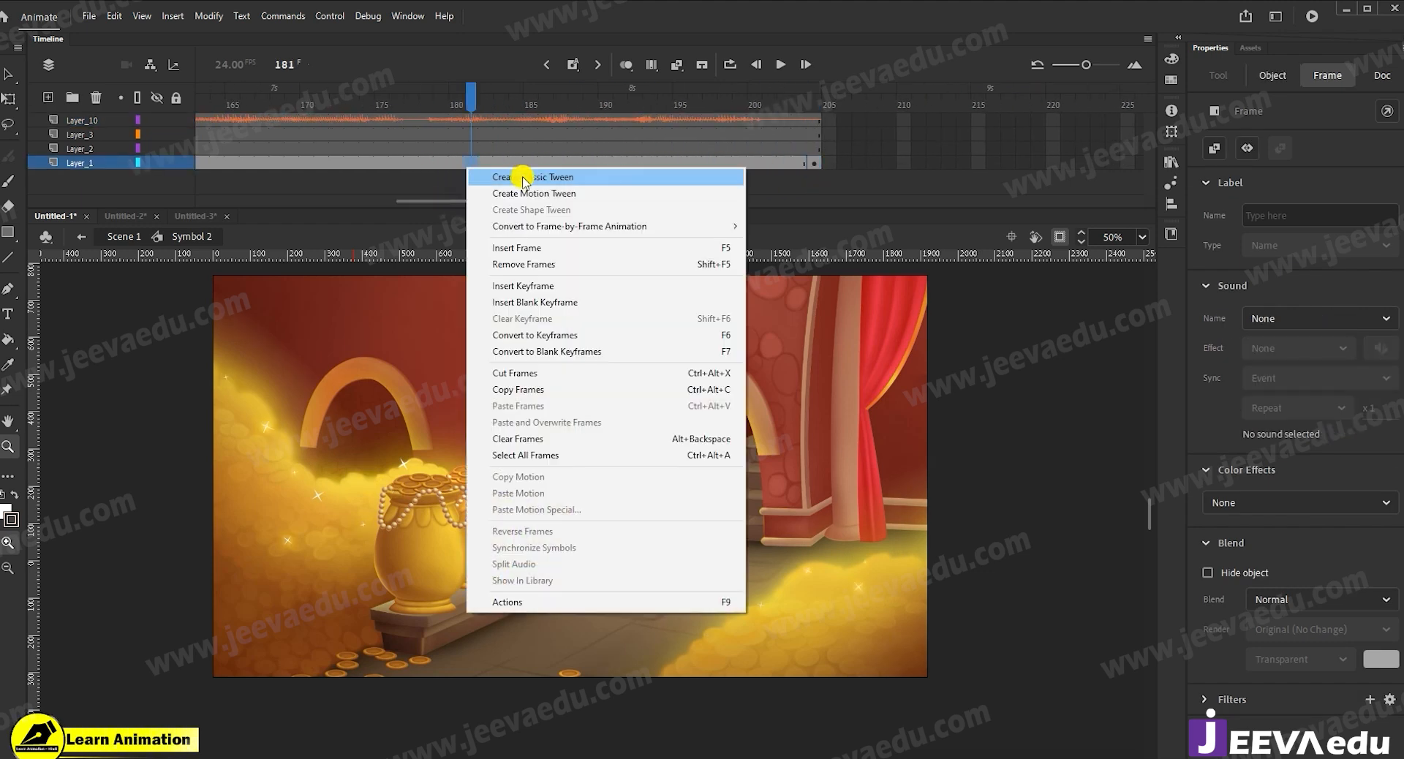
click(512, 178)
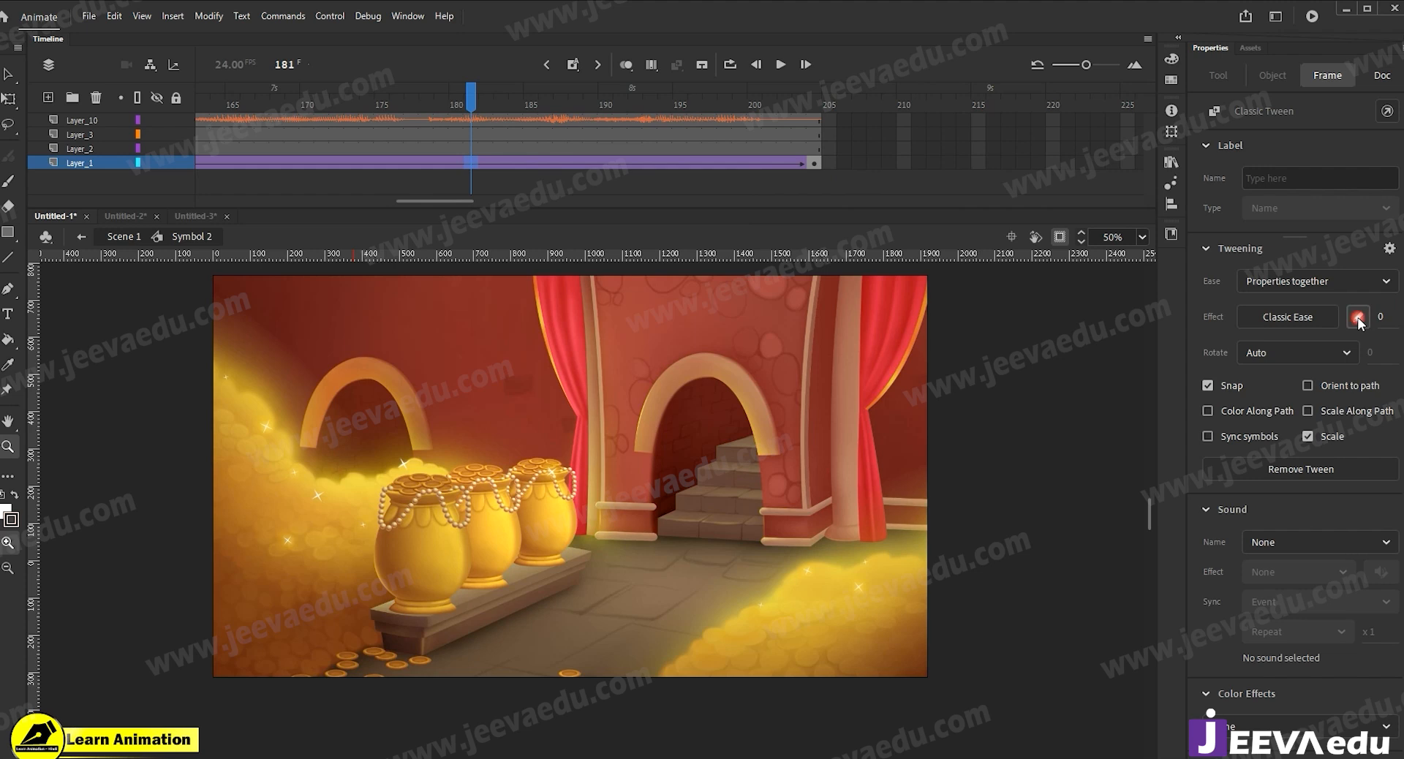
Give the treasure-room tween a custom S-curve ease with a slow start and slow end, and apply it.
click(1358, 317)
drag(623, 422, 650, 553)
click(867, 278)
drag(745, 349, 754, 249)
click(795, 536)
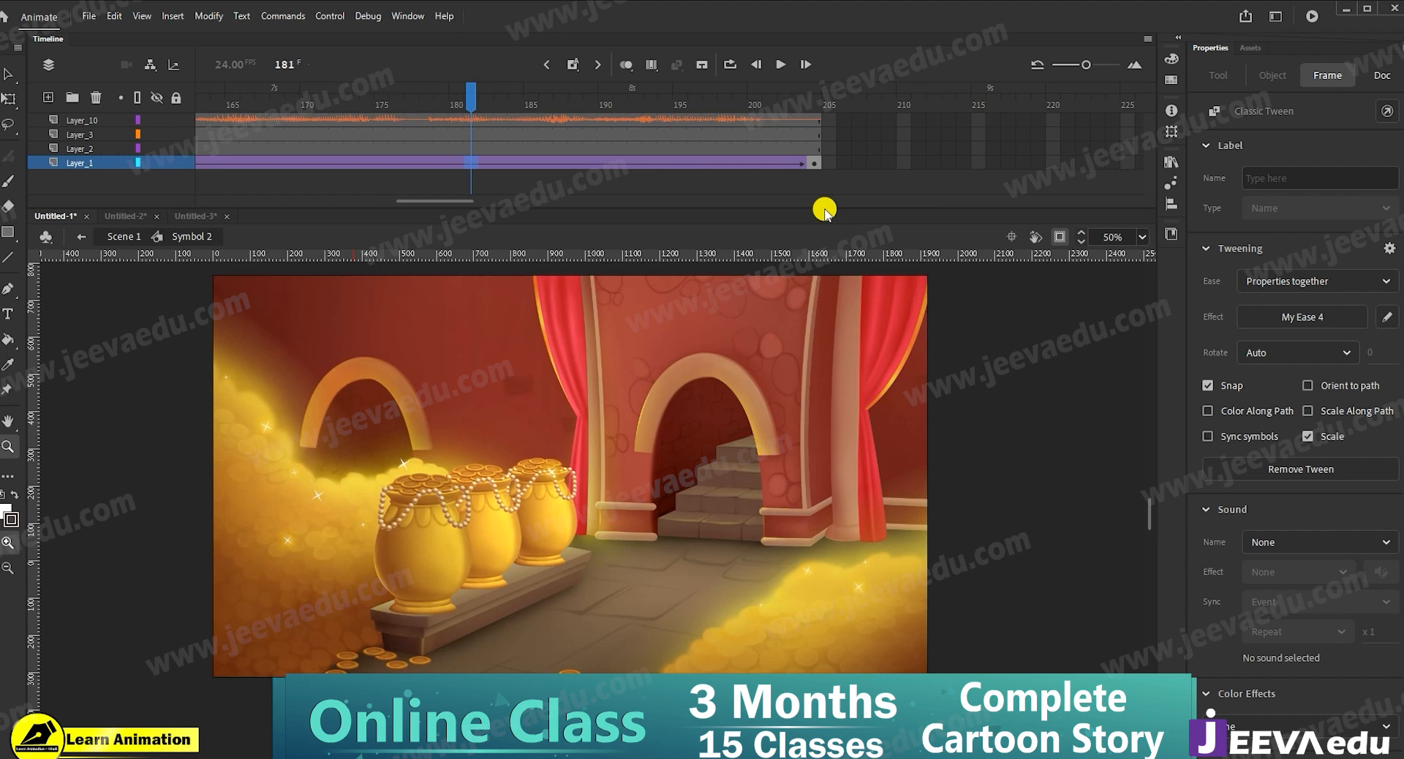
Scale the treasure room to 110% at the frame 204 keyframe.
click(816, 166)
key(ctrl+alt+s)
text(110)
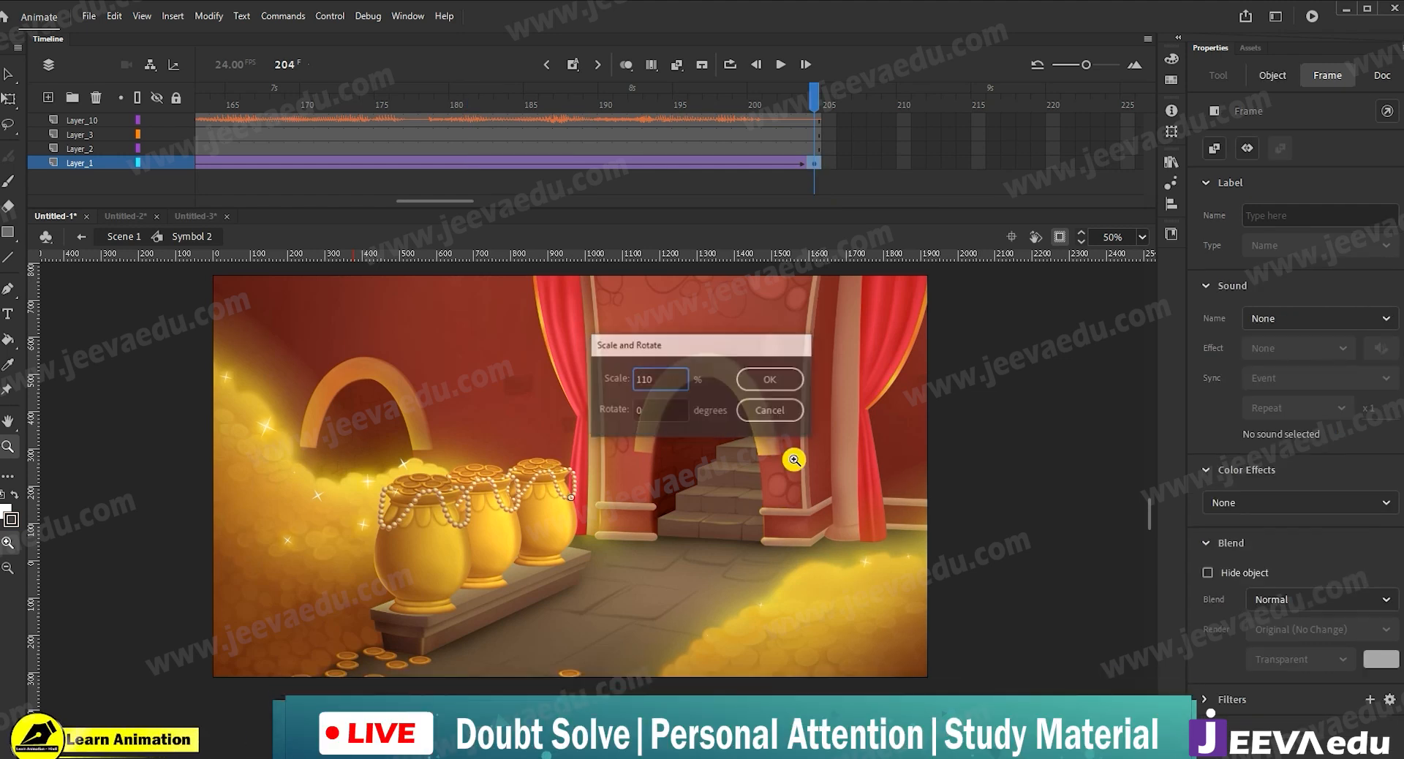
key(Return)
Play the treasure-room zoom, and review the whole symbol animation from frame 1 to frame 204.
drag(795, 98, 245, 196)
key(Return)
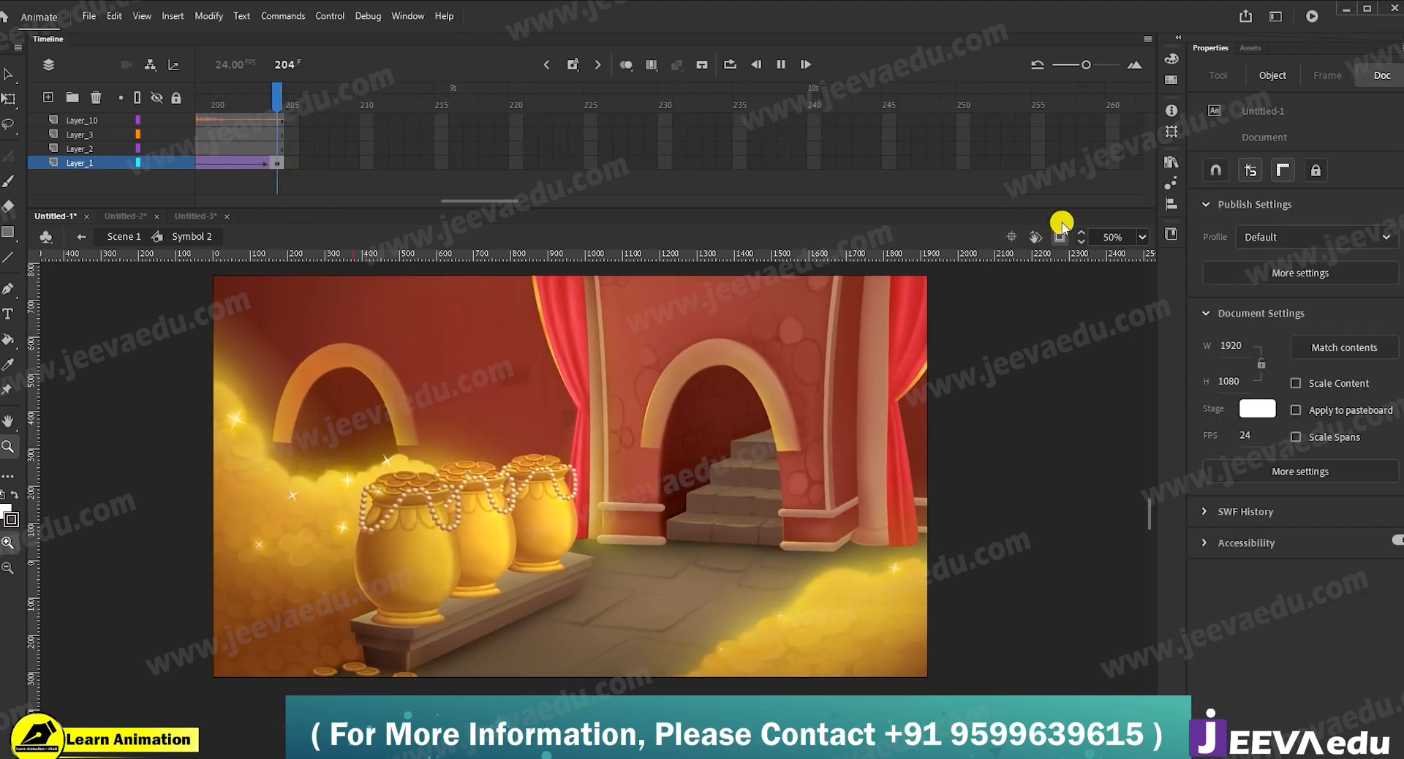
drag(502, 200, 307, 210)
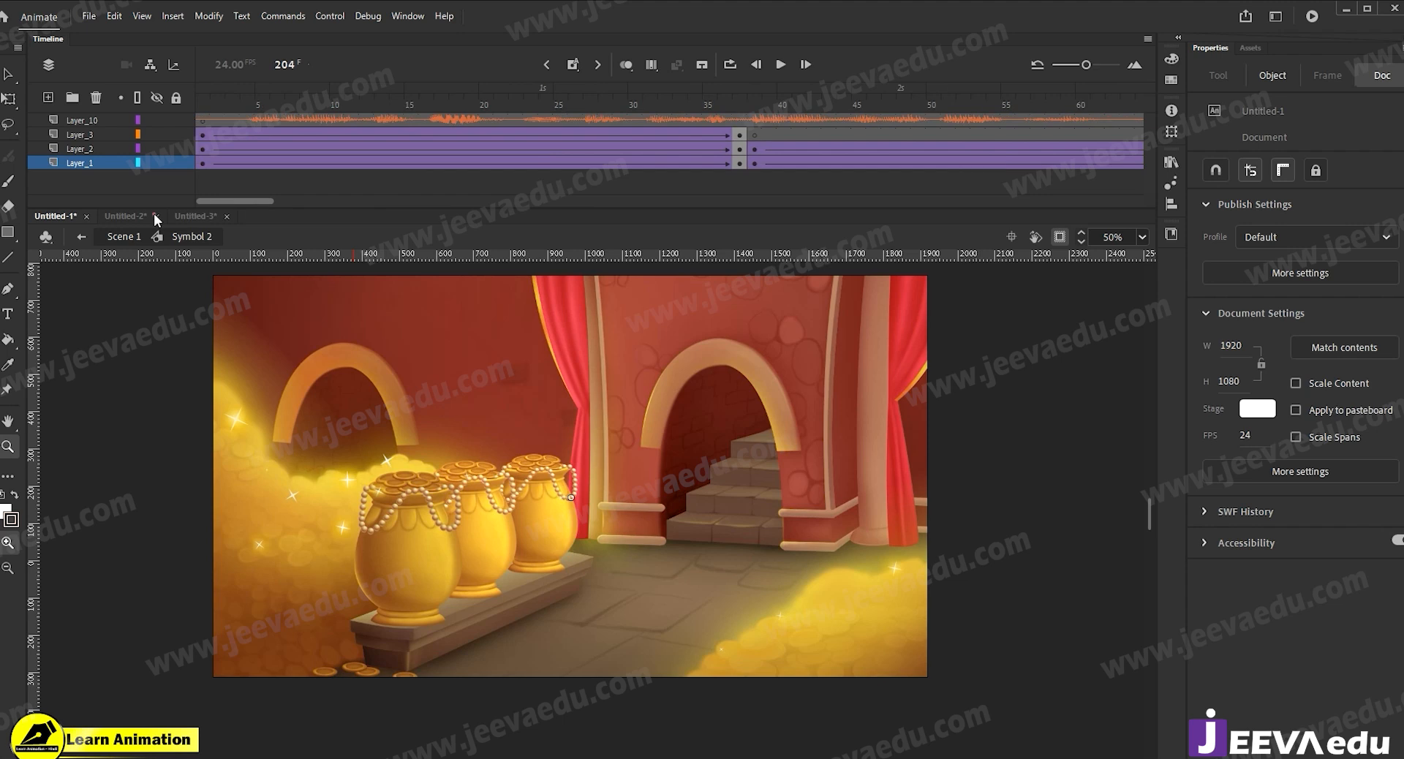
drag(225, 106, 172, 121)
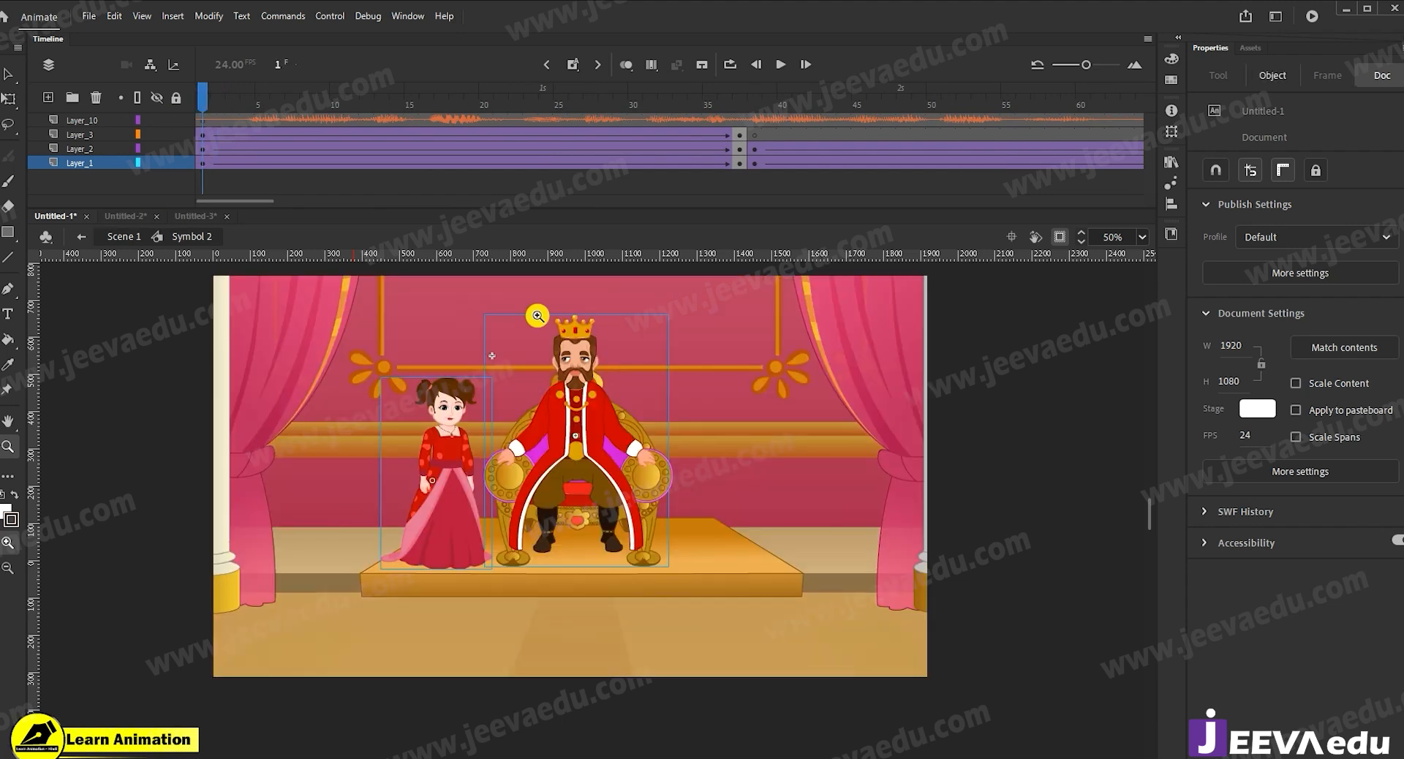
drag(539, 542, 539, 547)
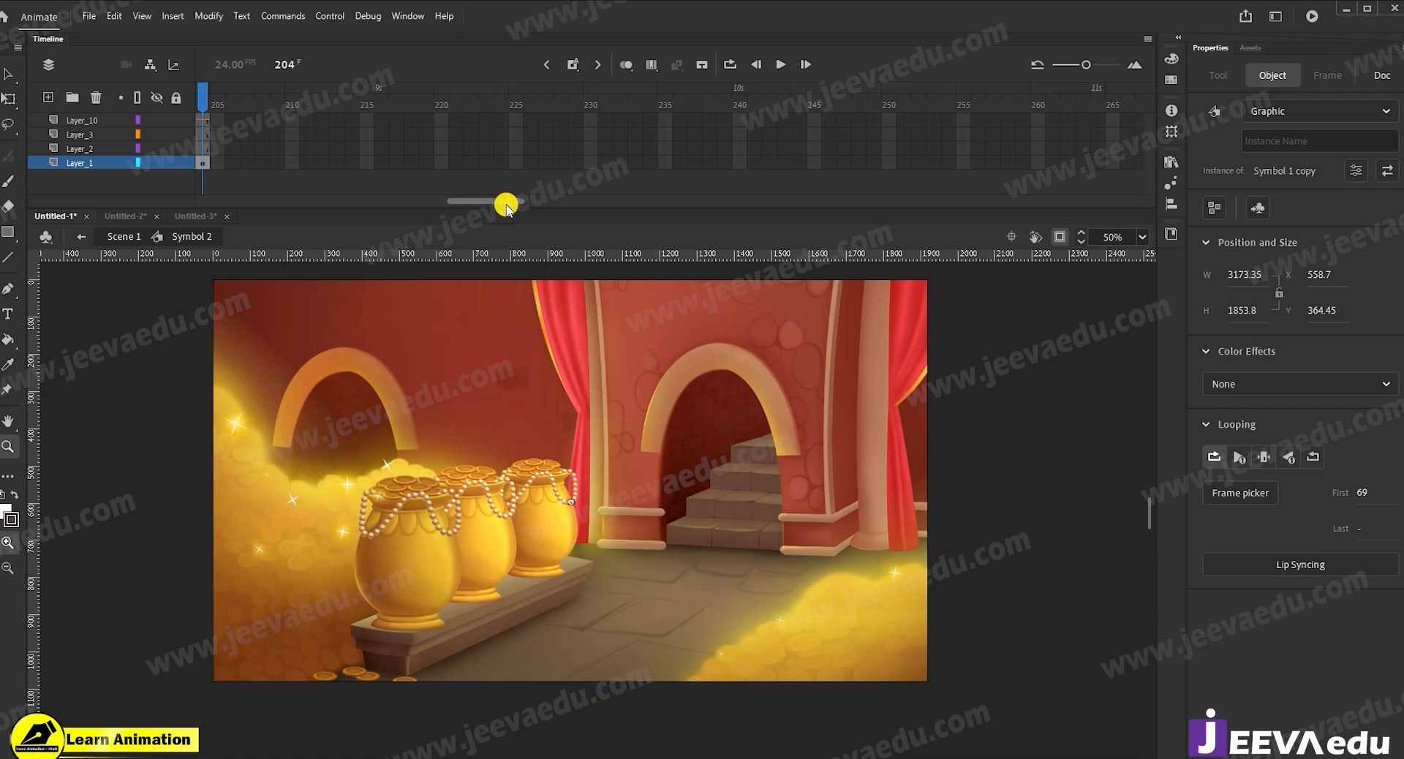
Copy the audio layer Layer_10 from Symbol 2 and paste it above Layer_1 in Scene 1.
drag(508, 204, 244, 195)
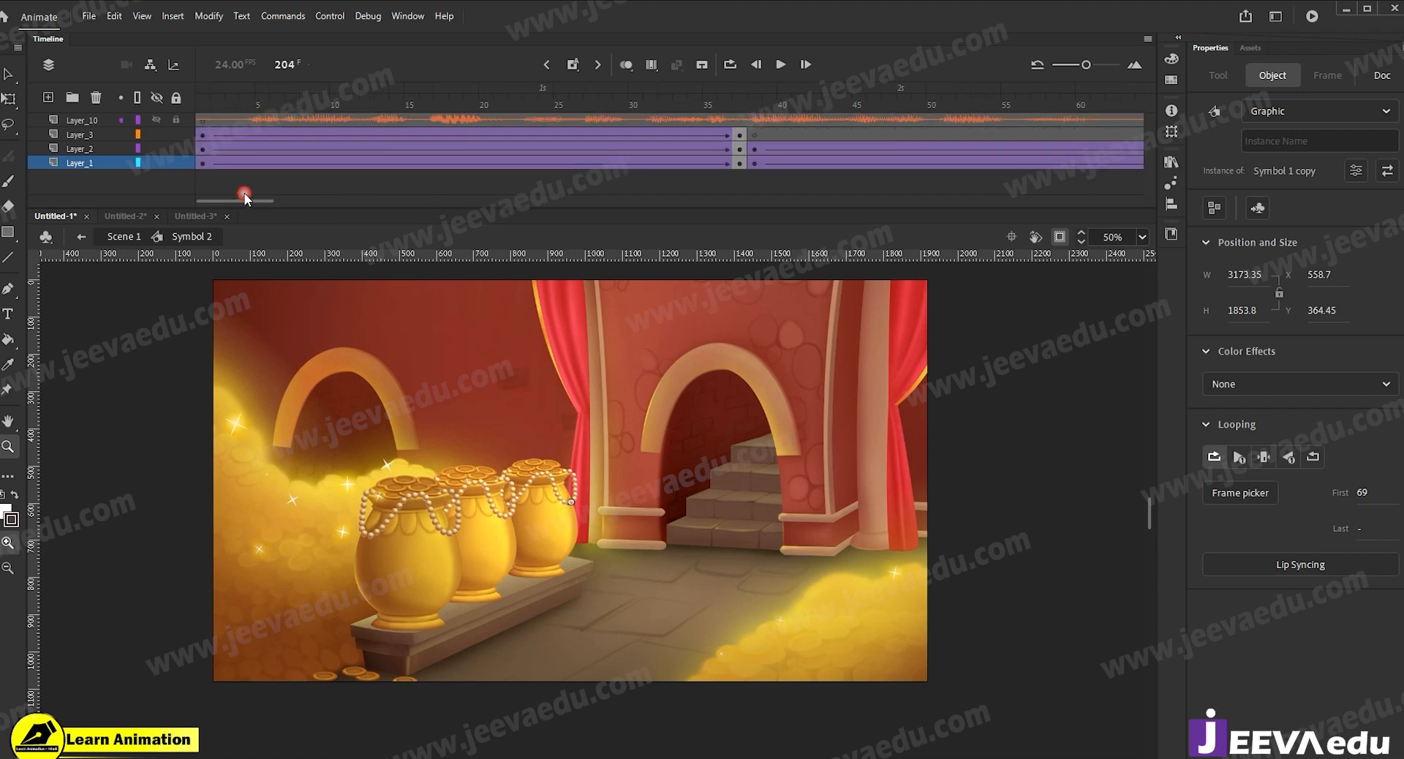
click(76, 122)
right_click(77, 123)
click(134, 263)
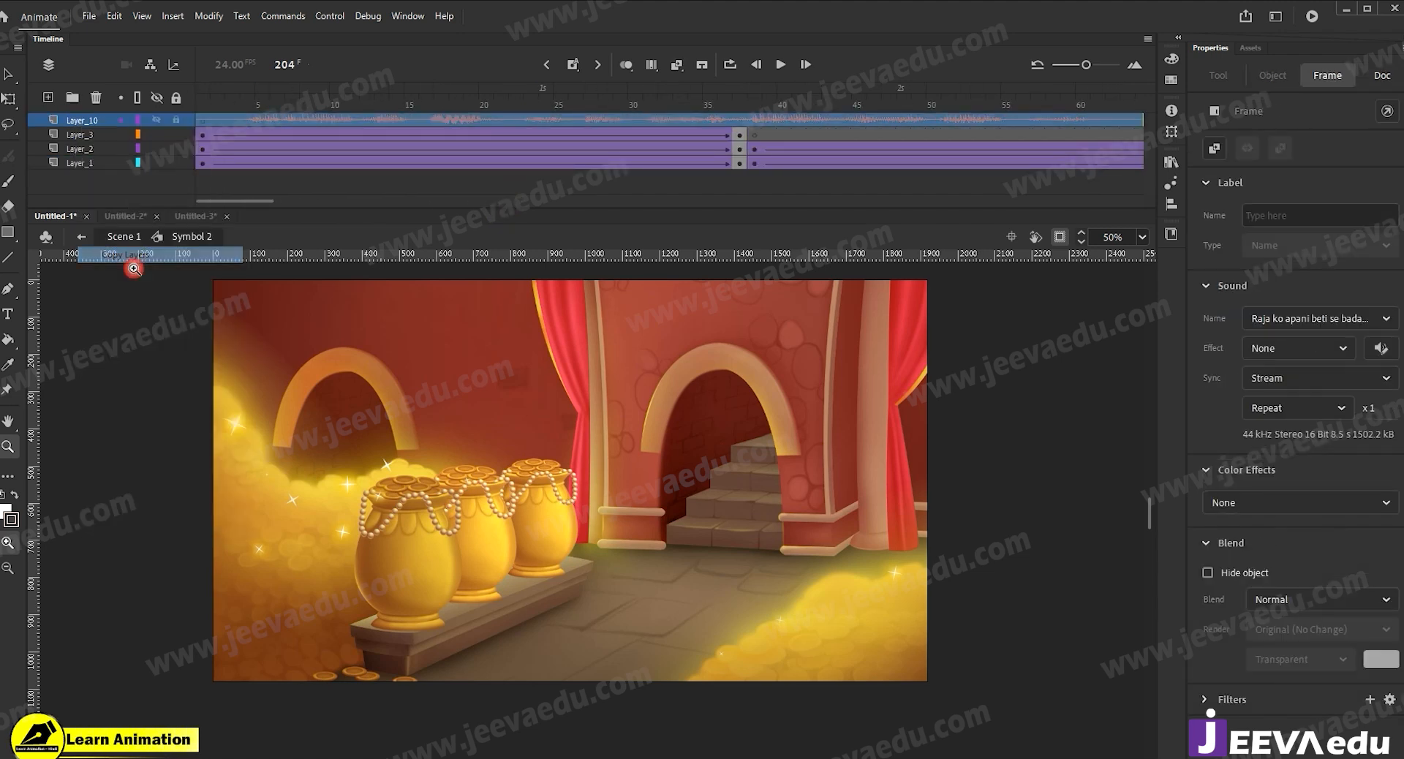
click(125, 237)
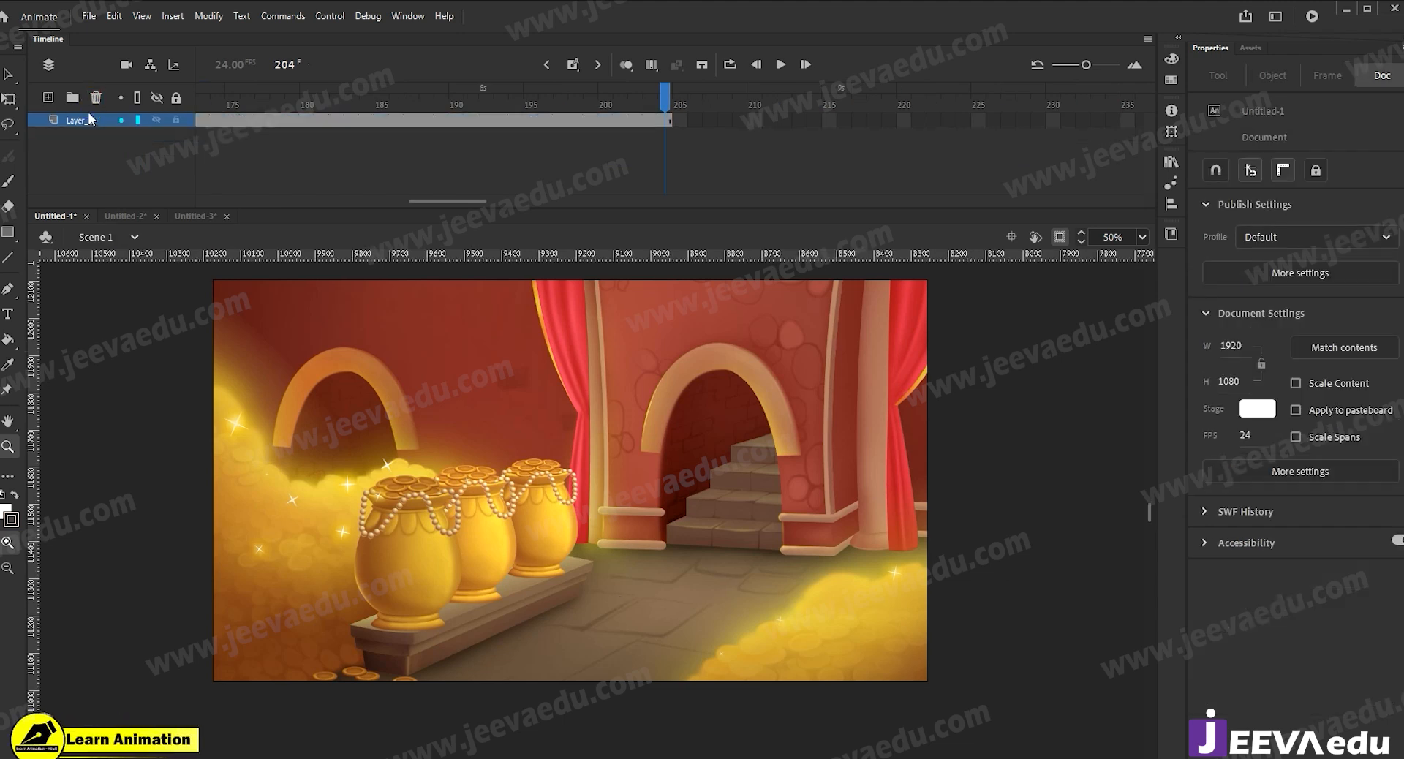
click(91, 120)
right_click(94, 116)
click(146, 282)
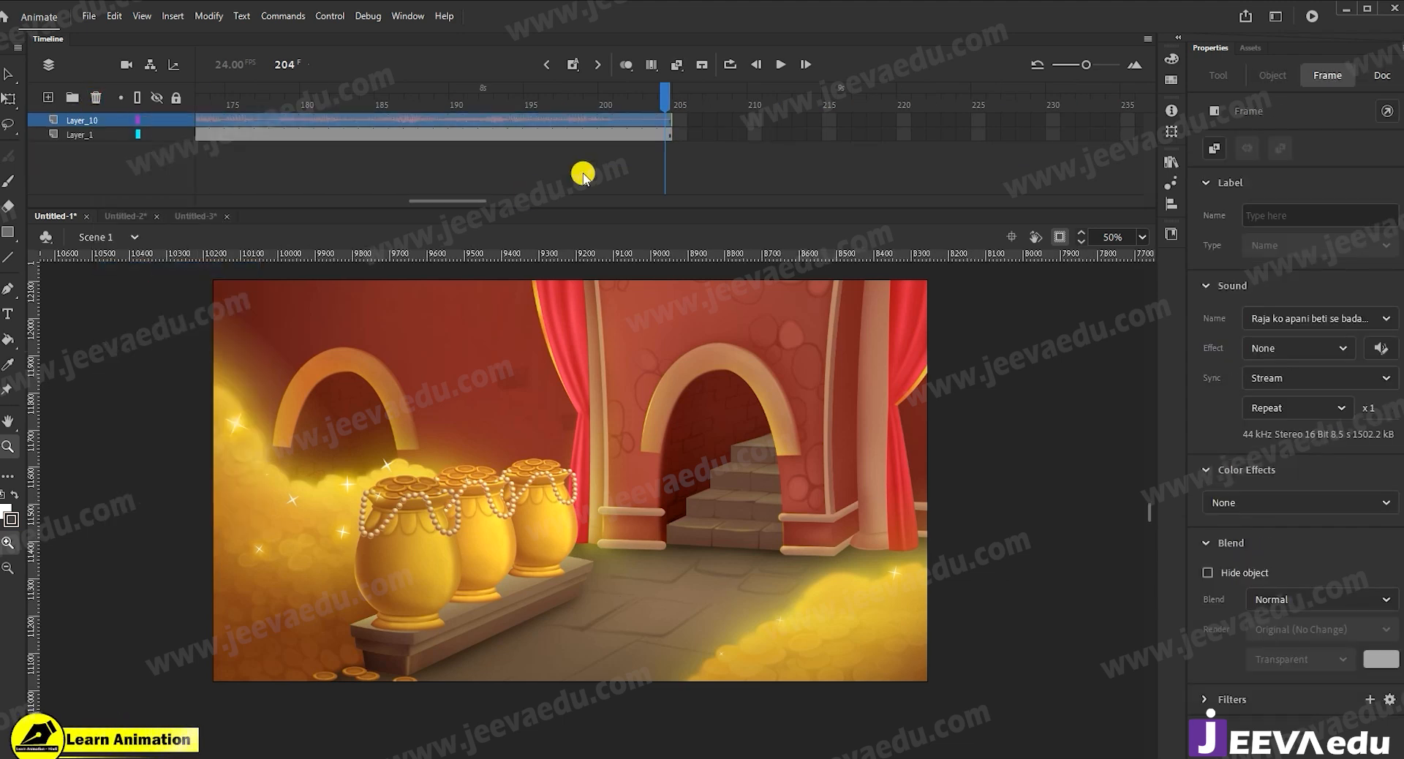
Scrub the opening frames of Scene 1 up to frame 10 to check the animation against the pasted audio.
click(634, 154)
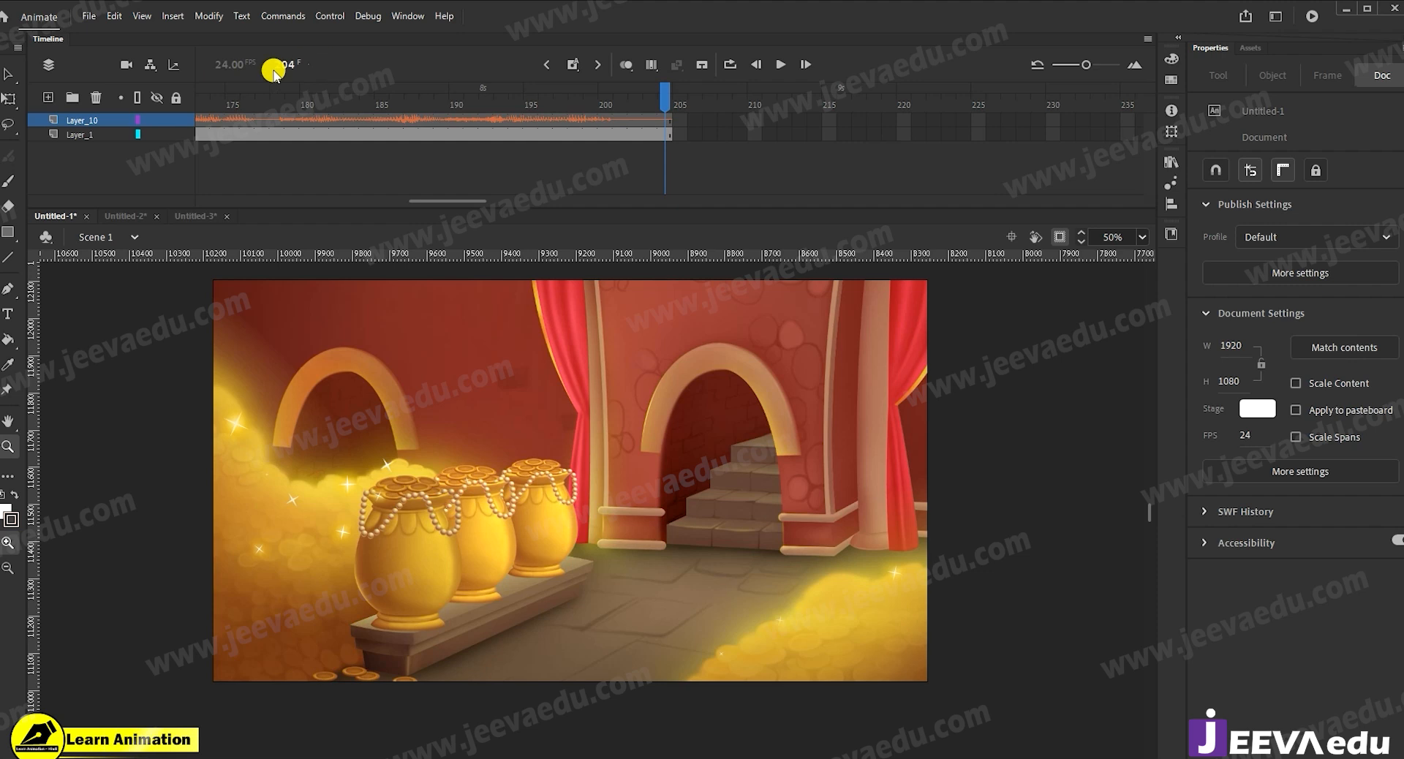
drag(439, 202, 223, 194)
drag(209, 125, 242, 117)
click(337, 123)
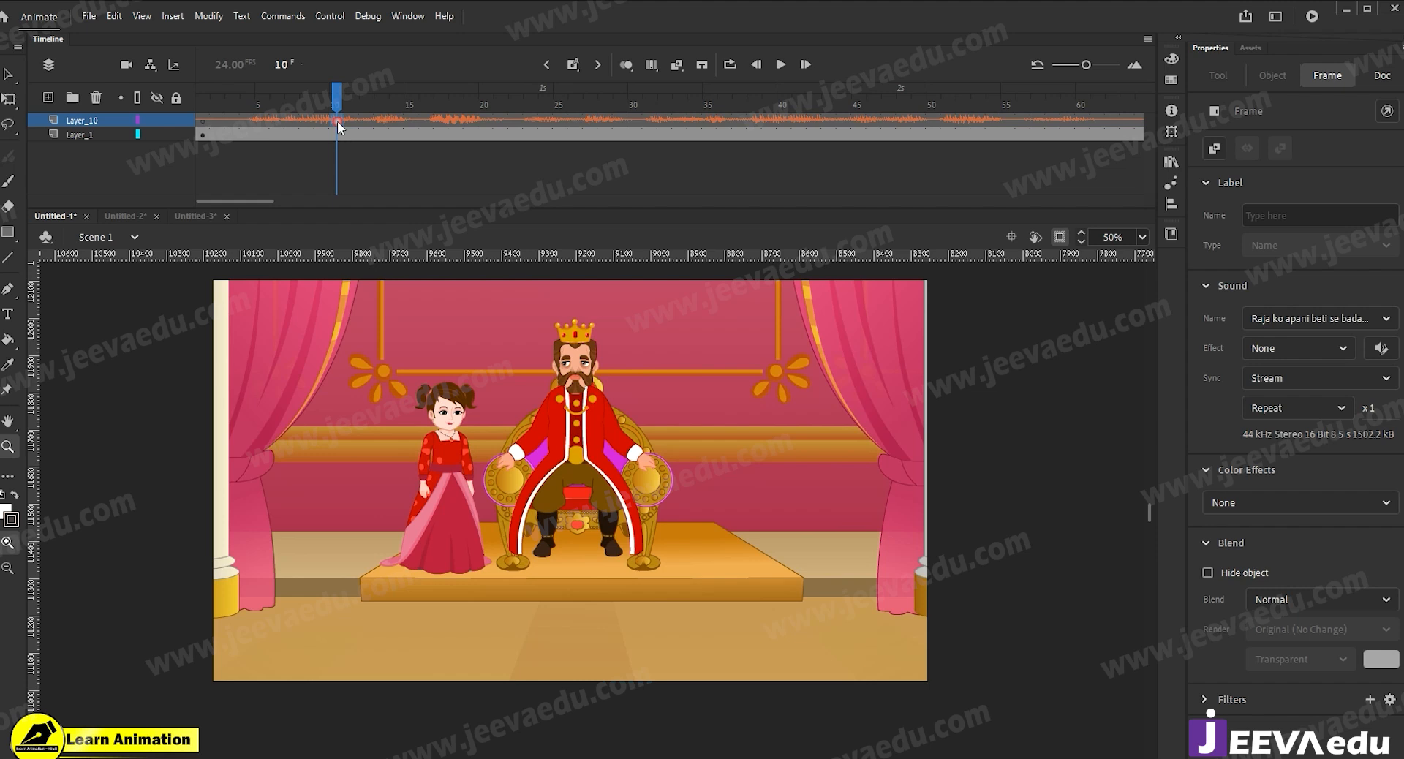
Set the SWF publish JPEG quality to 100 and confirm the audio stream as MP3 at 160 kbps.
click(574, 181)
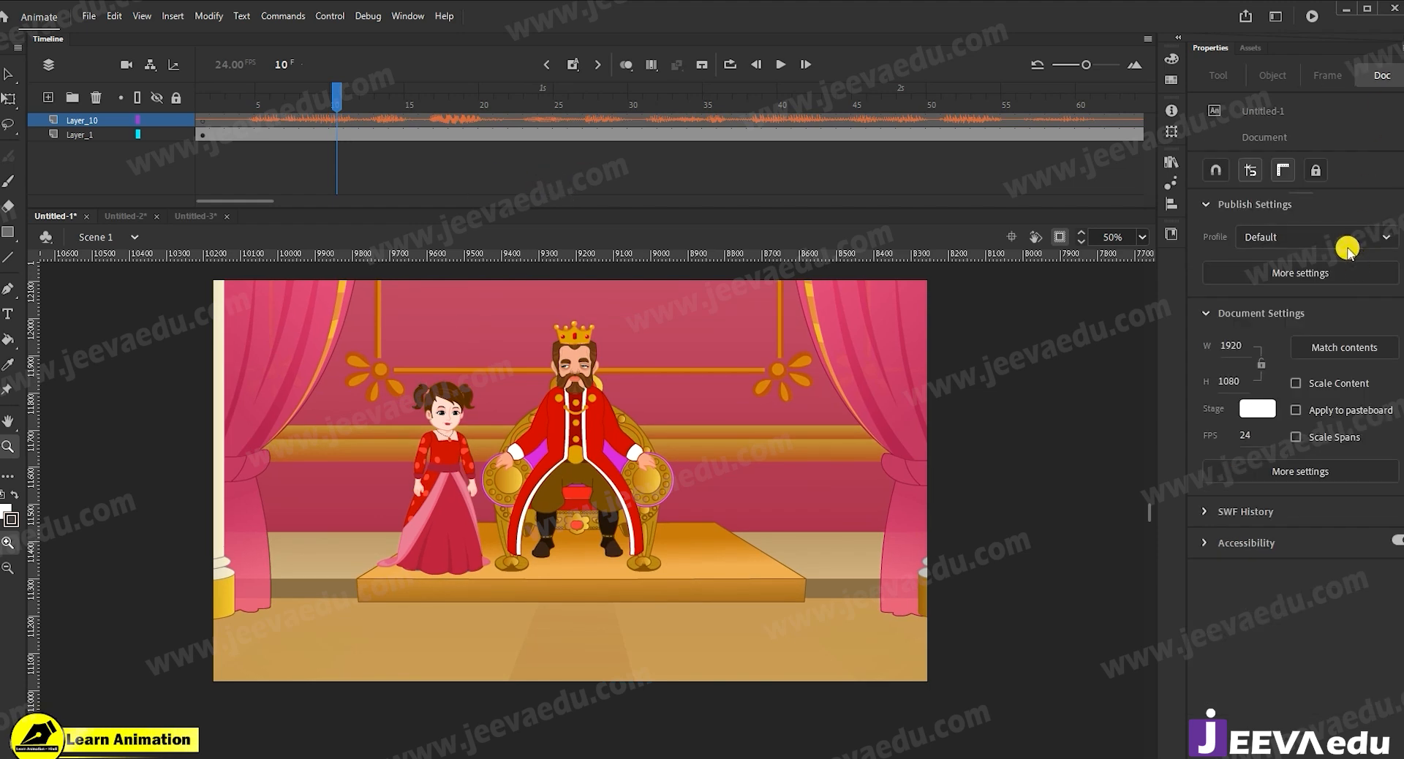
click(1316, 278)
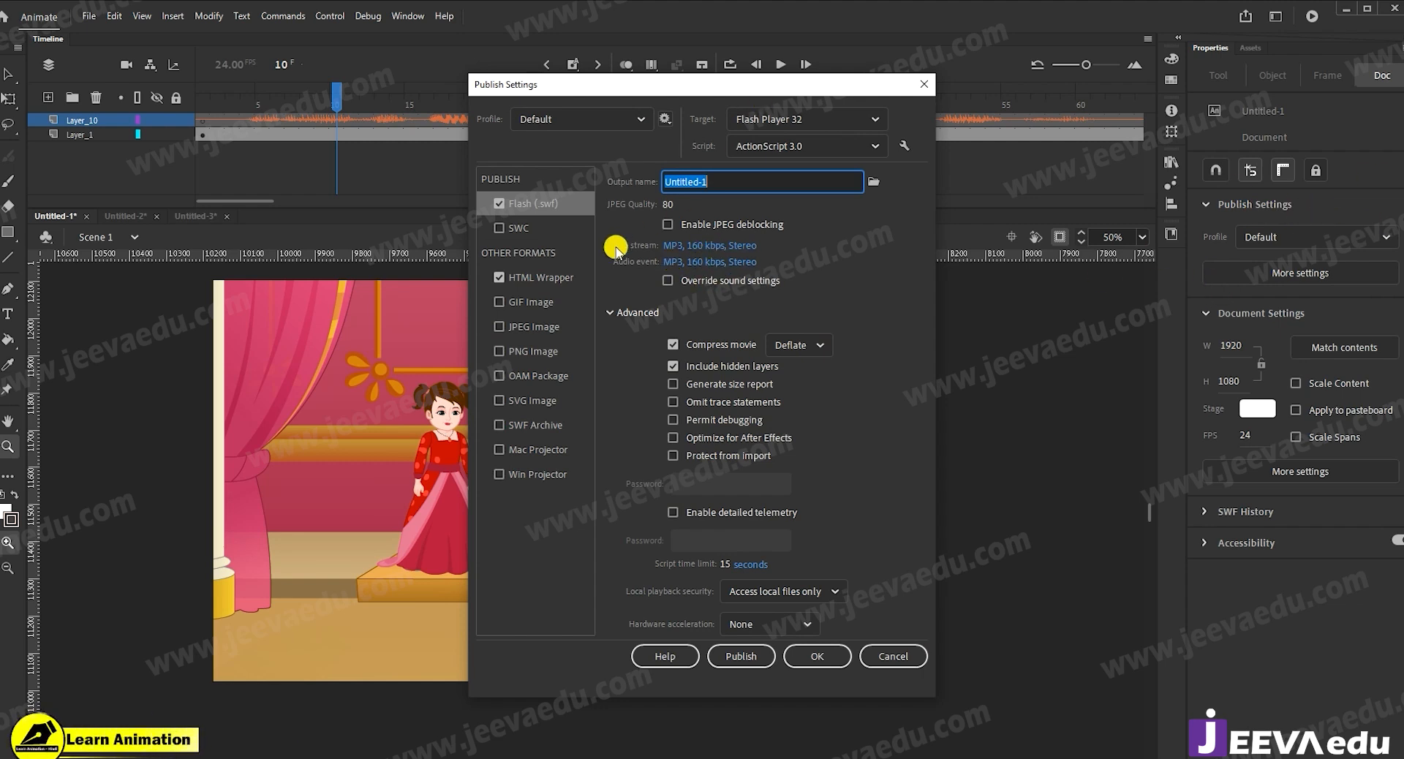
click(701, 249)
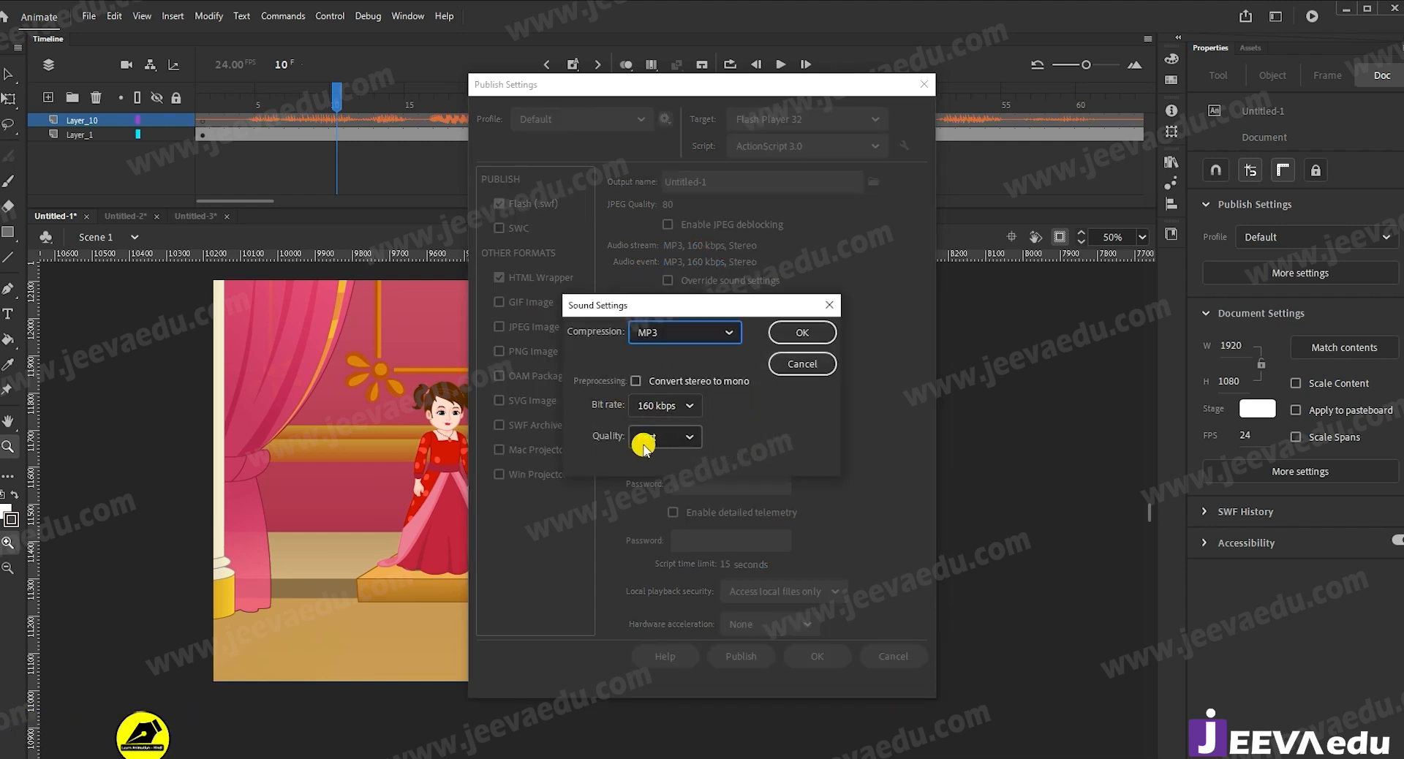
click(801, 332)
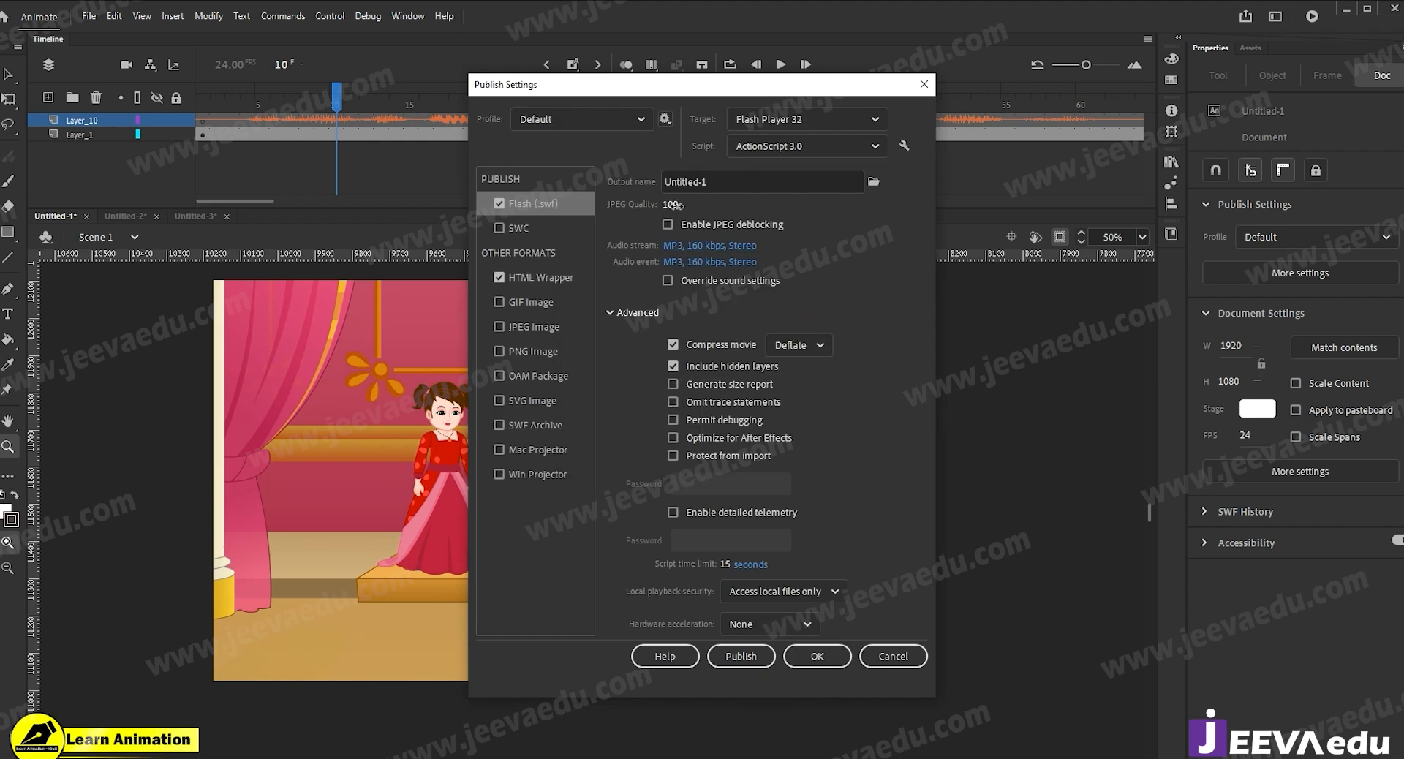
click(819, 656)
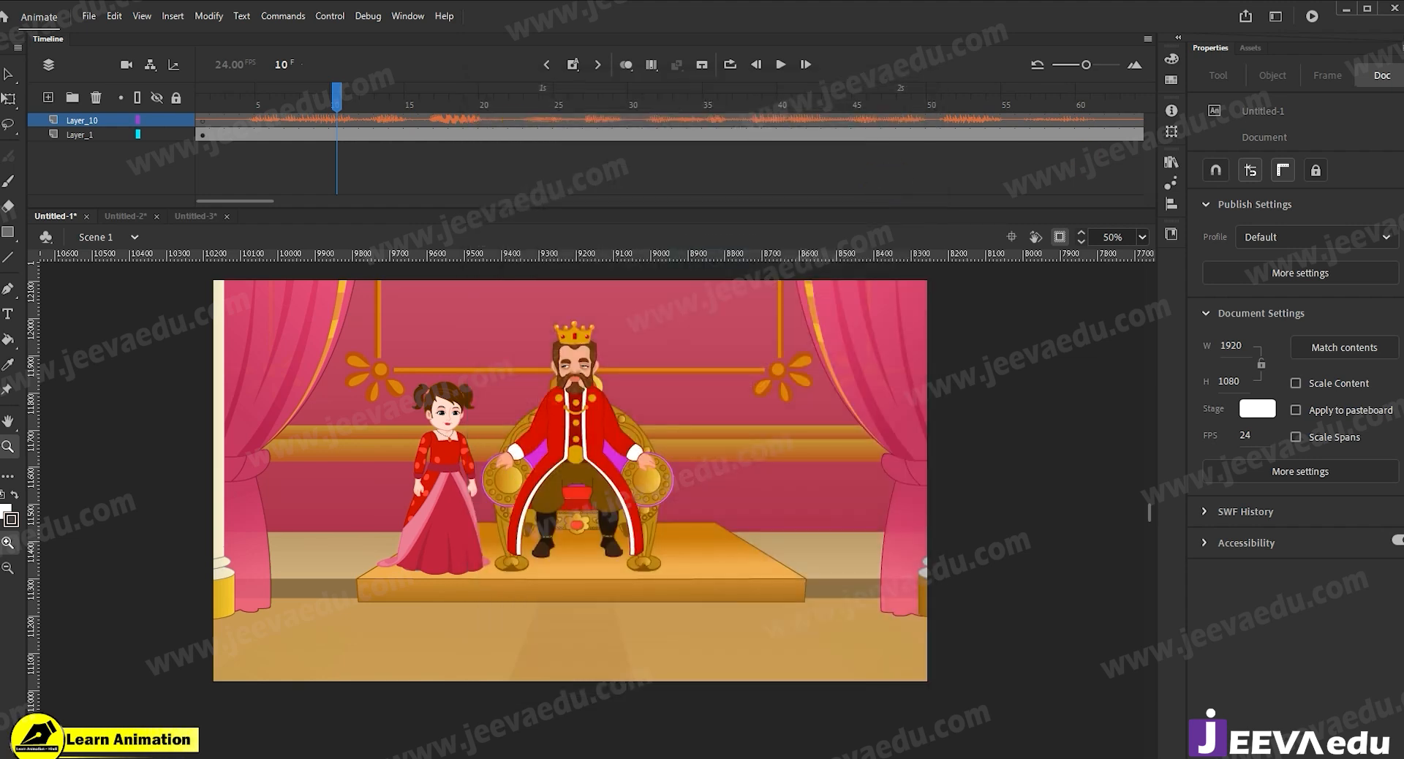
Return the playhead to frame 1 of Scene 1 and recentre the stage in view.
drag(337, 108, 141, 131)
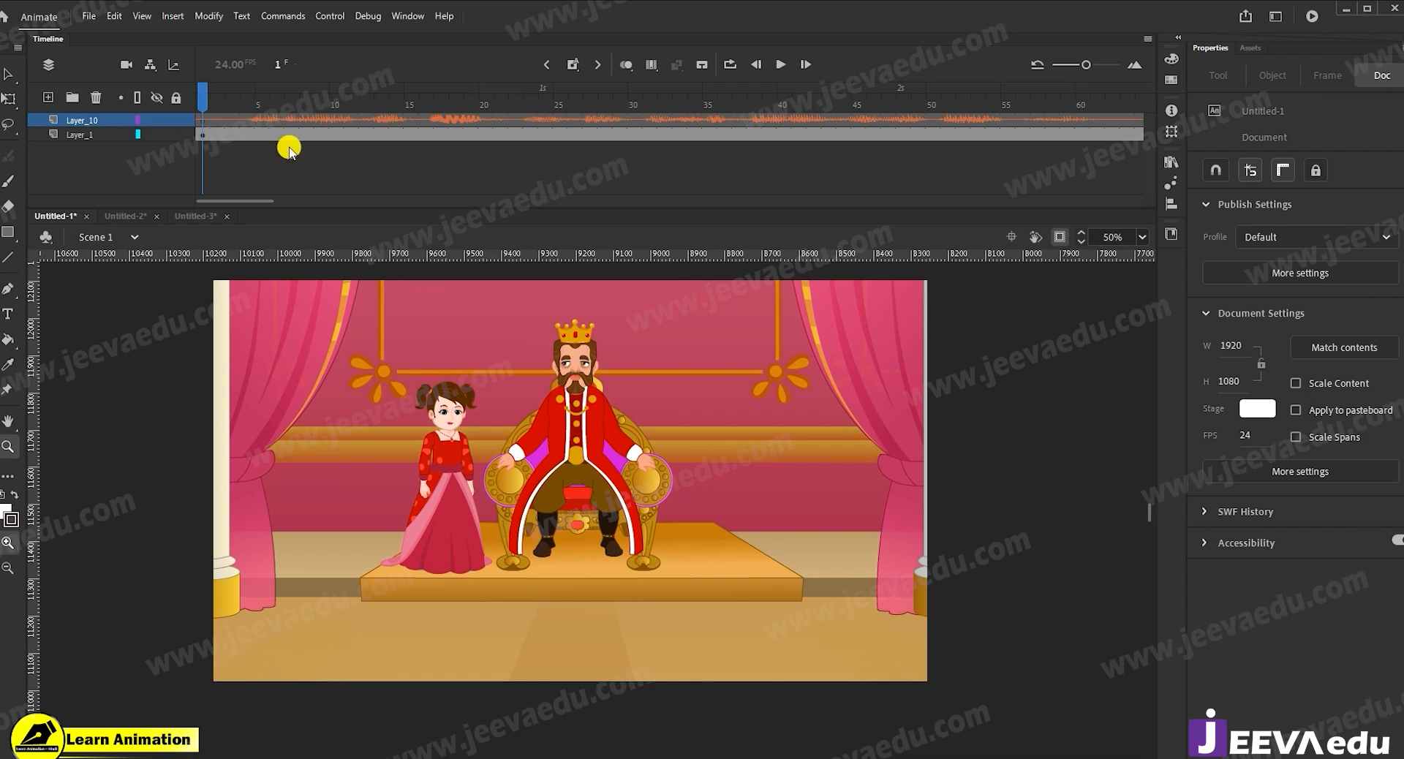
drag(633, 557, 636, 568)
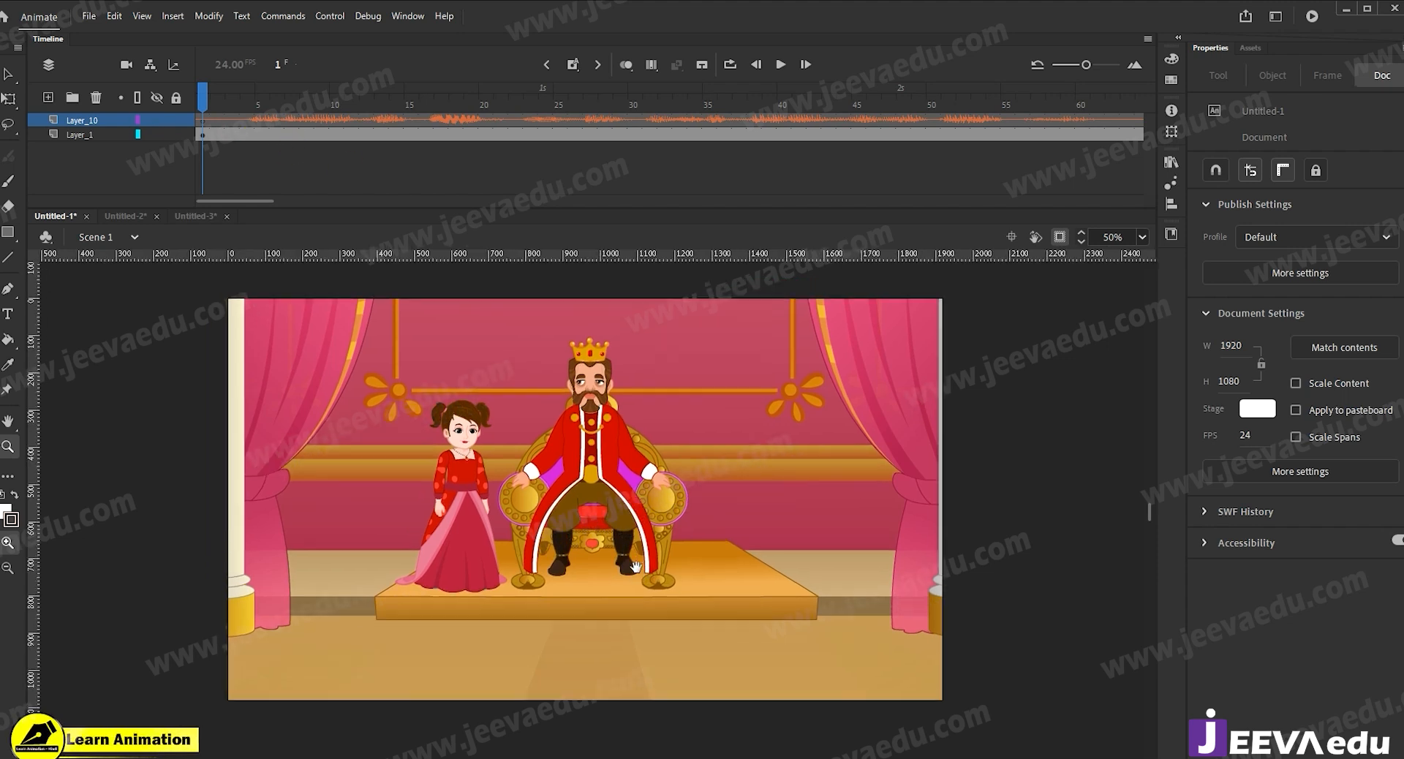
Play Scene 1 through to its end with the audio, and return the playhead to frame 2.
key(Return)
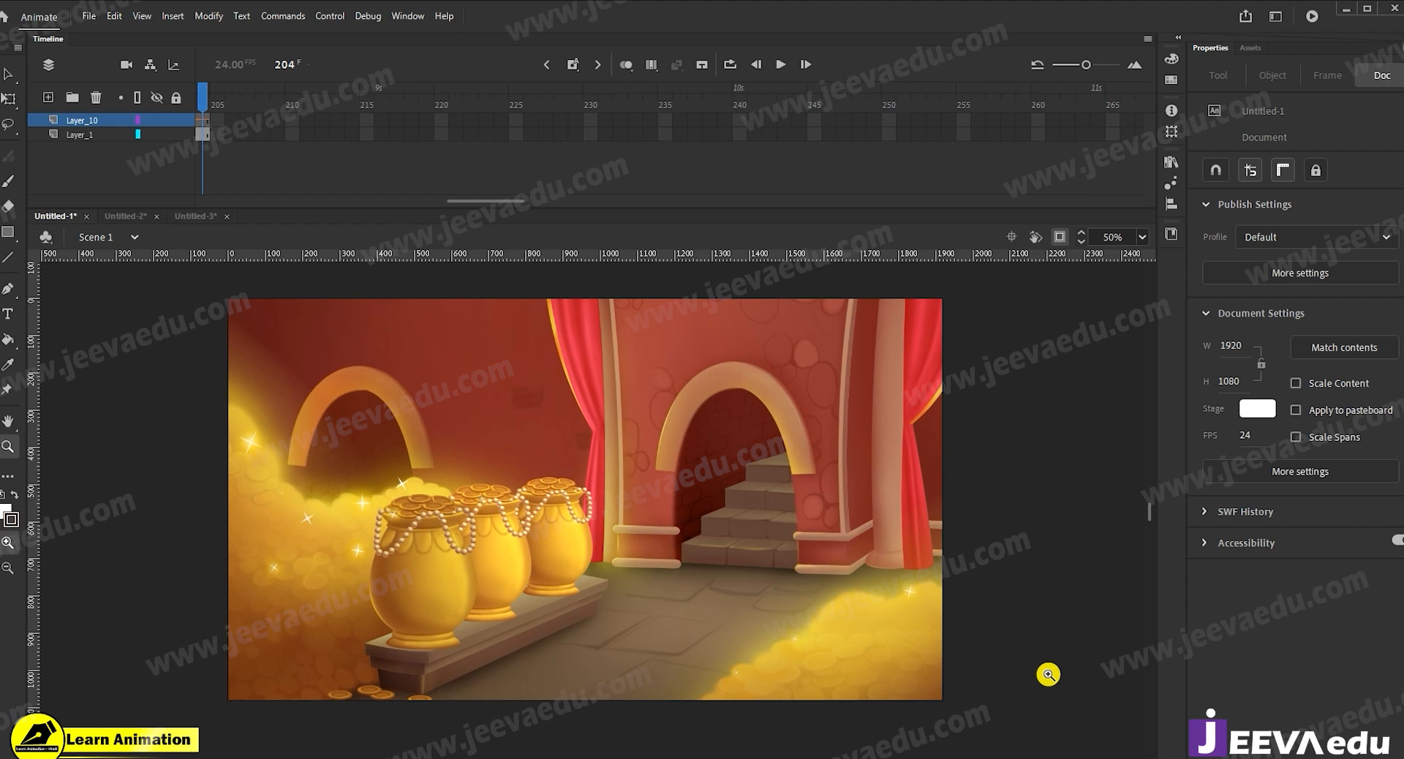
drag(483, 201, 202, 192)
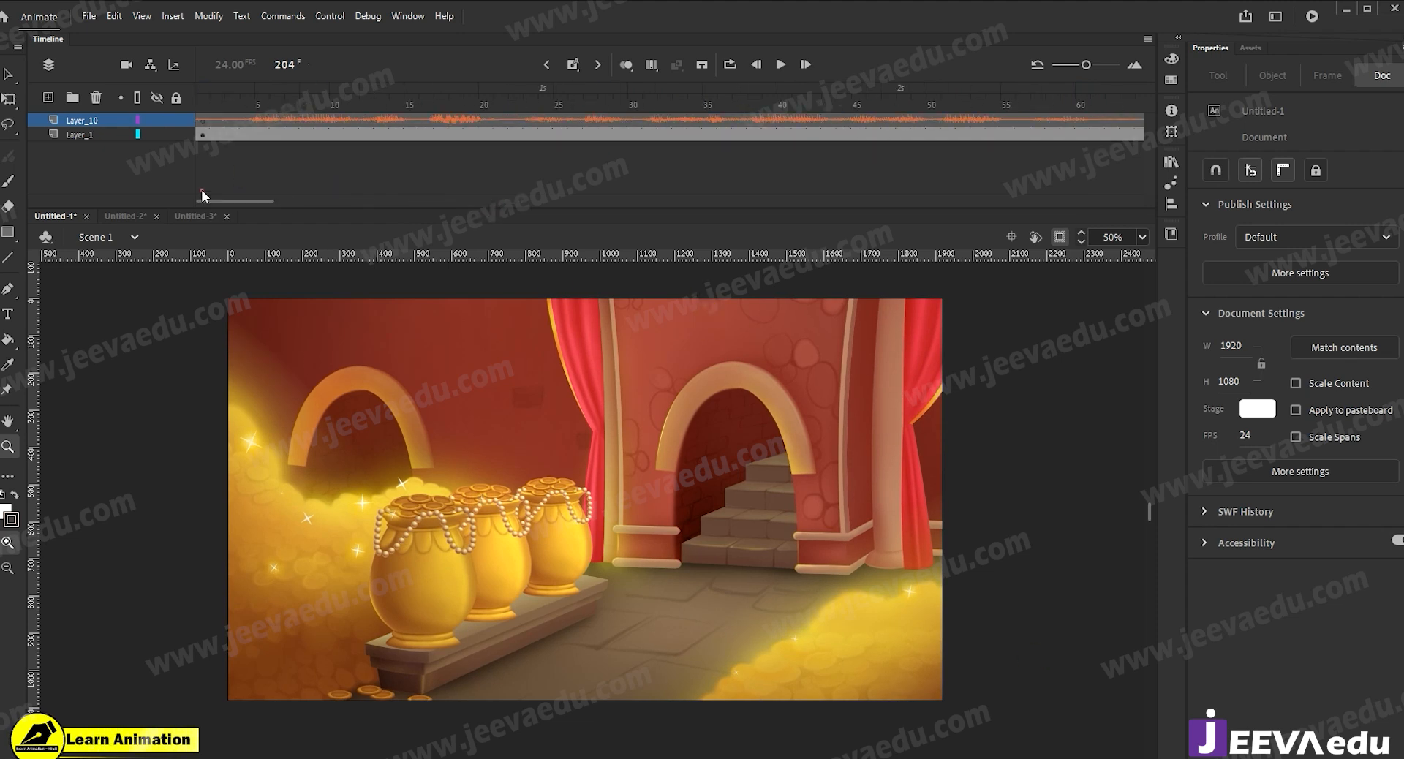
click(222, 119)
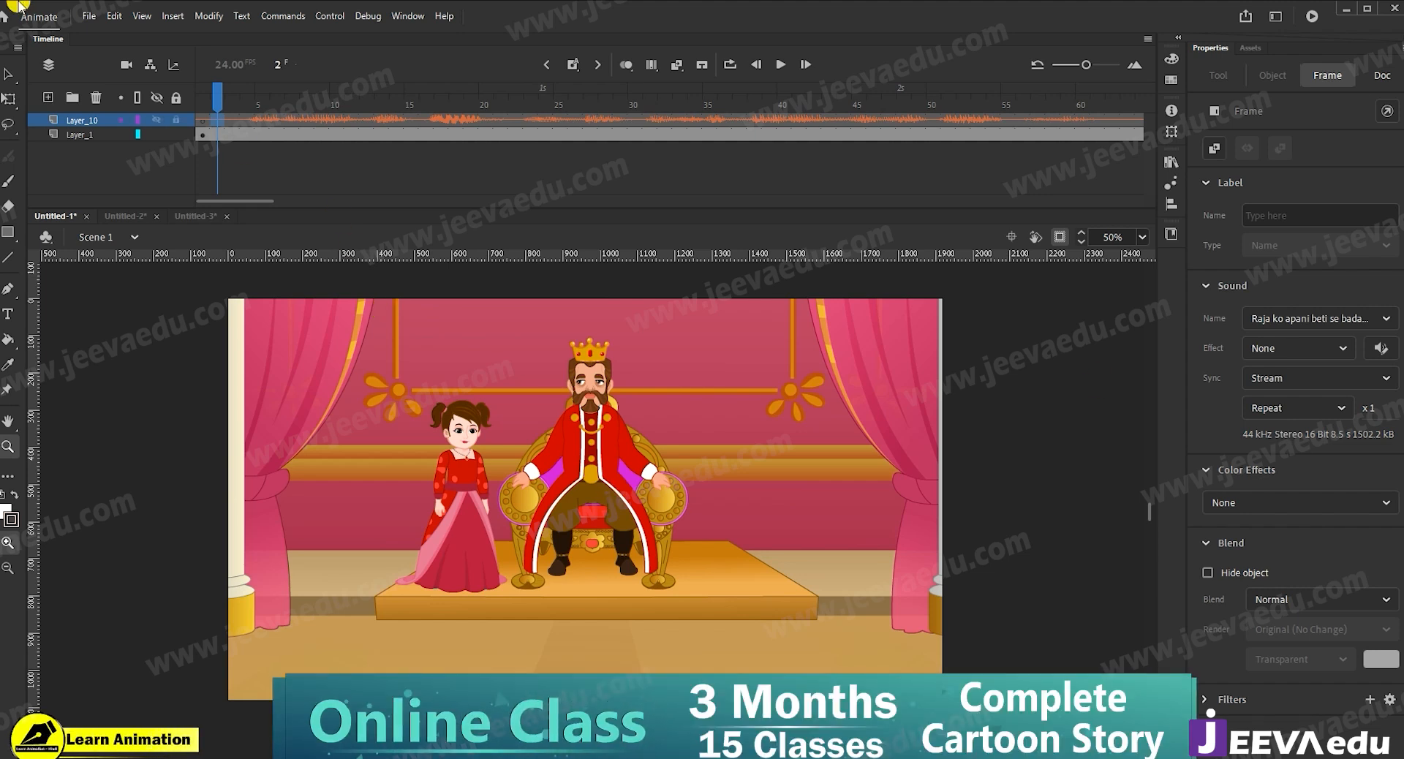
Open the video/media export settings and review the available output formats, keeping QuickTime.
click(88, 16)
mouse_move(168, 254)
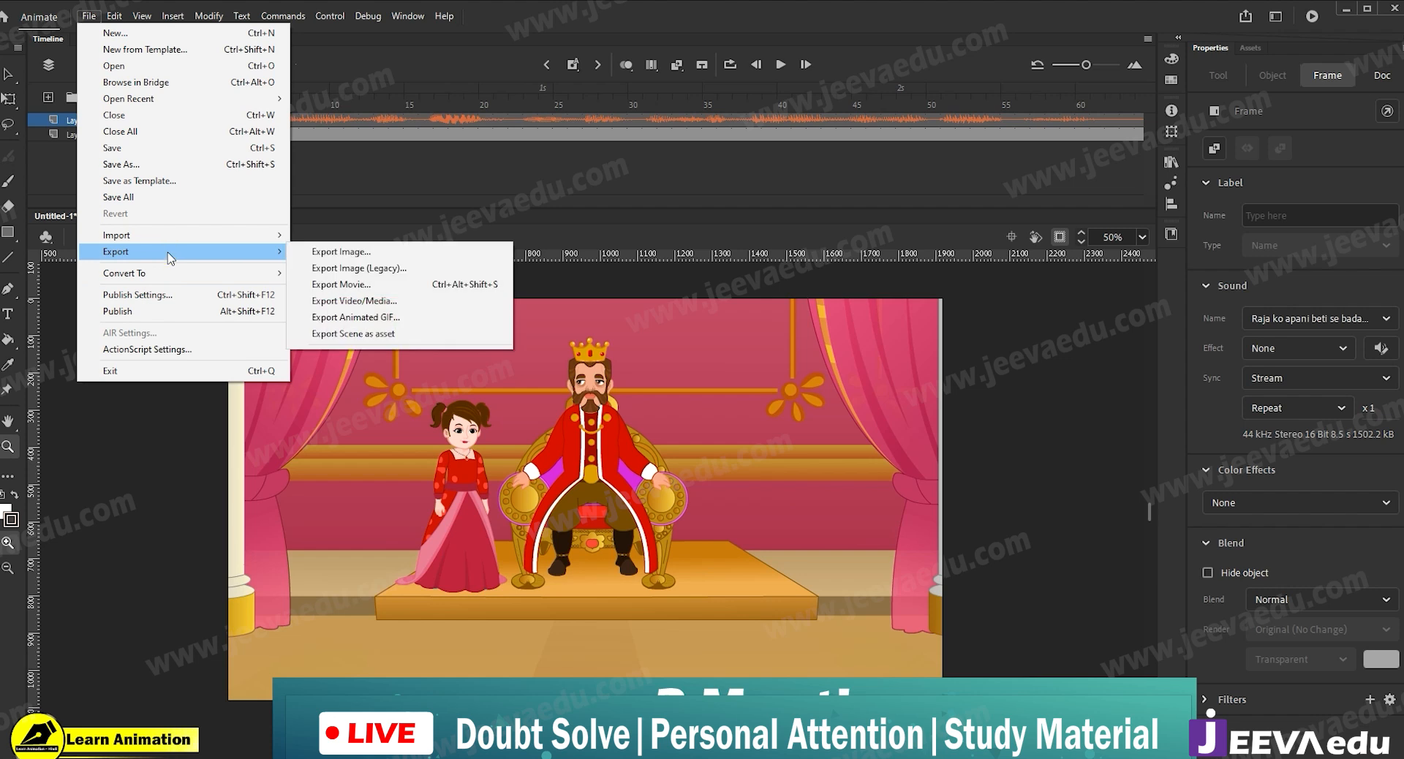
click(418, 306)
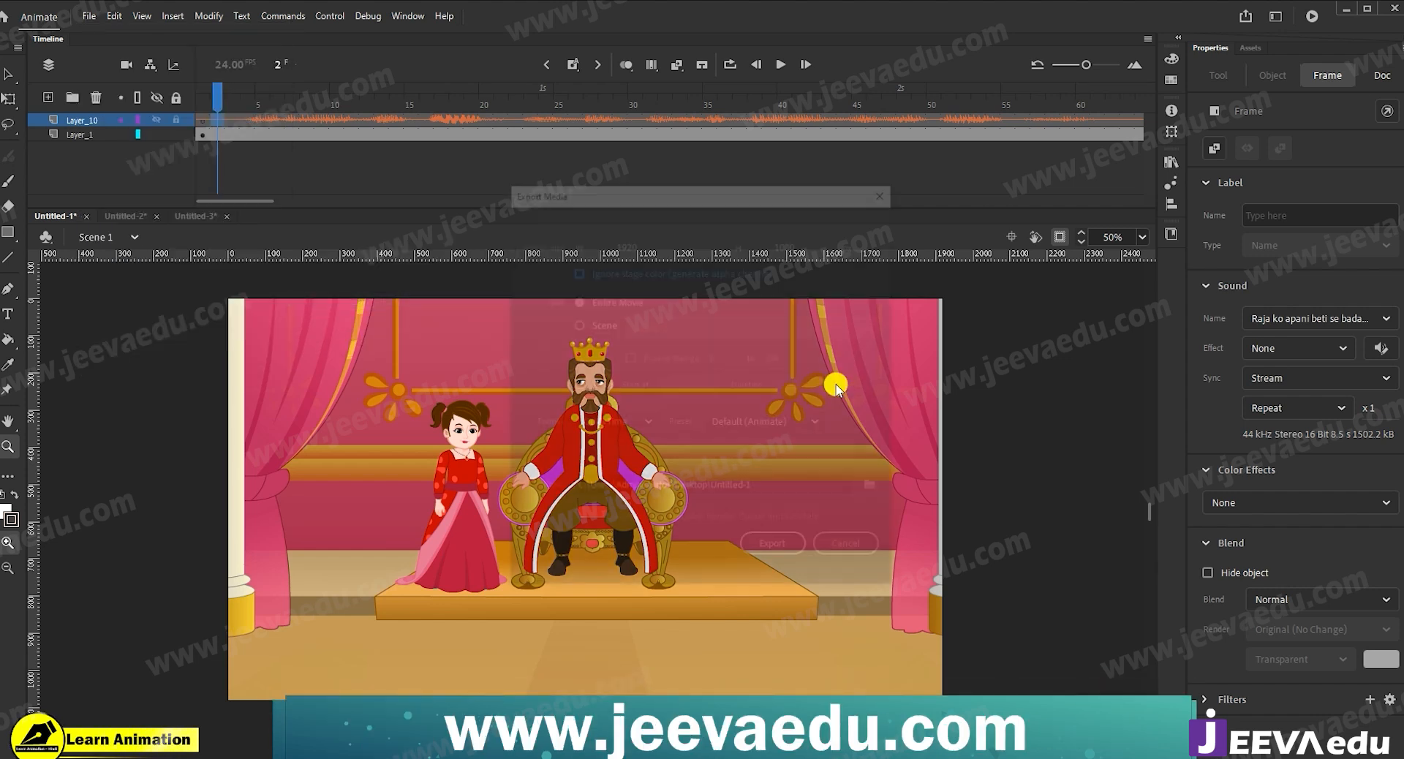
click(614, 428)
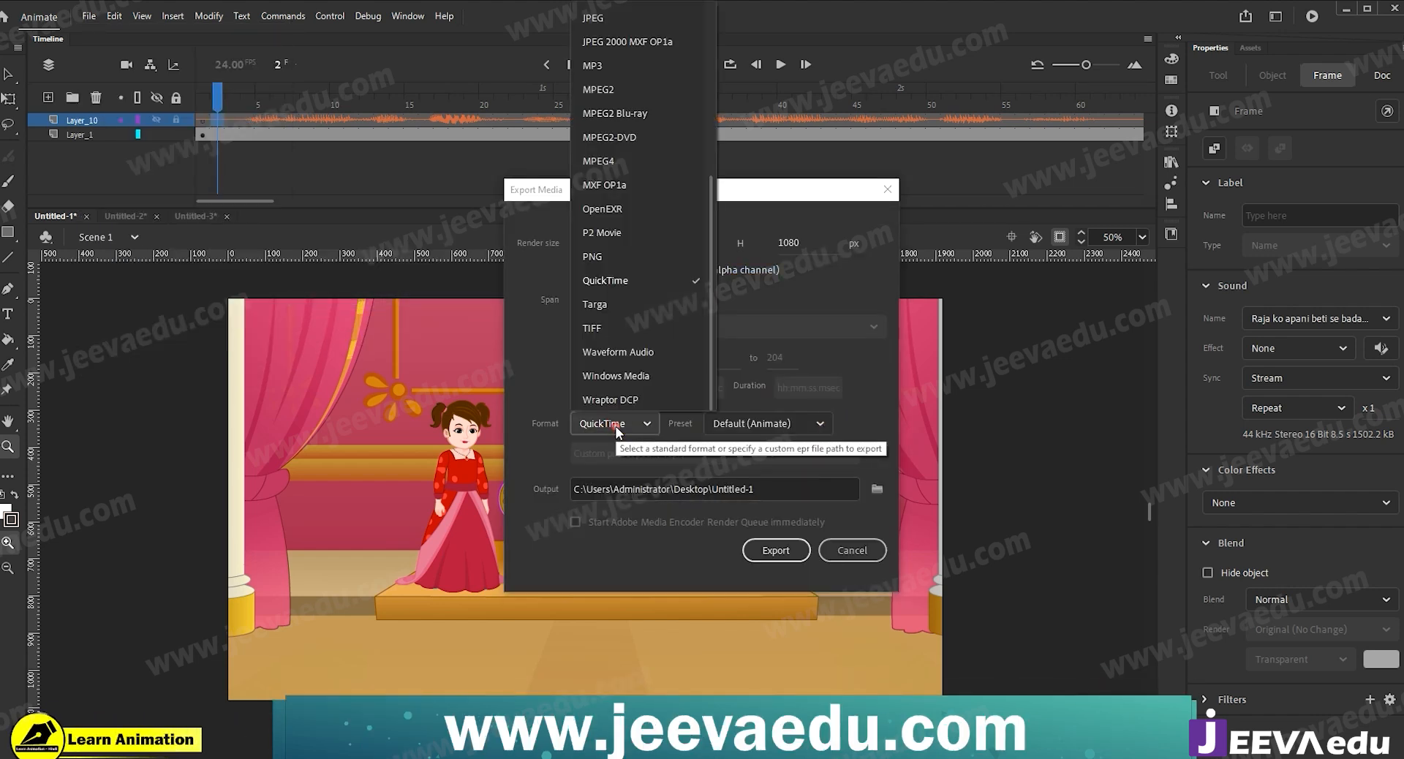
scroll(647, 289, up, 5)
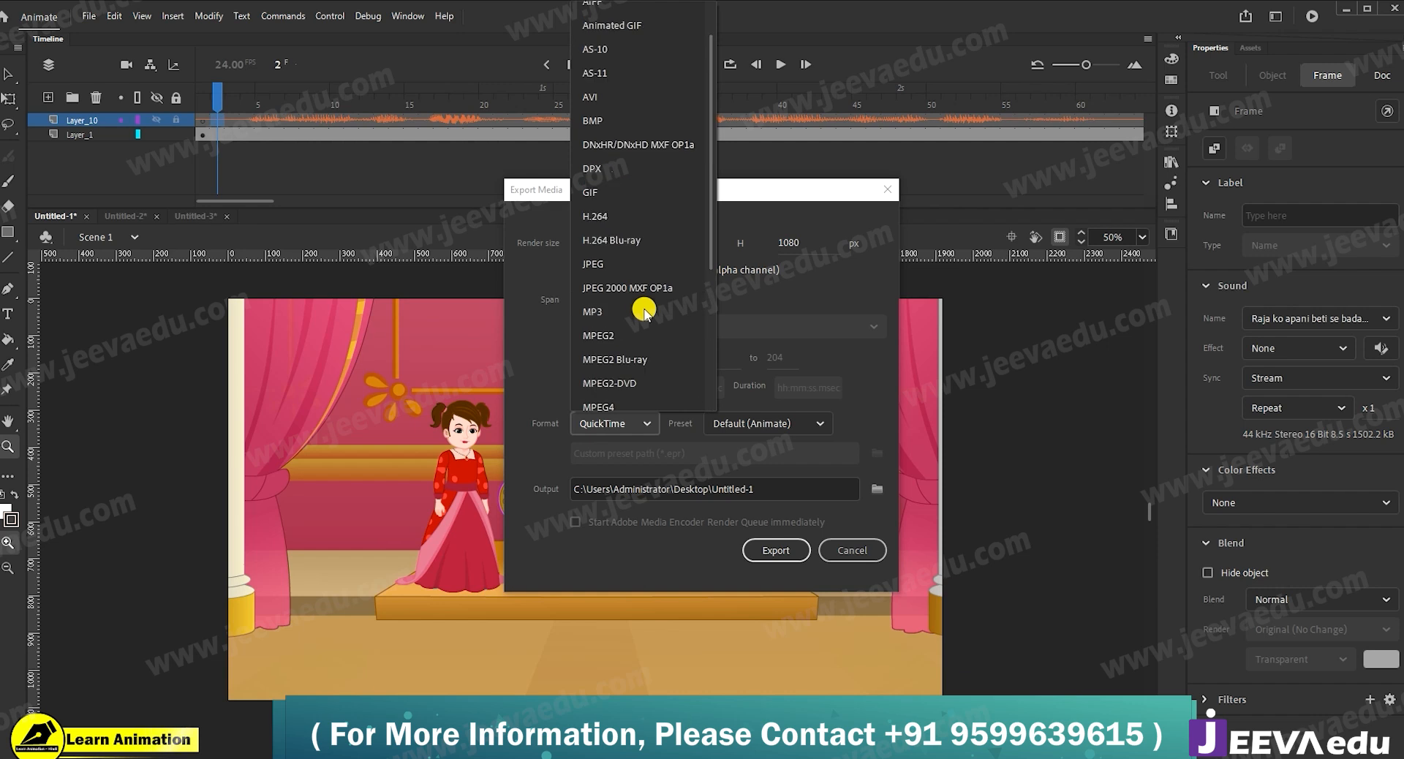
scroll(645, 299, down, 5)
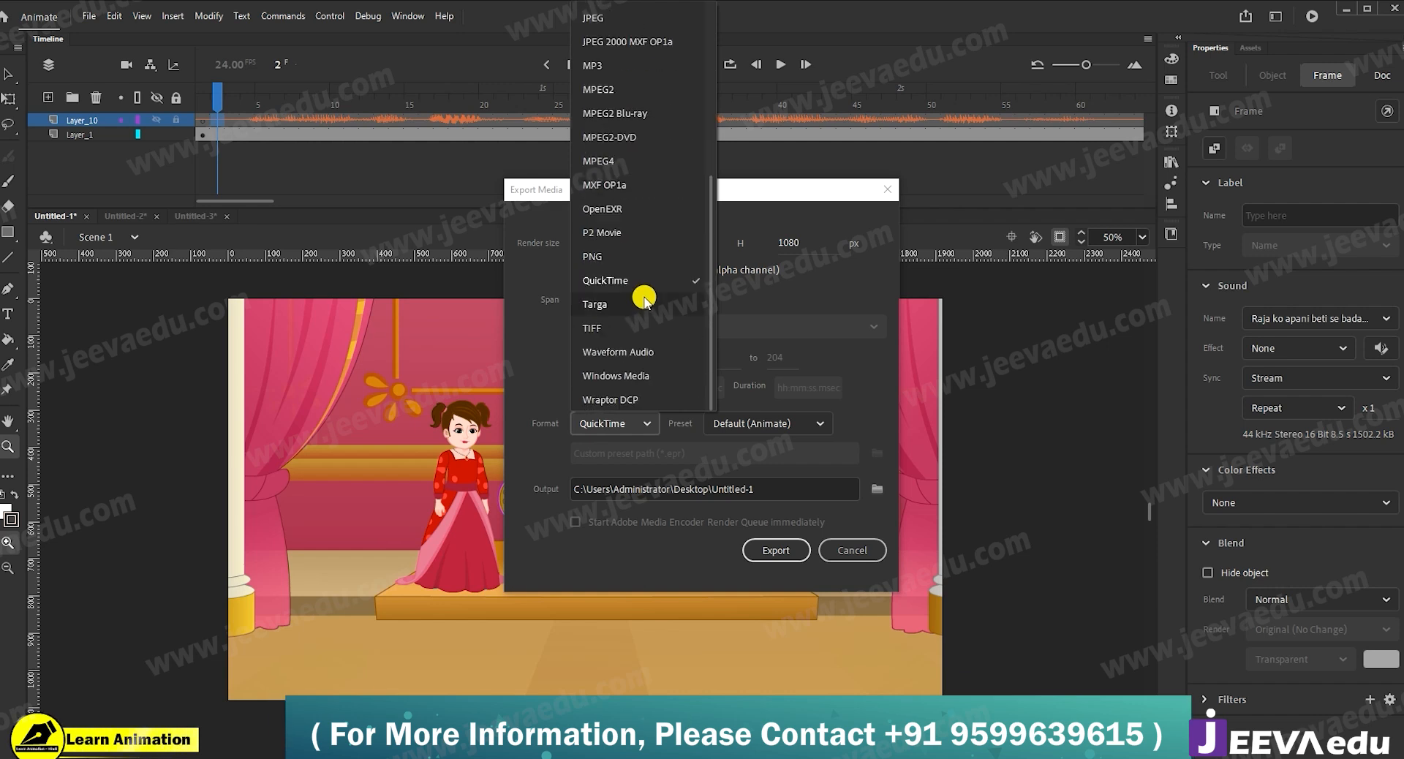
scroll(645, 302, up, 4)
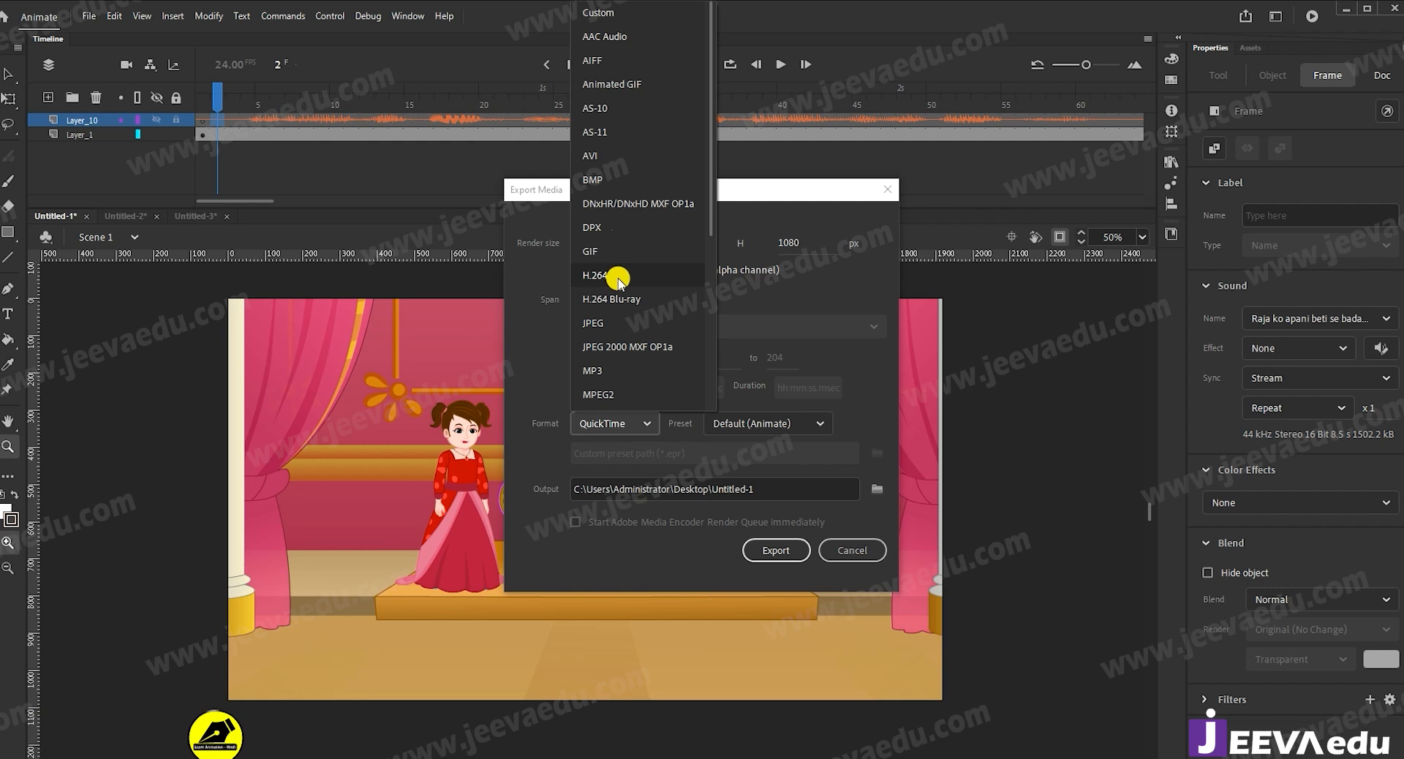
click(779, 315)
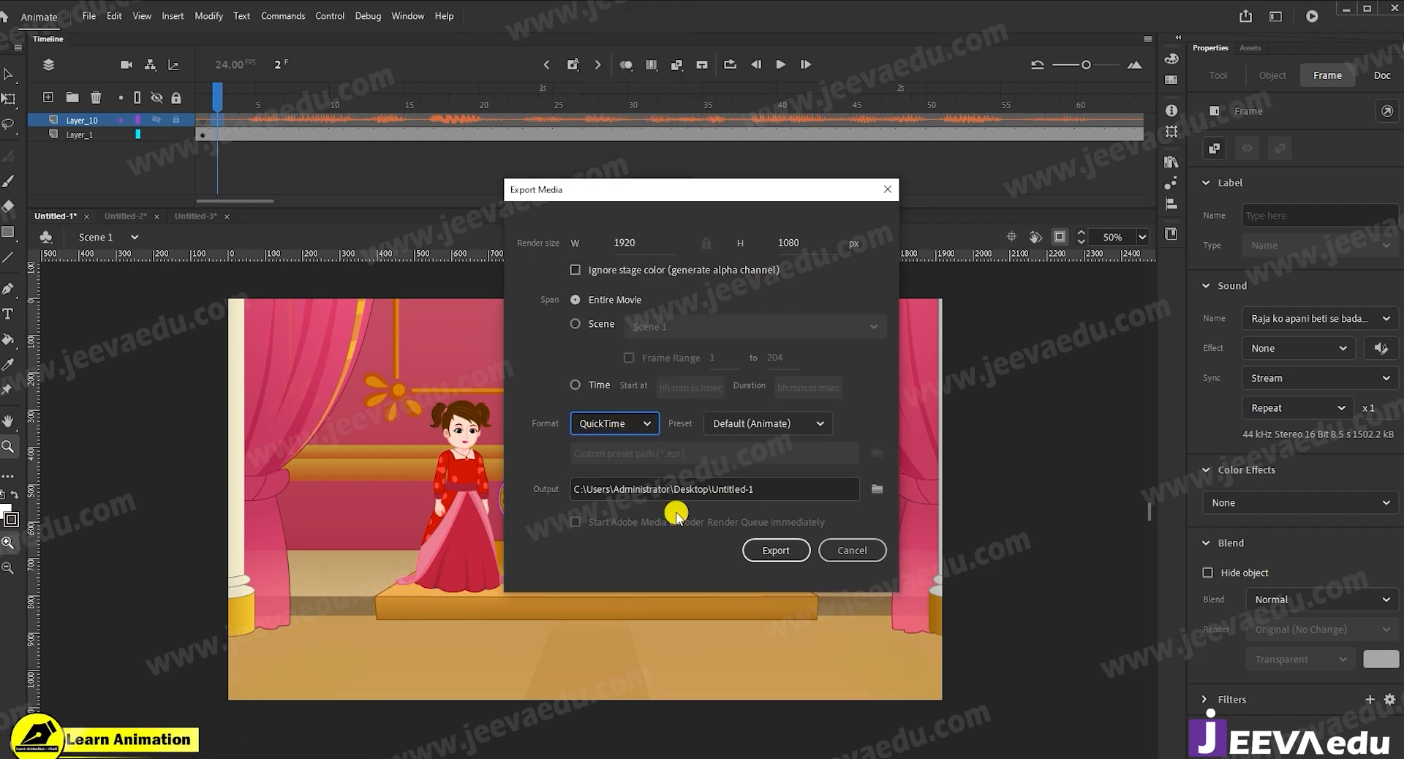
Browse to the Desktop as the destination for the Untitled-1 video, and leave the media export without exporting.
click(874, 488)
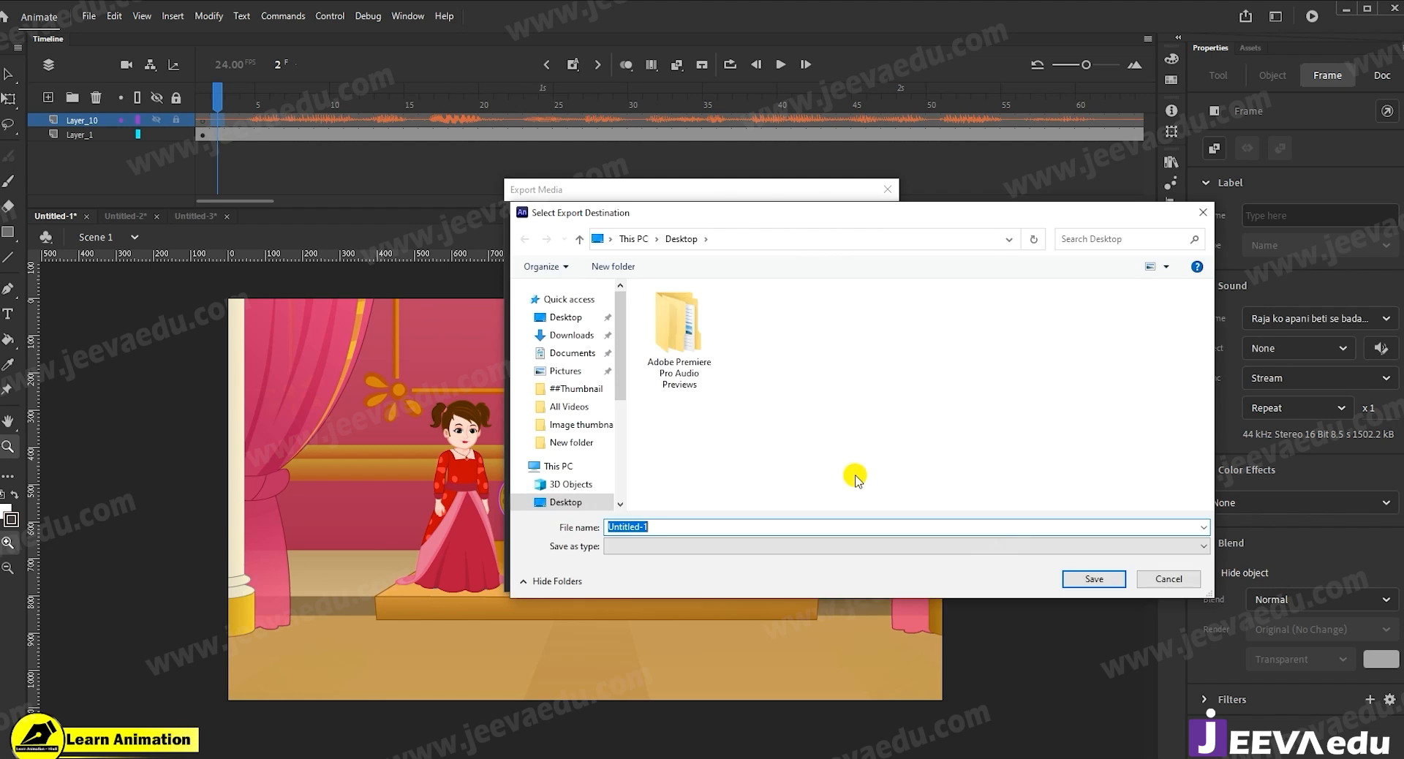
click(563, 317)
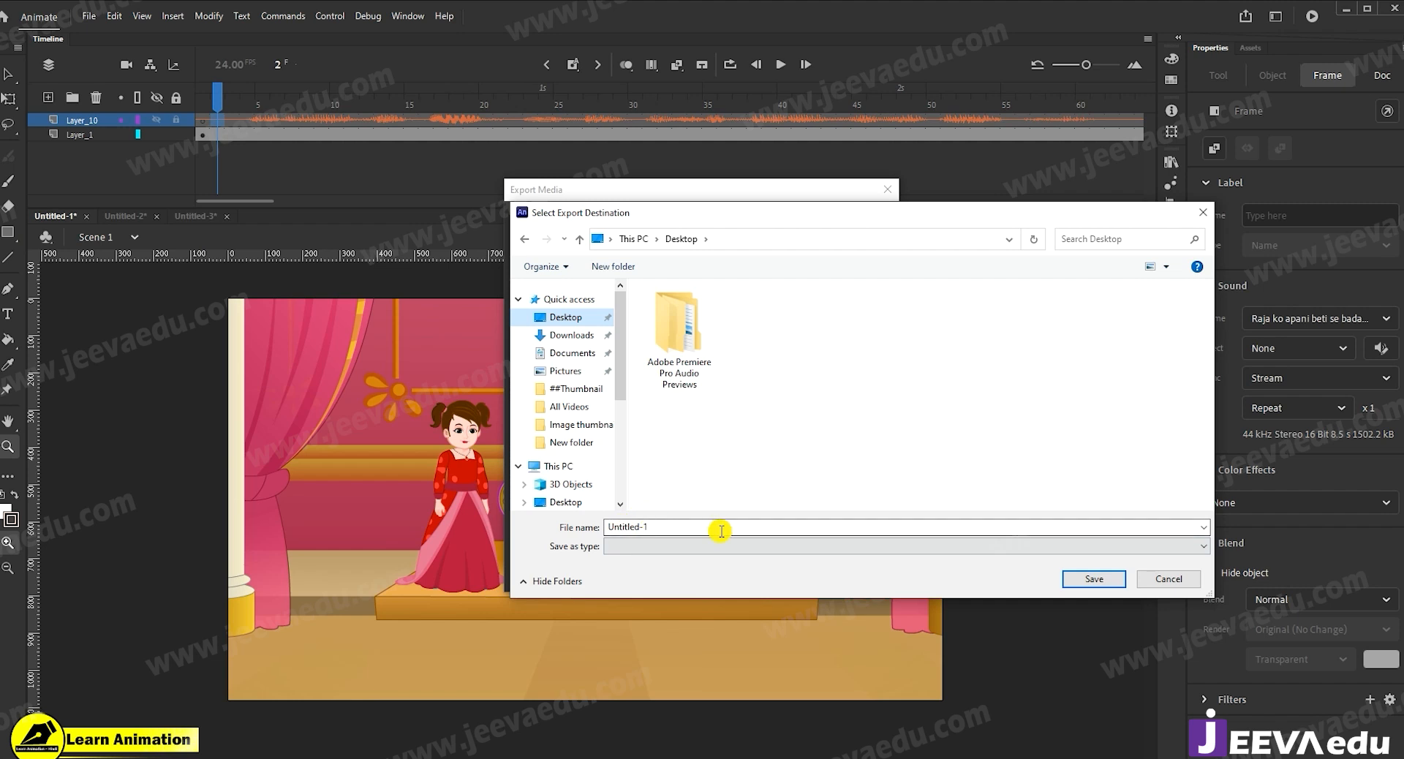
click(1127, 579)
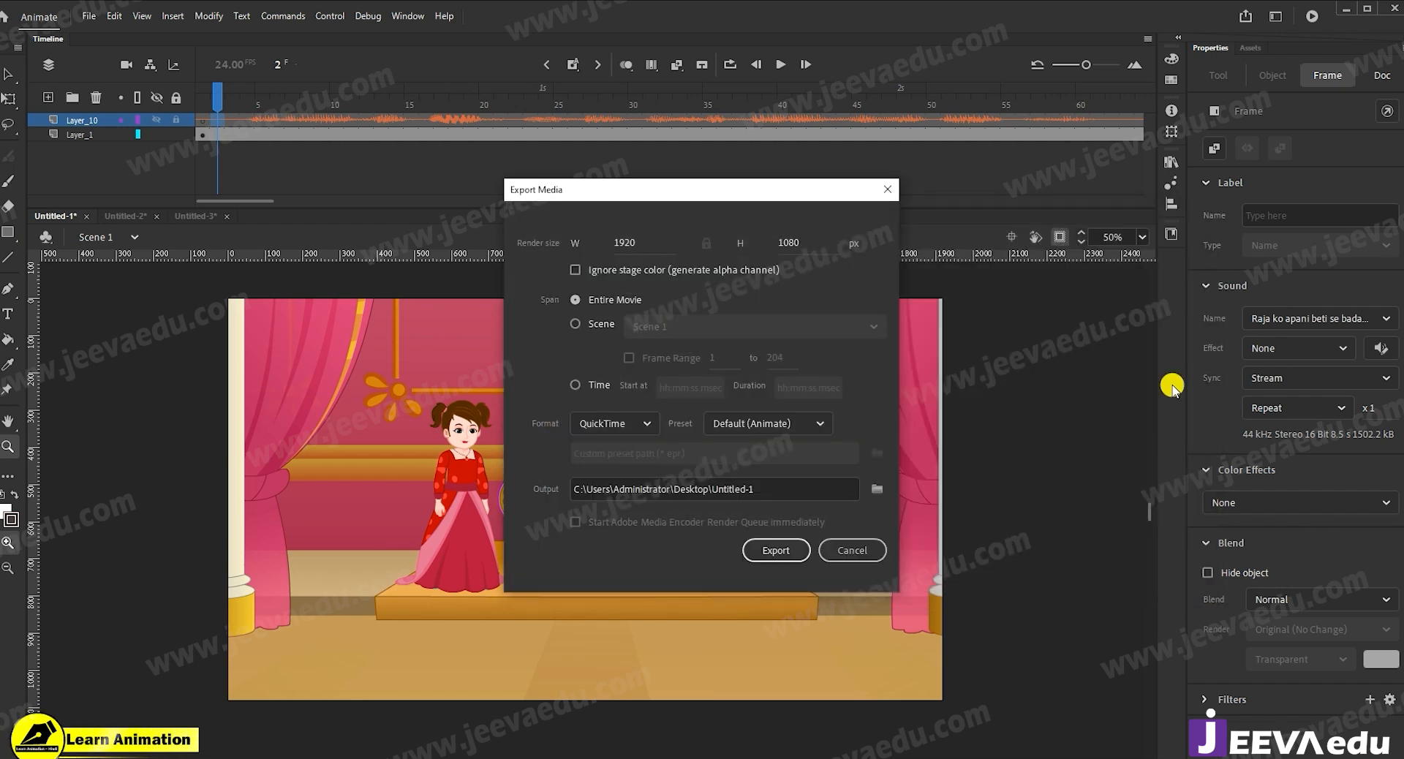
click(853, 550)
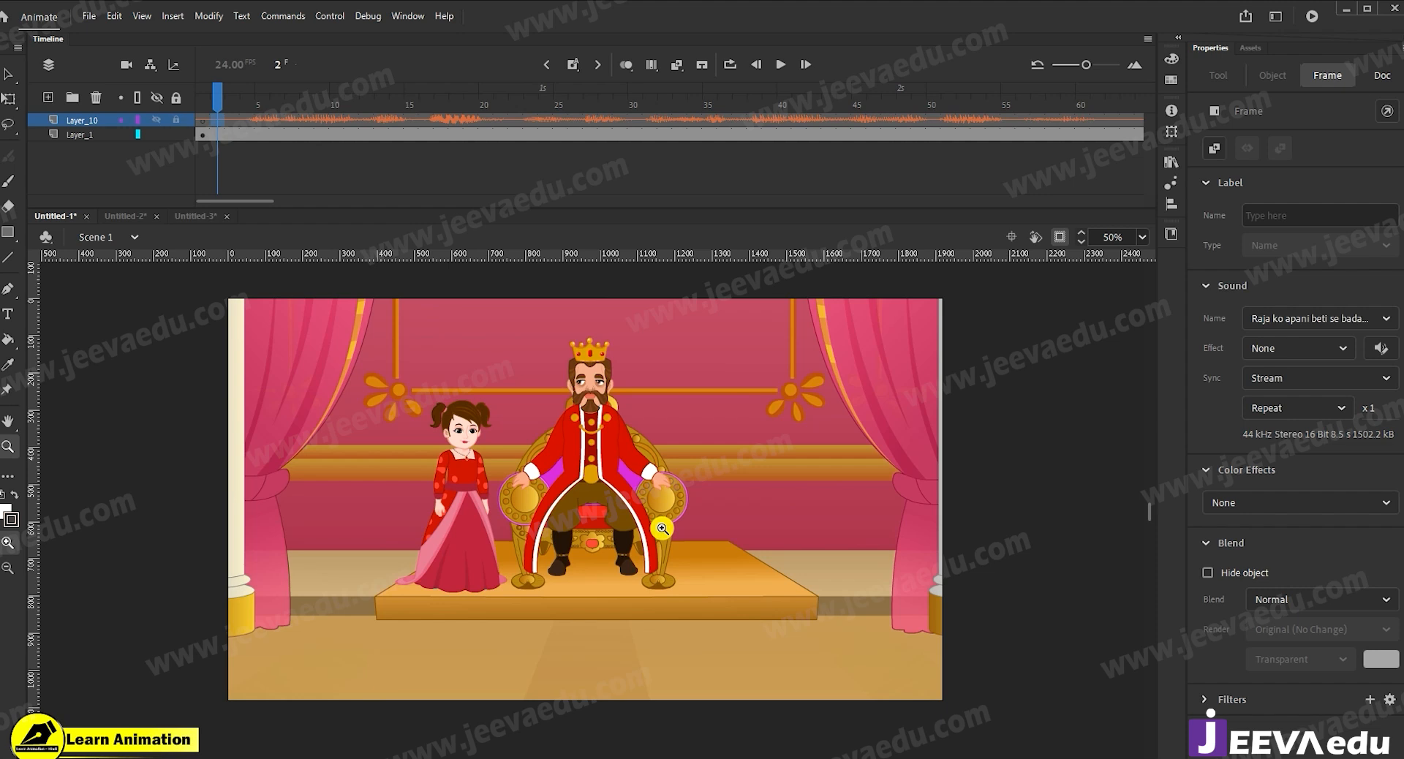
Hide the audio layer Layer_10 and play Scene 1 from frame 2, stopping at frame 69.
click(163, 119)
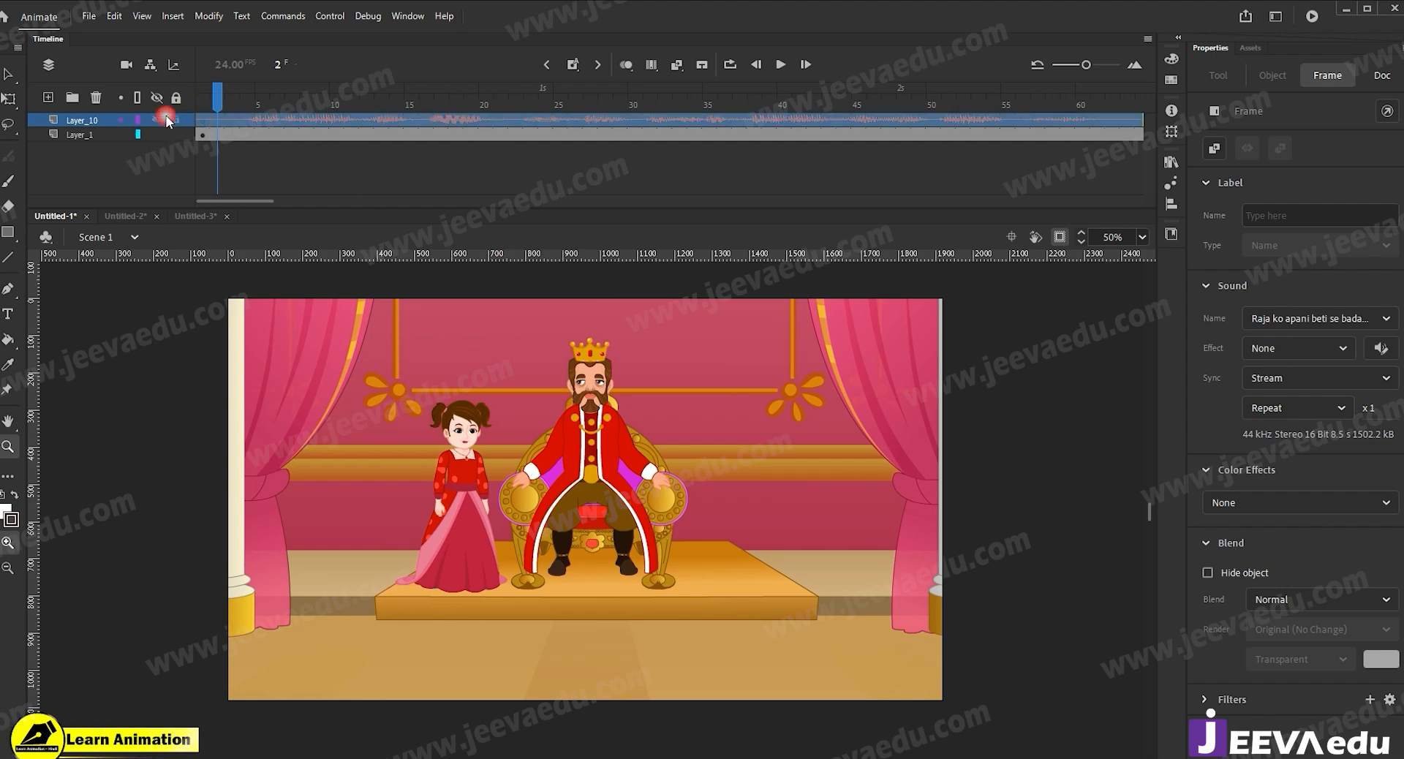
key(Return)
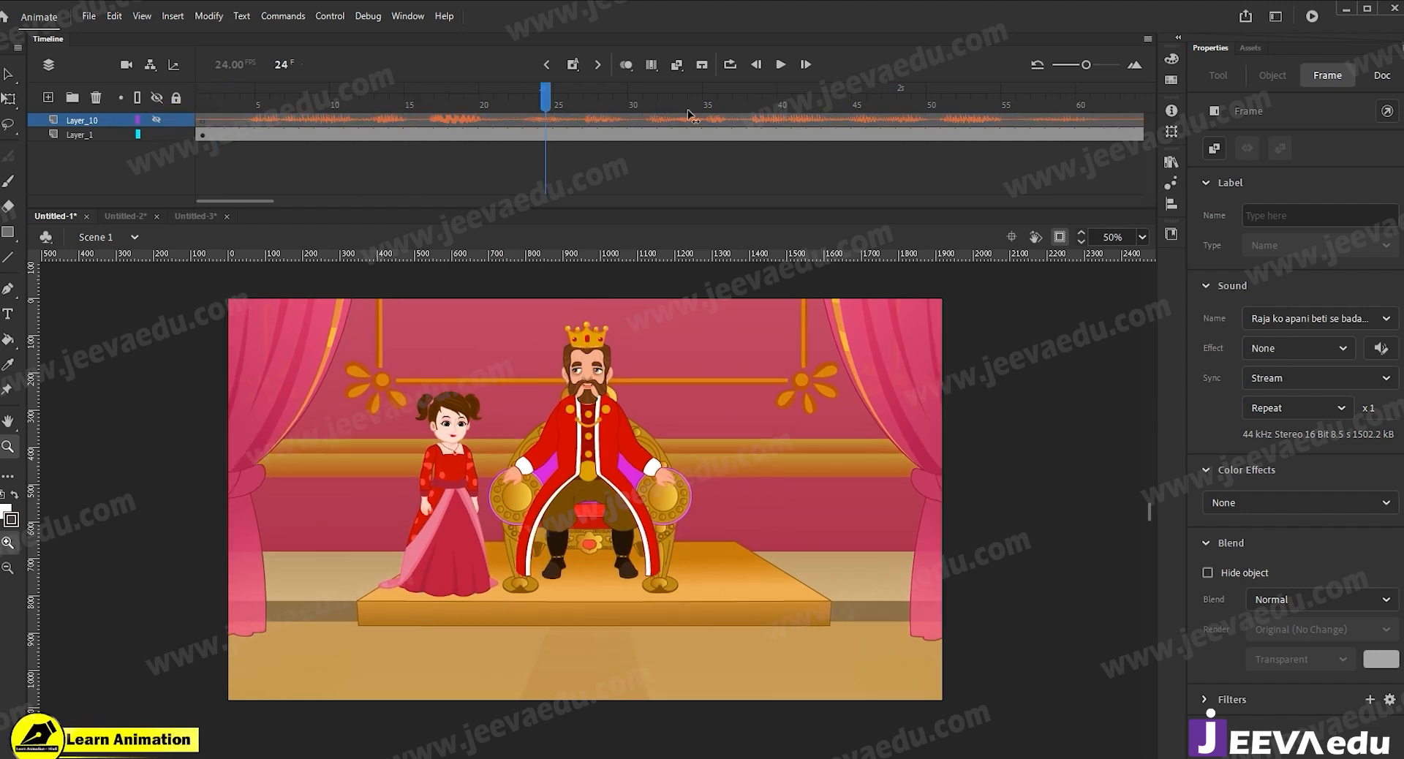
key(Return)
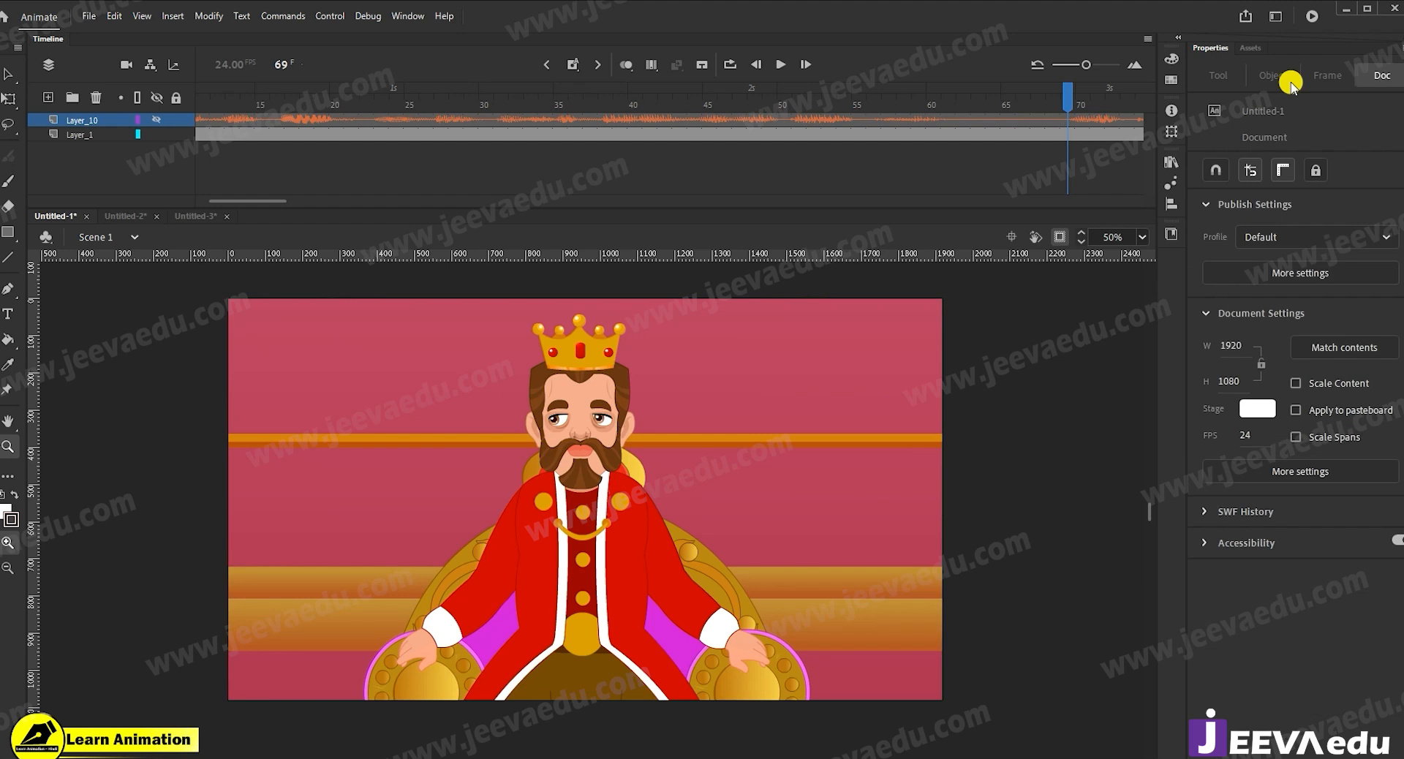